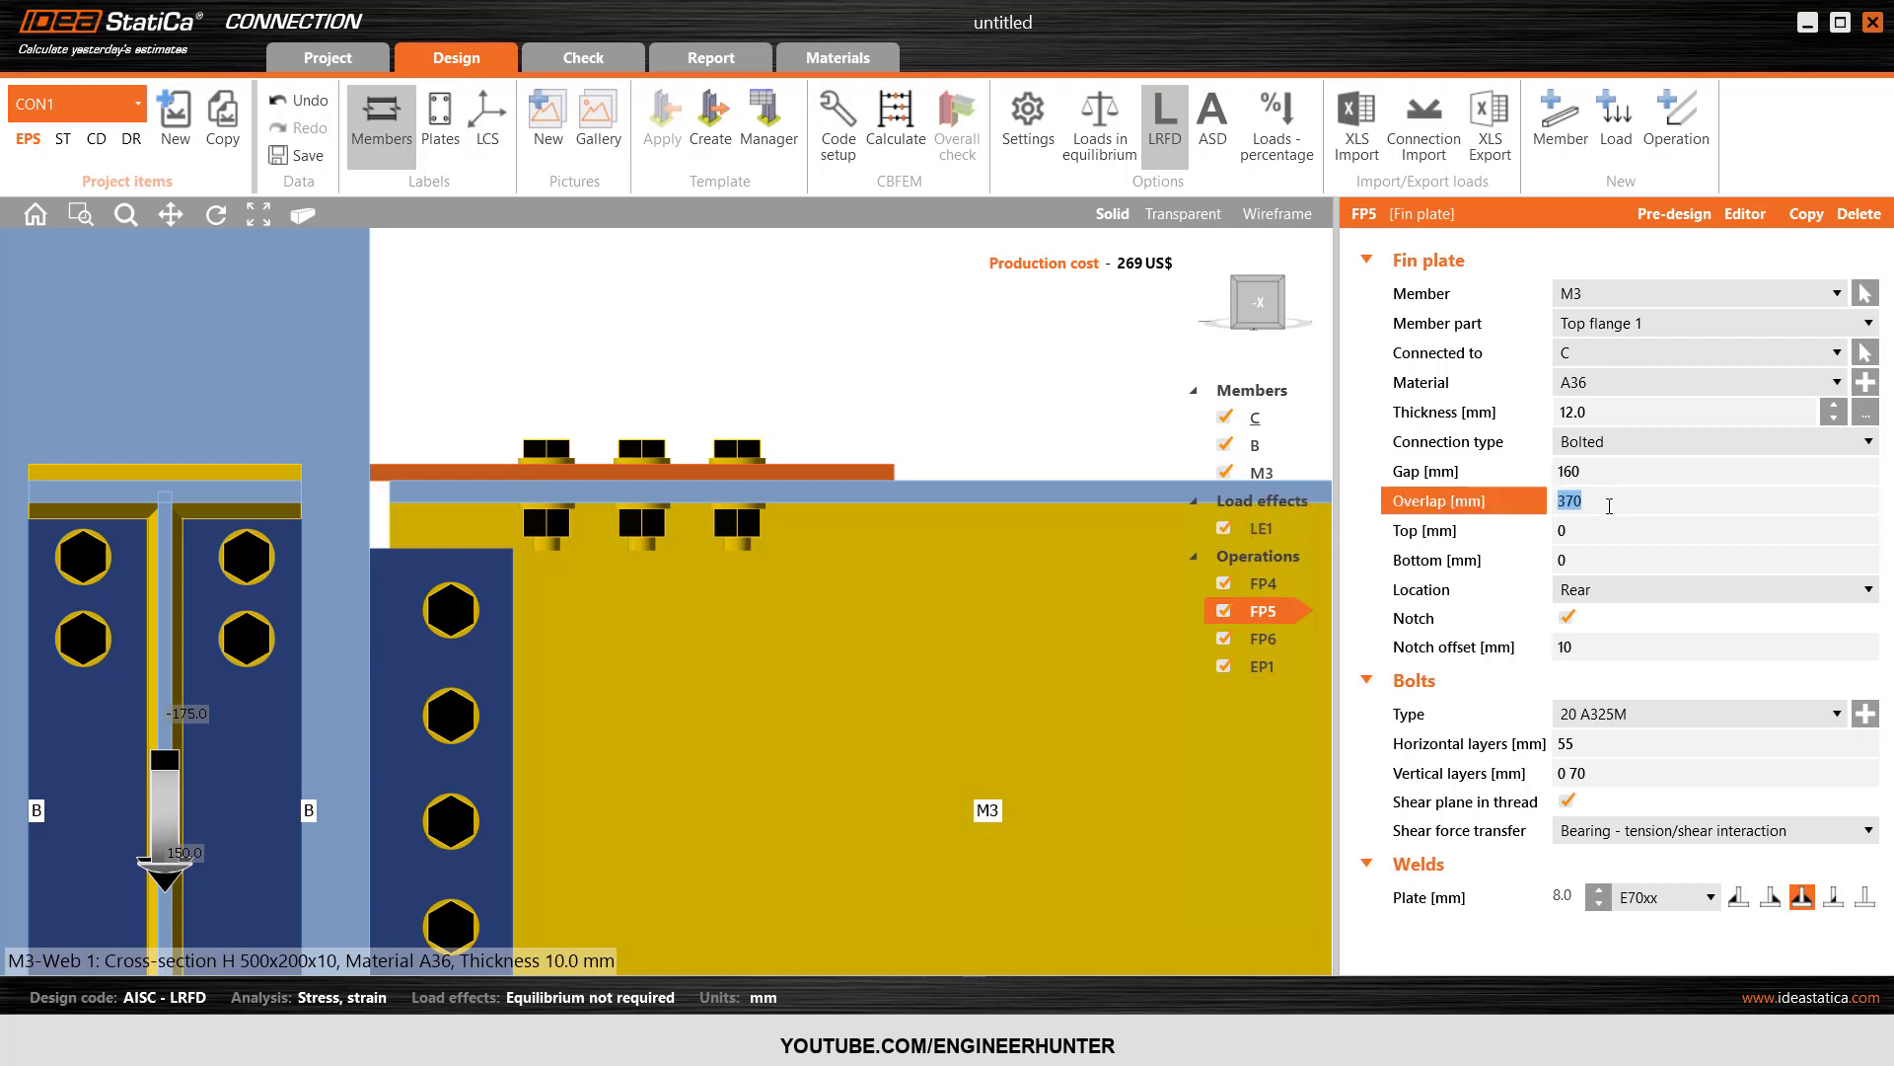
- Set the overlap of the top flange fin plate to 230 mm
type("250")
key("Tab")
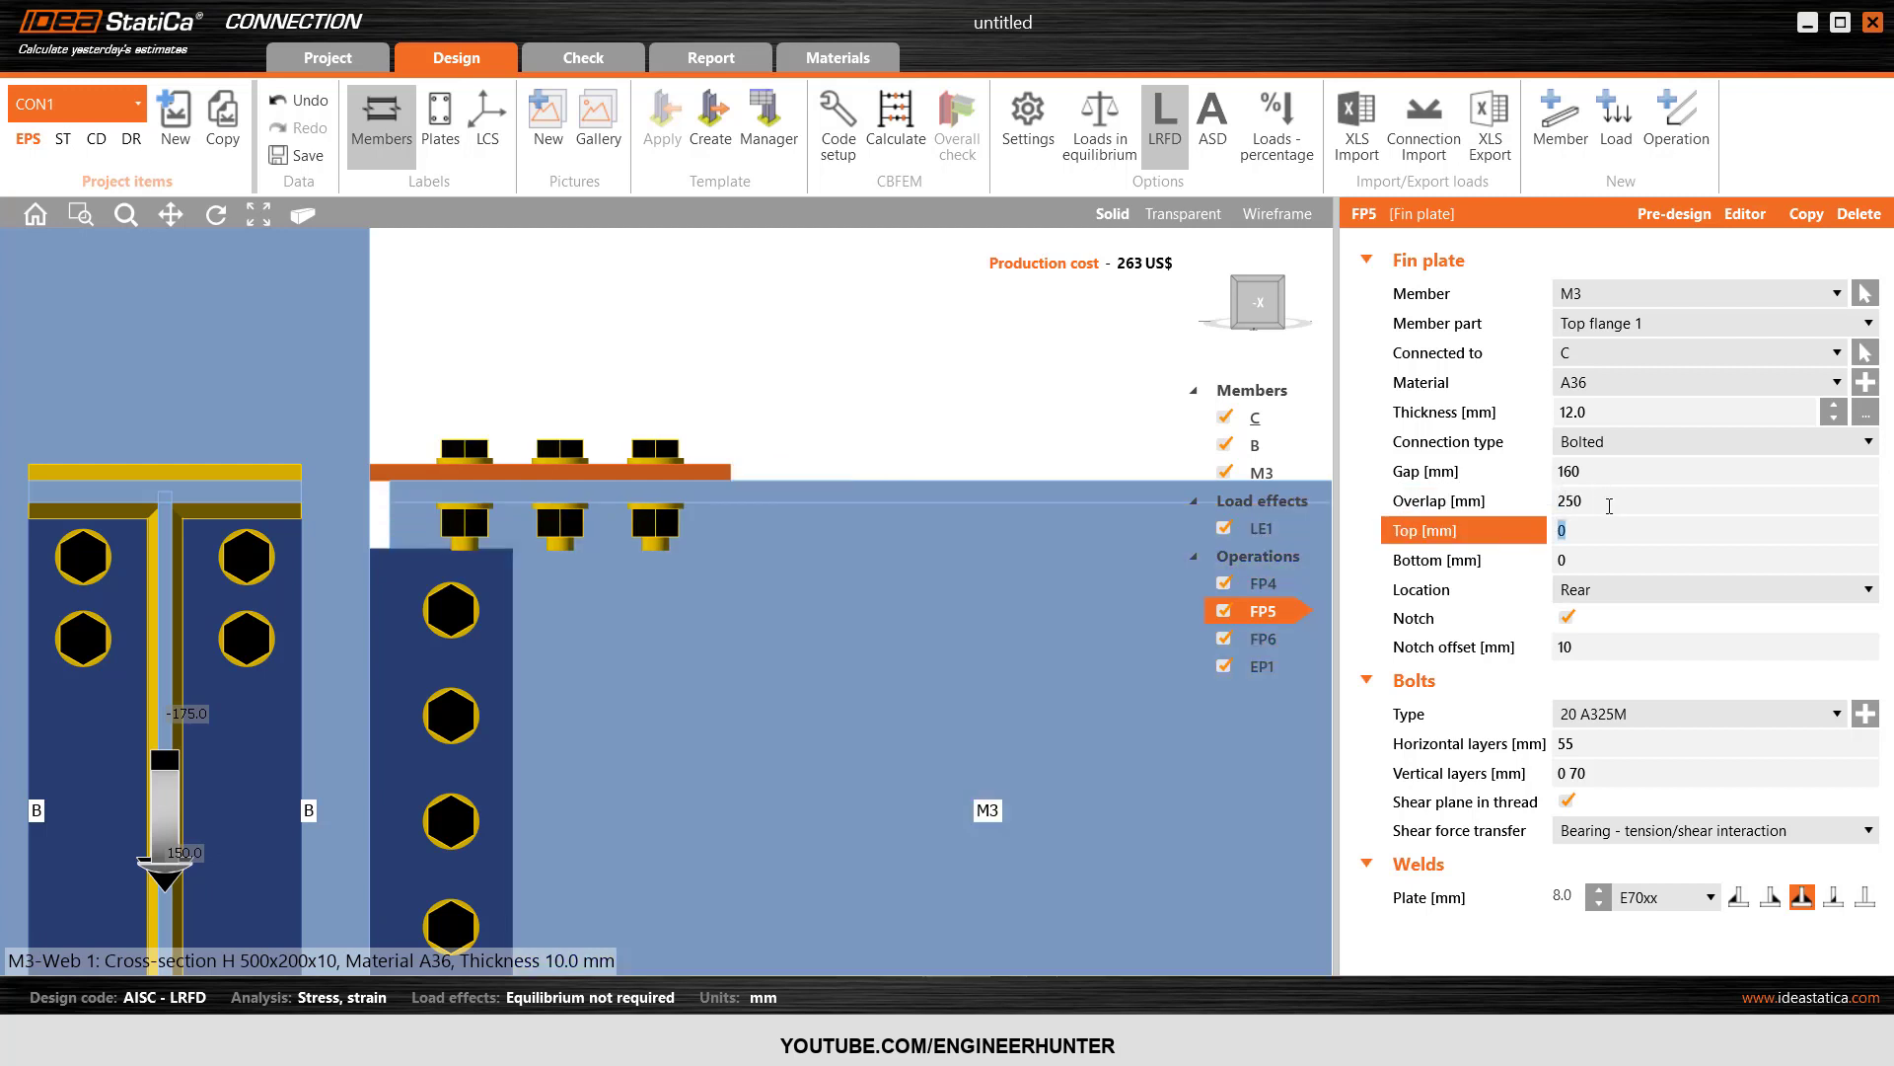
left_click(1620, 504)
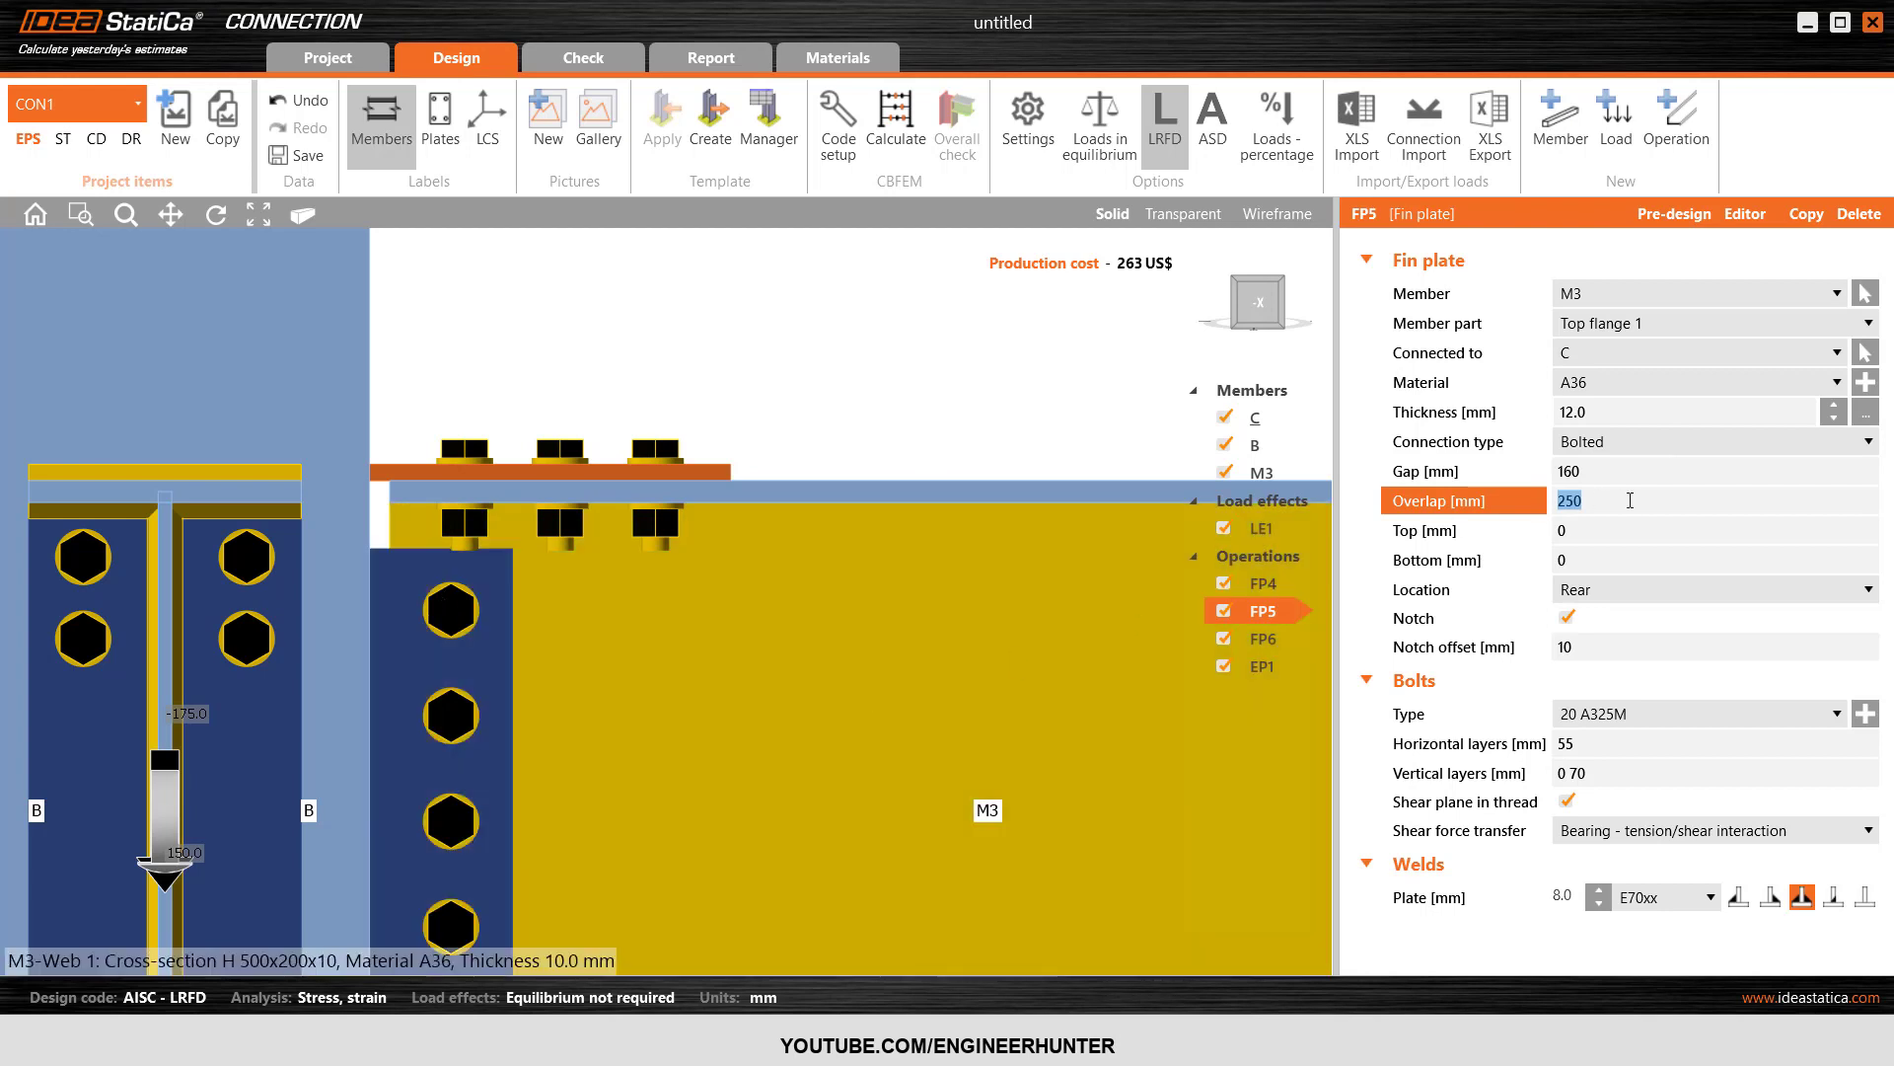
type("230")
key("Tab")
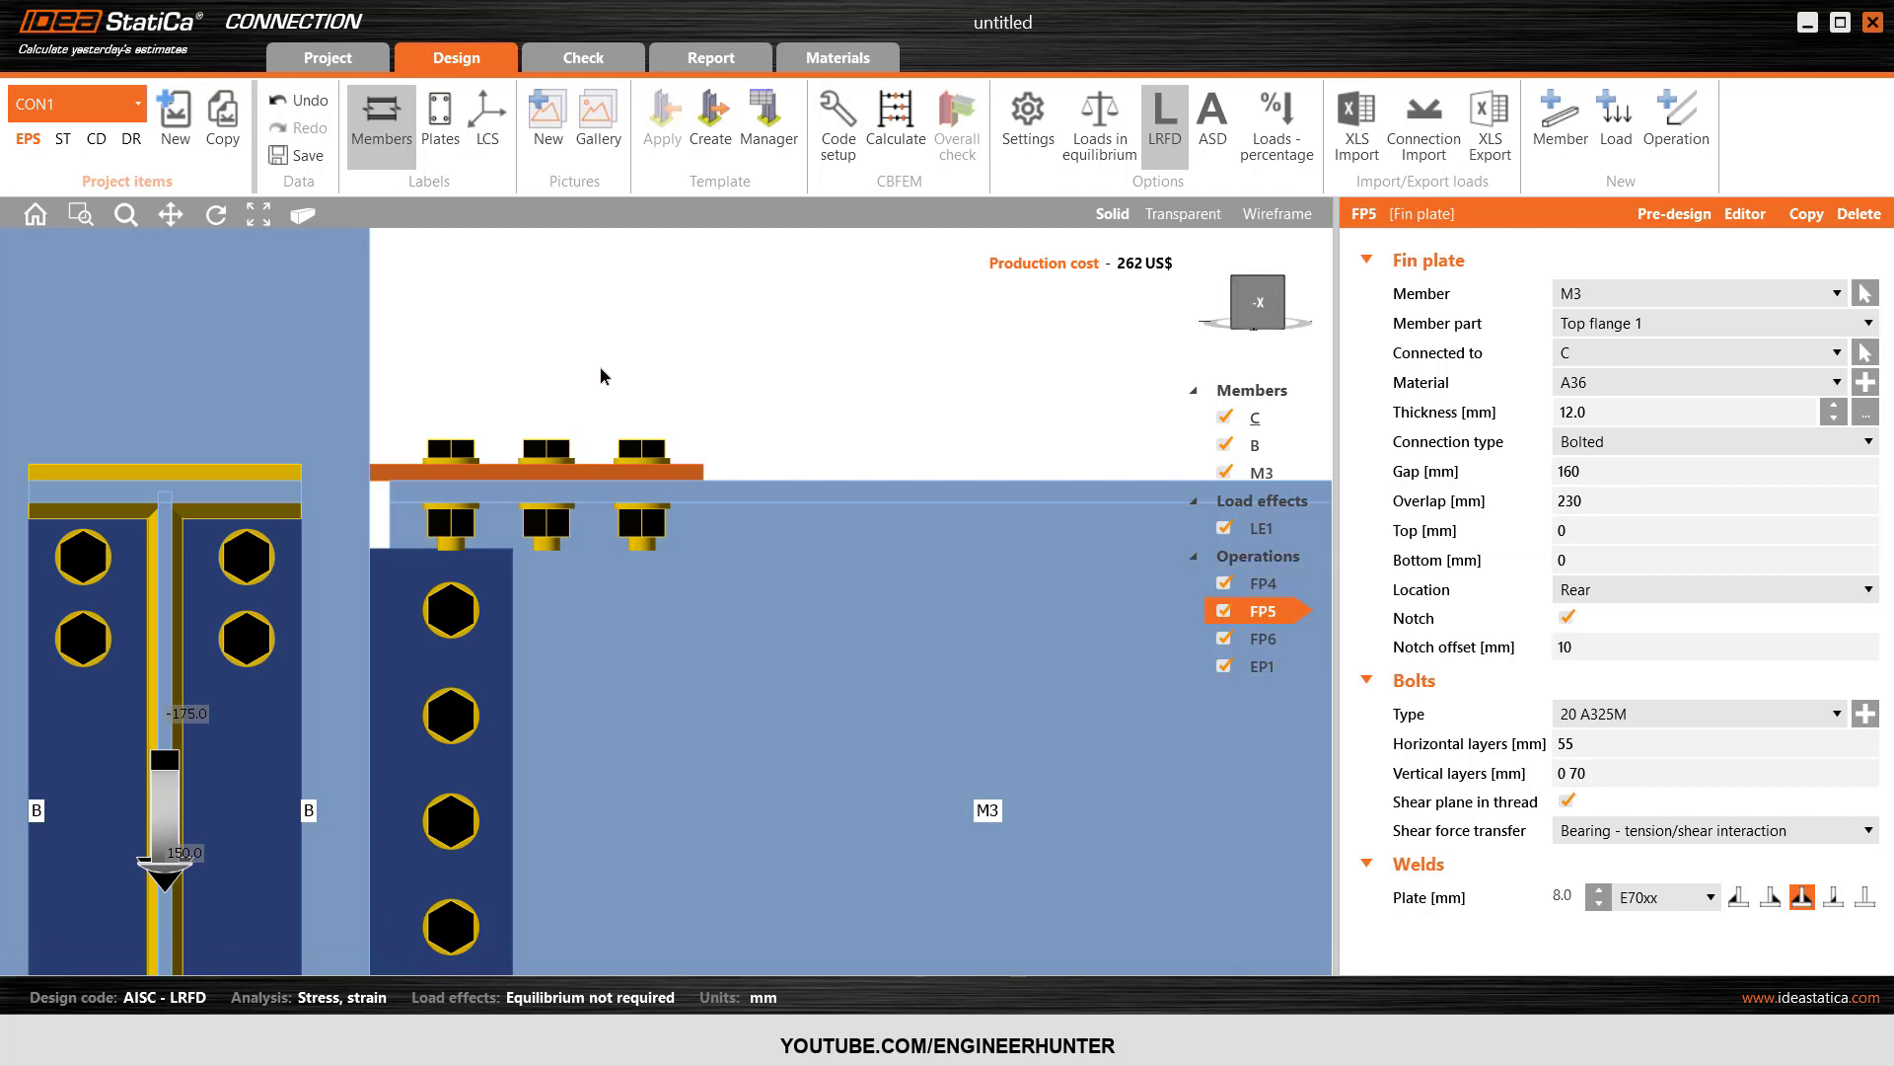
- Set the plate weld size of the top flange fin plate to 6 mm
left_click(1281, 285)
scroll(632, 602, "up", 2)
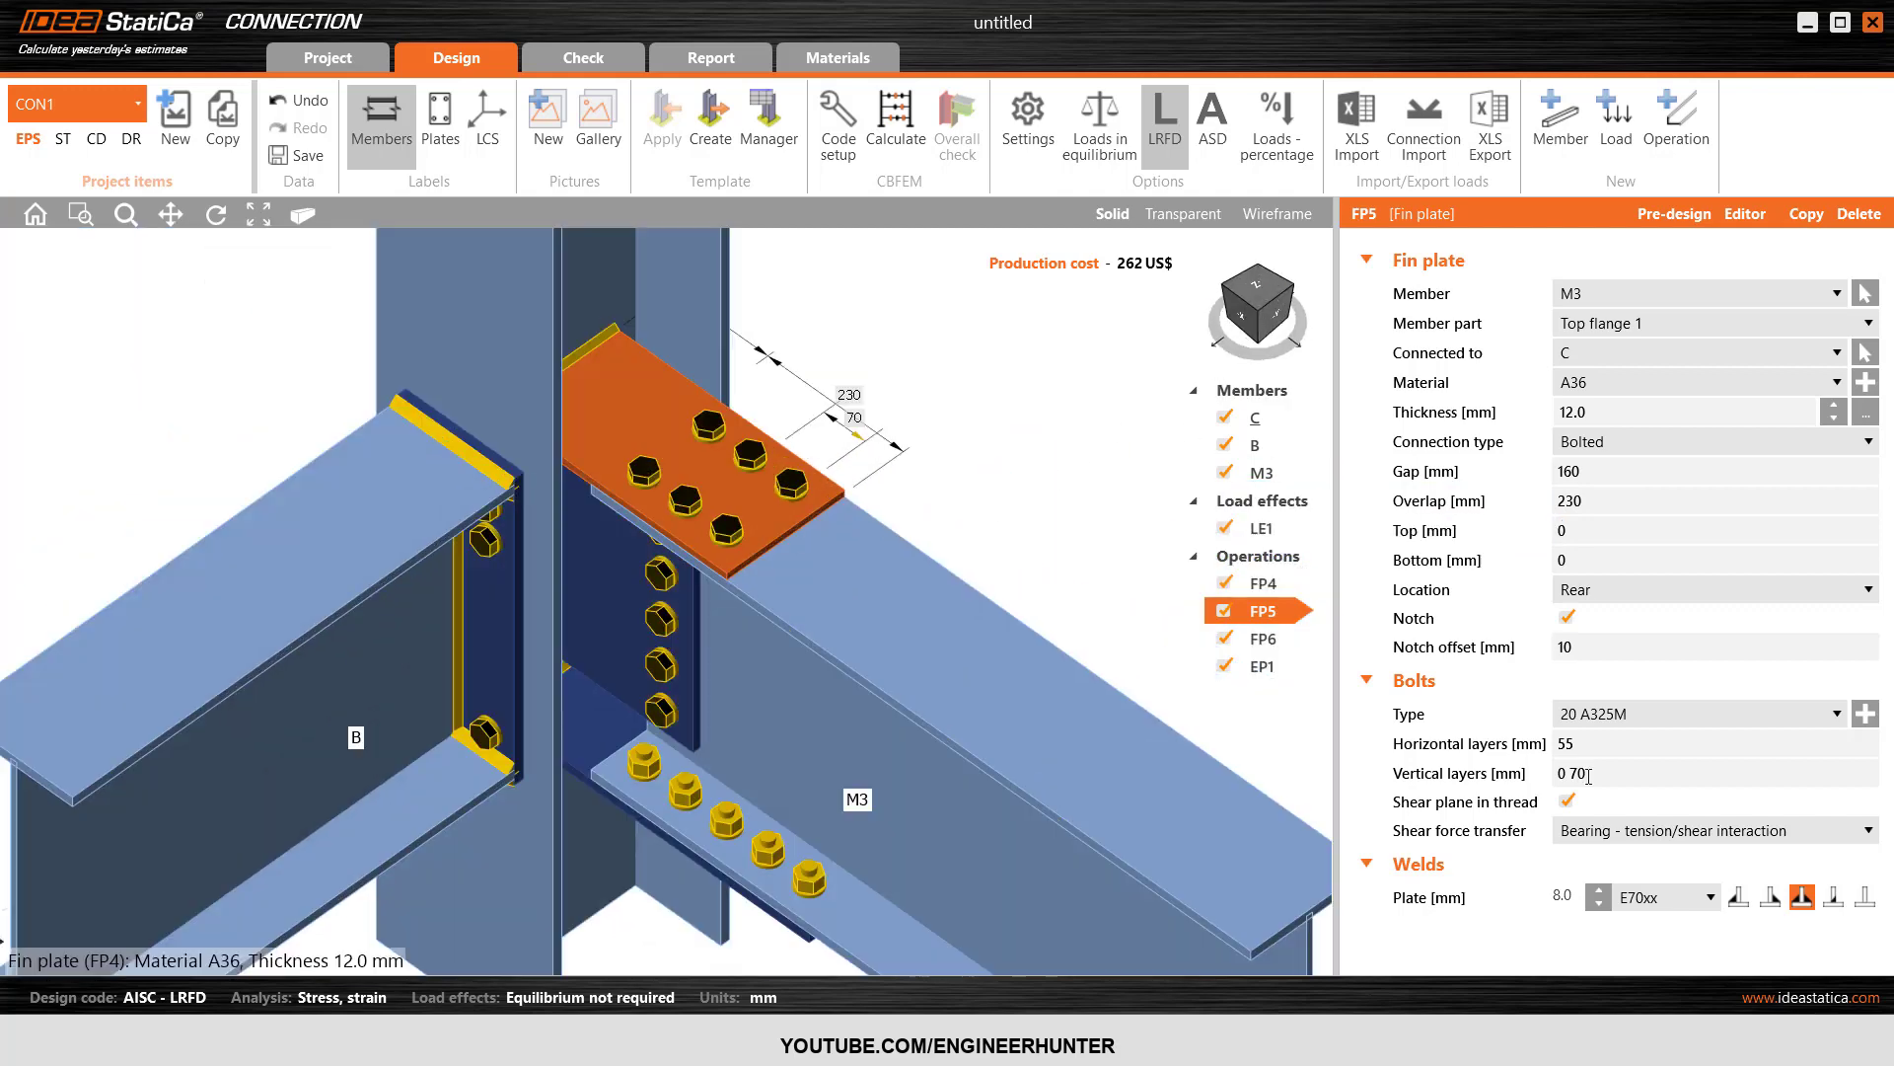
left_click(1559, 897)
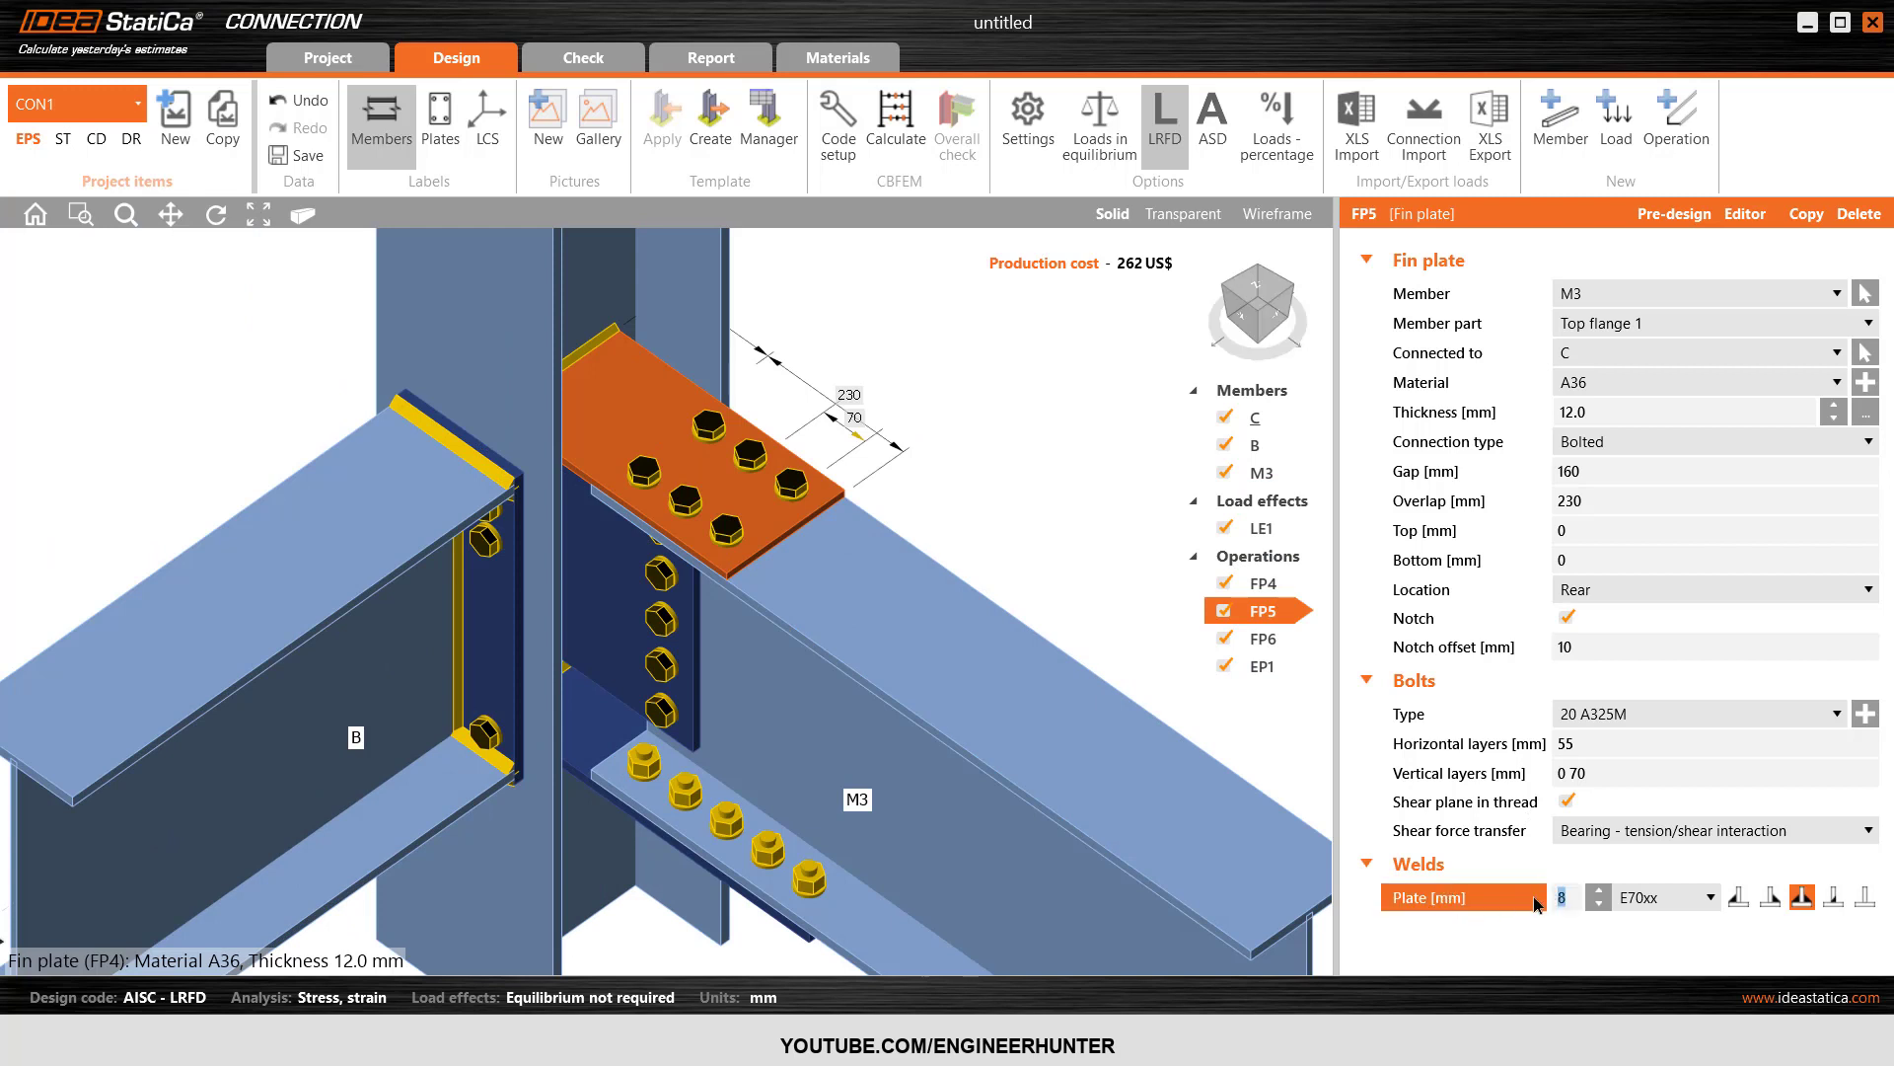
type("6")
key("Return")
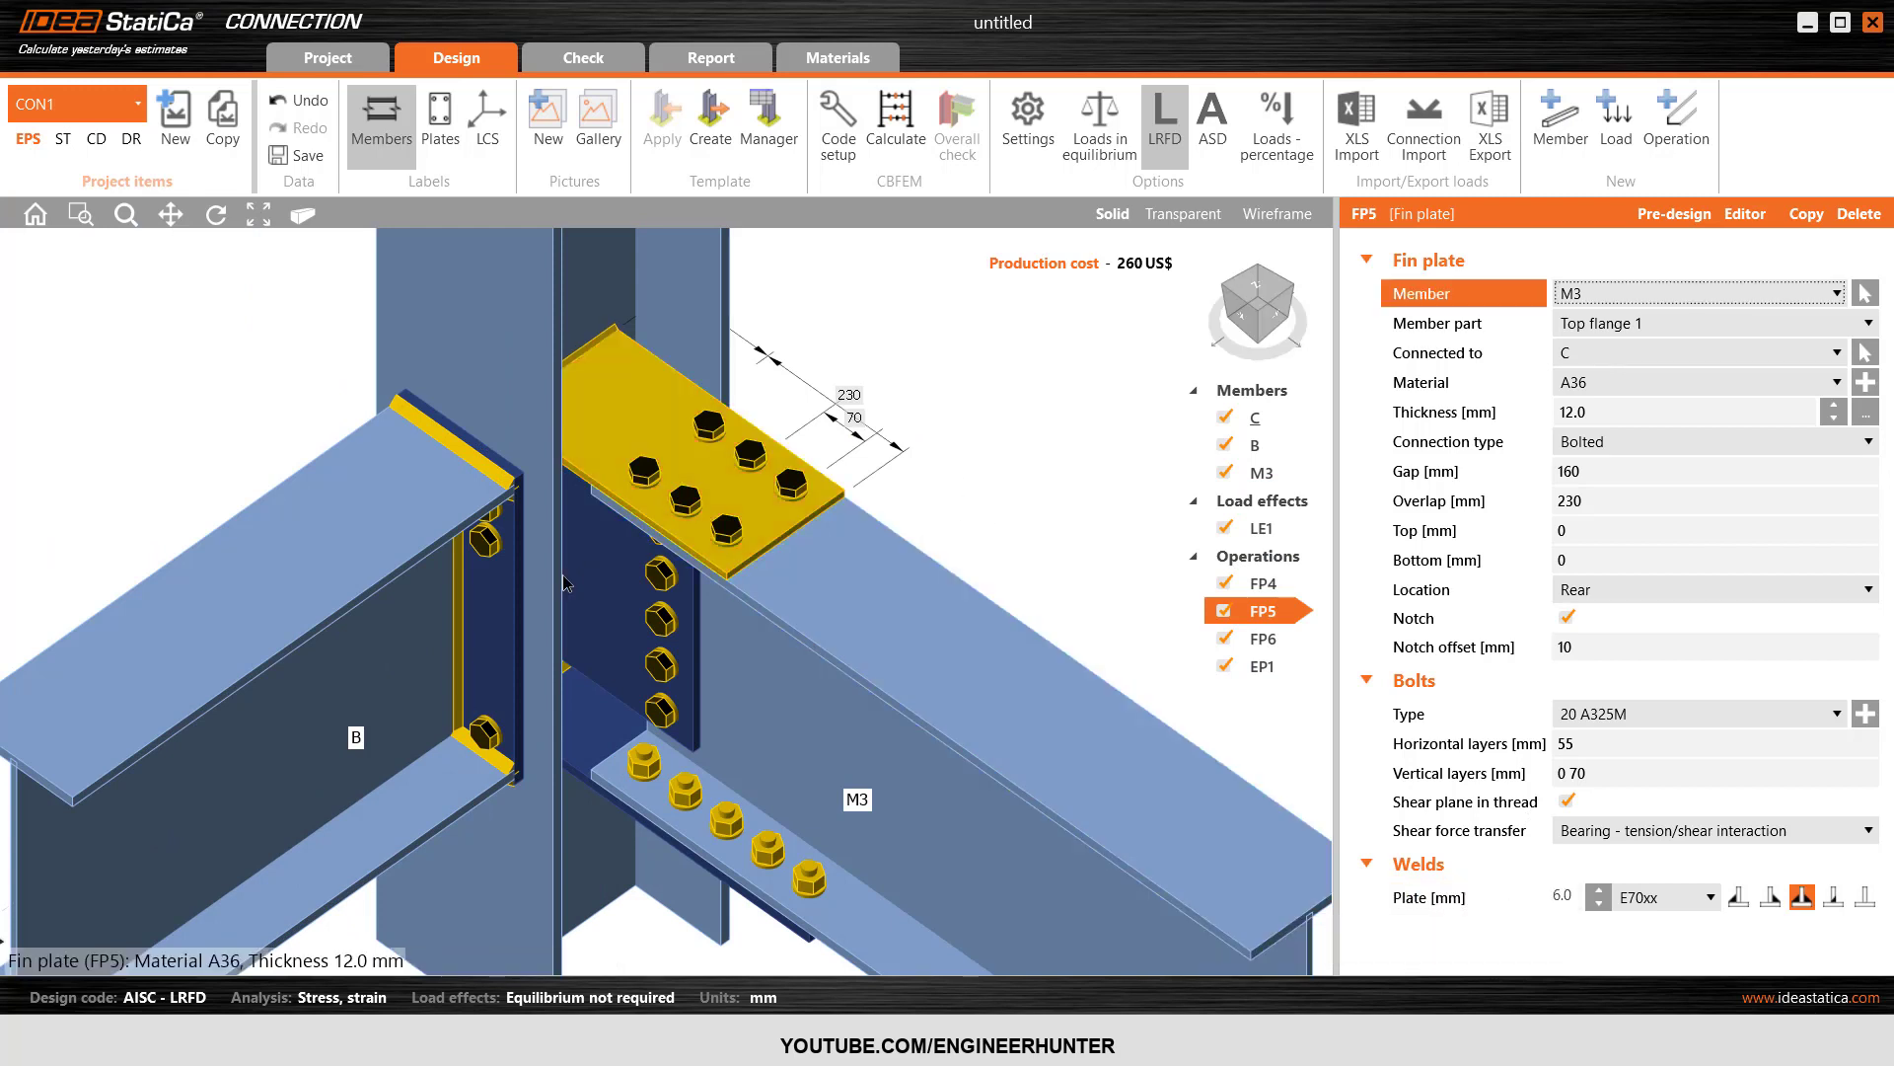
- Set the thickness of the web fin plate FP4 to 10 mm
left_click(597, 594)
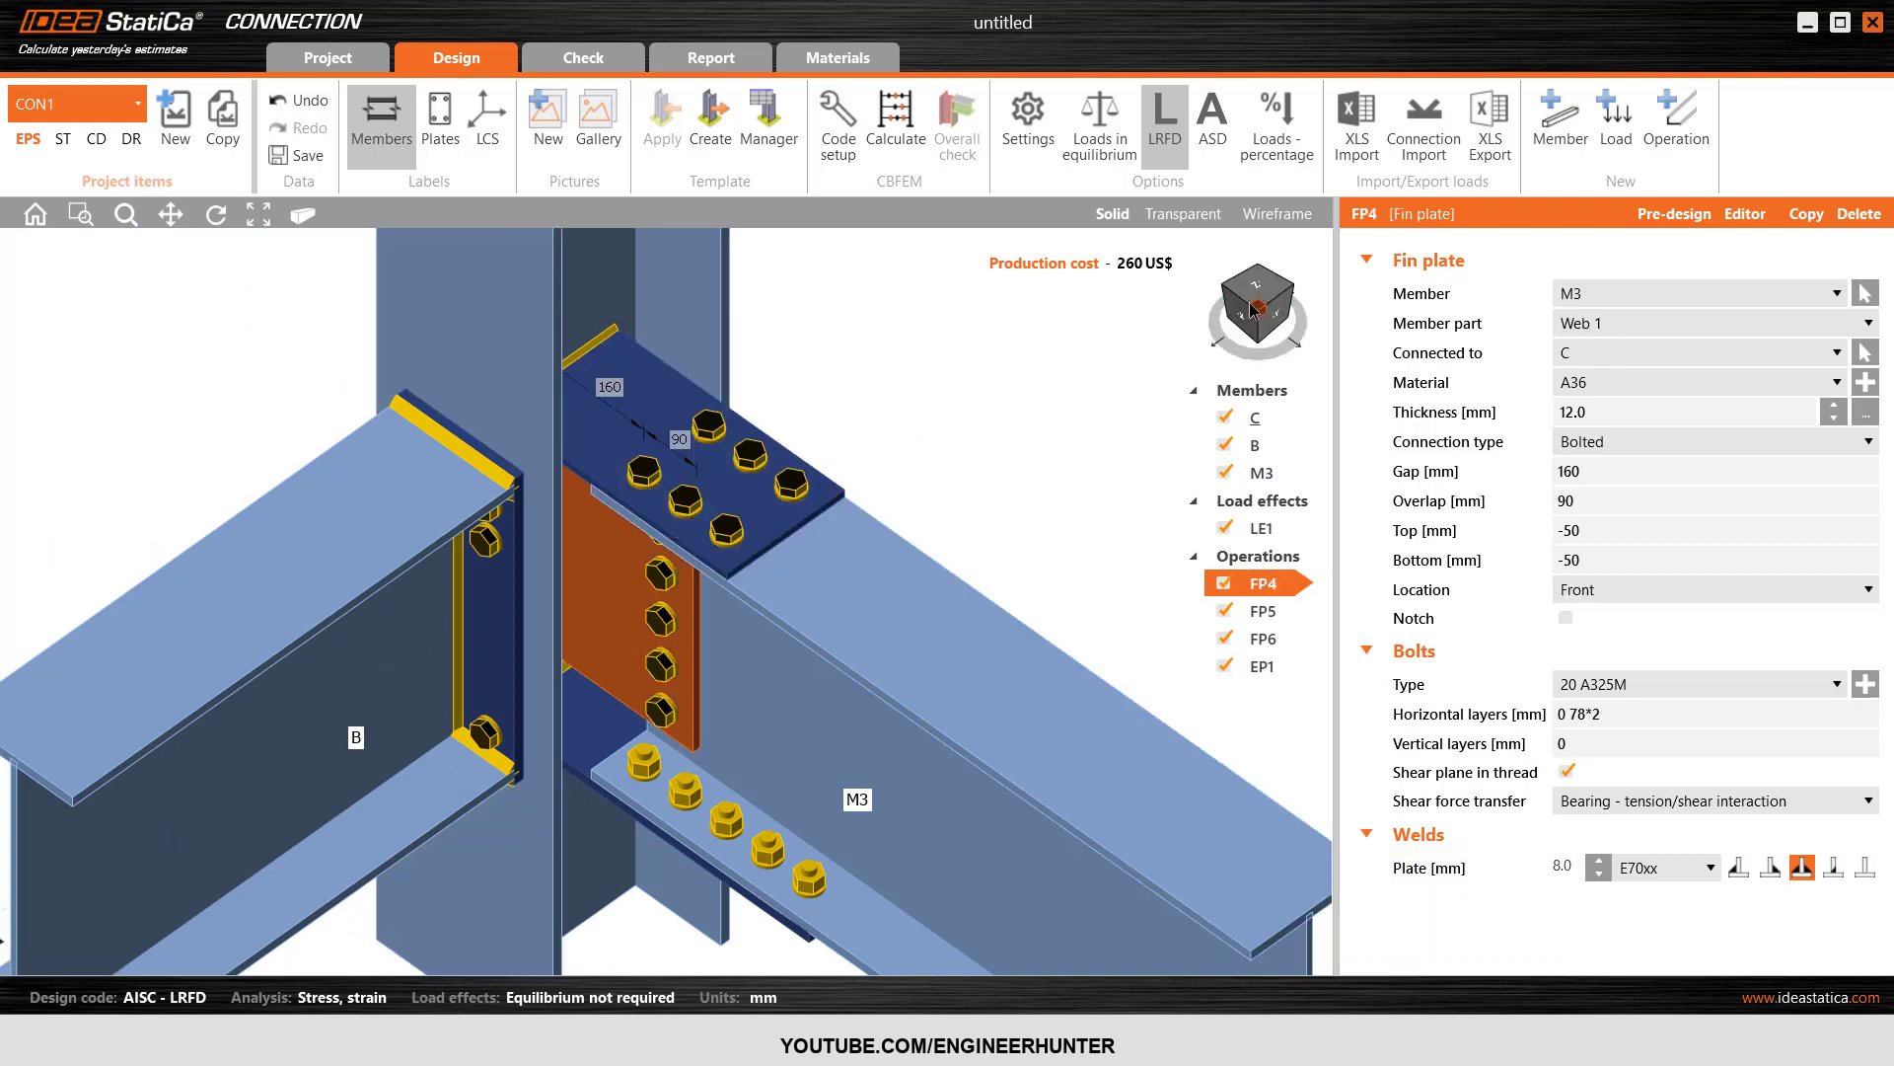
left_click(1251, 310)
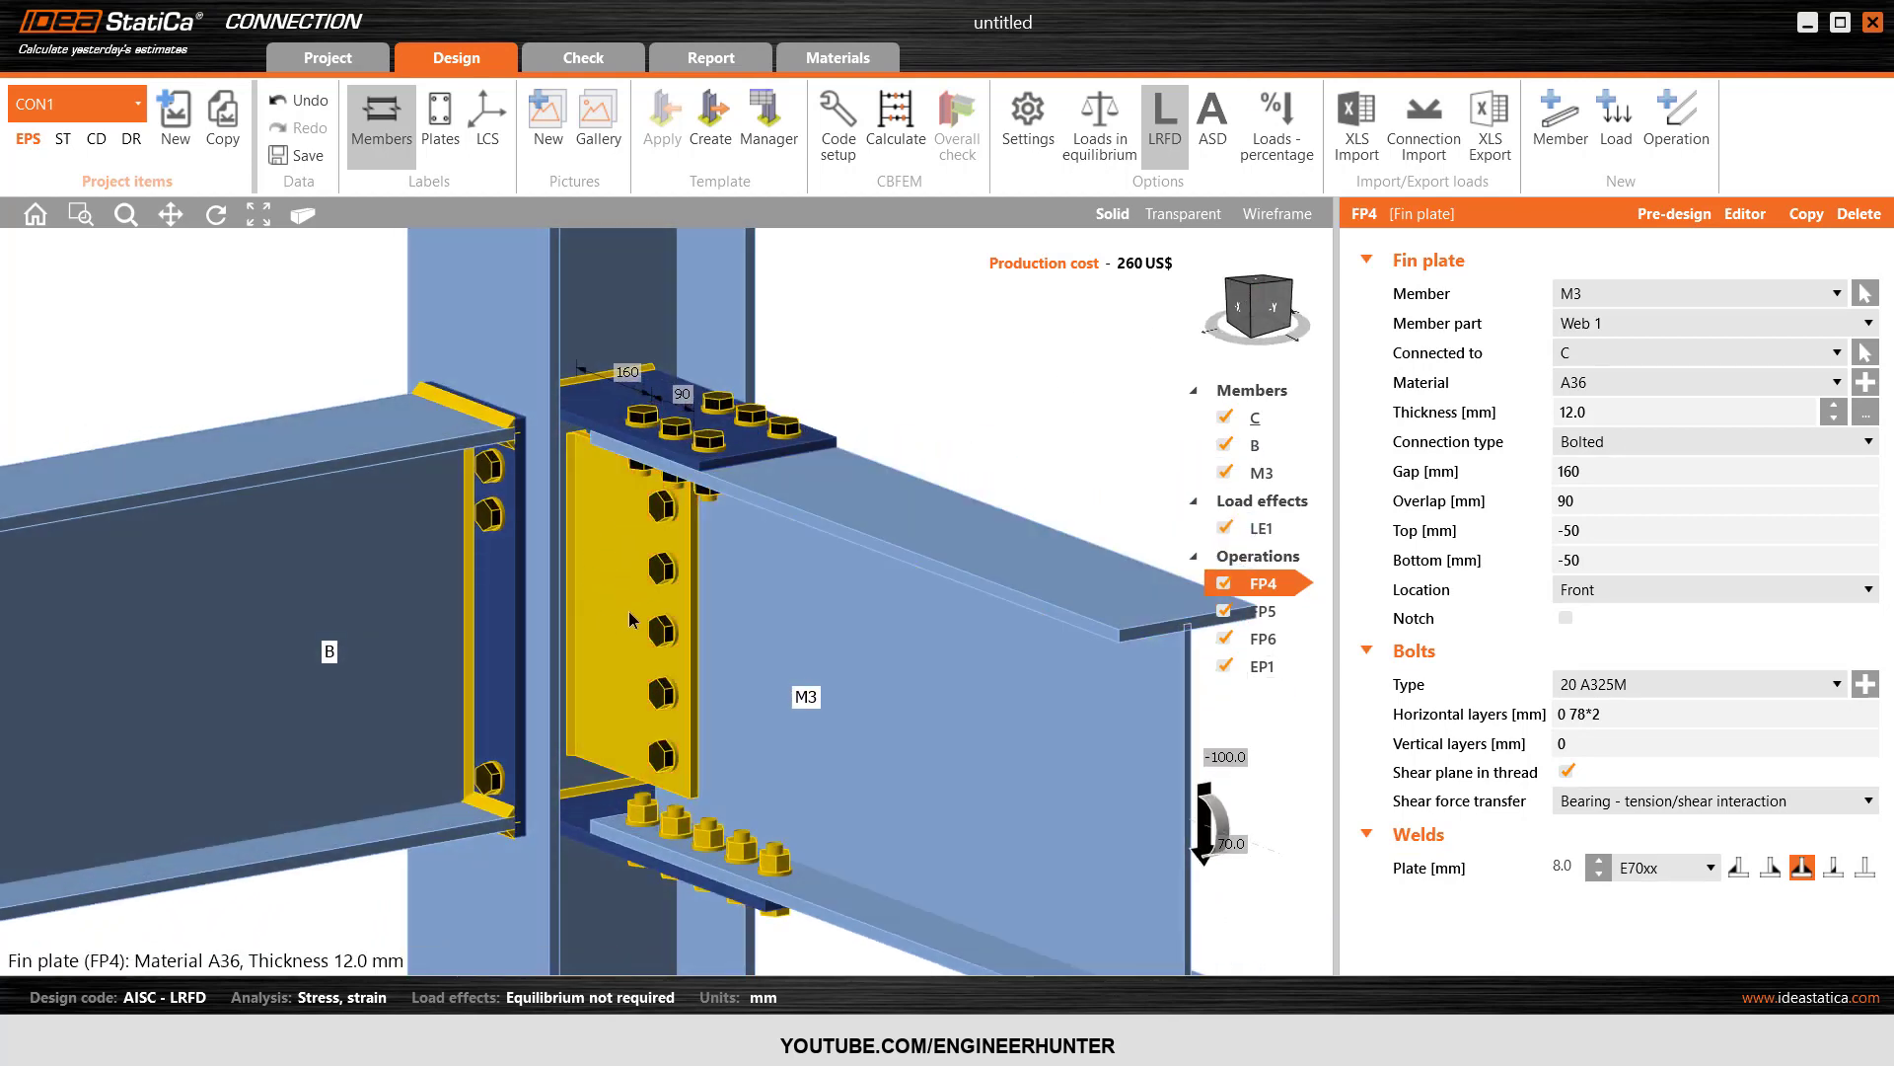
left_click_drag(1584, 411, 1571, 412)
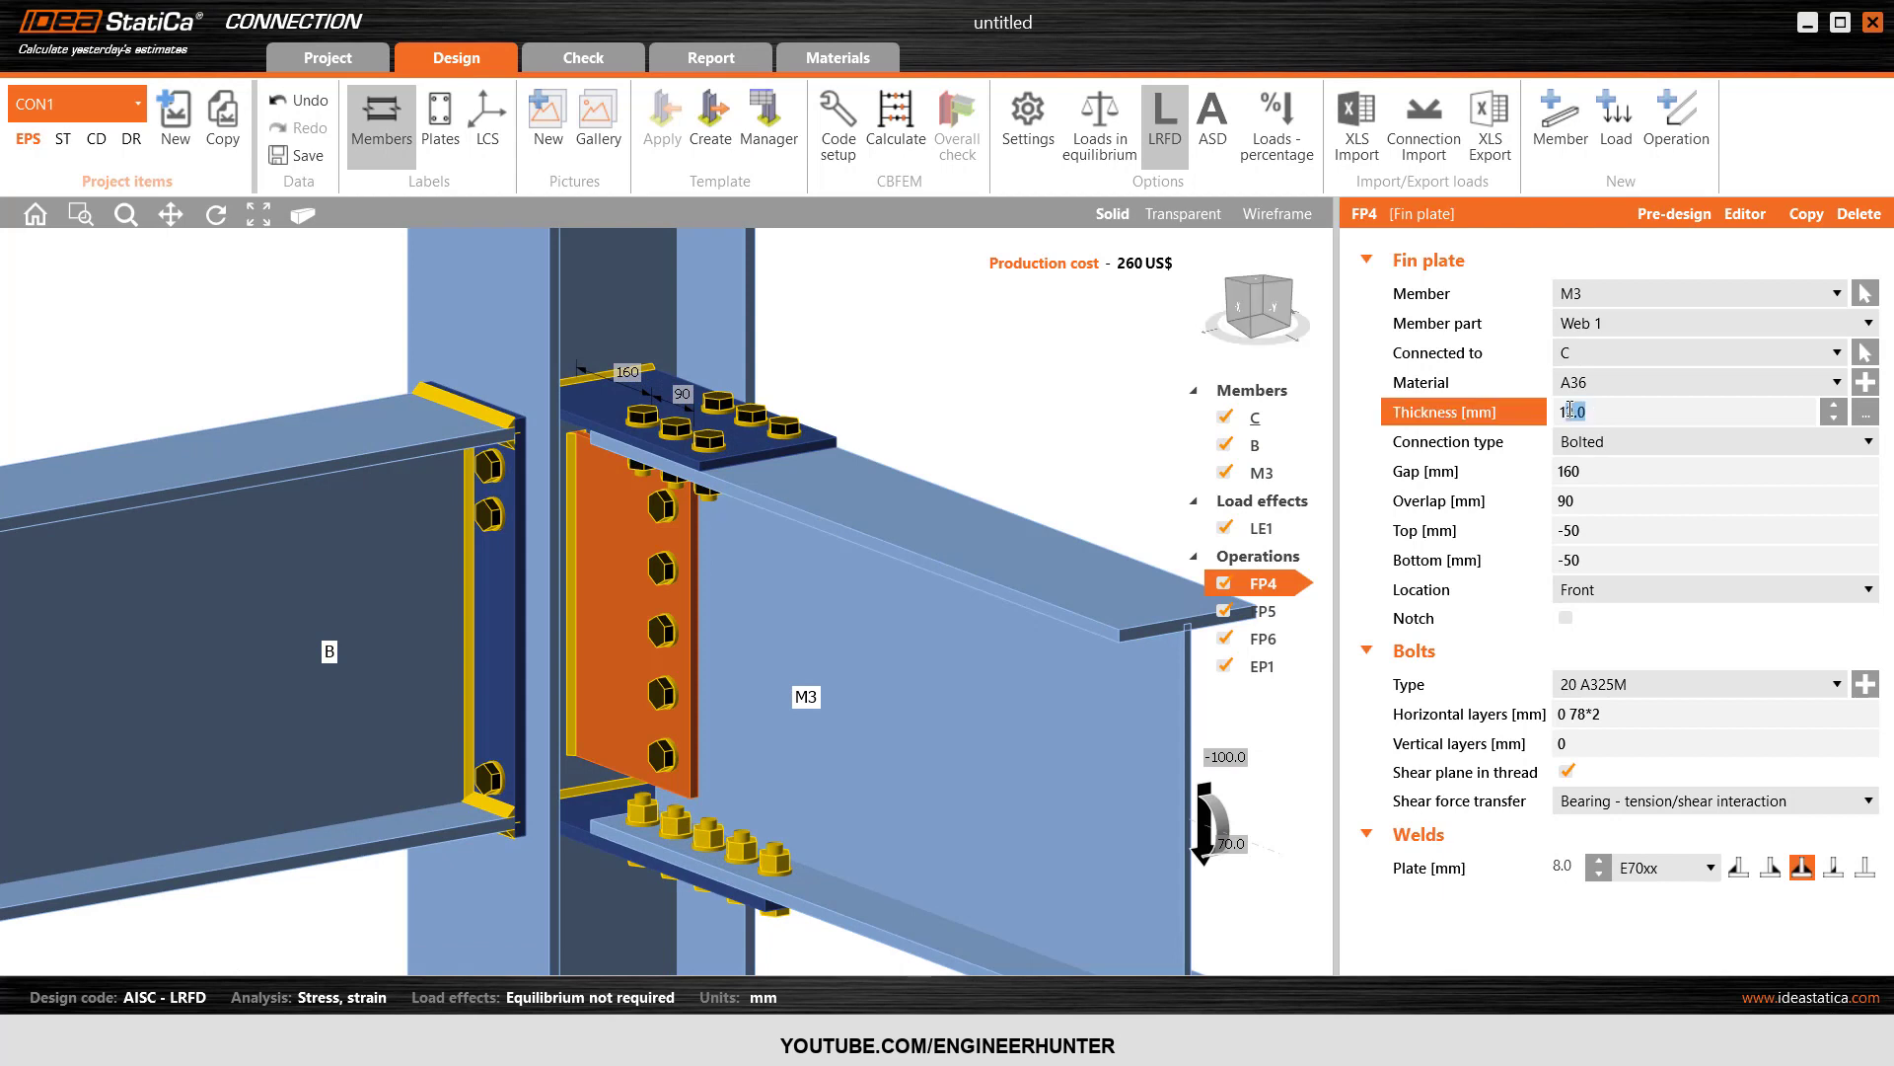
type("0")
key("Tab")
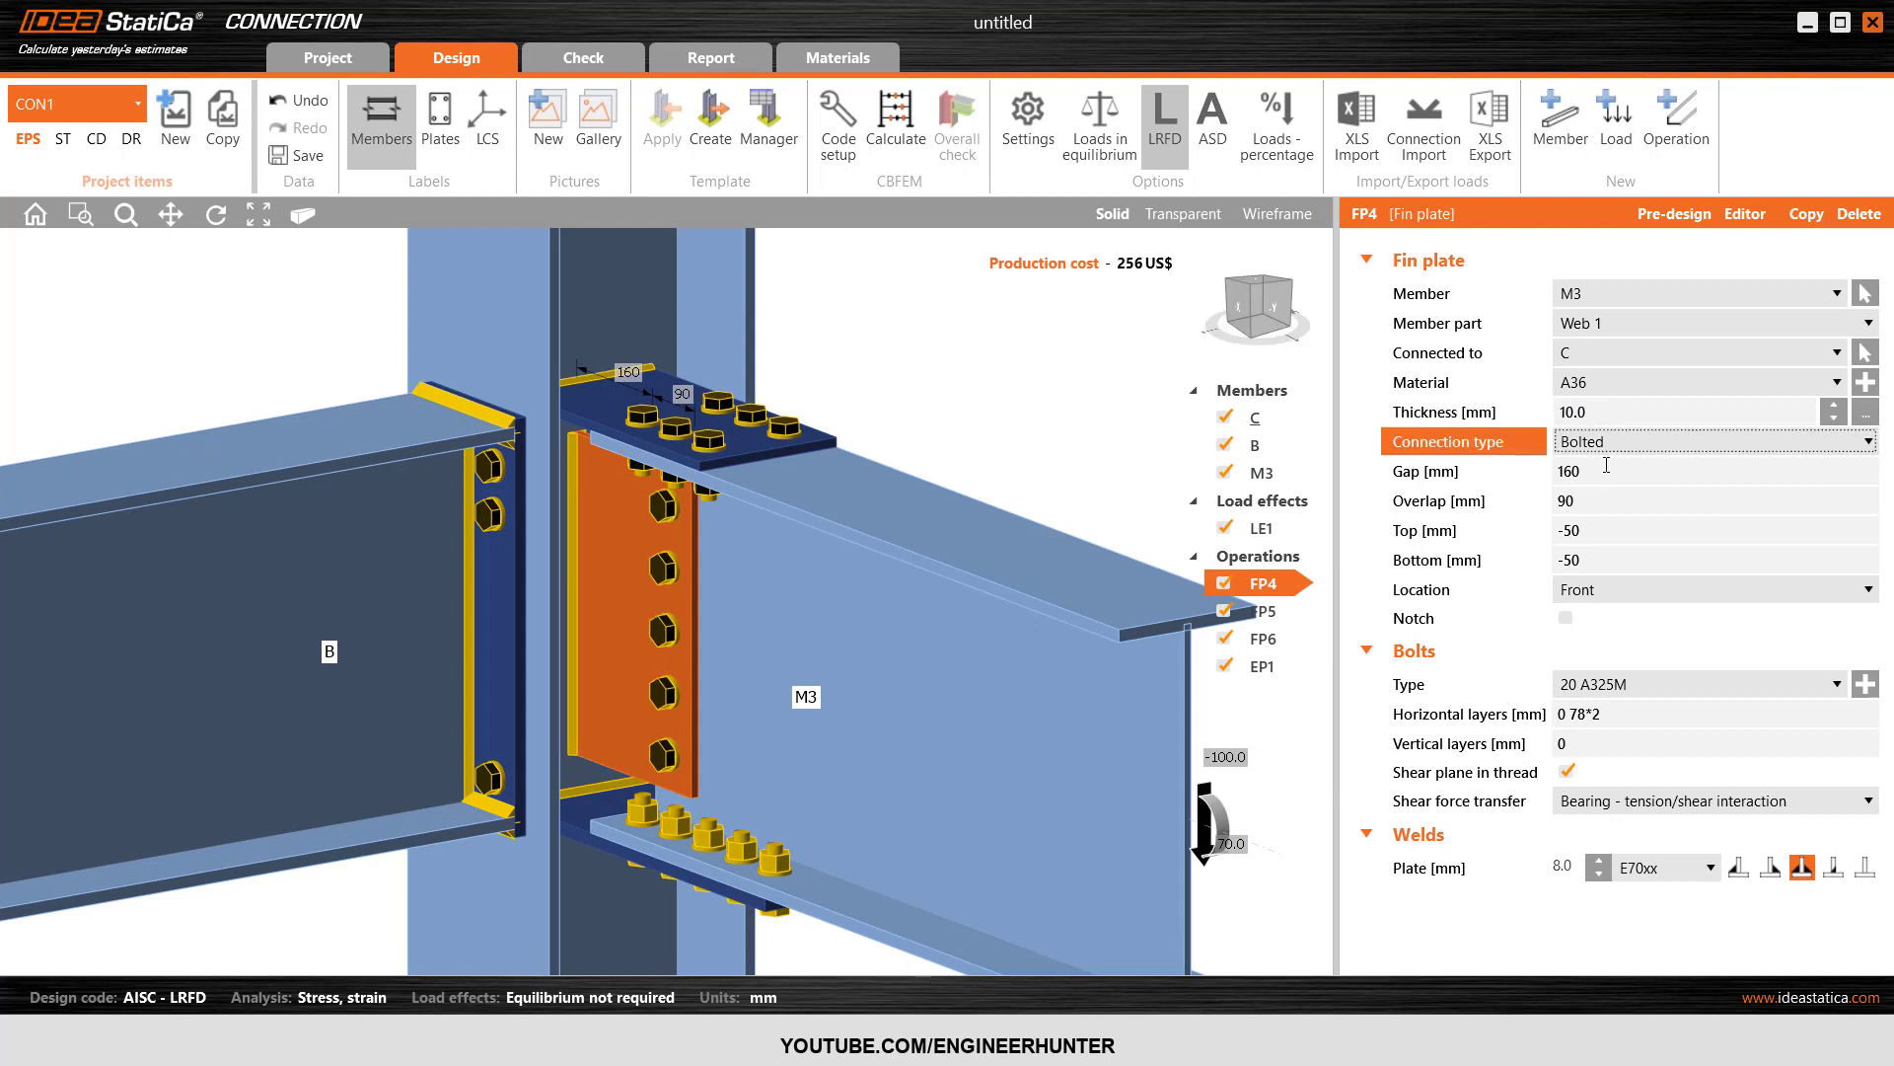
key("Tab")
key("Tab")
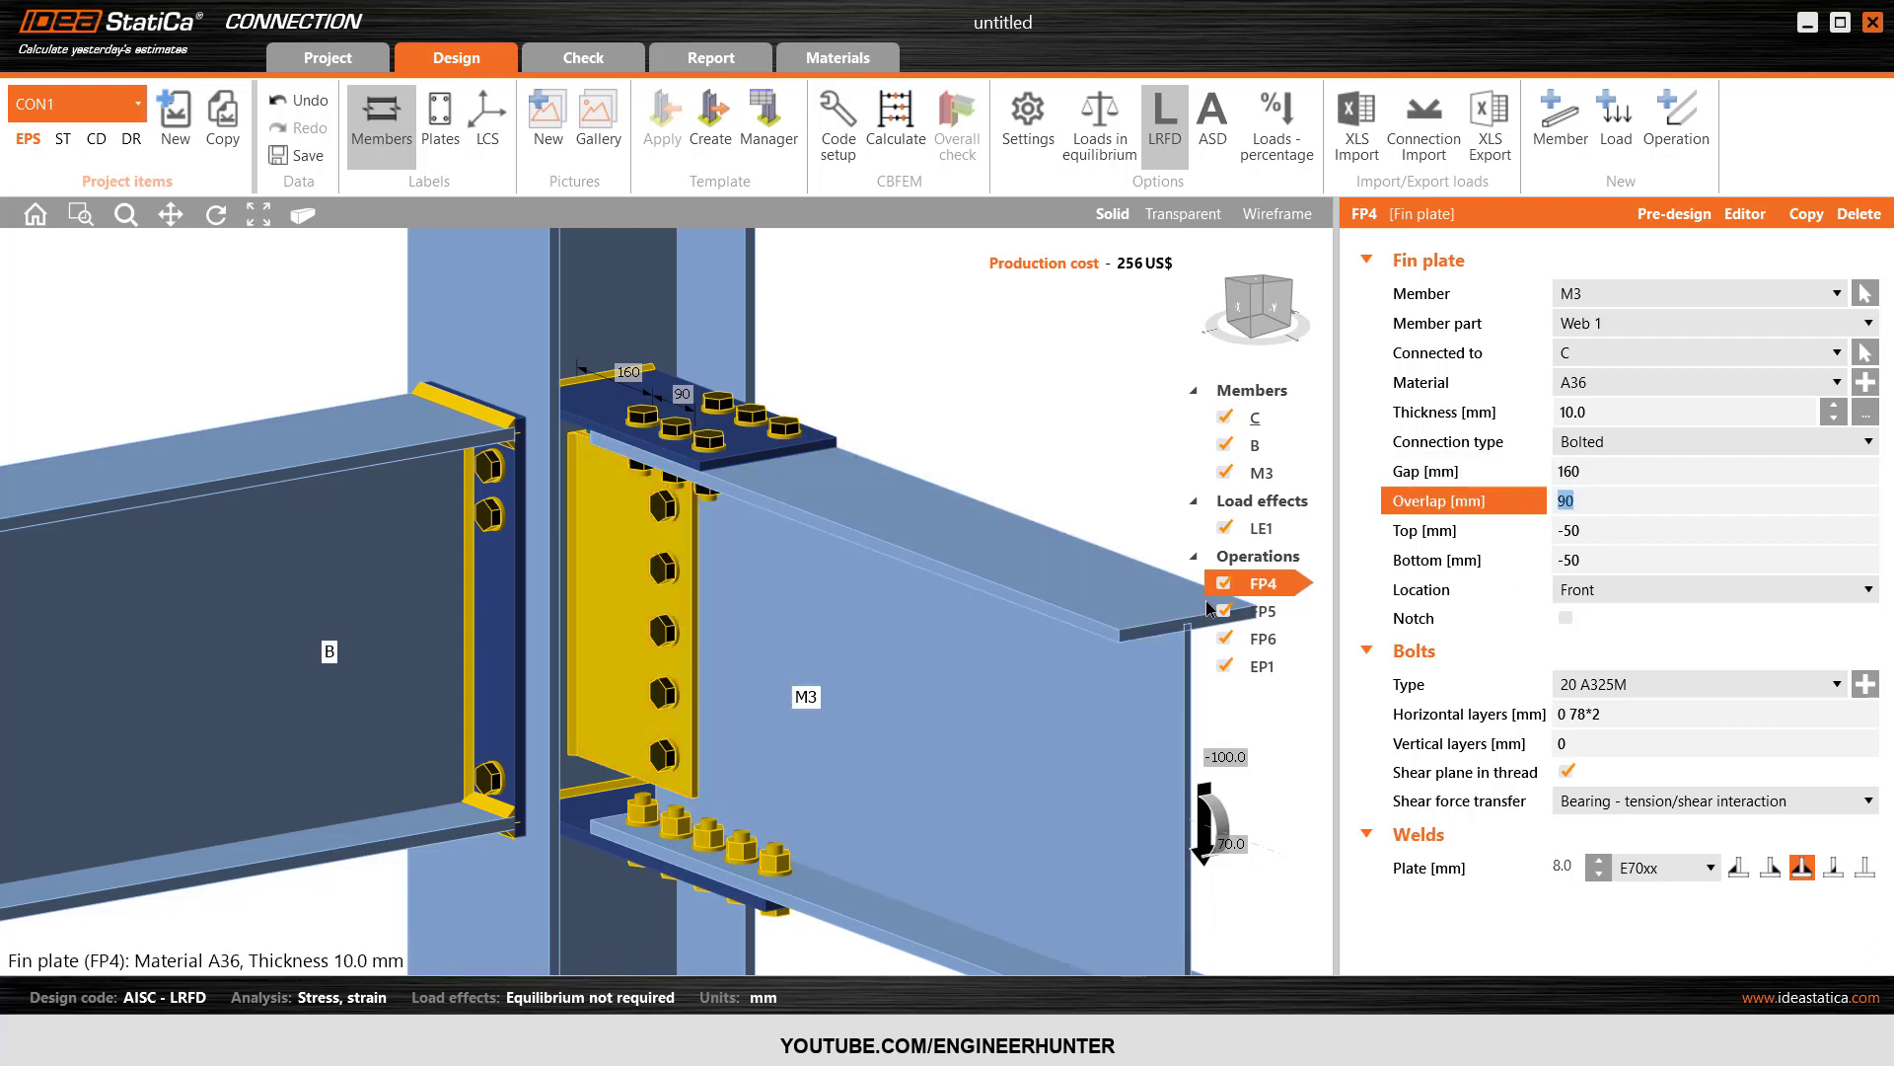
- Try horizontal bolt layers of 0 45, 0 35 and 0 70 mm on the web fin plate
left_click(1611, 713)
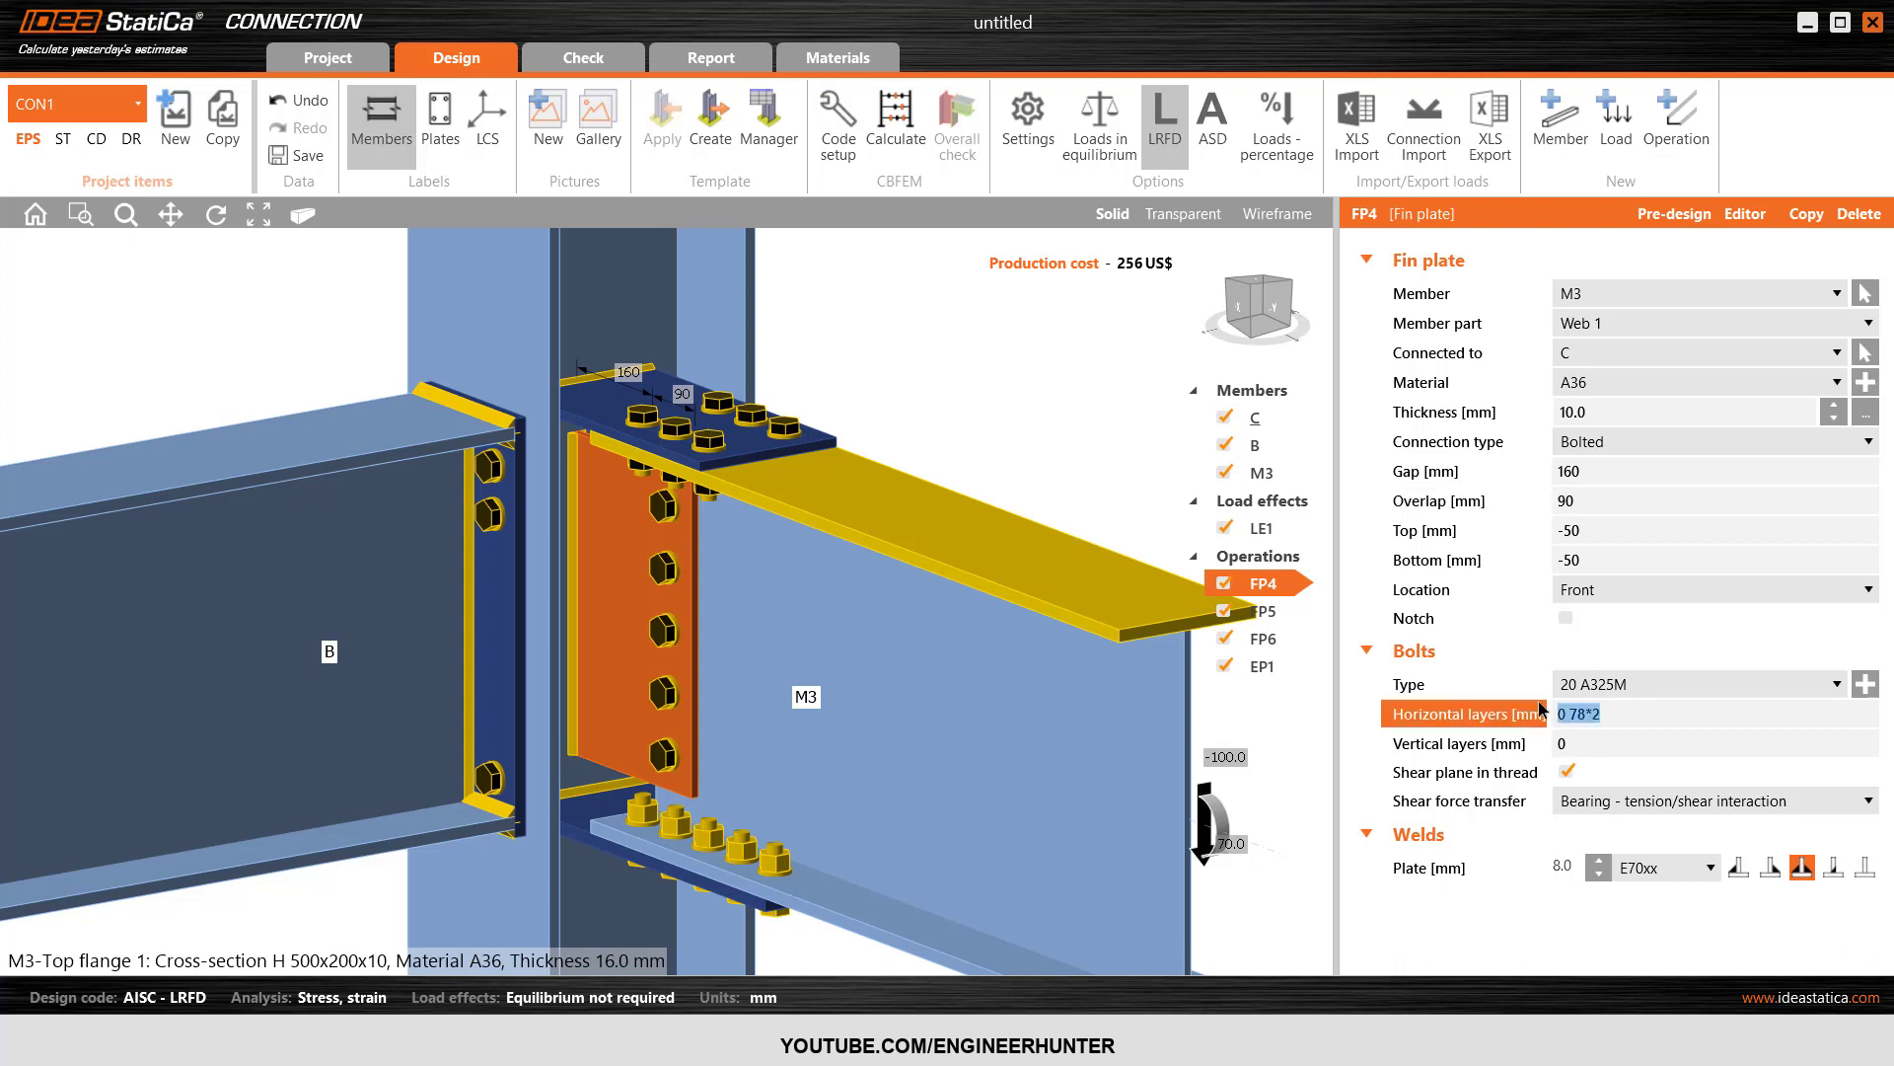
type("0 45")
key("Tab")
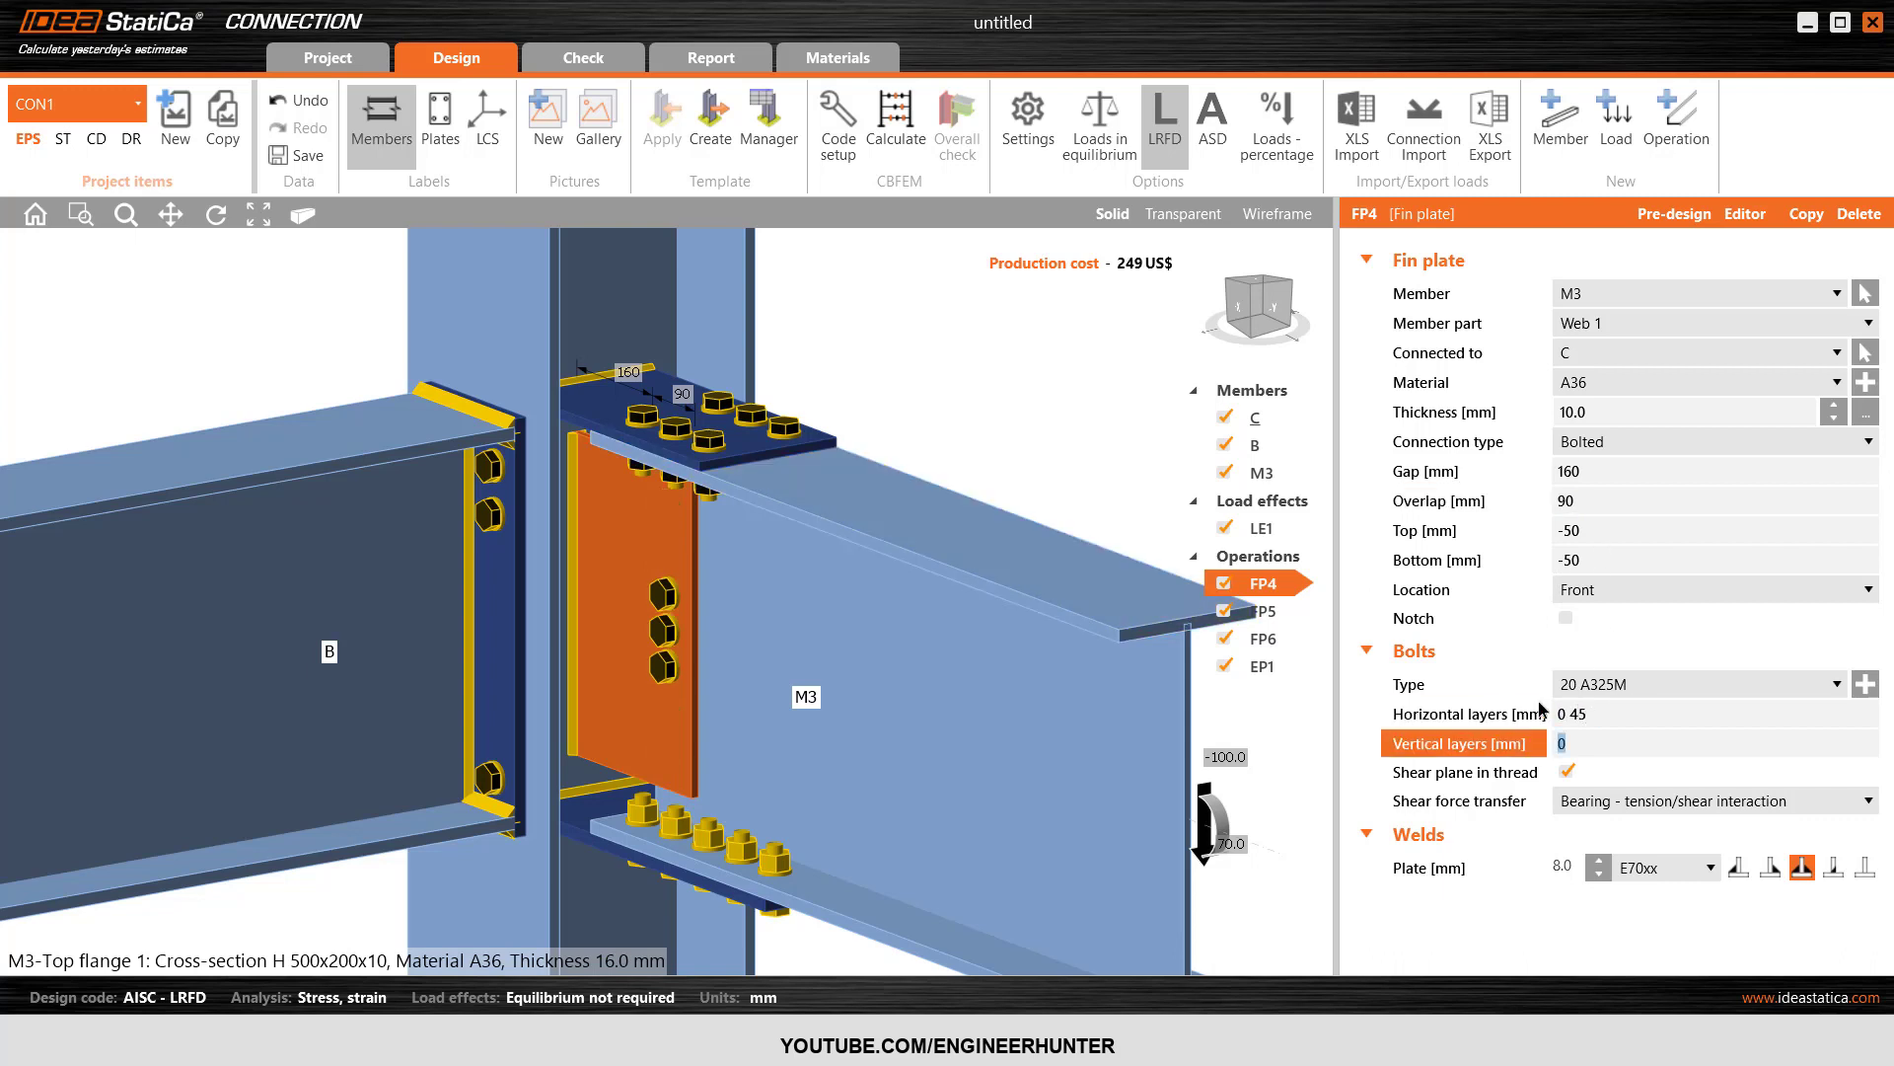
left_click(1597, 706)
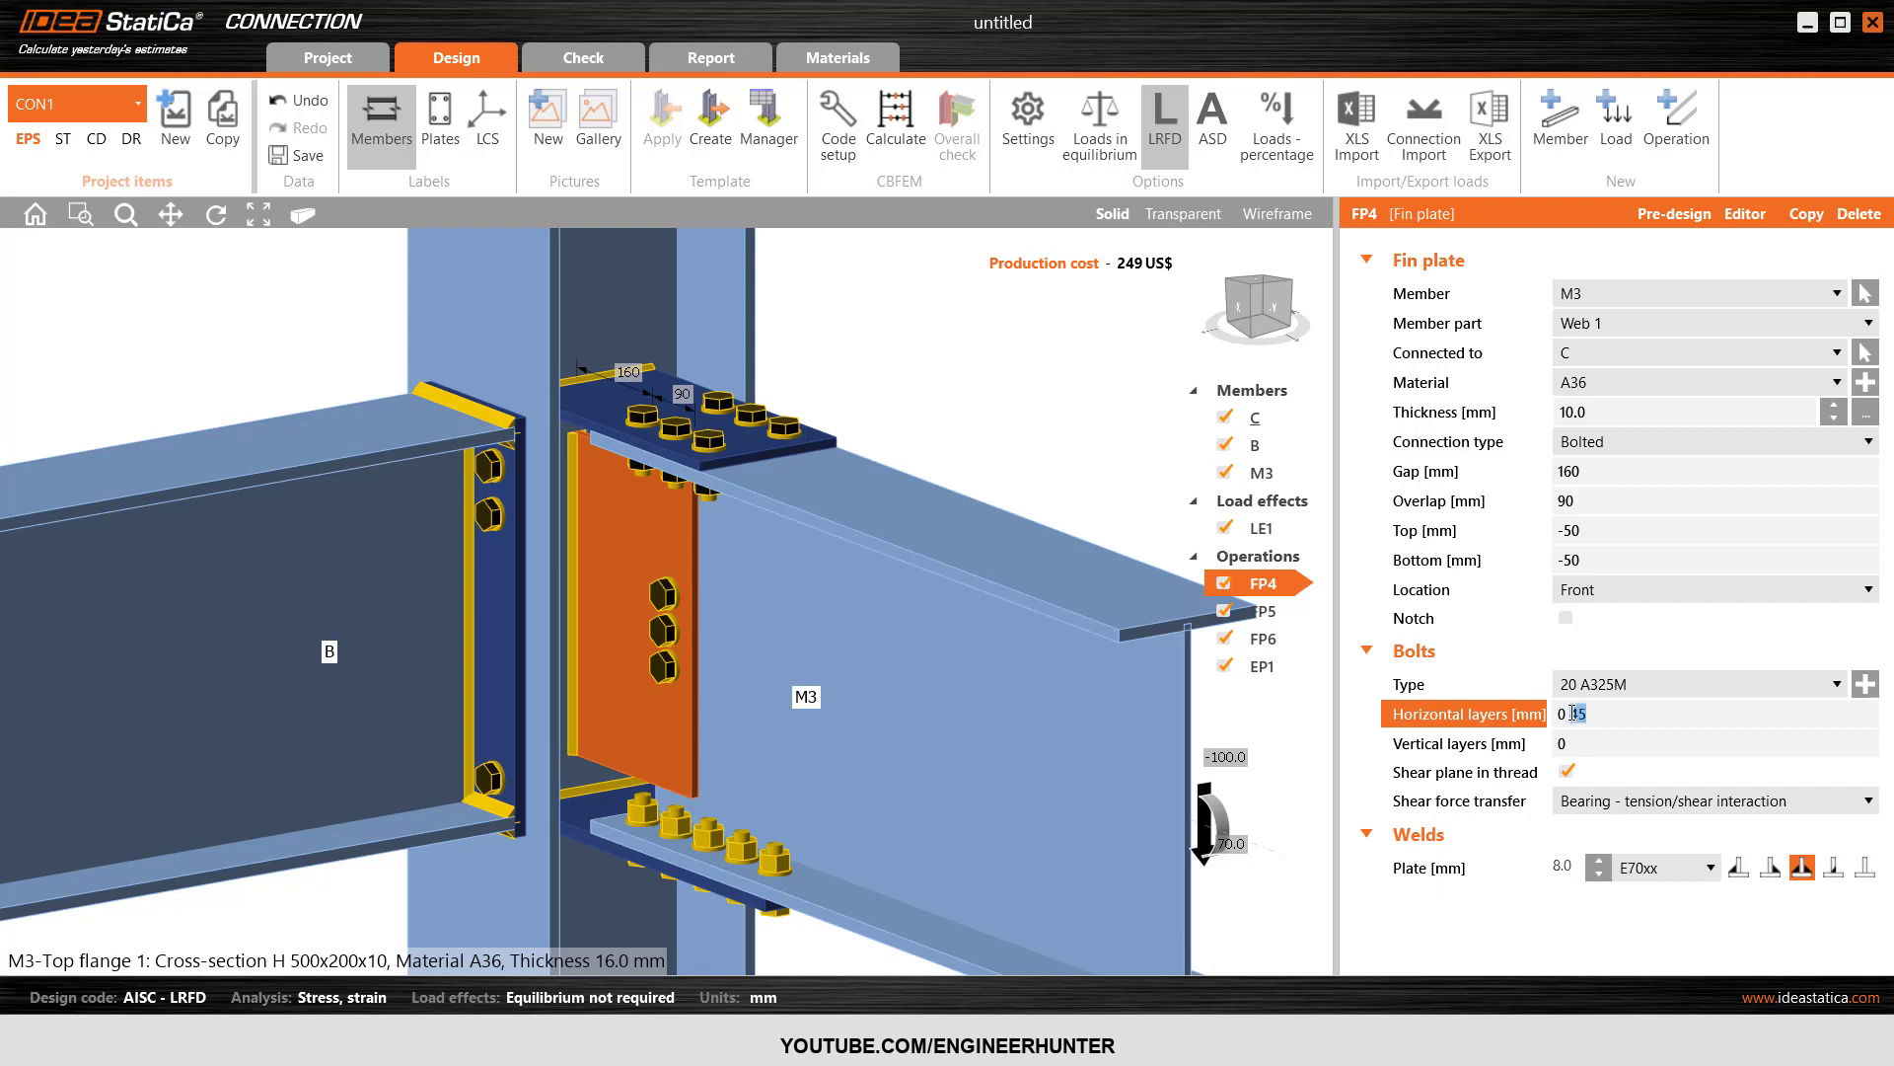
key("Tab")
left_click(1511, 704)
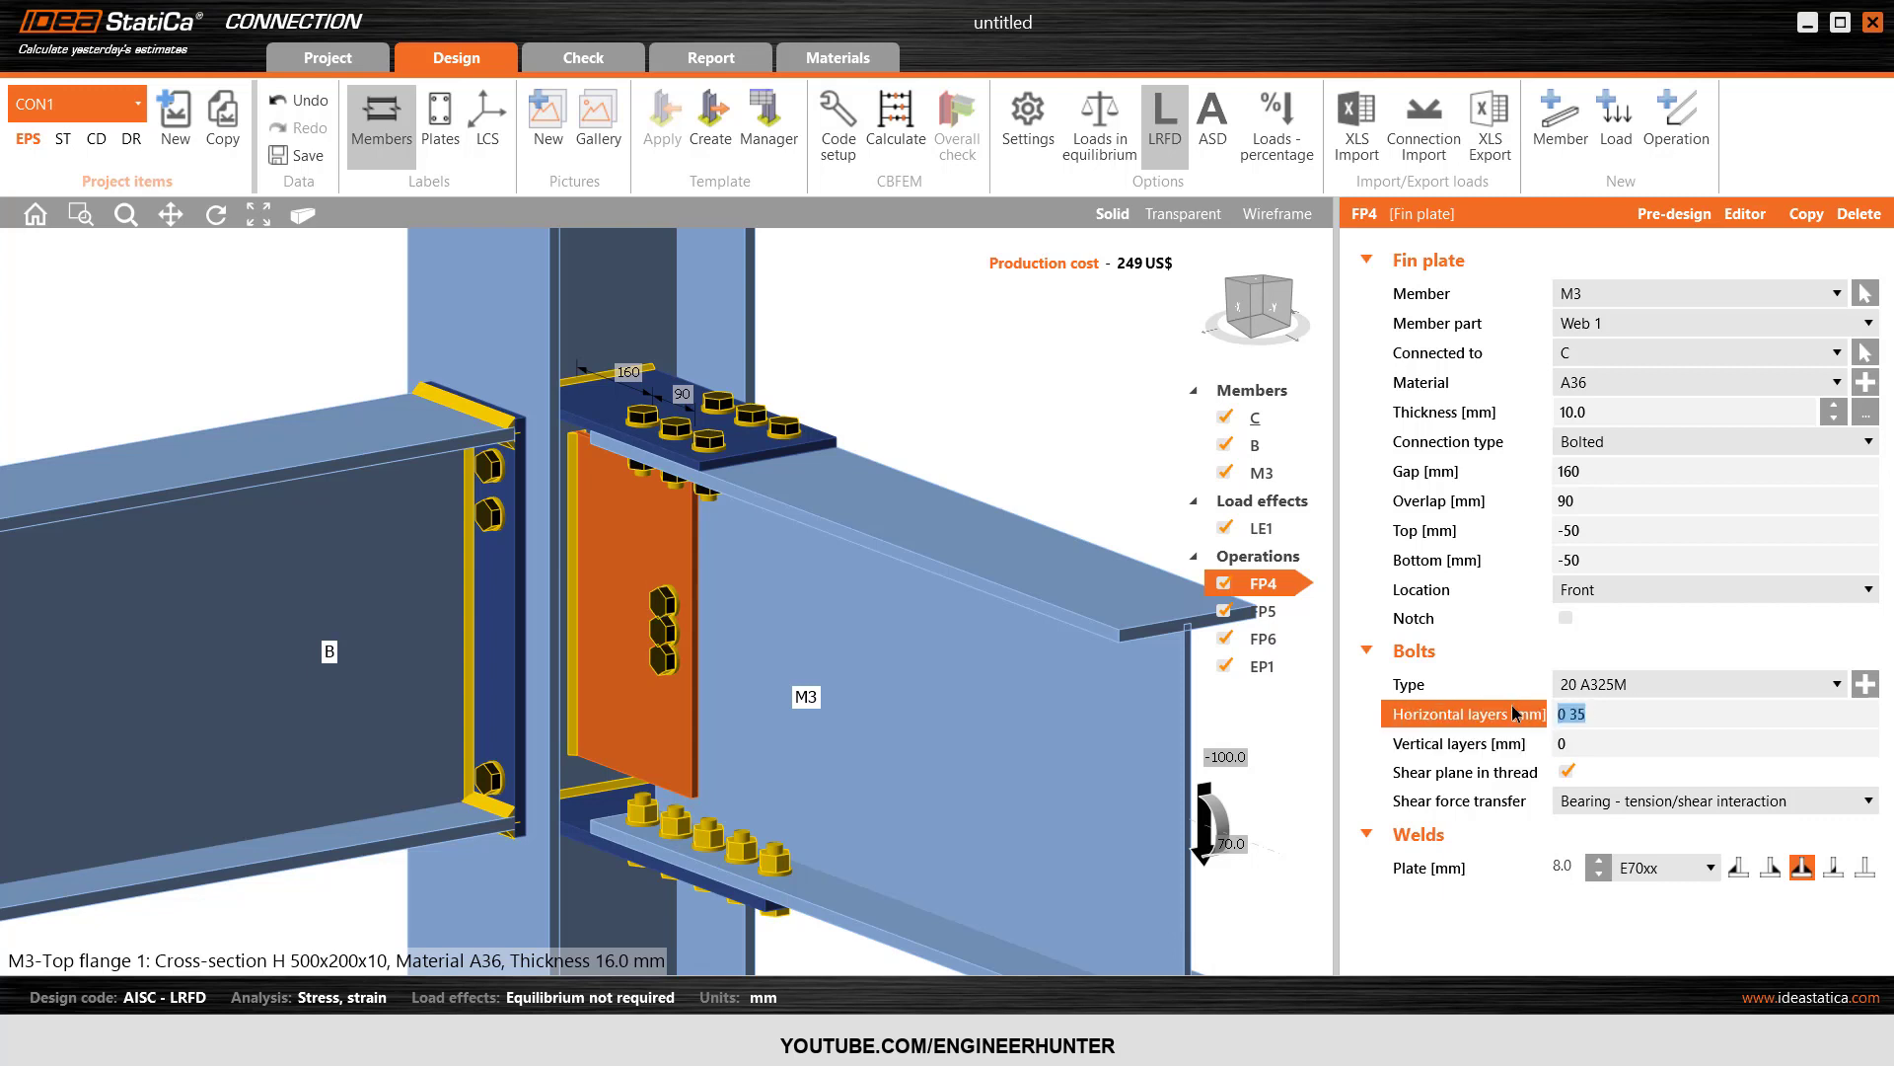
key("BackSpace")
key("BackSpace")
type("70")
key("Tab")
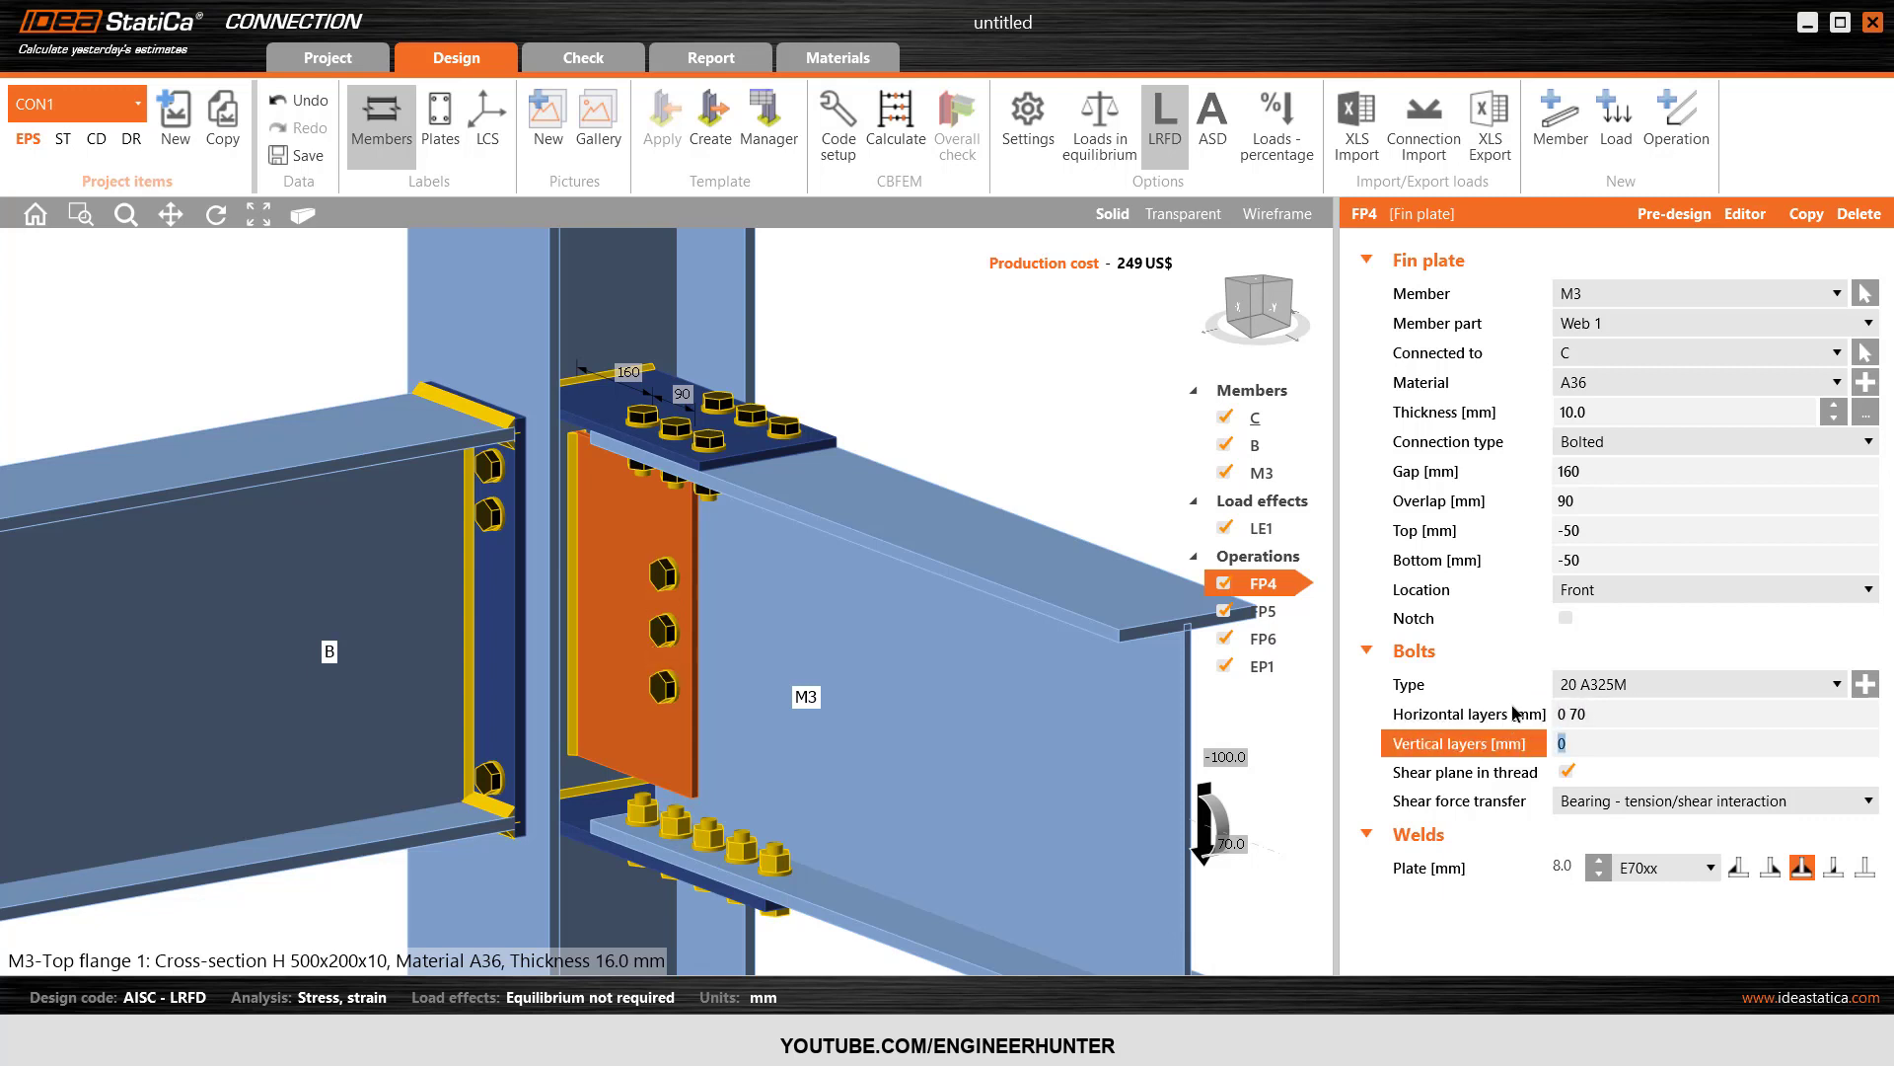
- Set the horizontal bolt layers of the web fin plate to 35 70 mm
left_click(1528, 718)
type("70")
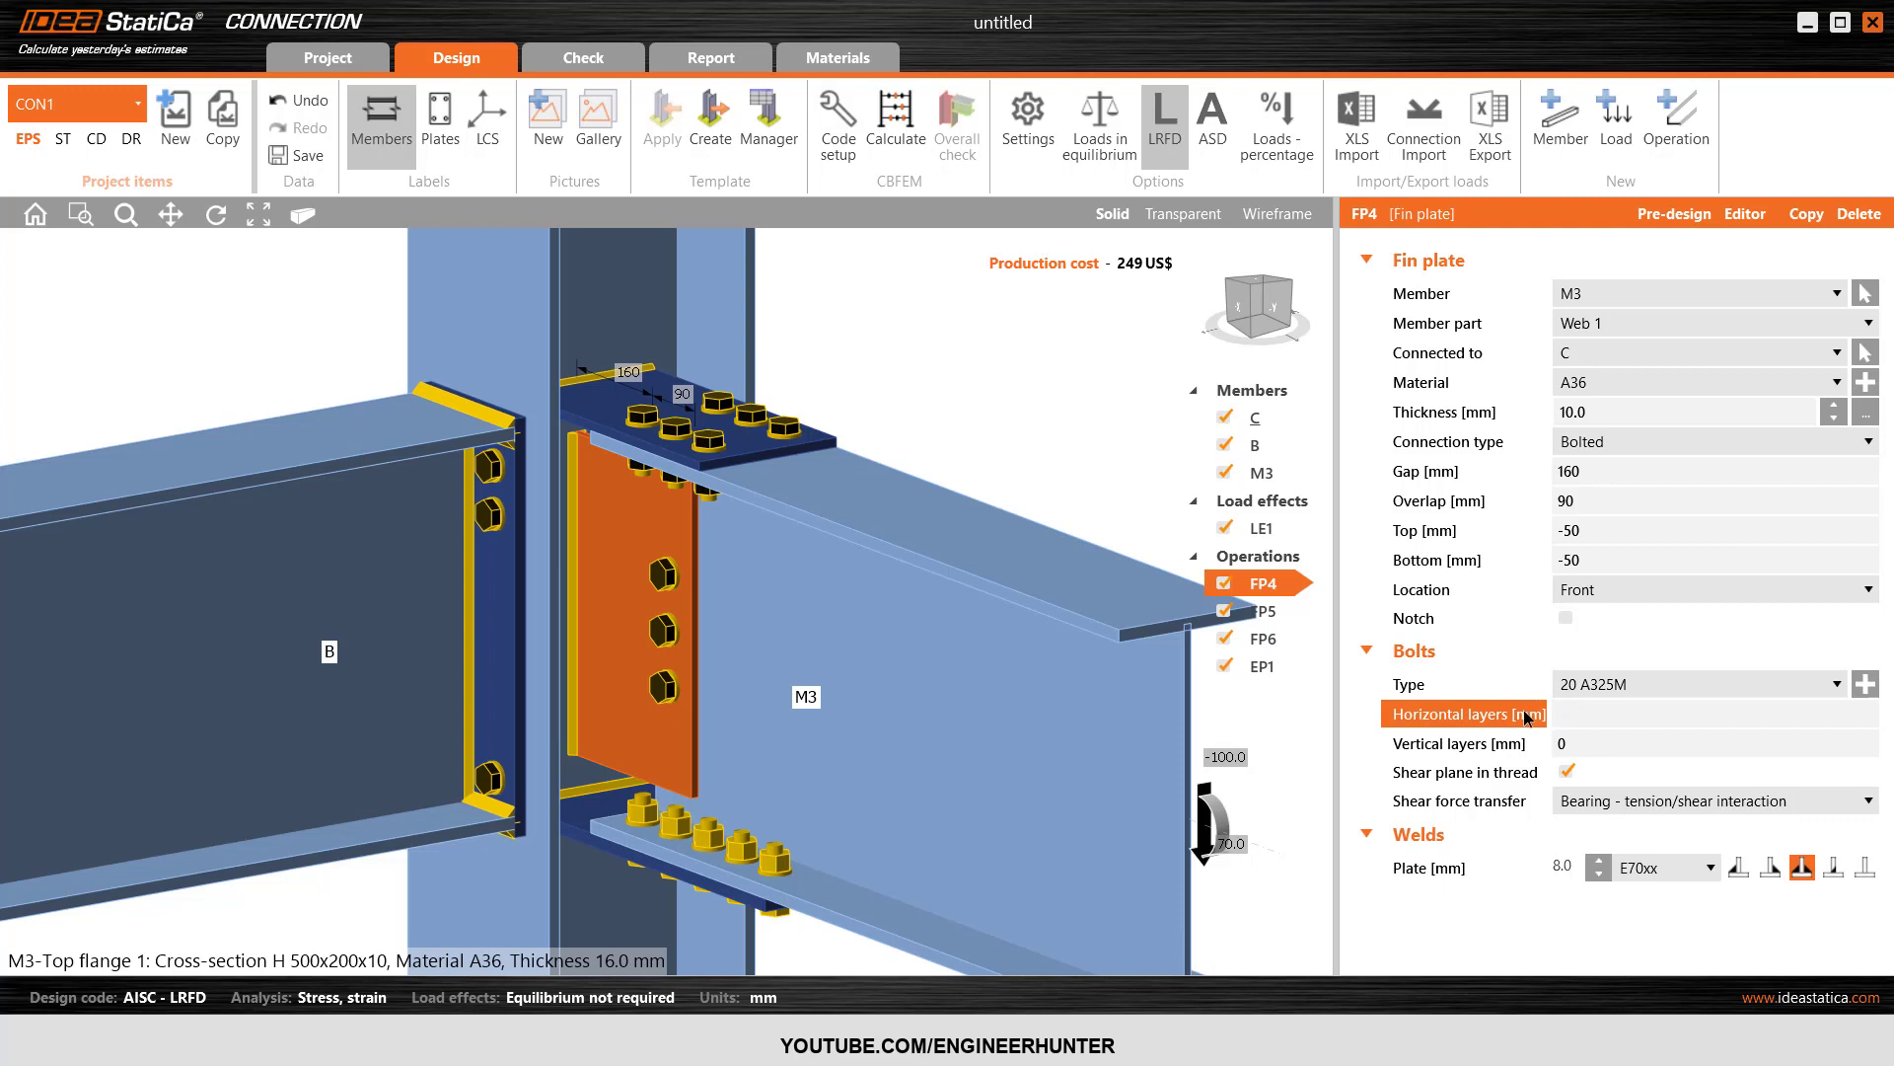
key("Tab")
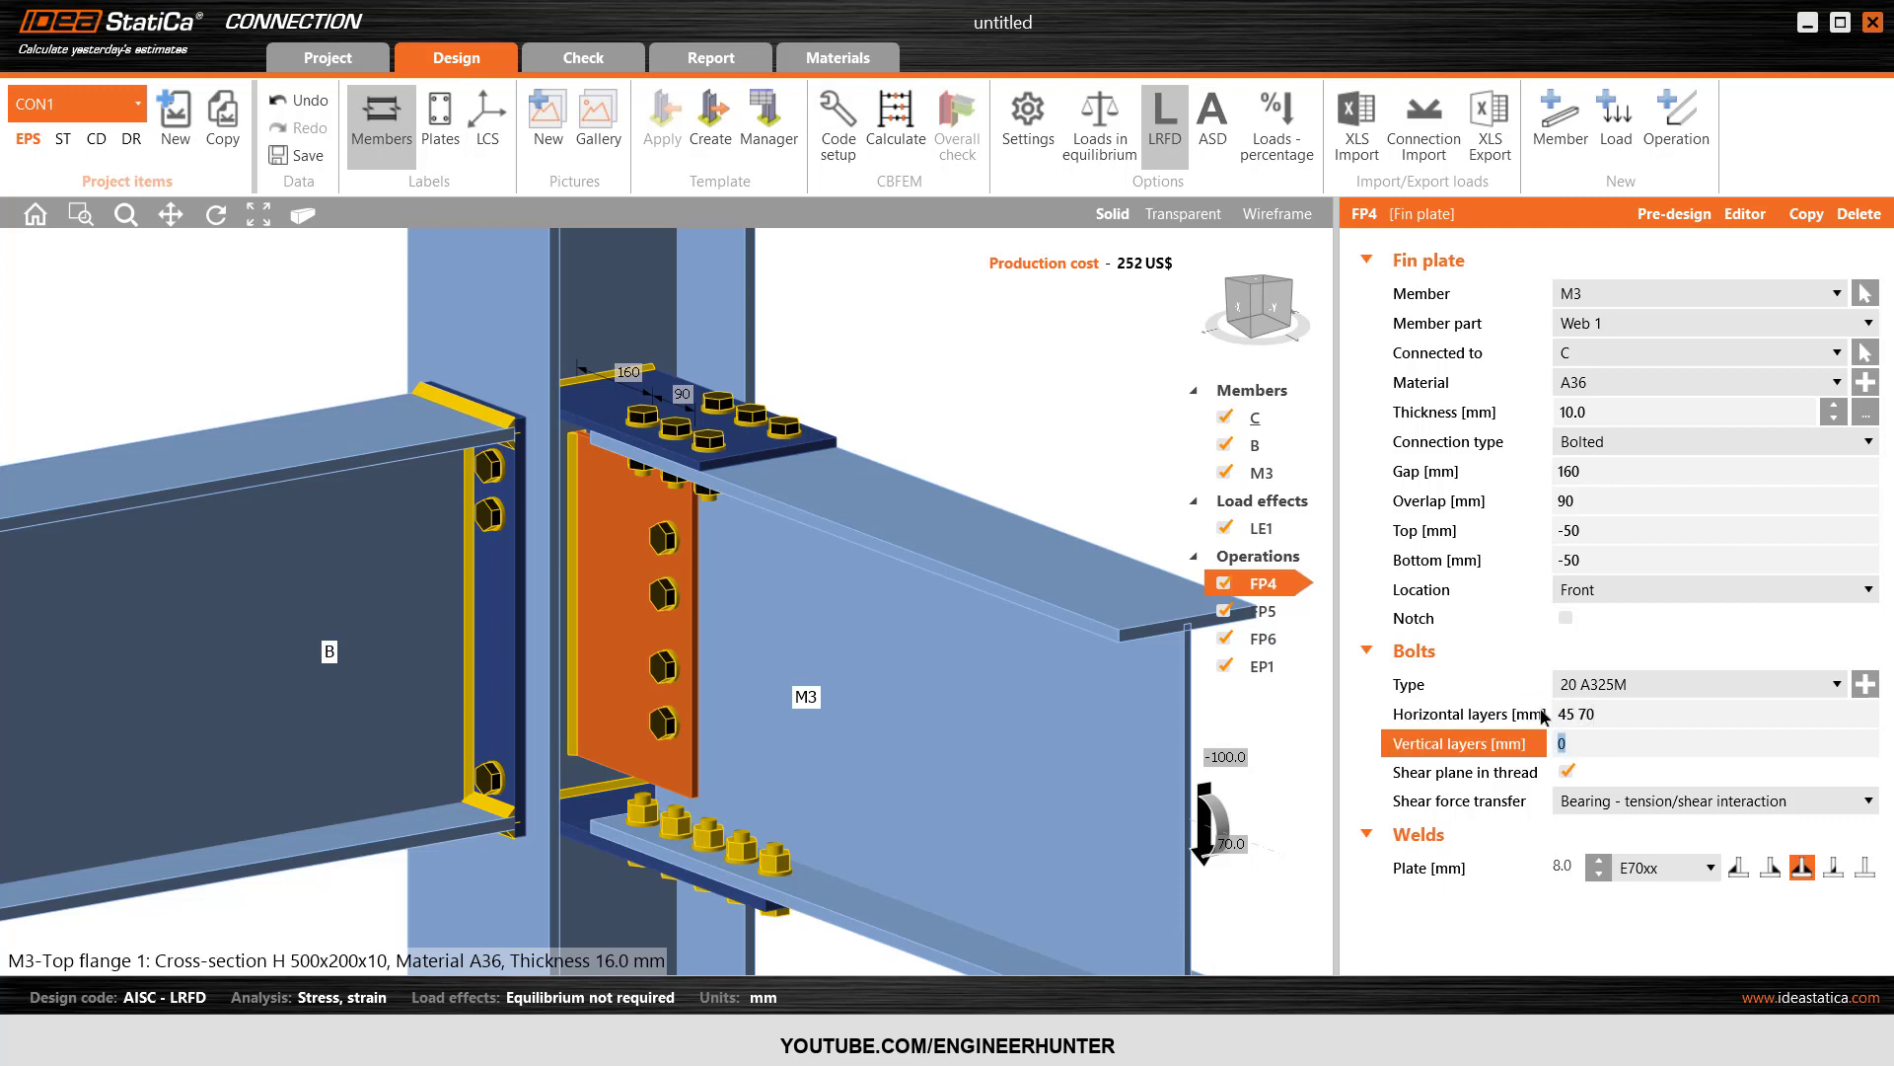
left_click(1567, 713)
key("BackSpace")
type("3")
key("Tab")
- Set both the top and bottom offsets of the web fin plate to -100 mm
left_click(1233, 304)
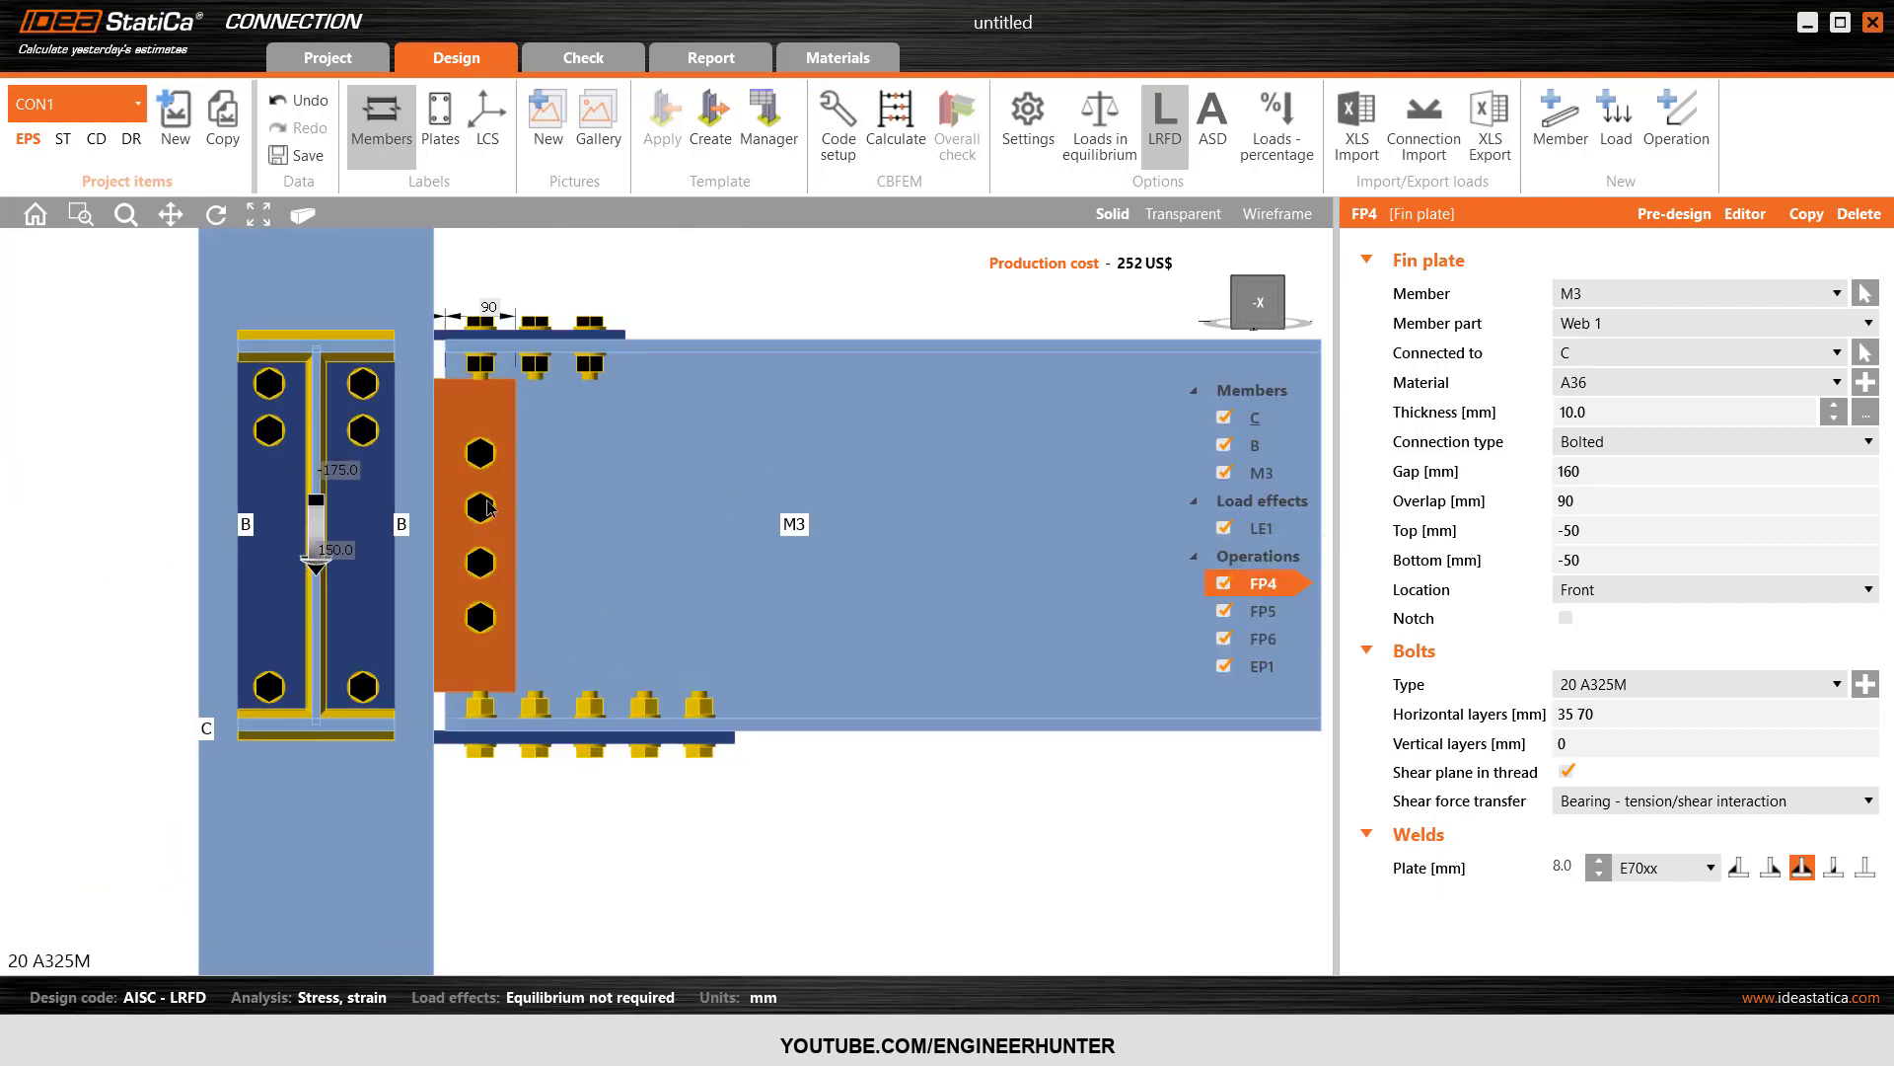
left_click(1600, 529)
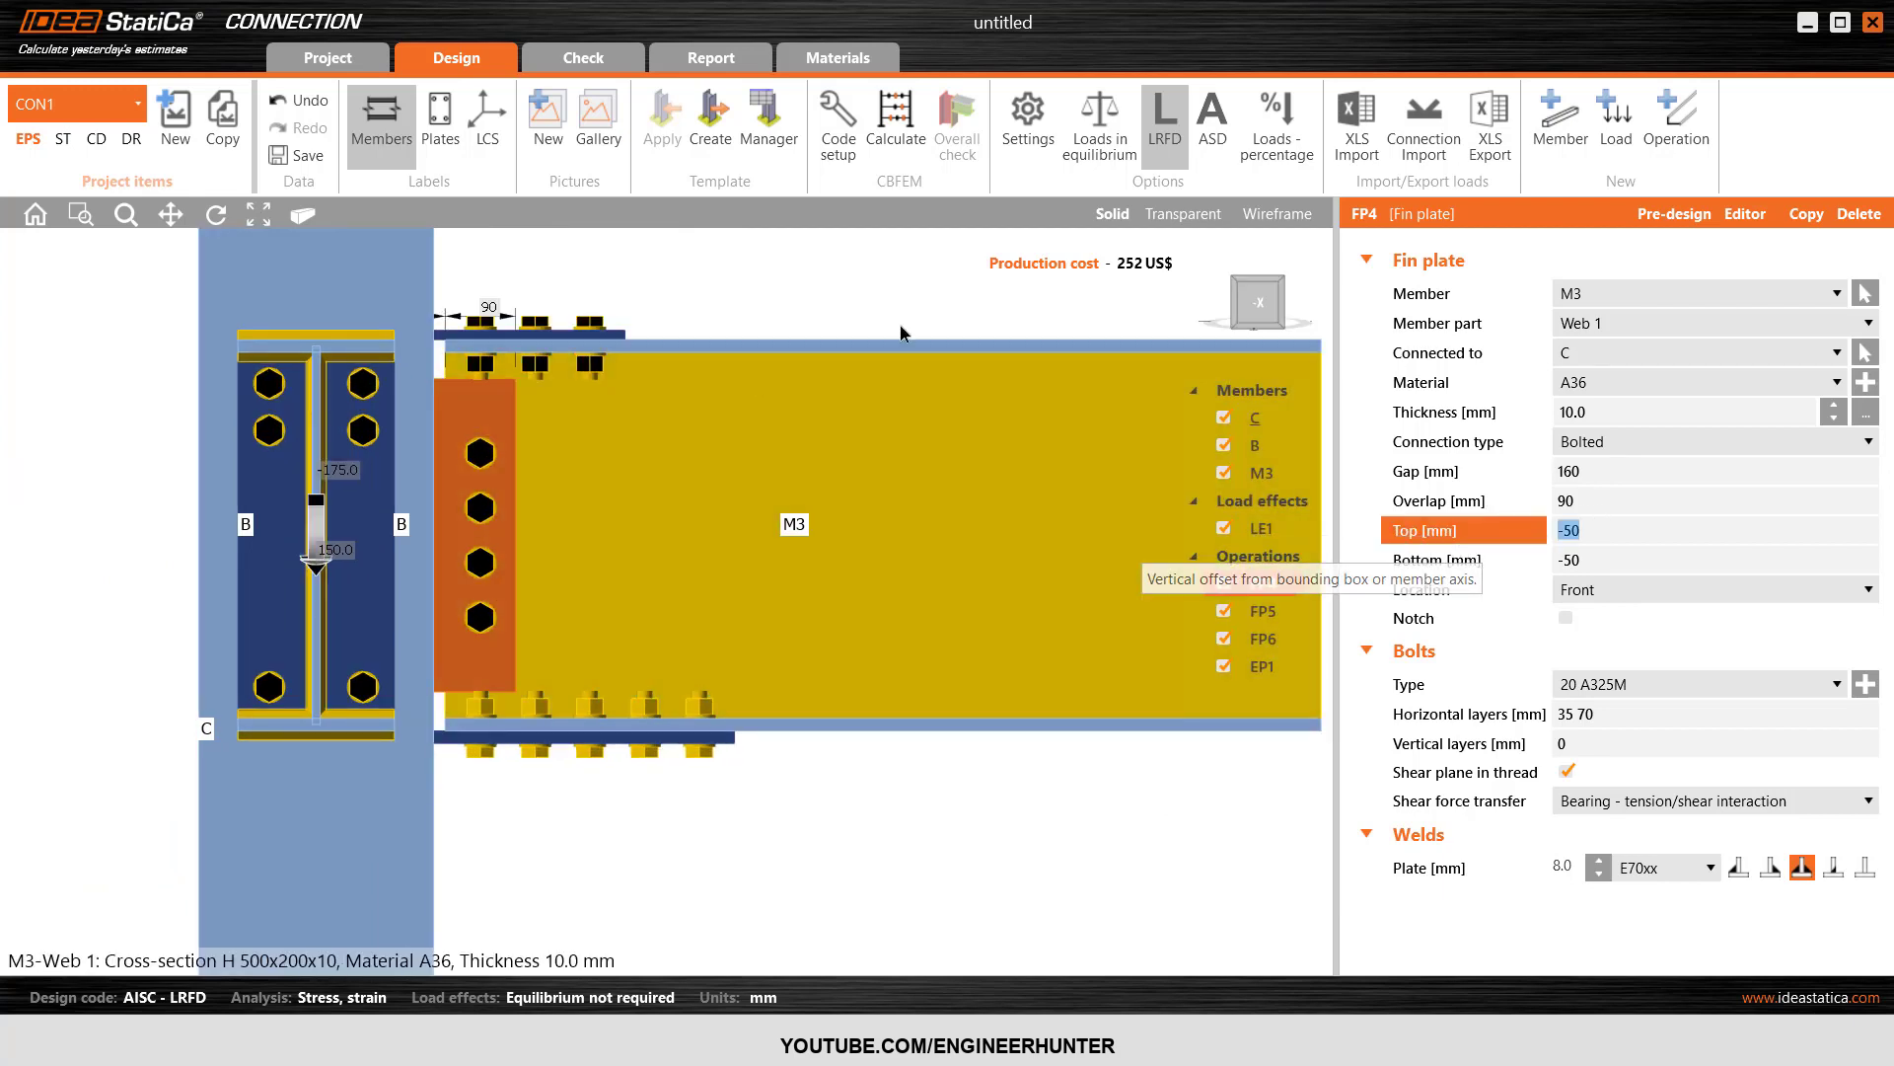
type("-100")
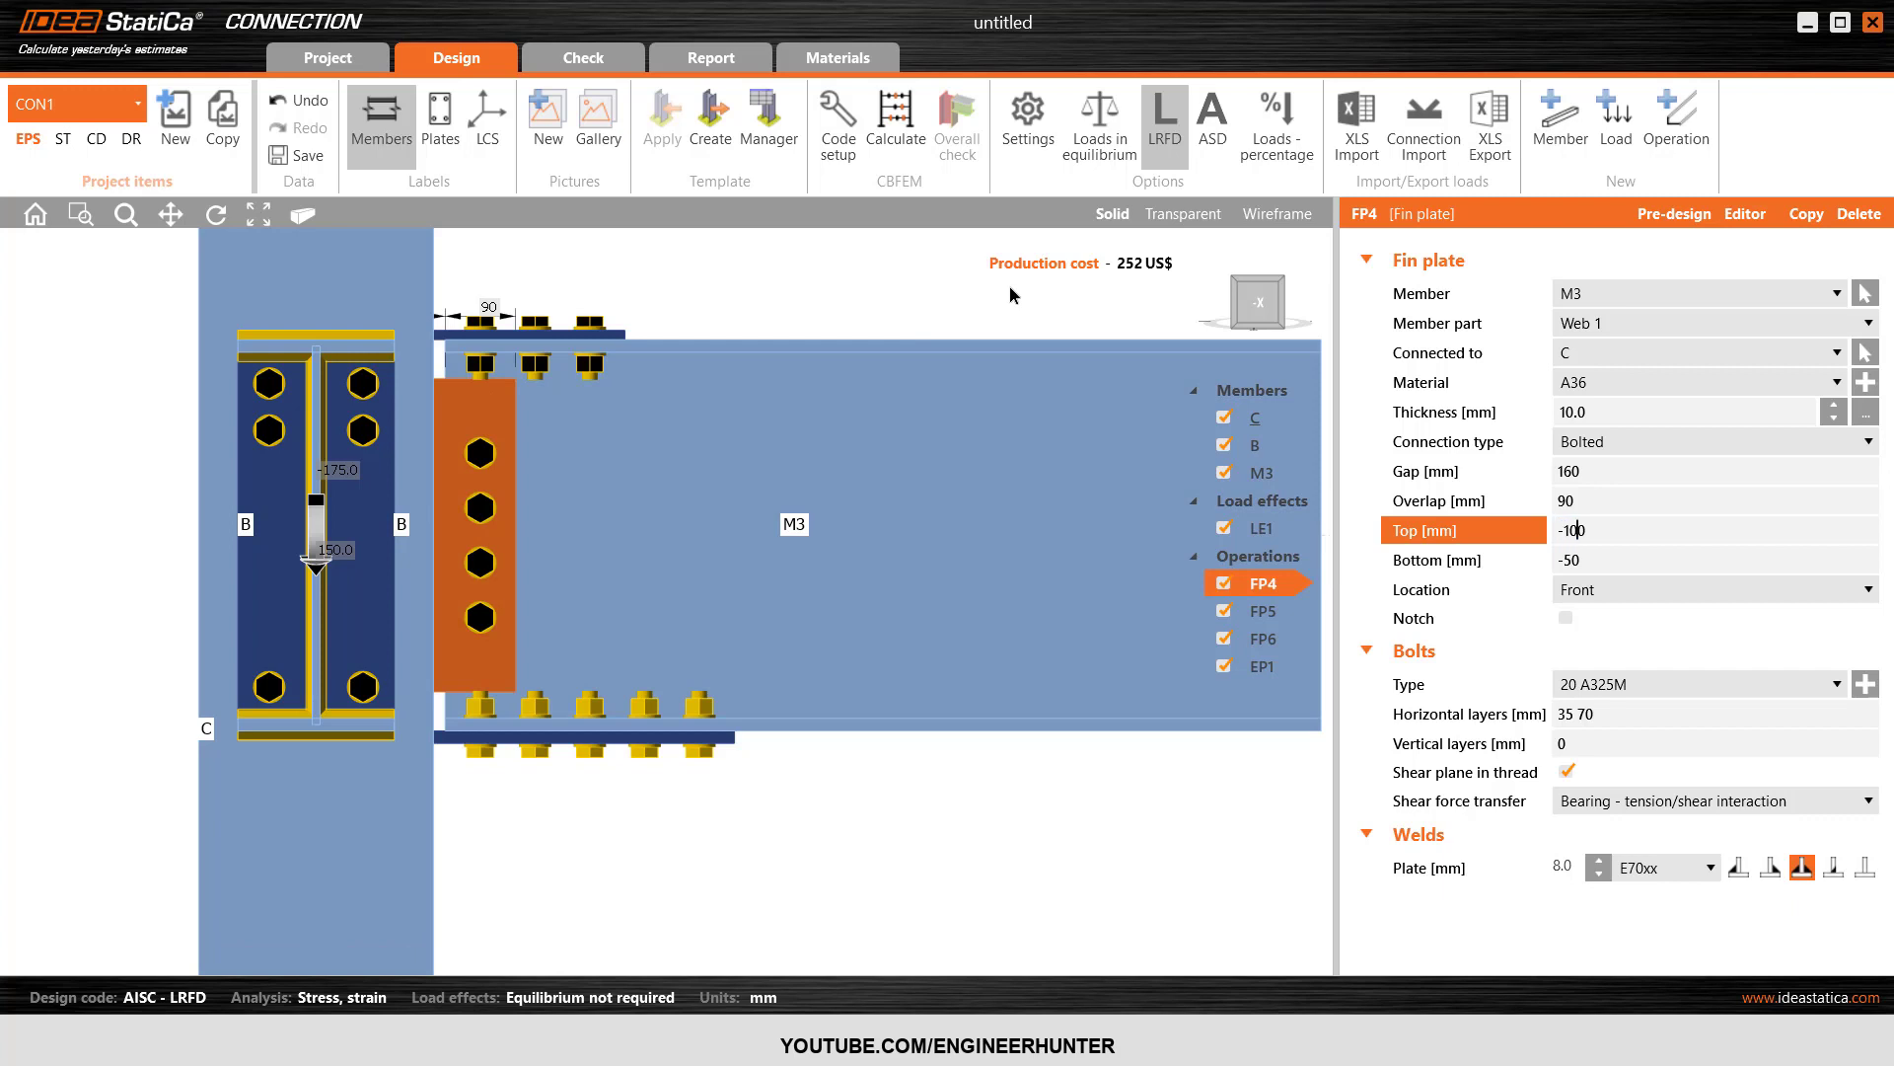
key("Tab")
type("-100")
key("Tab")
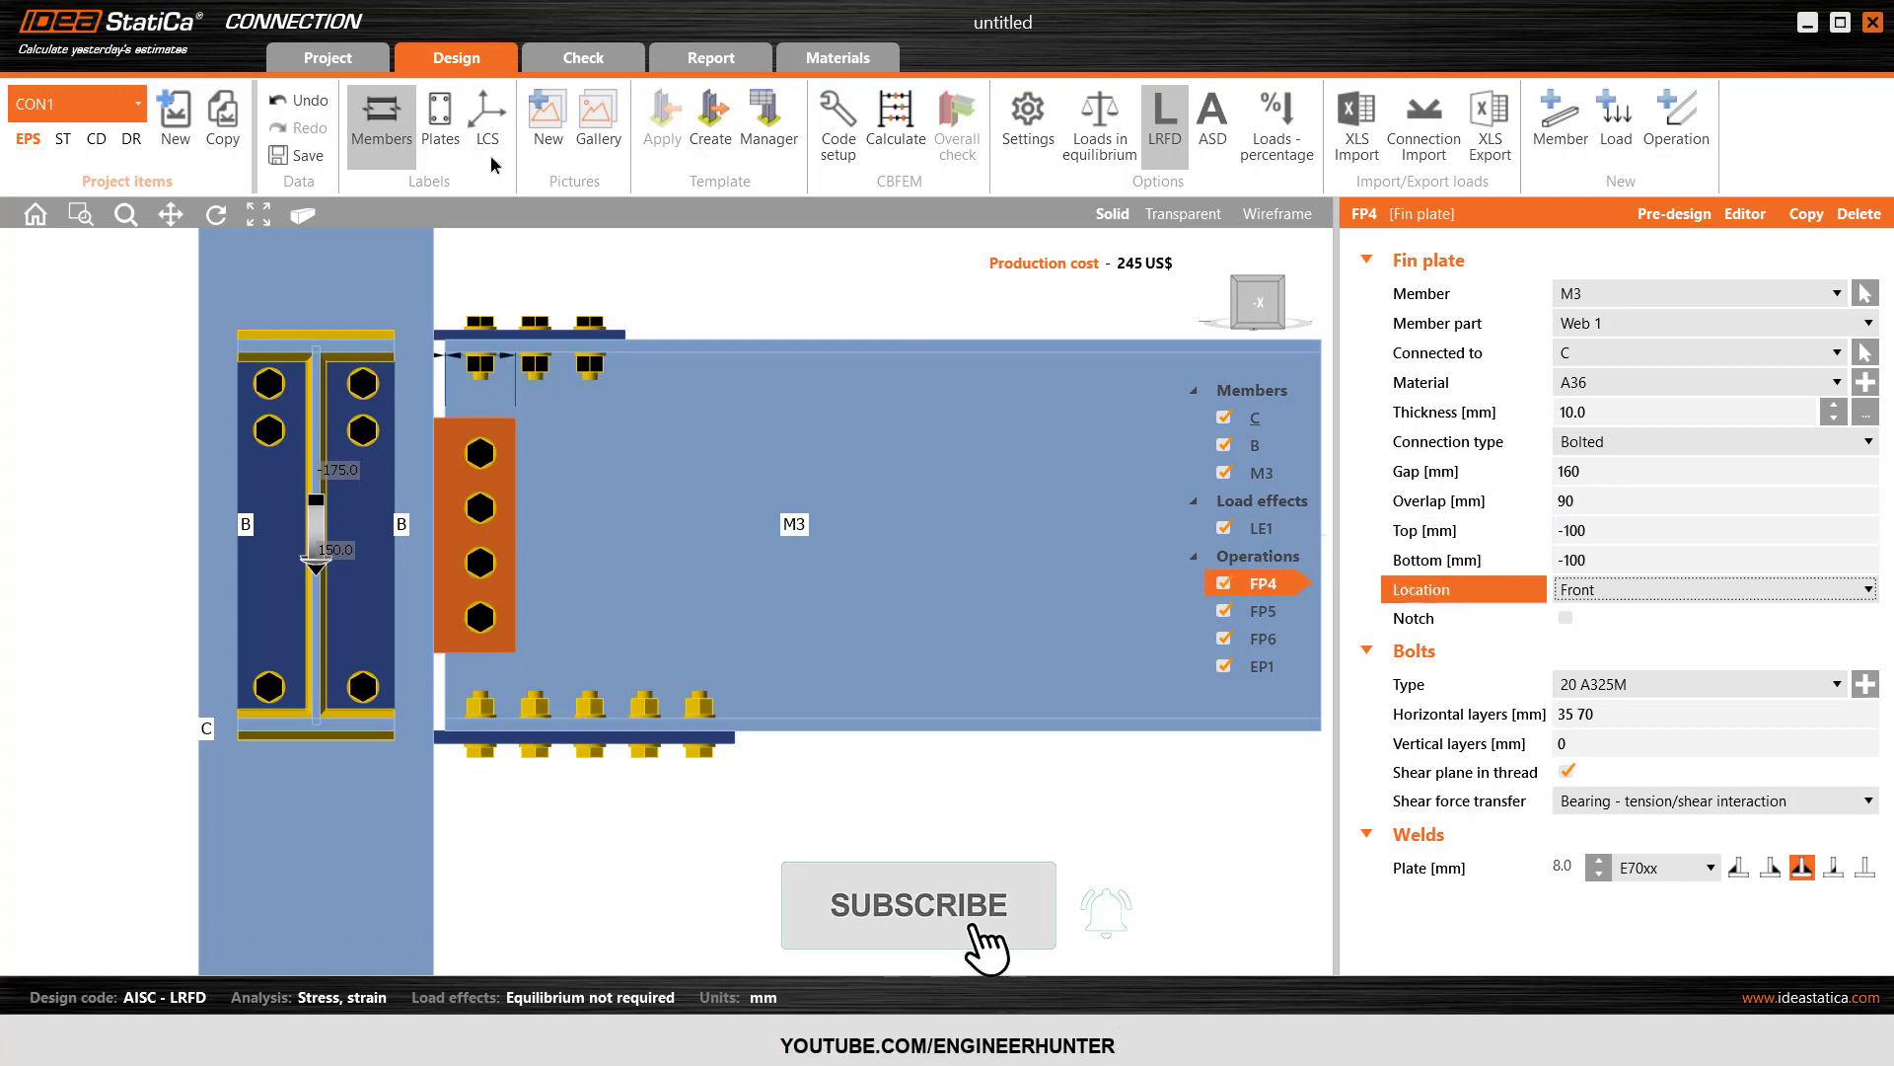
left_click(728, 287)
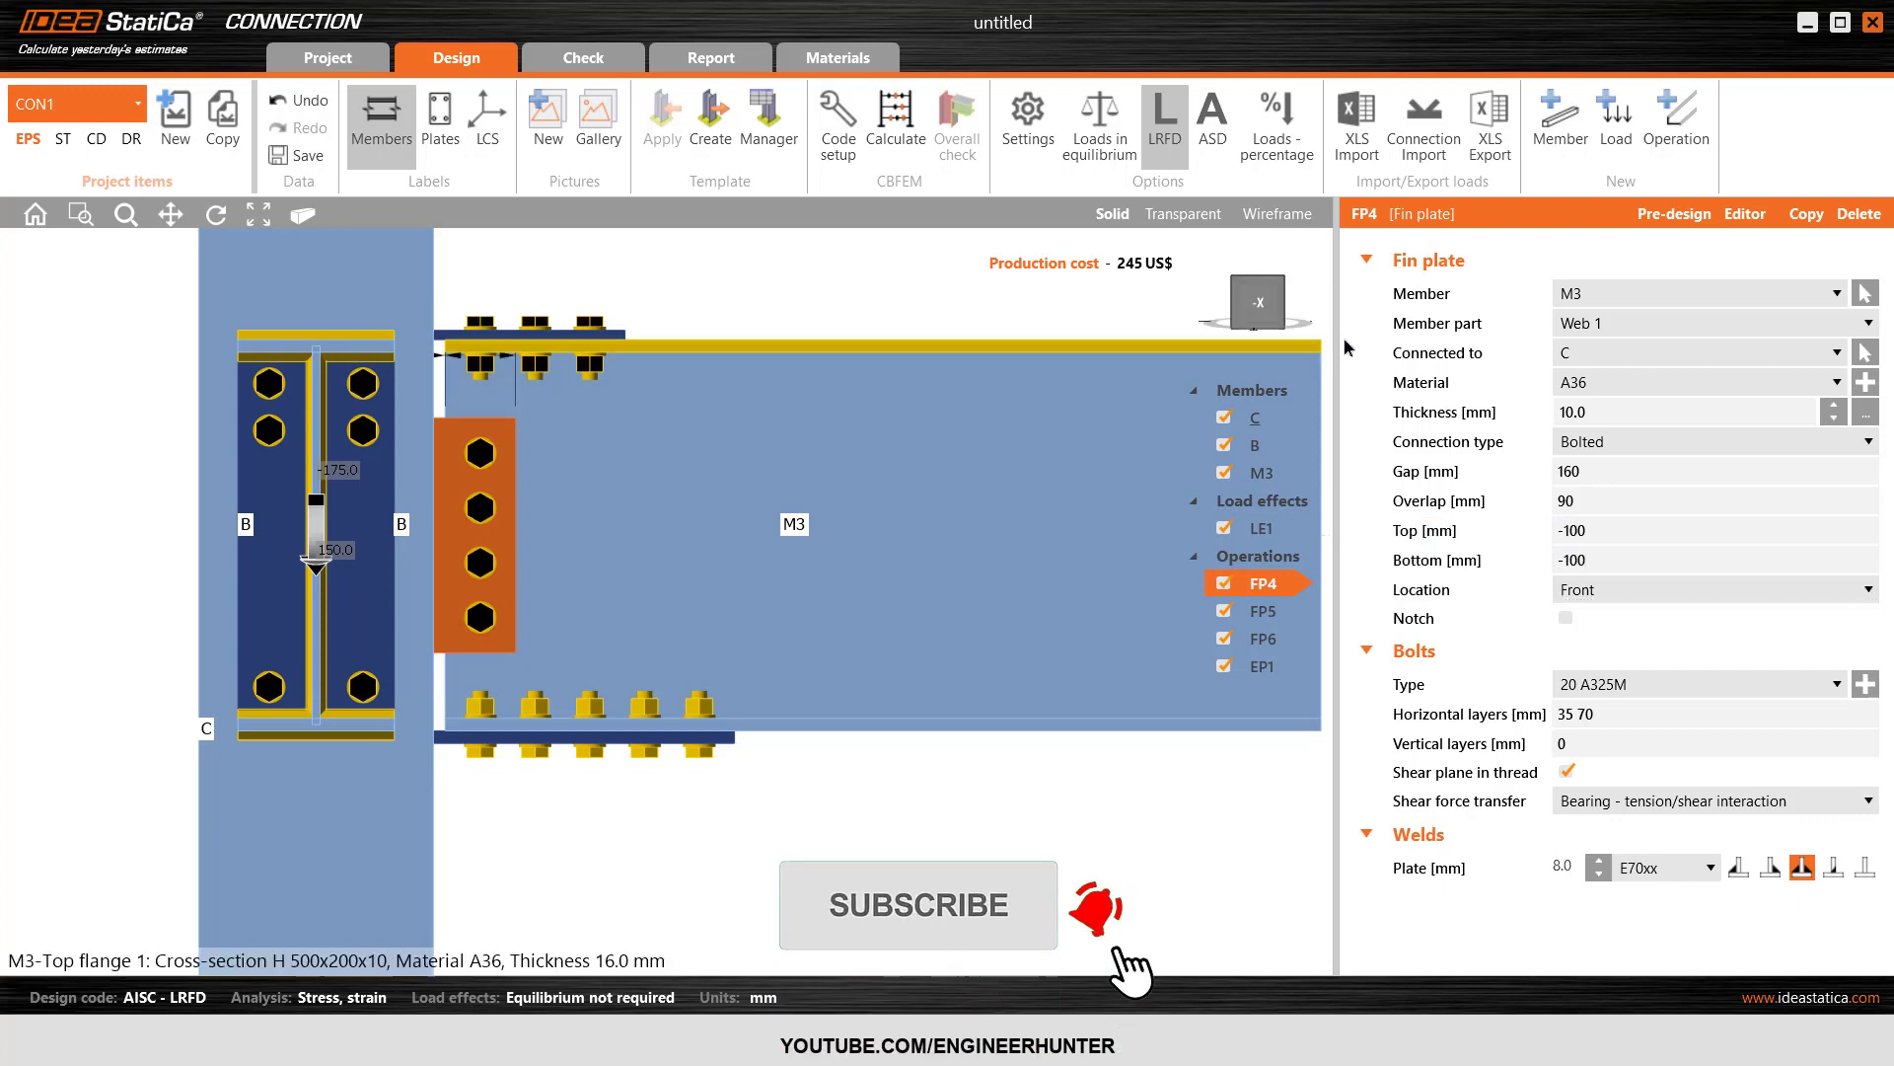
- Set the plate weld size of the web fin plate to 6 mm
left_click(1285, 289)
left_click(1565, 868)
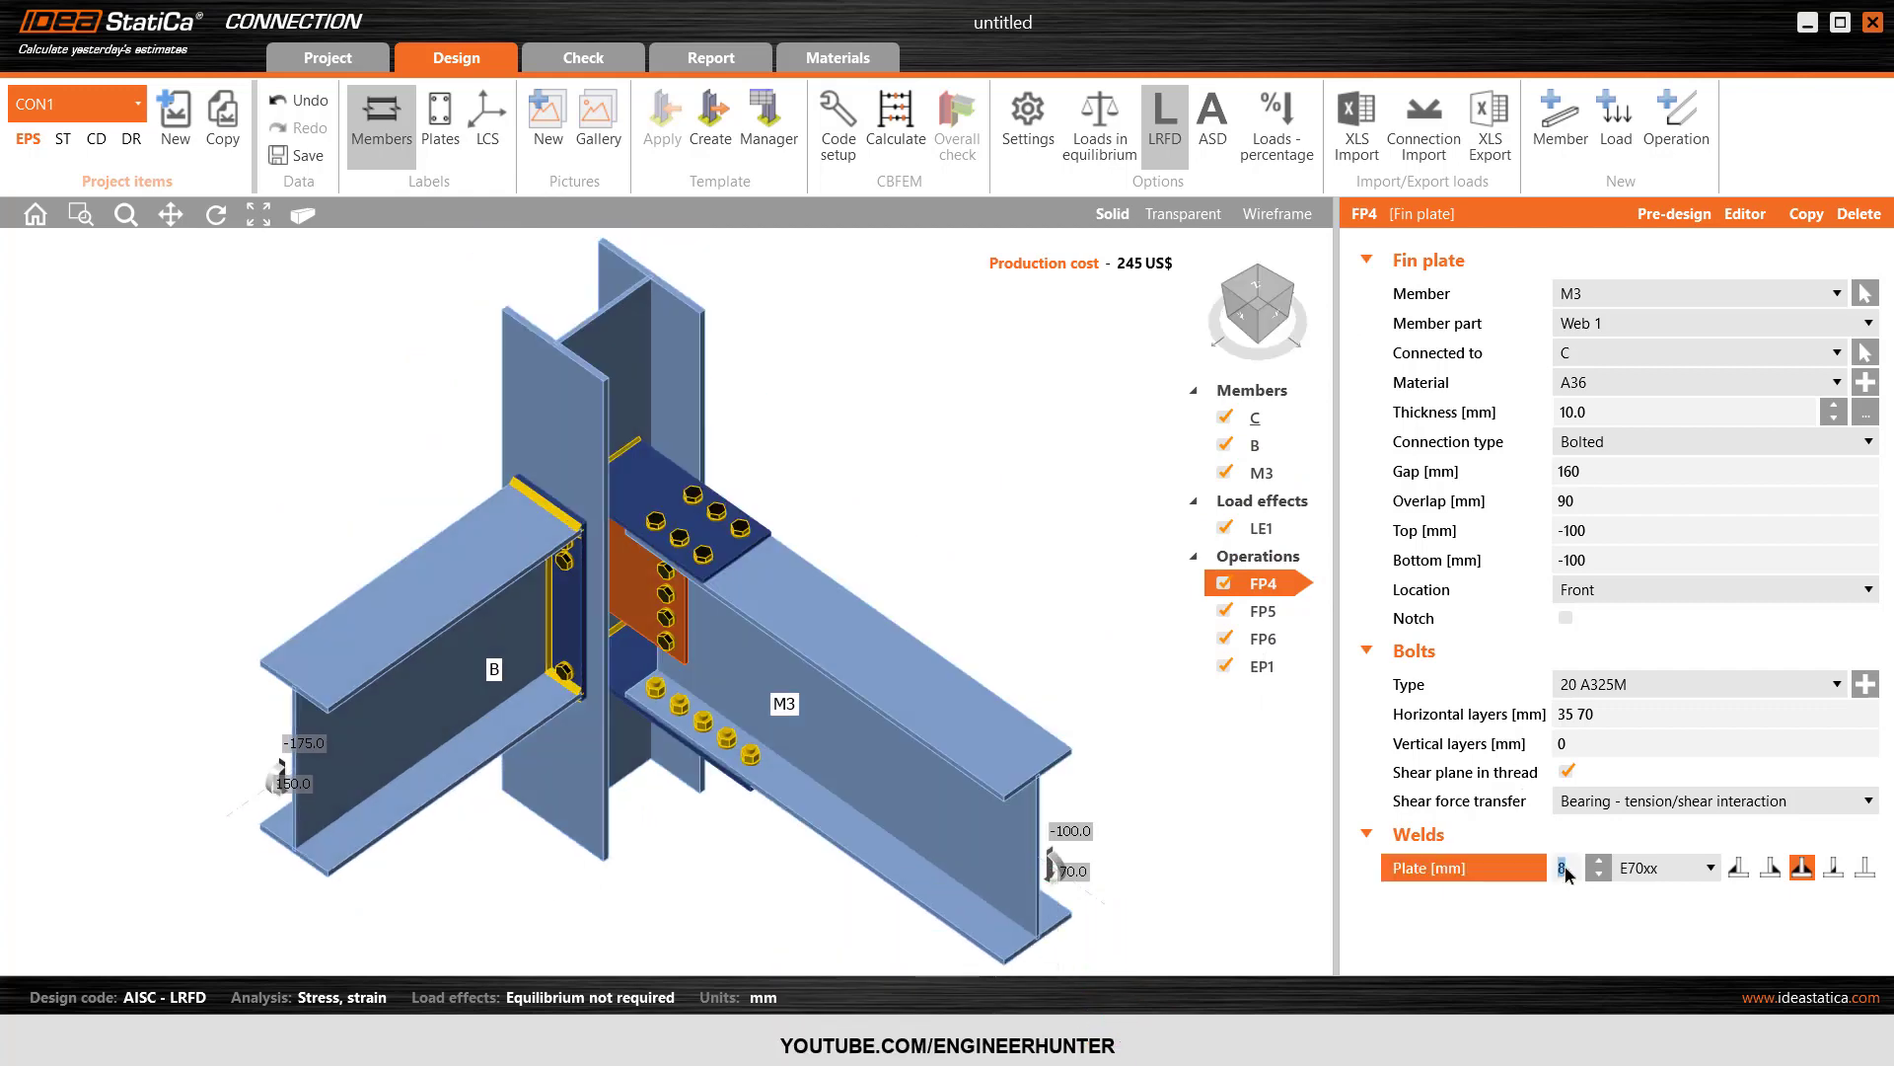
type("6")
key("Tab")
left_click(1057, 534)
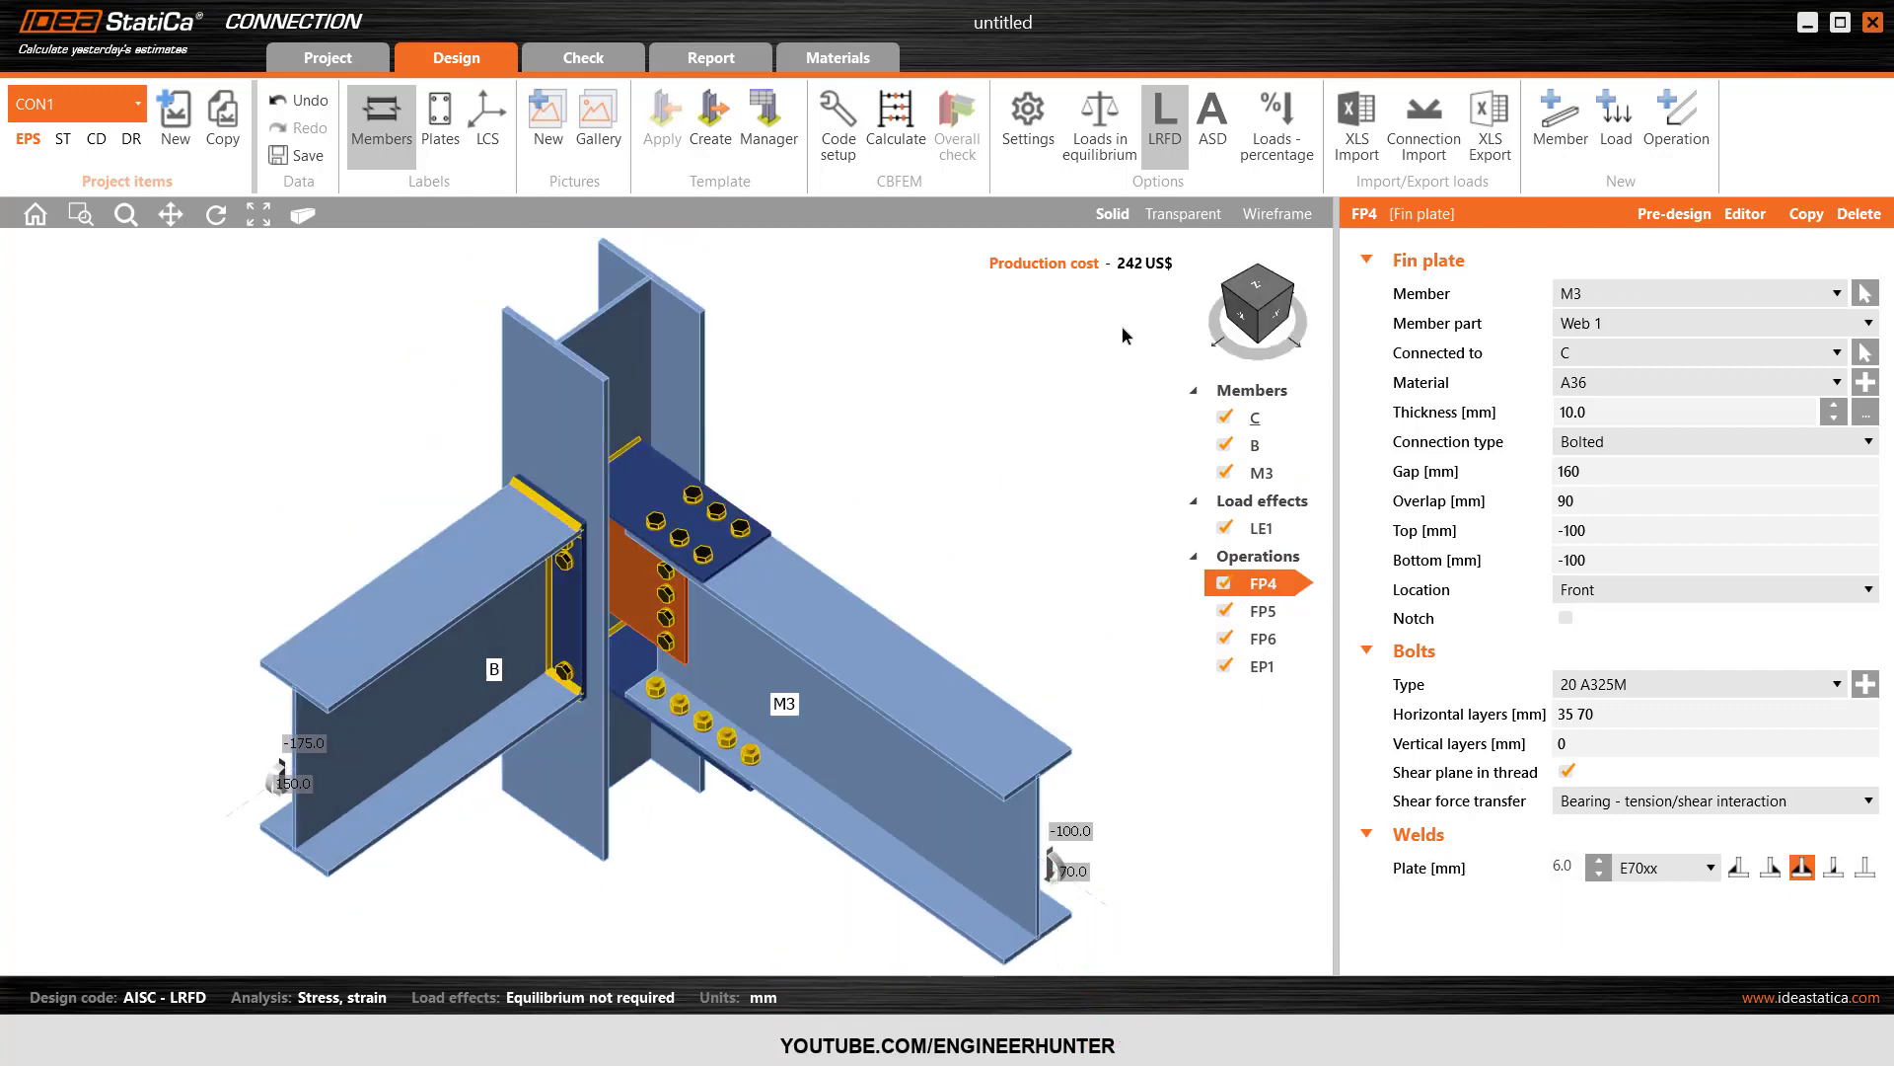
- Delete the fin plate FP6 on the bottom flange of member M3
left_click(1259, 300)
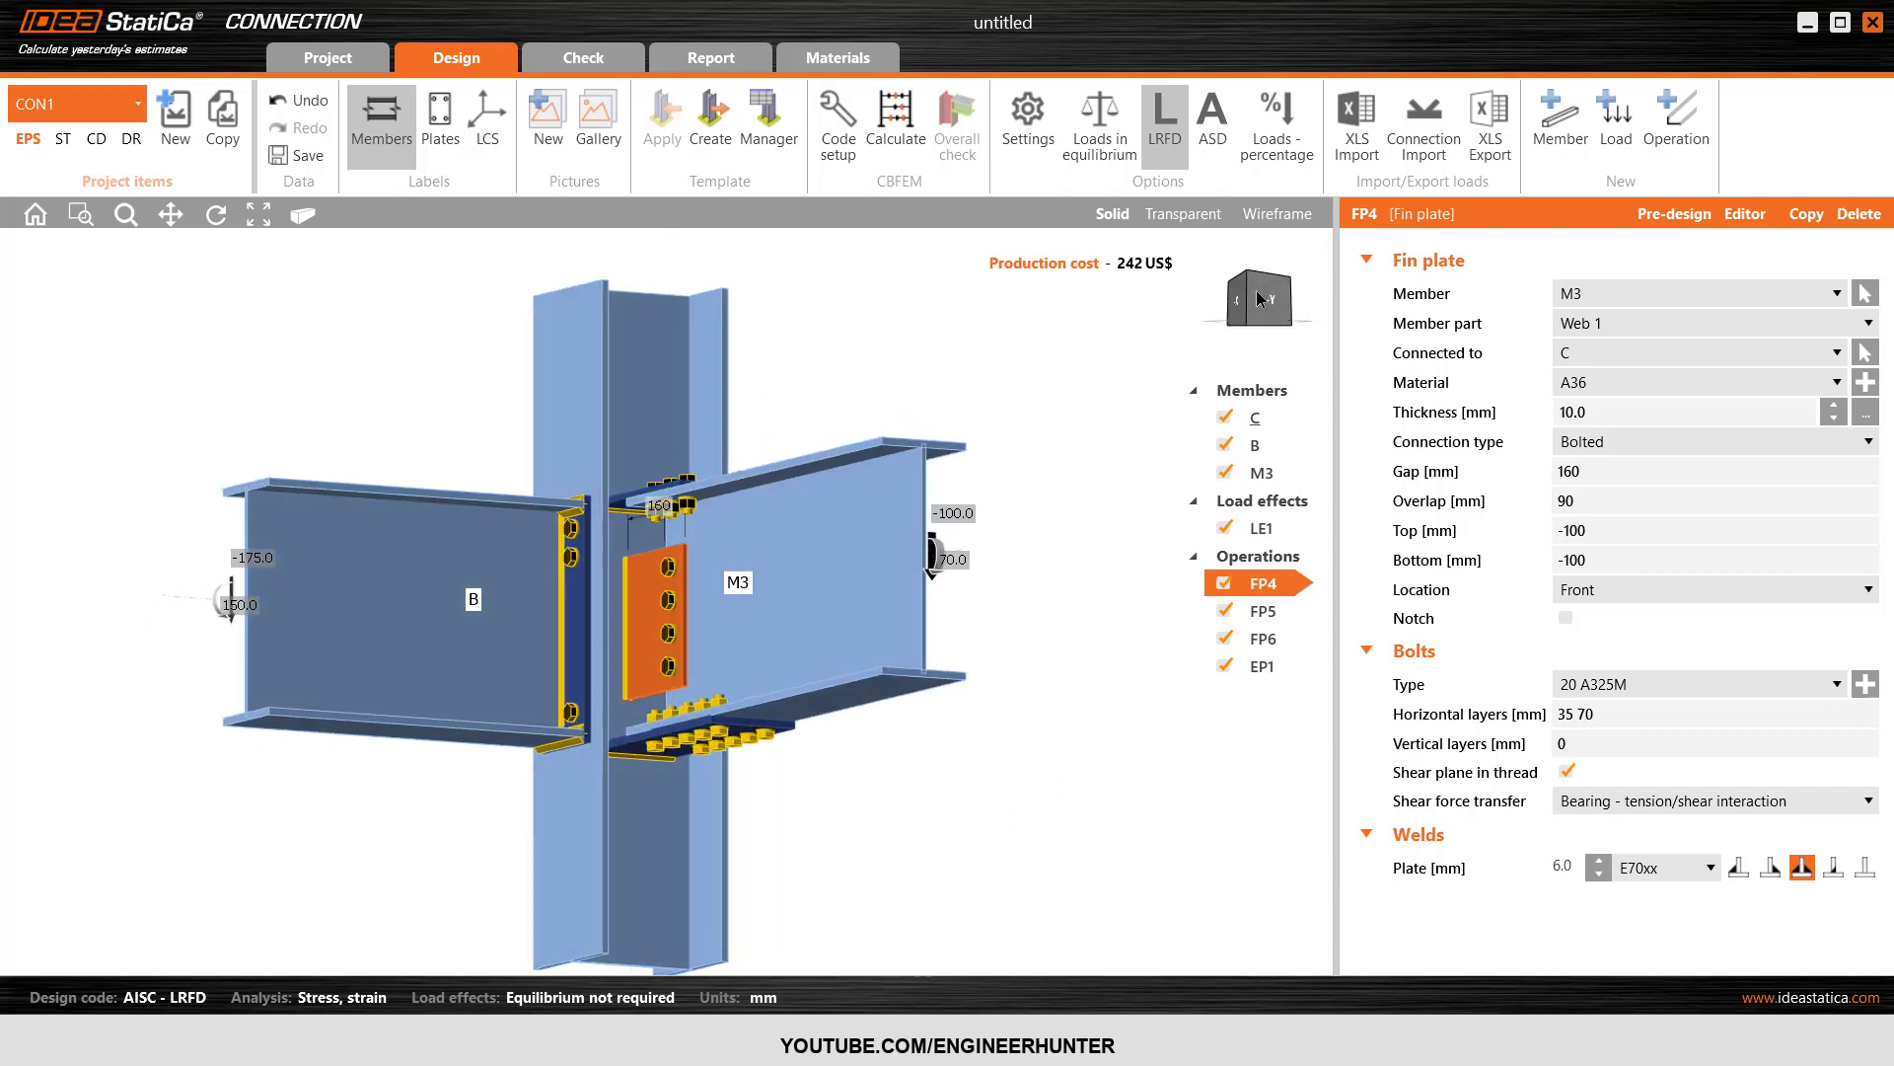
mouse_move(1259, 300)
left_mouse_down()
mouse_move(1258, 318)
mouse_move(1268, 283)
mouse_move(1264, 313)
left_mouse_up()
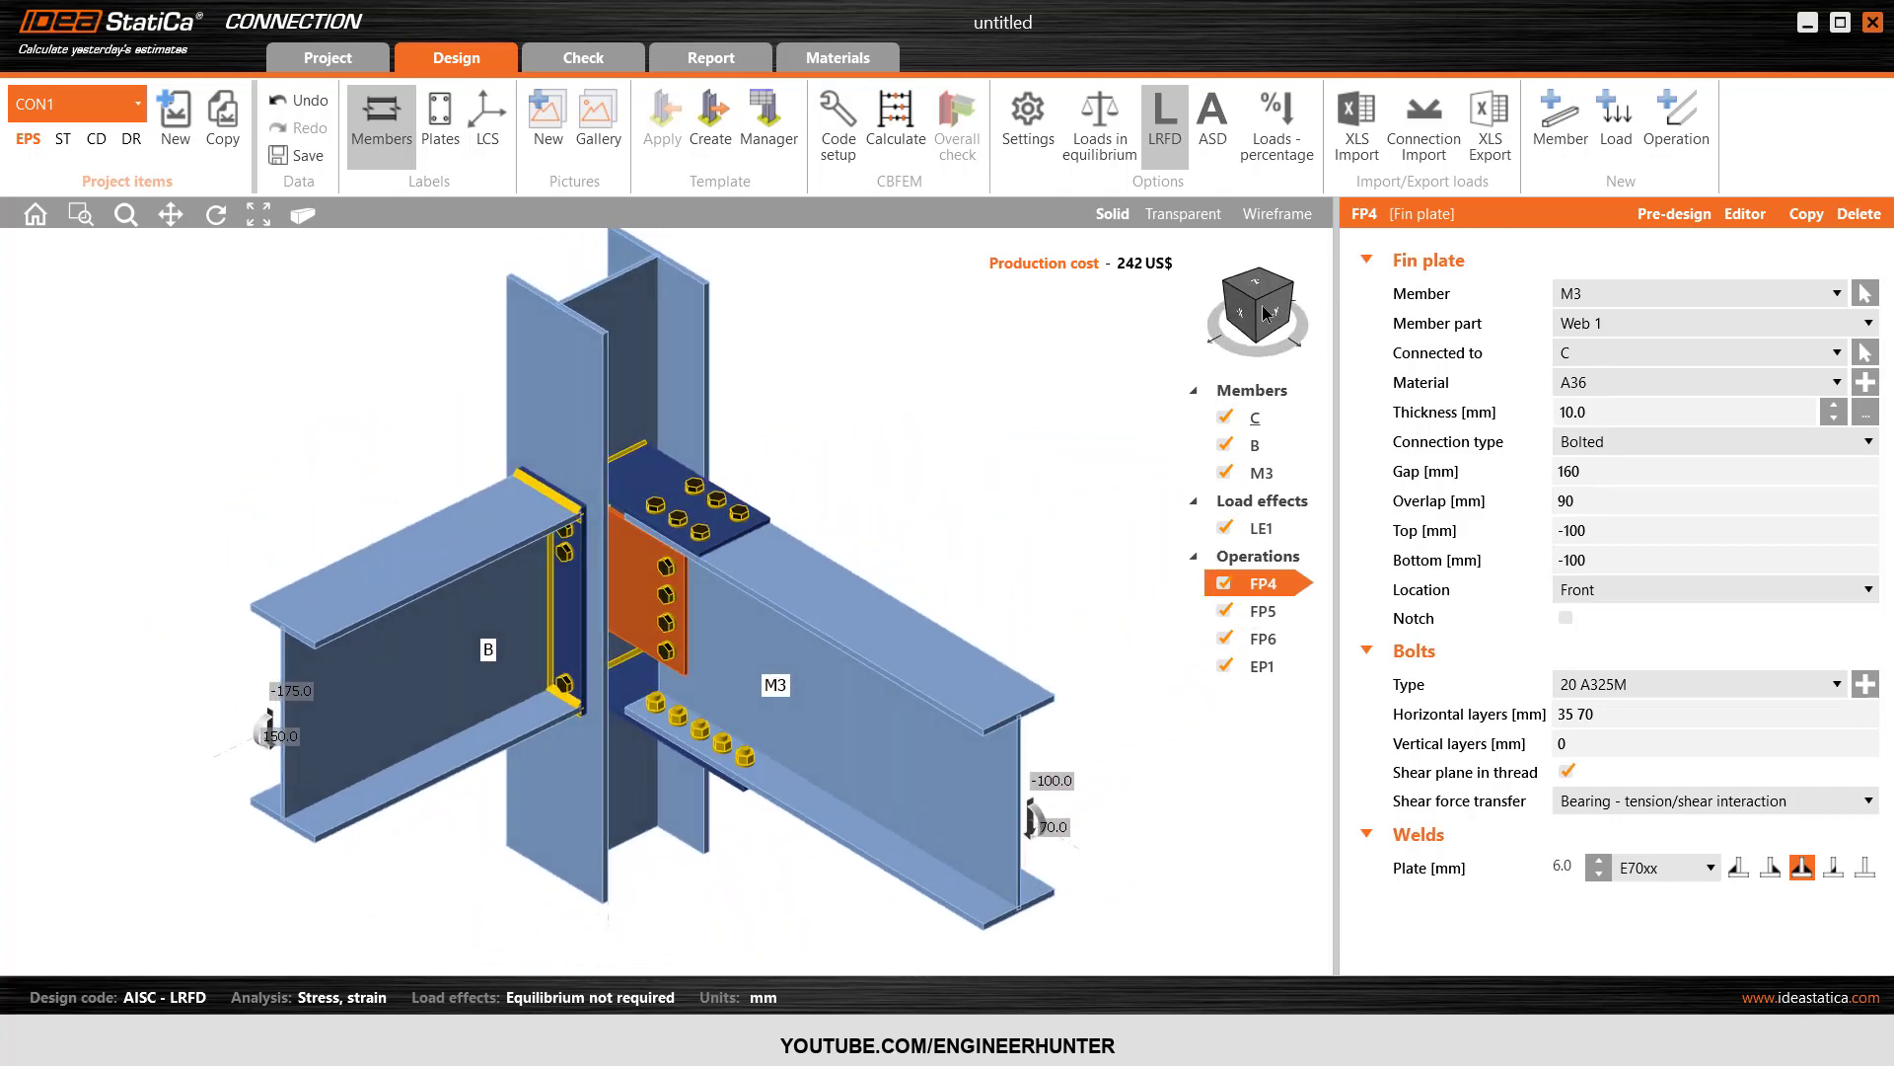
scroll(686, 701, "up", 2)
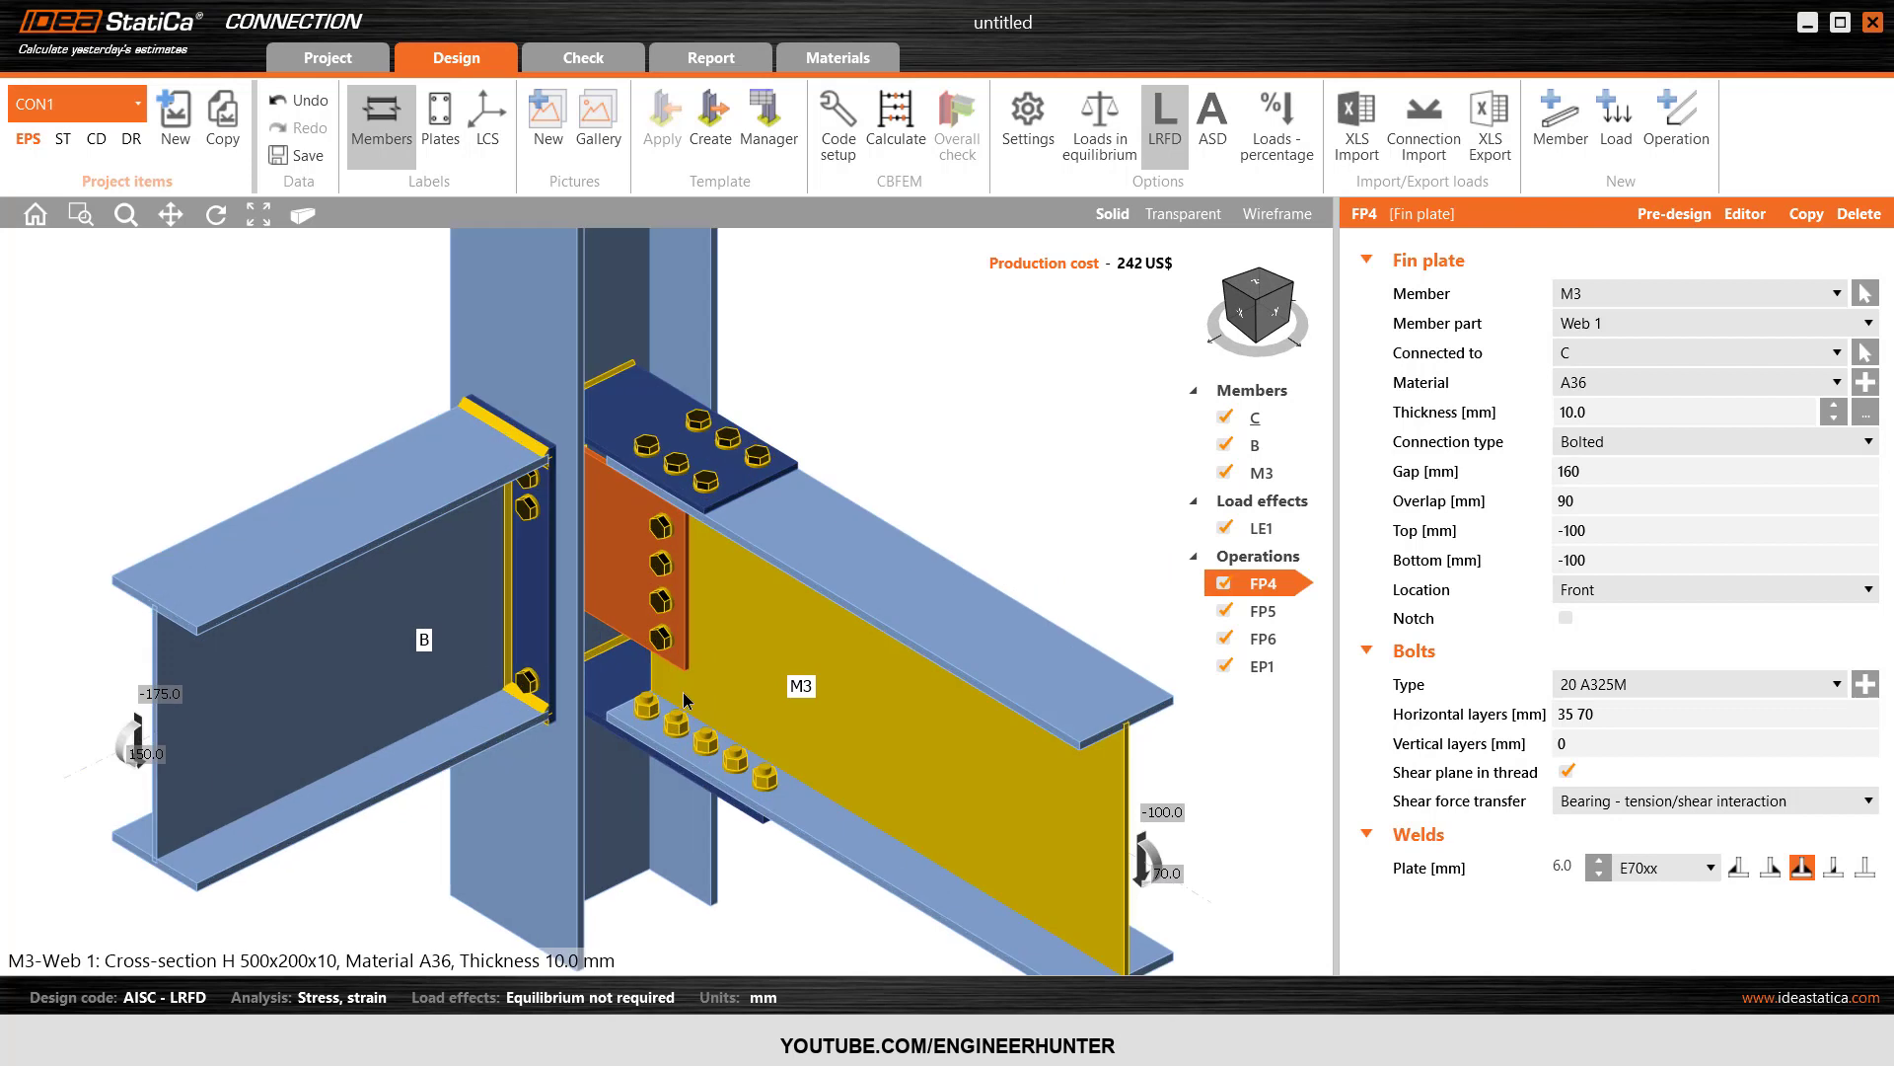
left_click(602, 725)
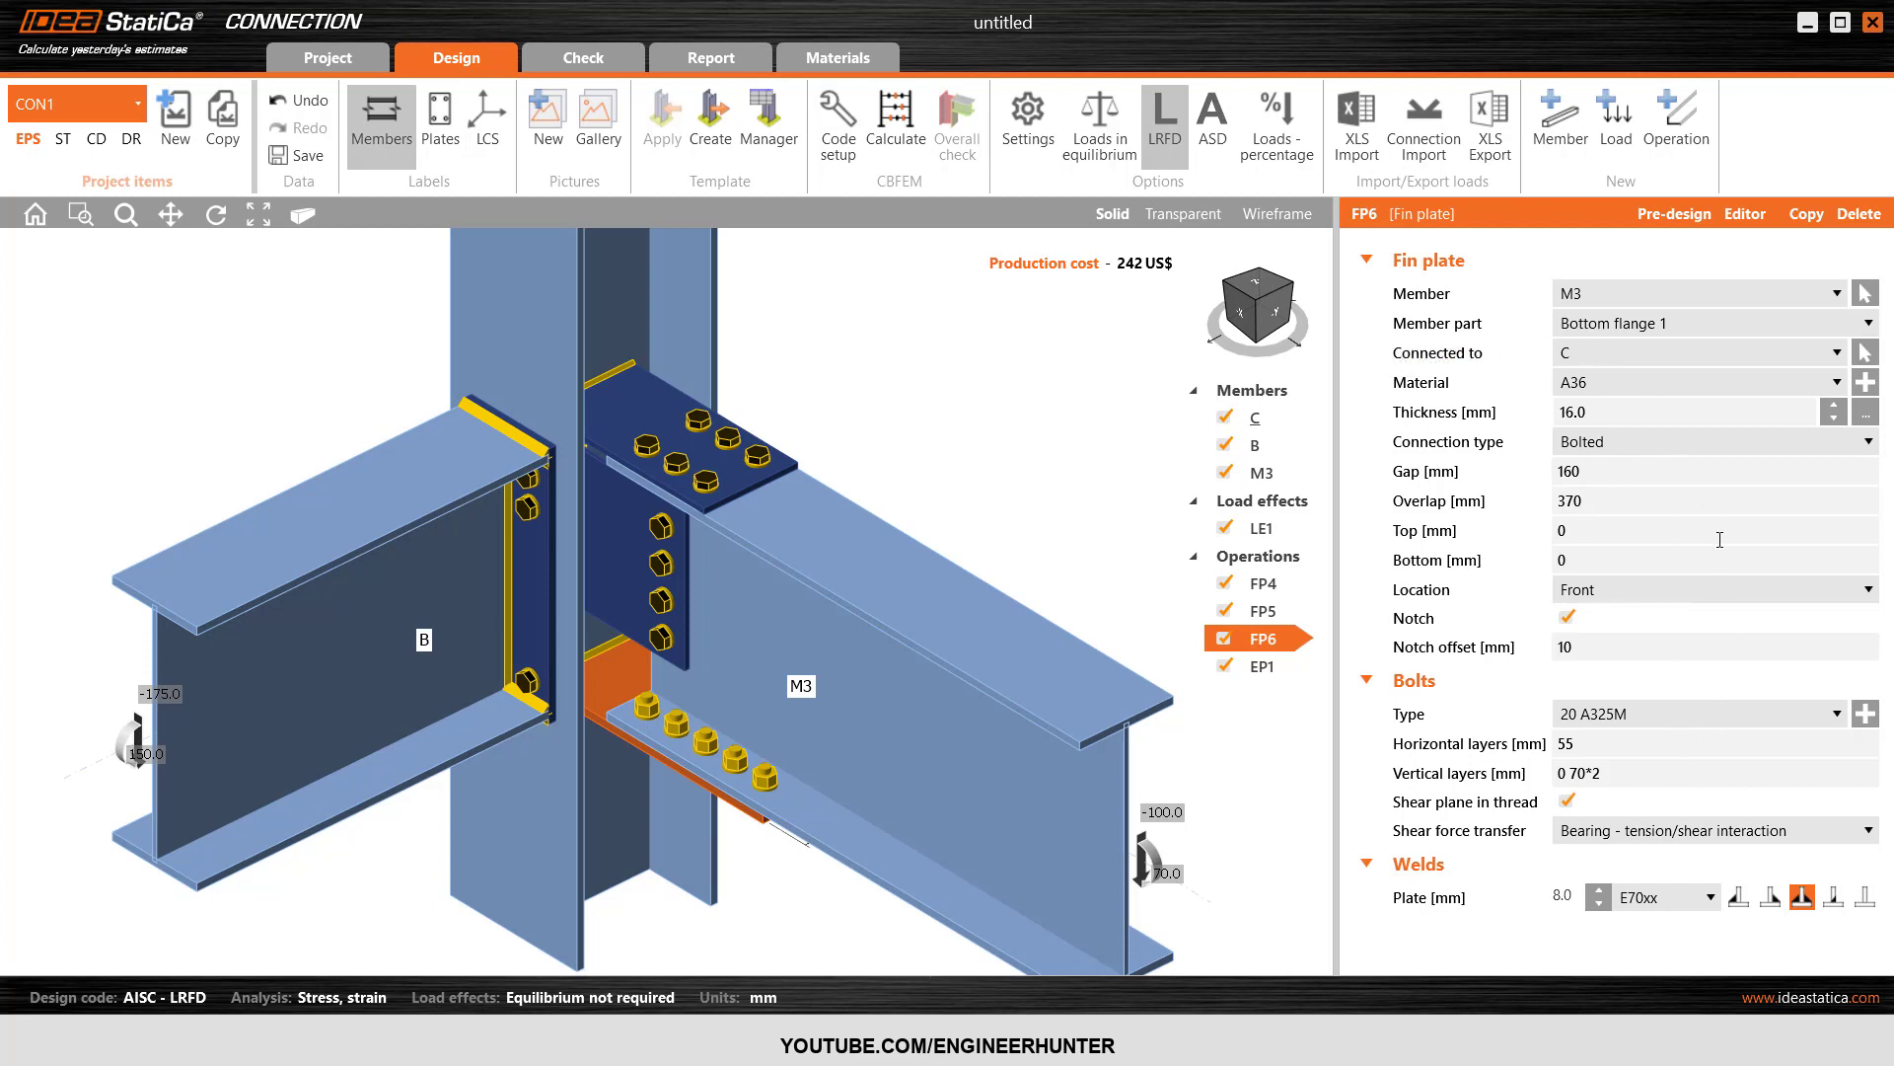
left_click(631, 405)
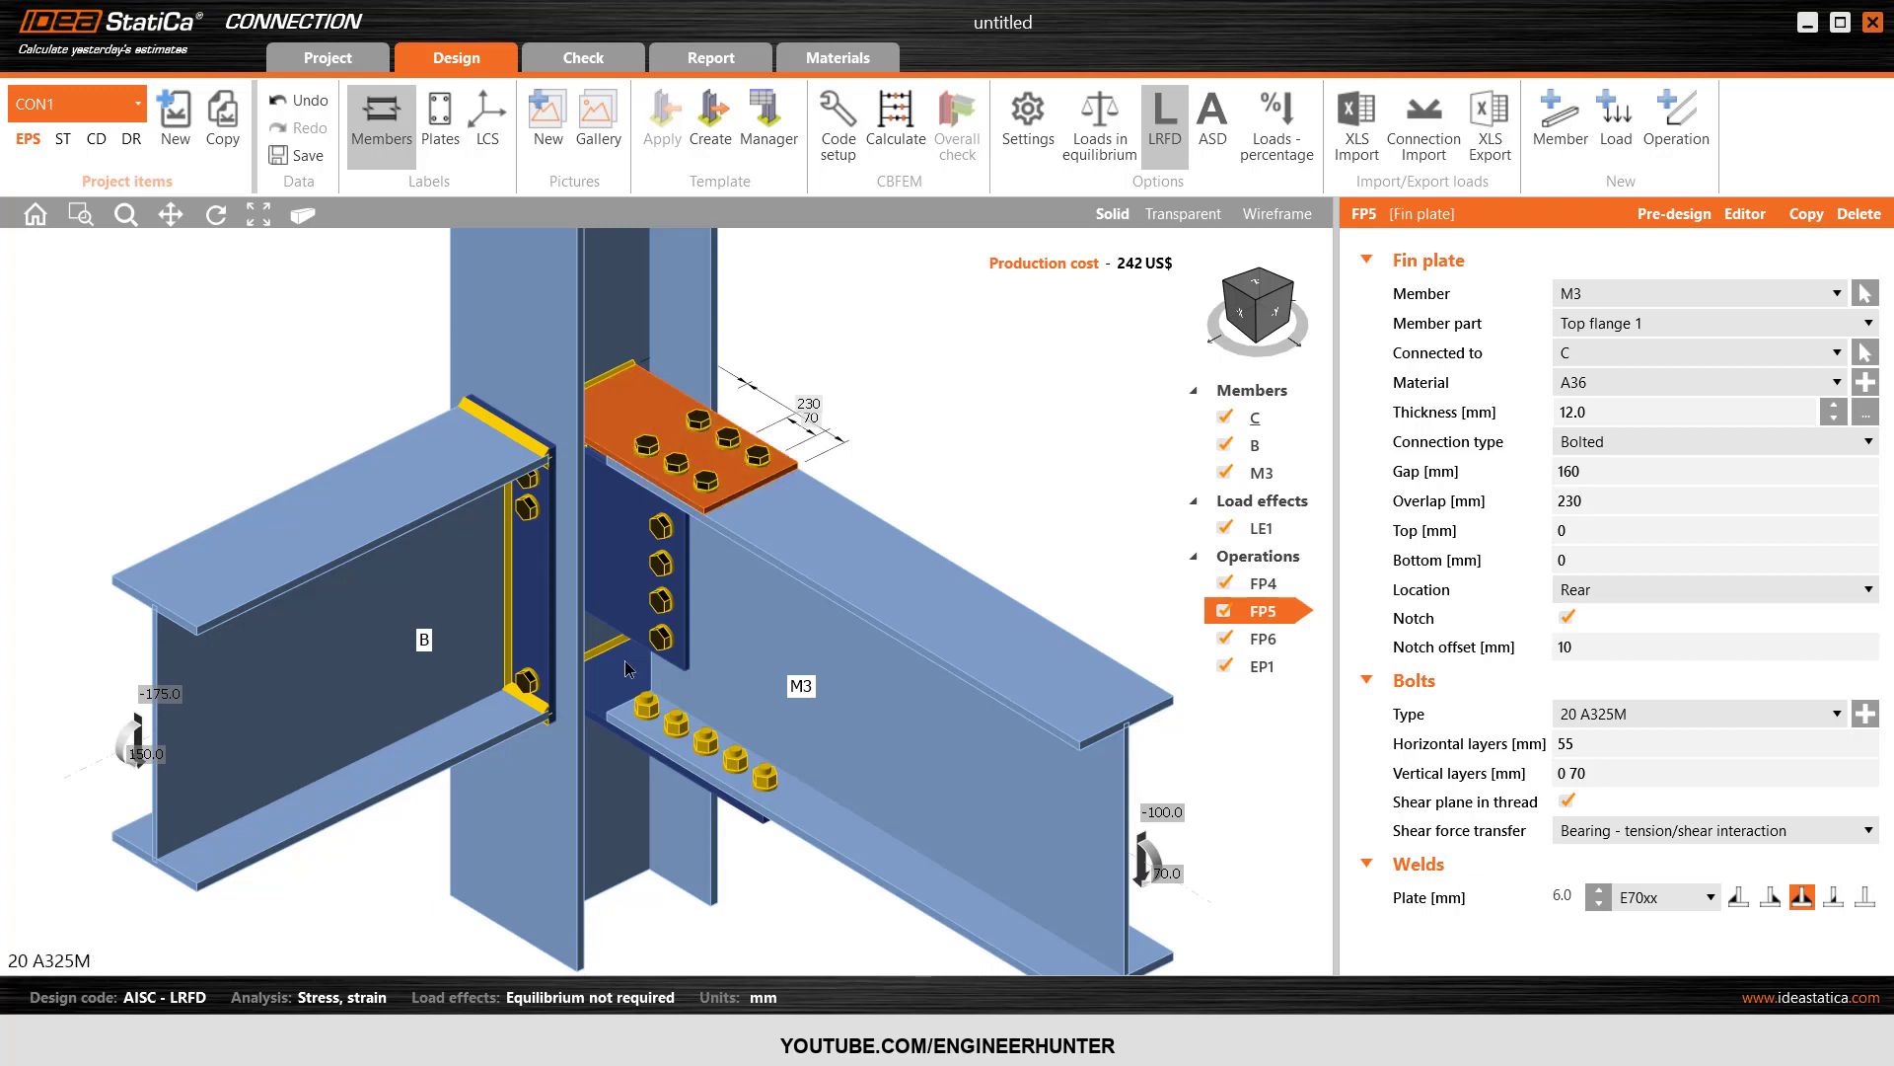
left_click(604, 684)
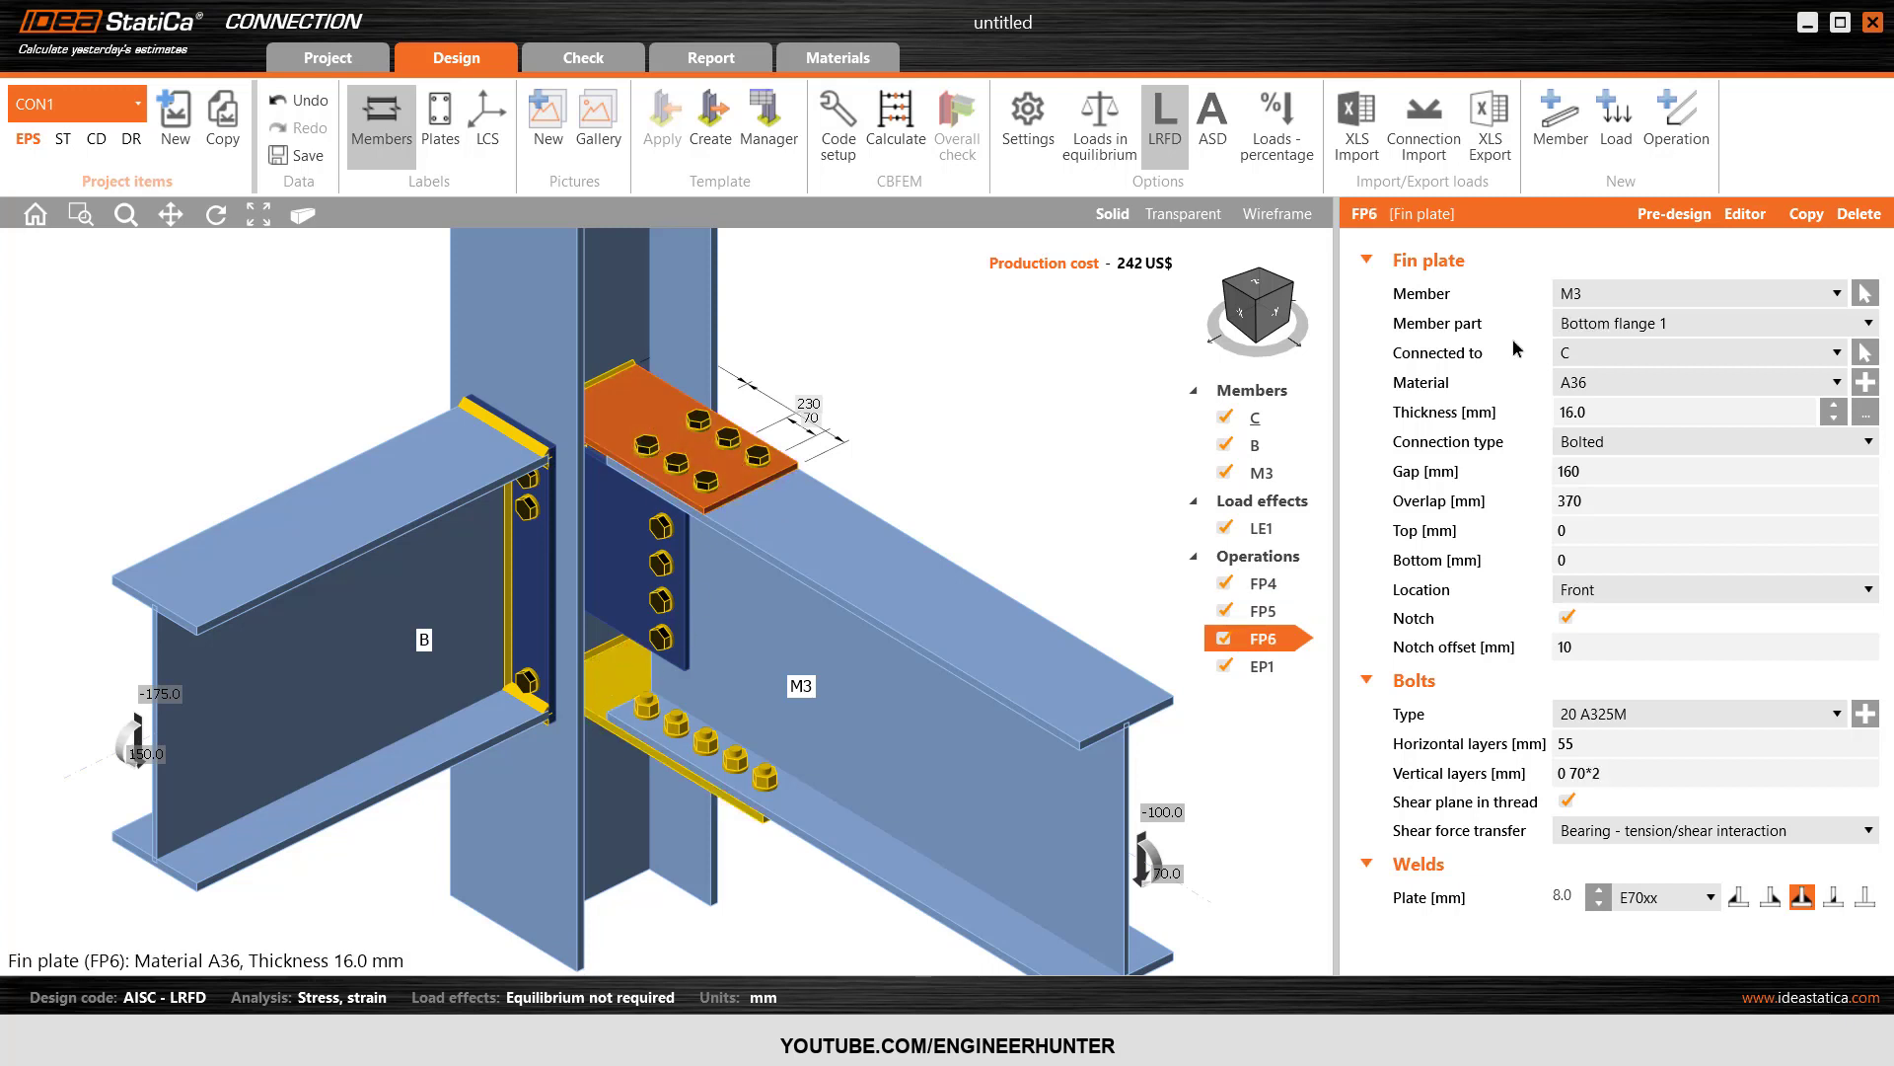
left_click(1859, 214)
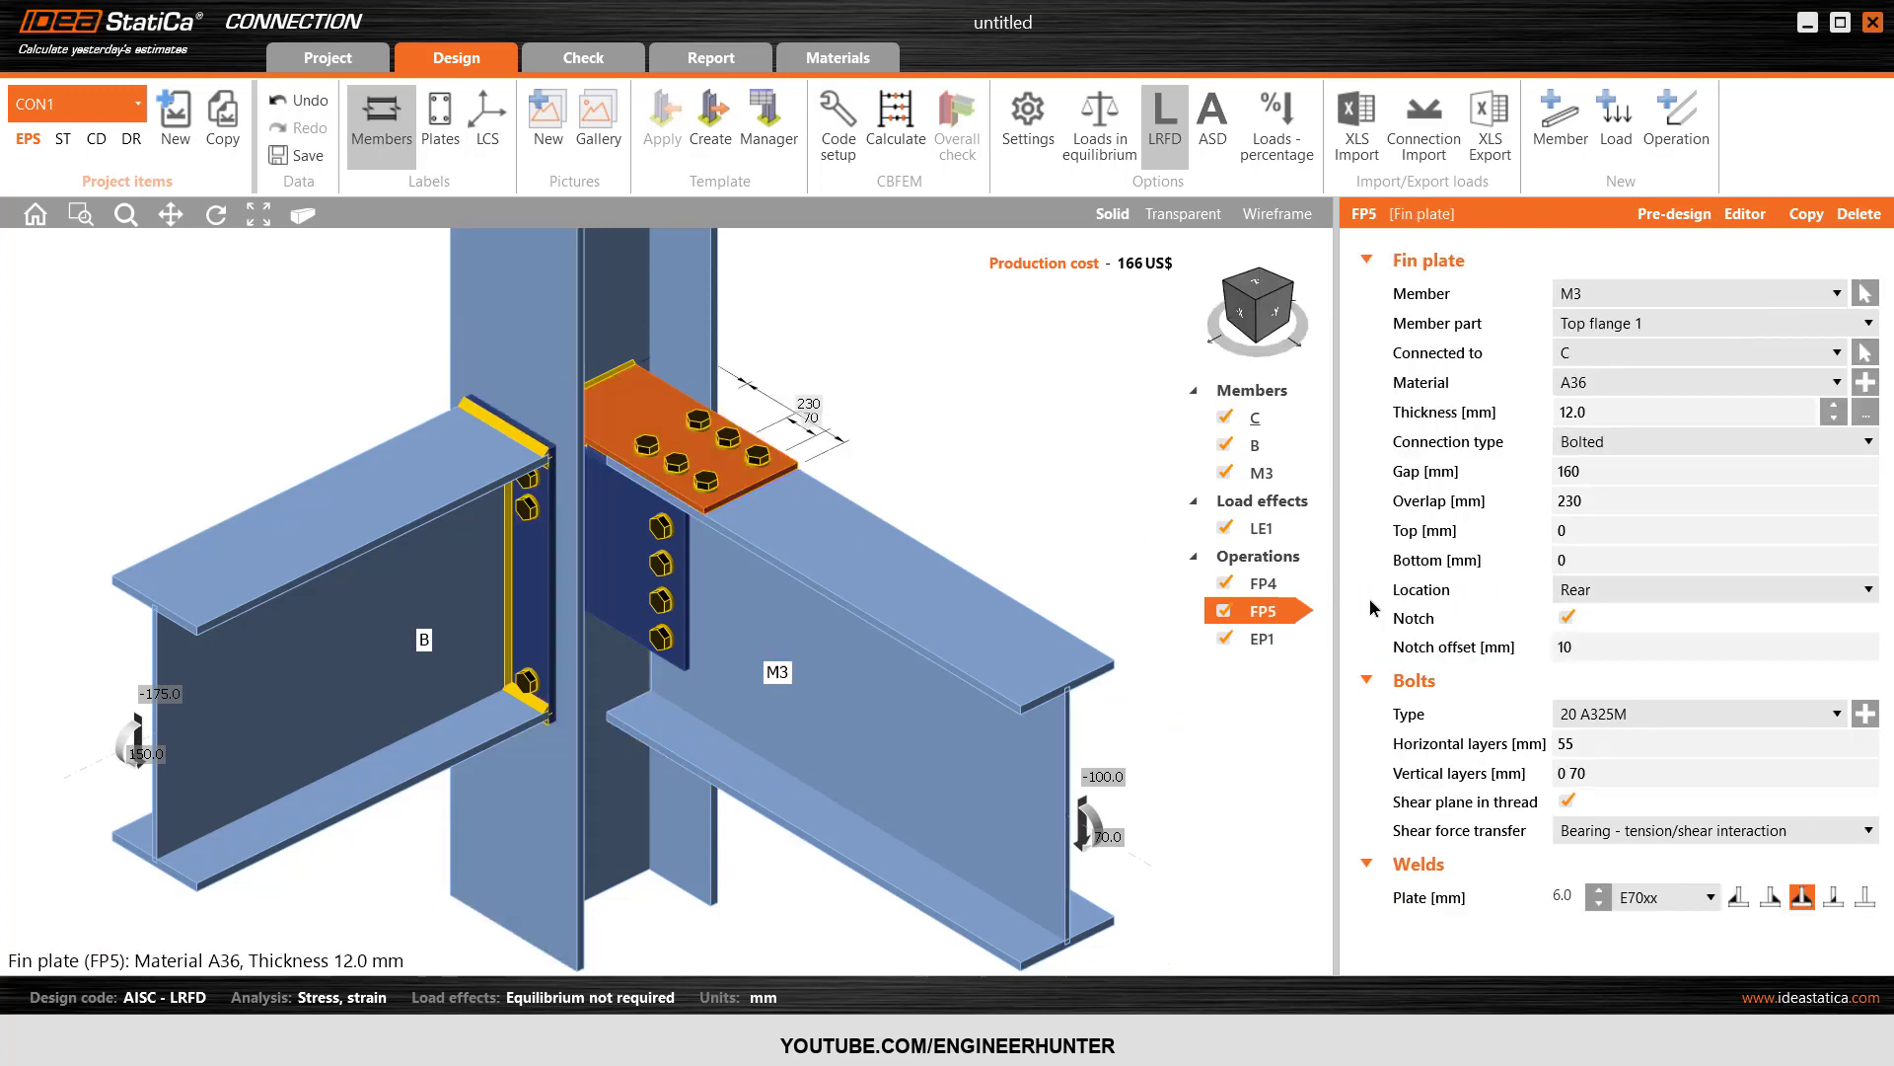
- Copy the top flange fin plate FP5 and assign the copy to Bottom flange 1 of member M3
left_click(1806, 215)
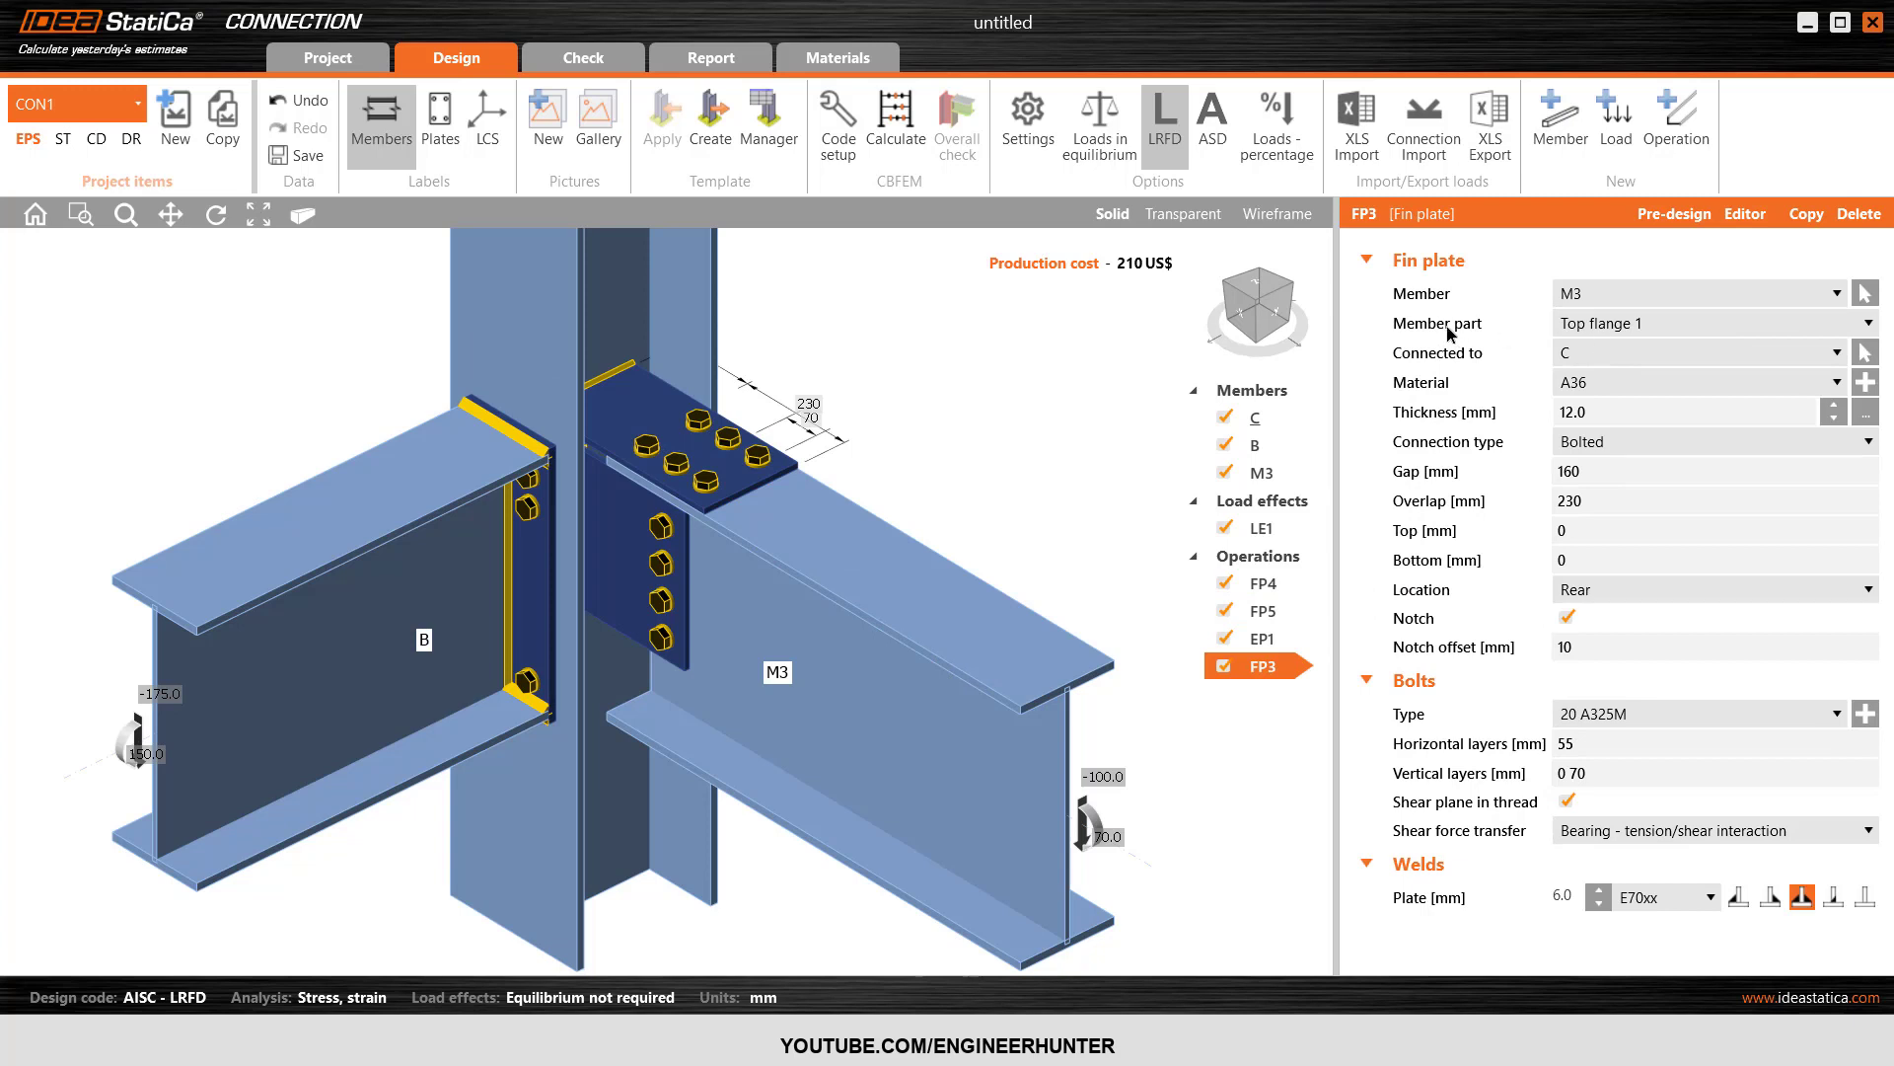
left_click(1600, 325)
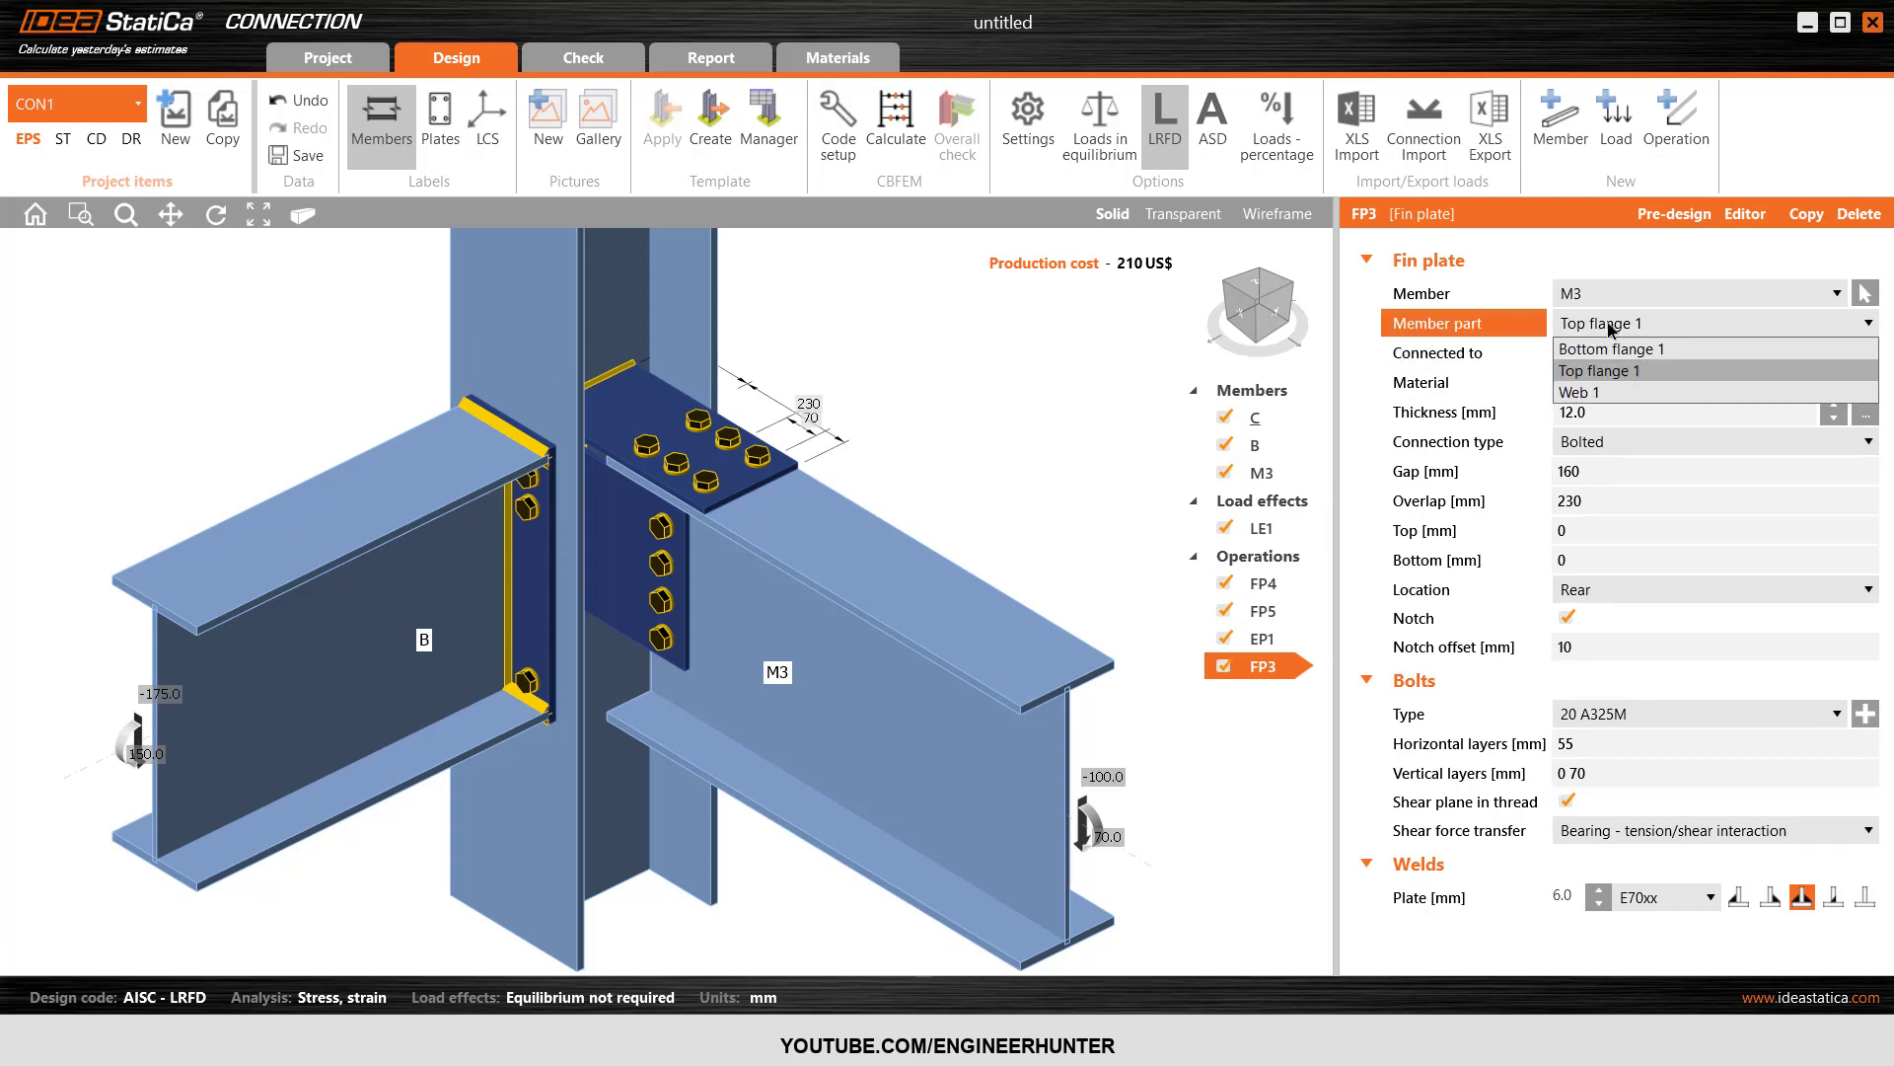
left_click(1603, 352)
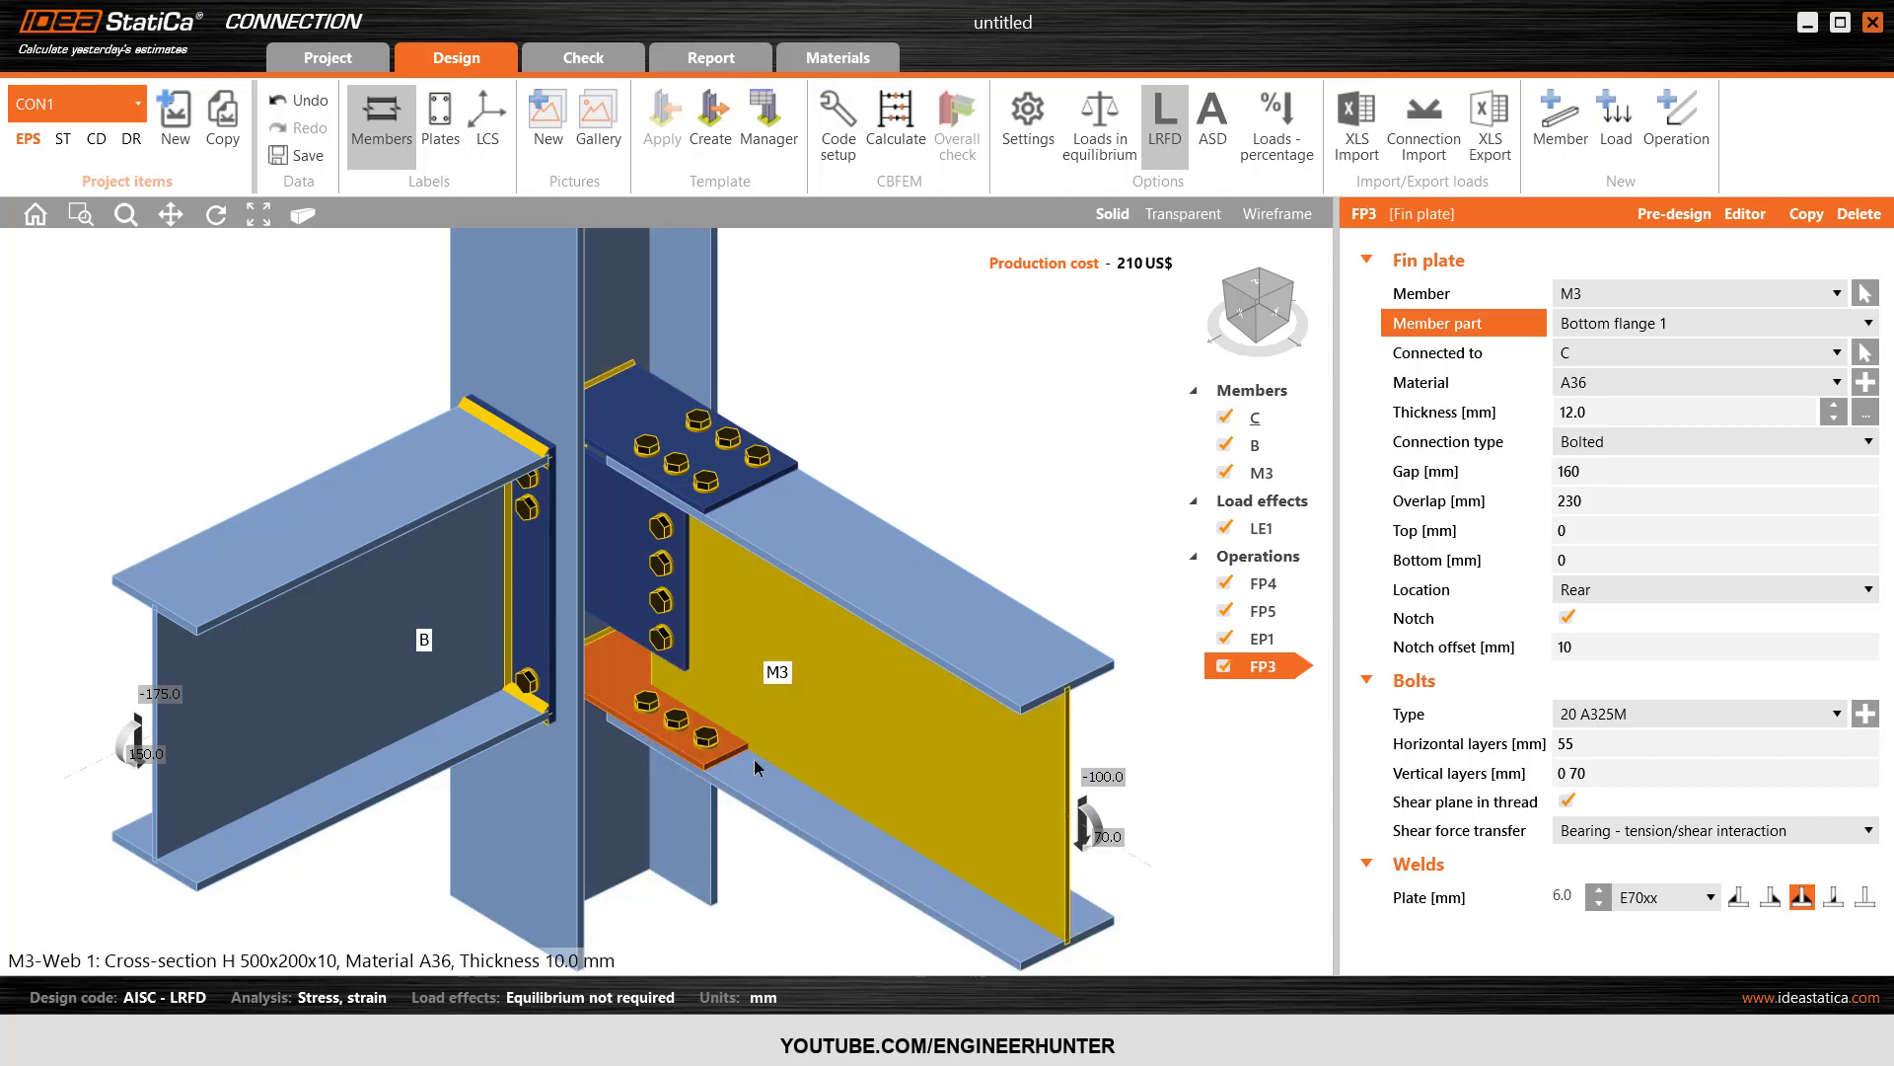
- Set the location of the bottom flange fin plate FP3 to Front
scroll(696, 747, "up", 5)
scroll(637, 683, "down", 2)
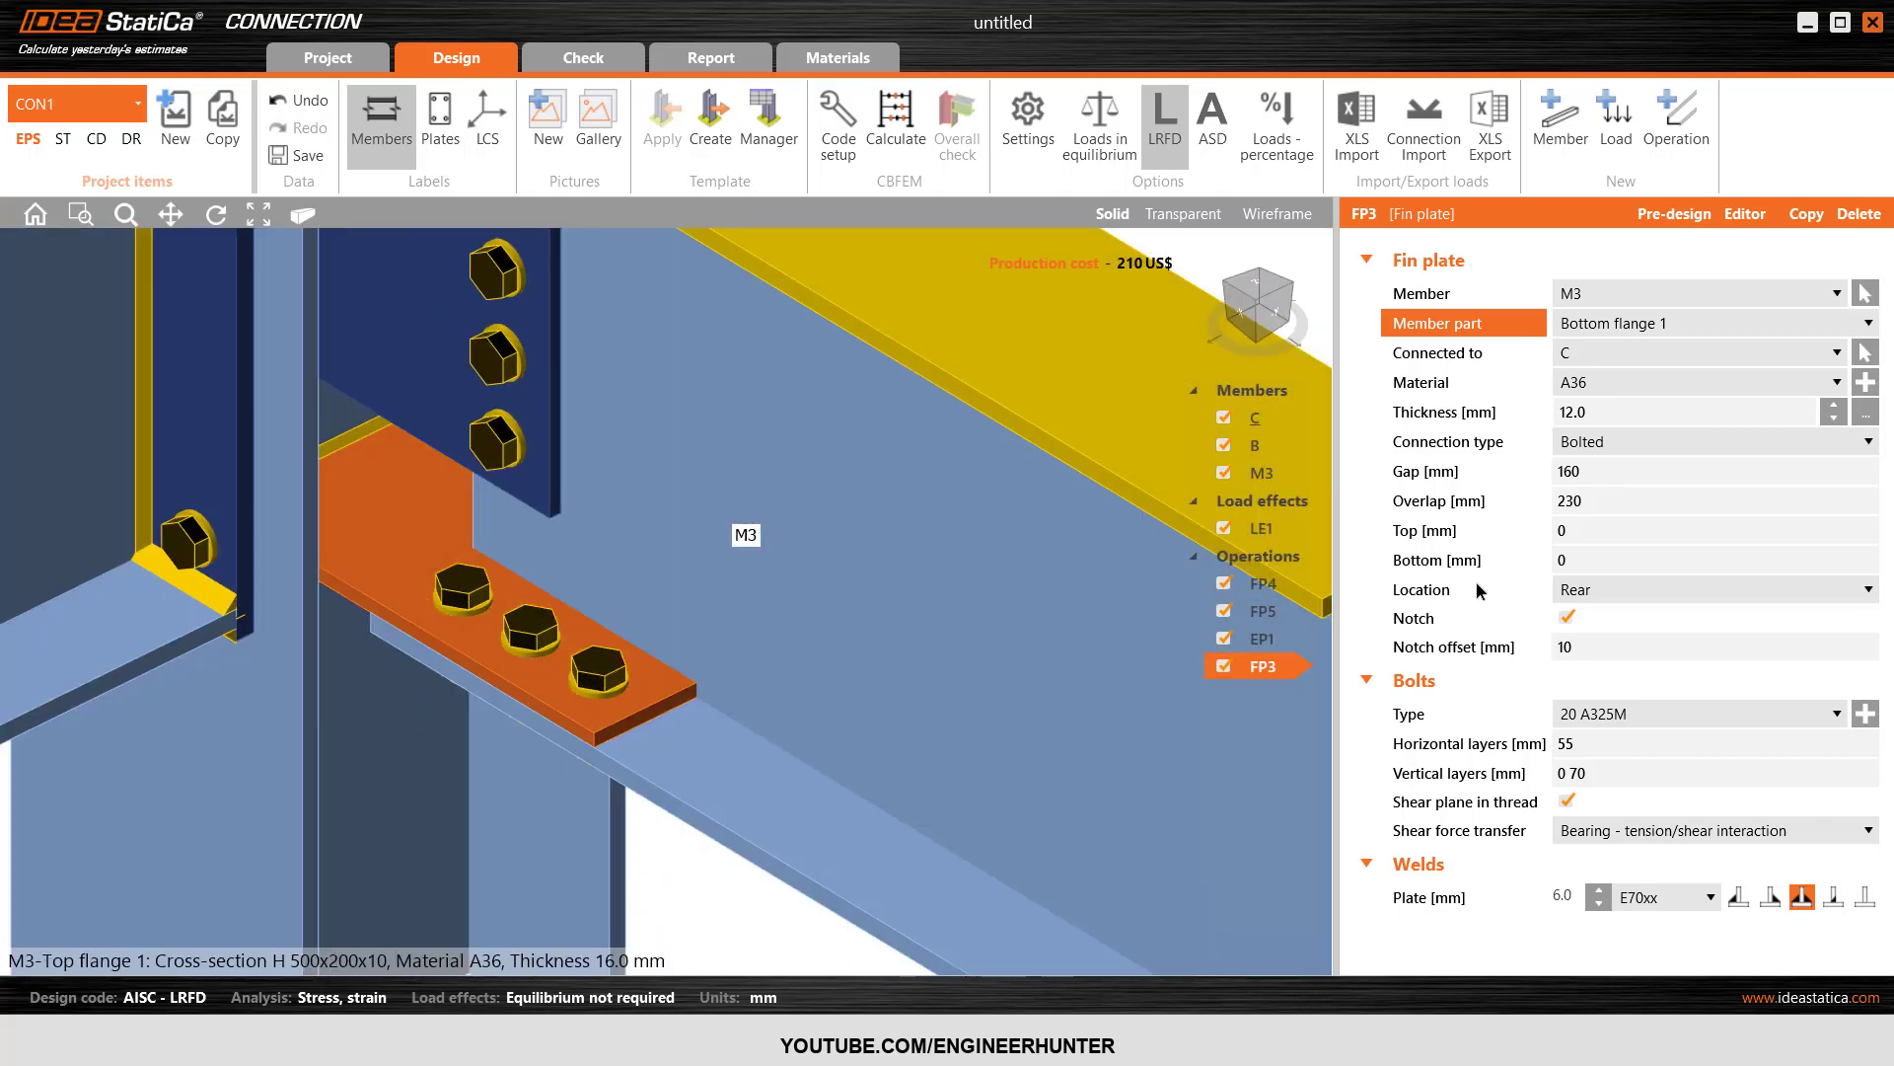
left_click(1594, 590)
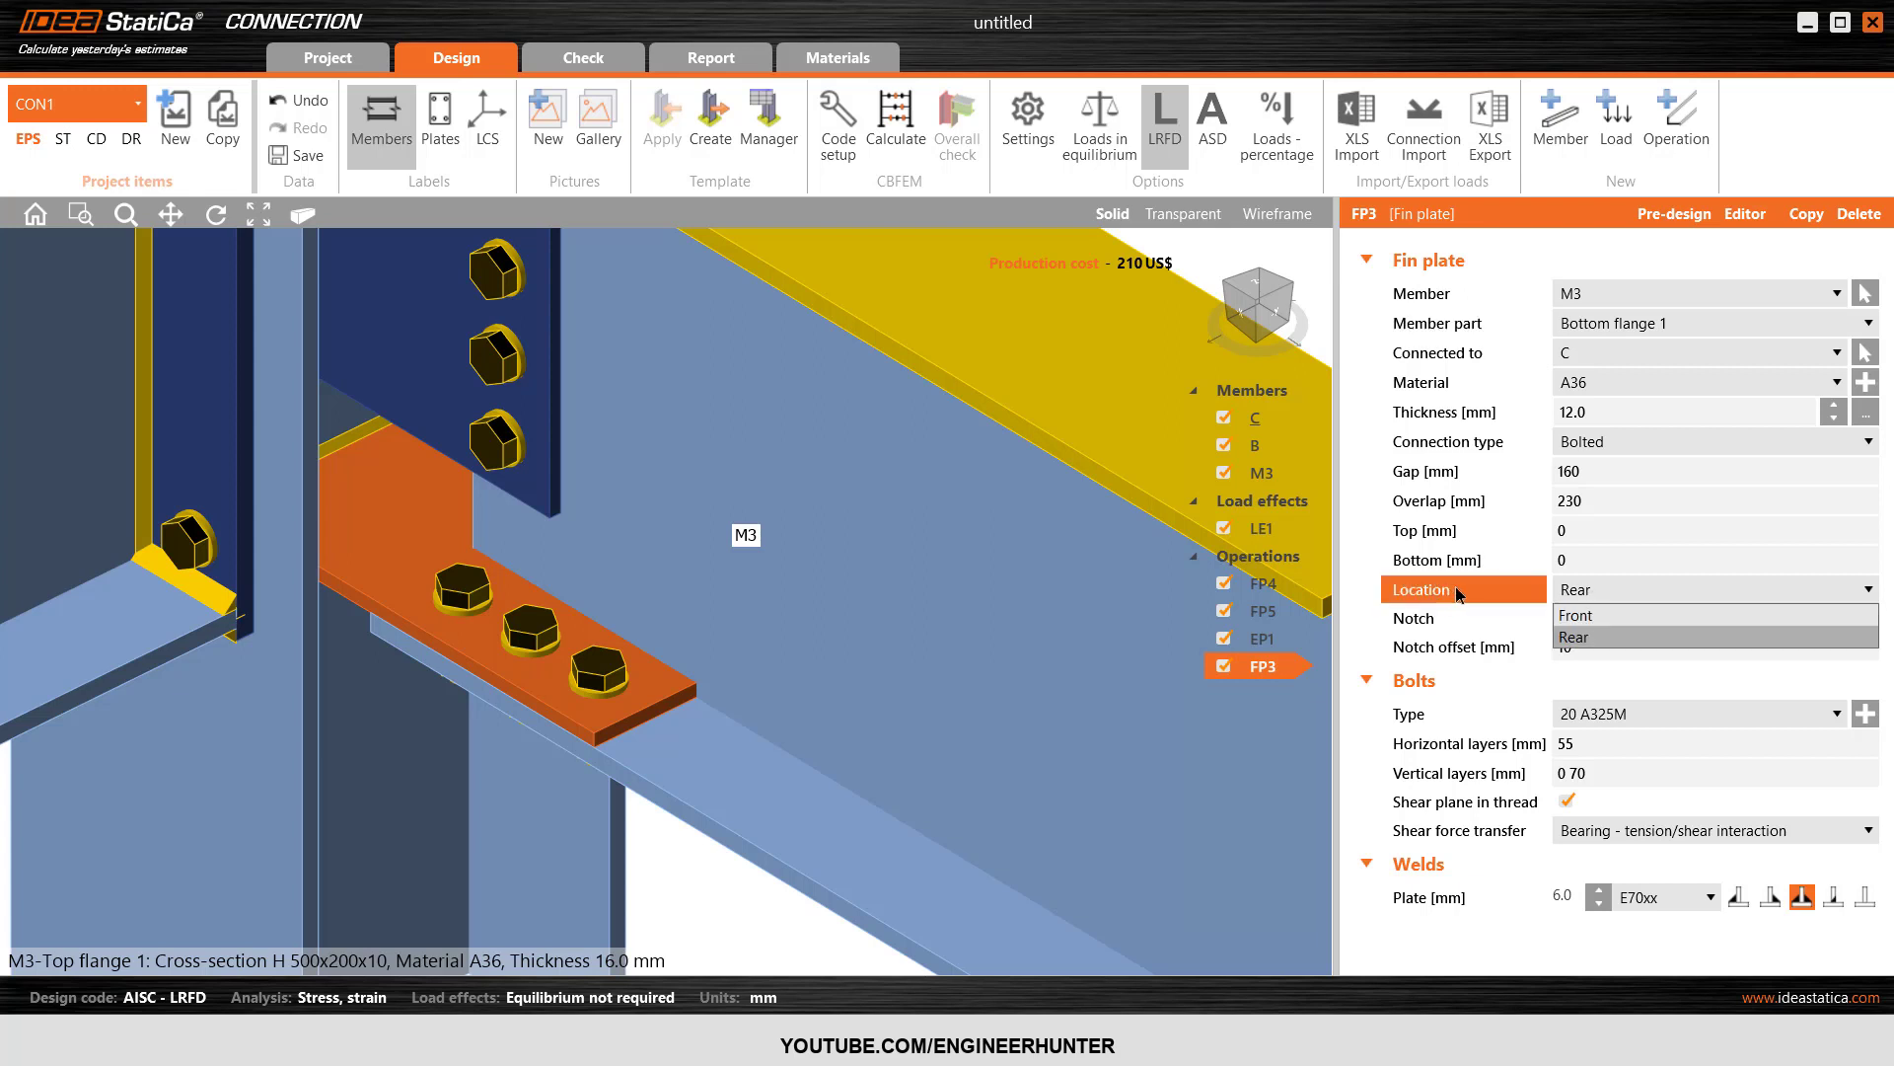
left_click(1595, 617)
scroll(713, 636, "down", 5)
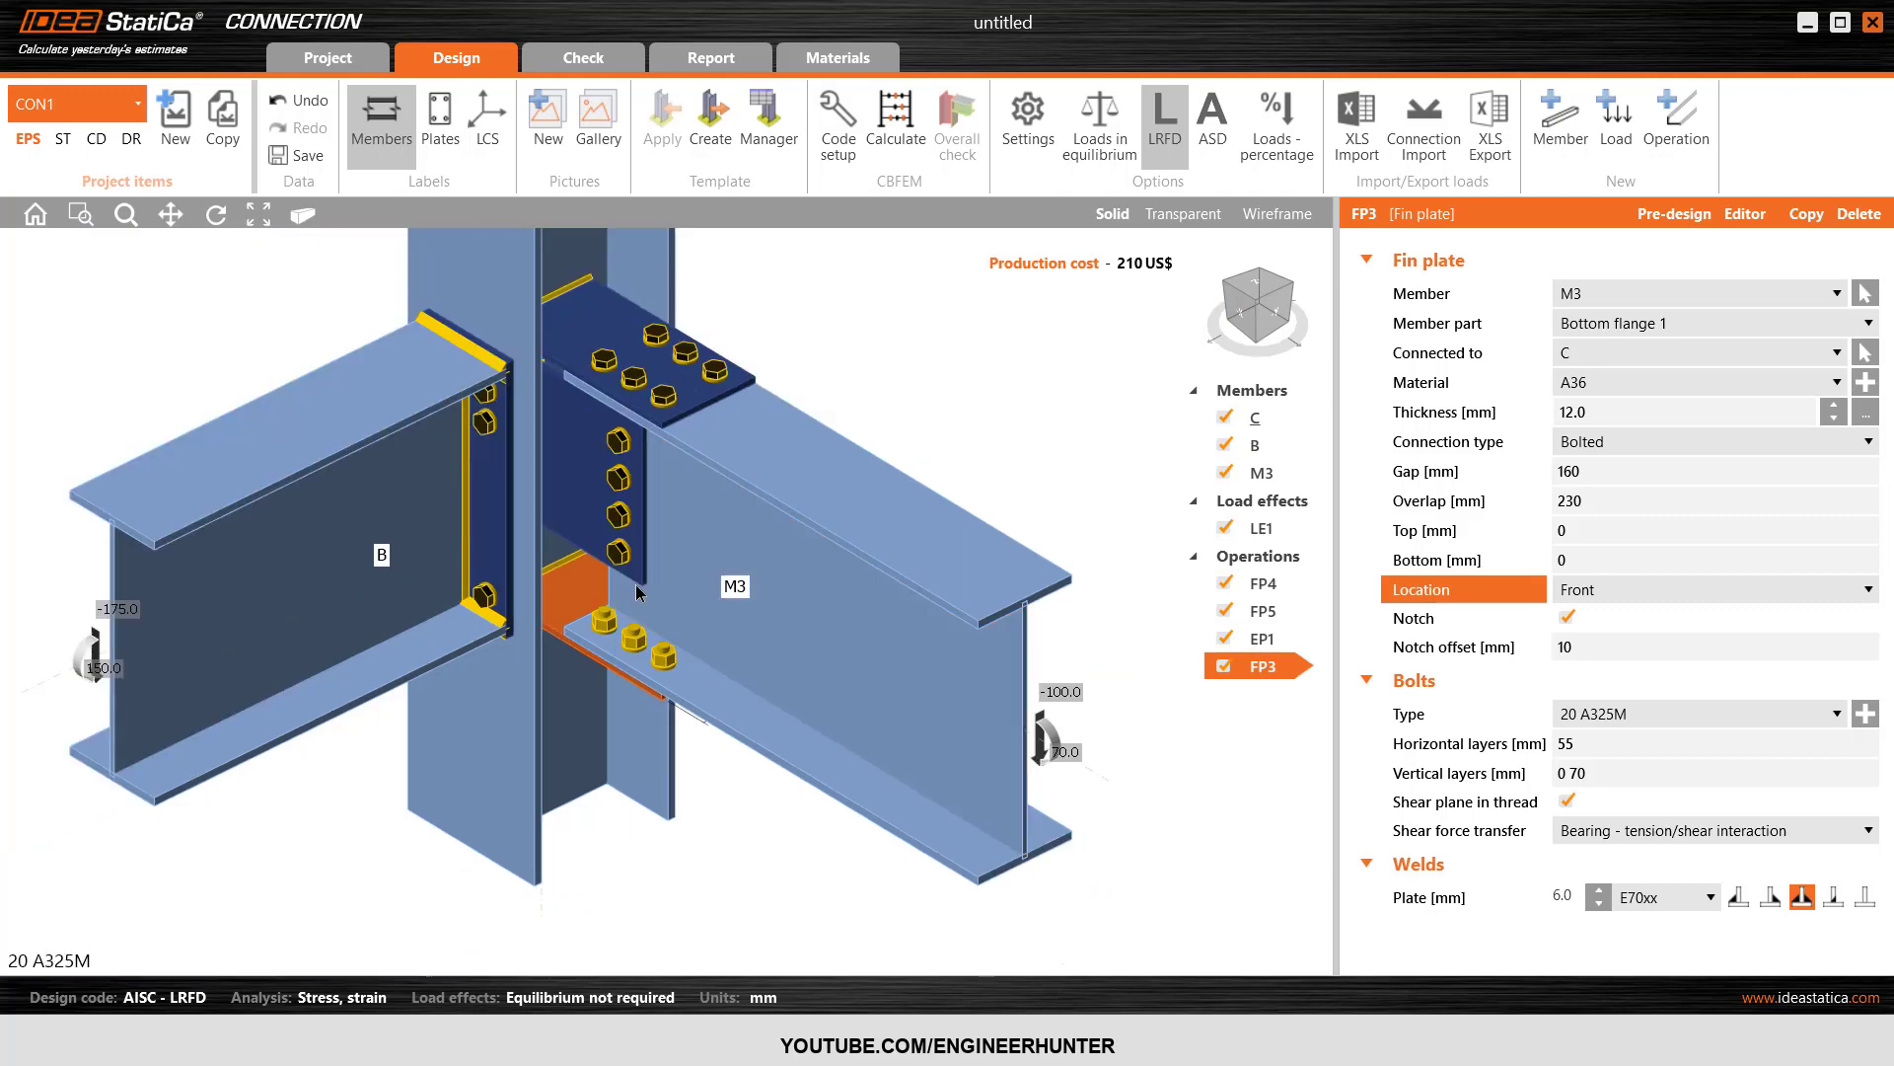
- Set the thickness of end plate EP1 on beam B to 12 mm
left_click(1273, 290)
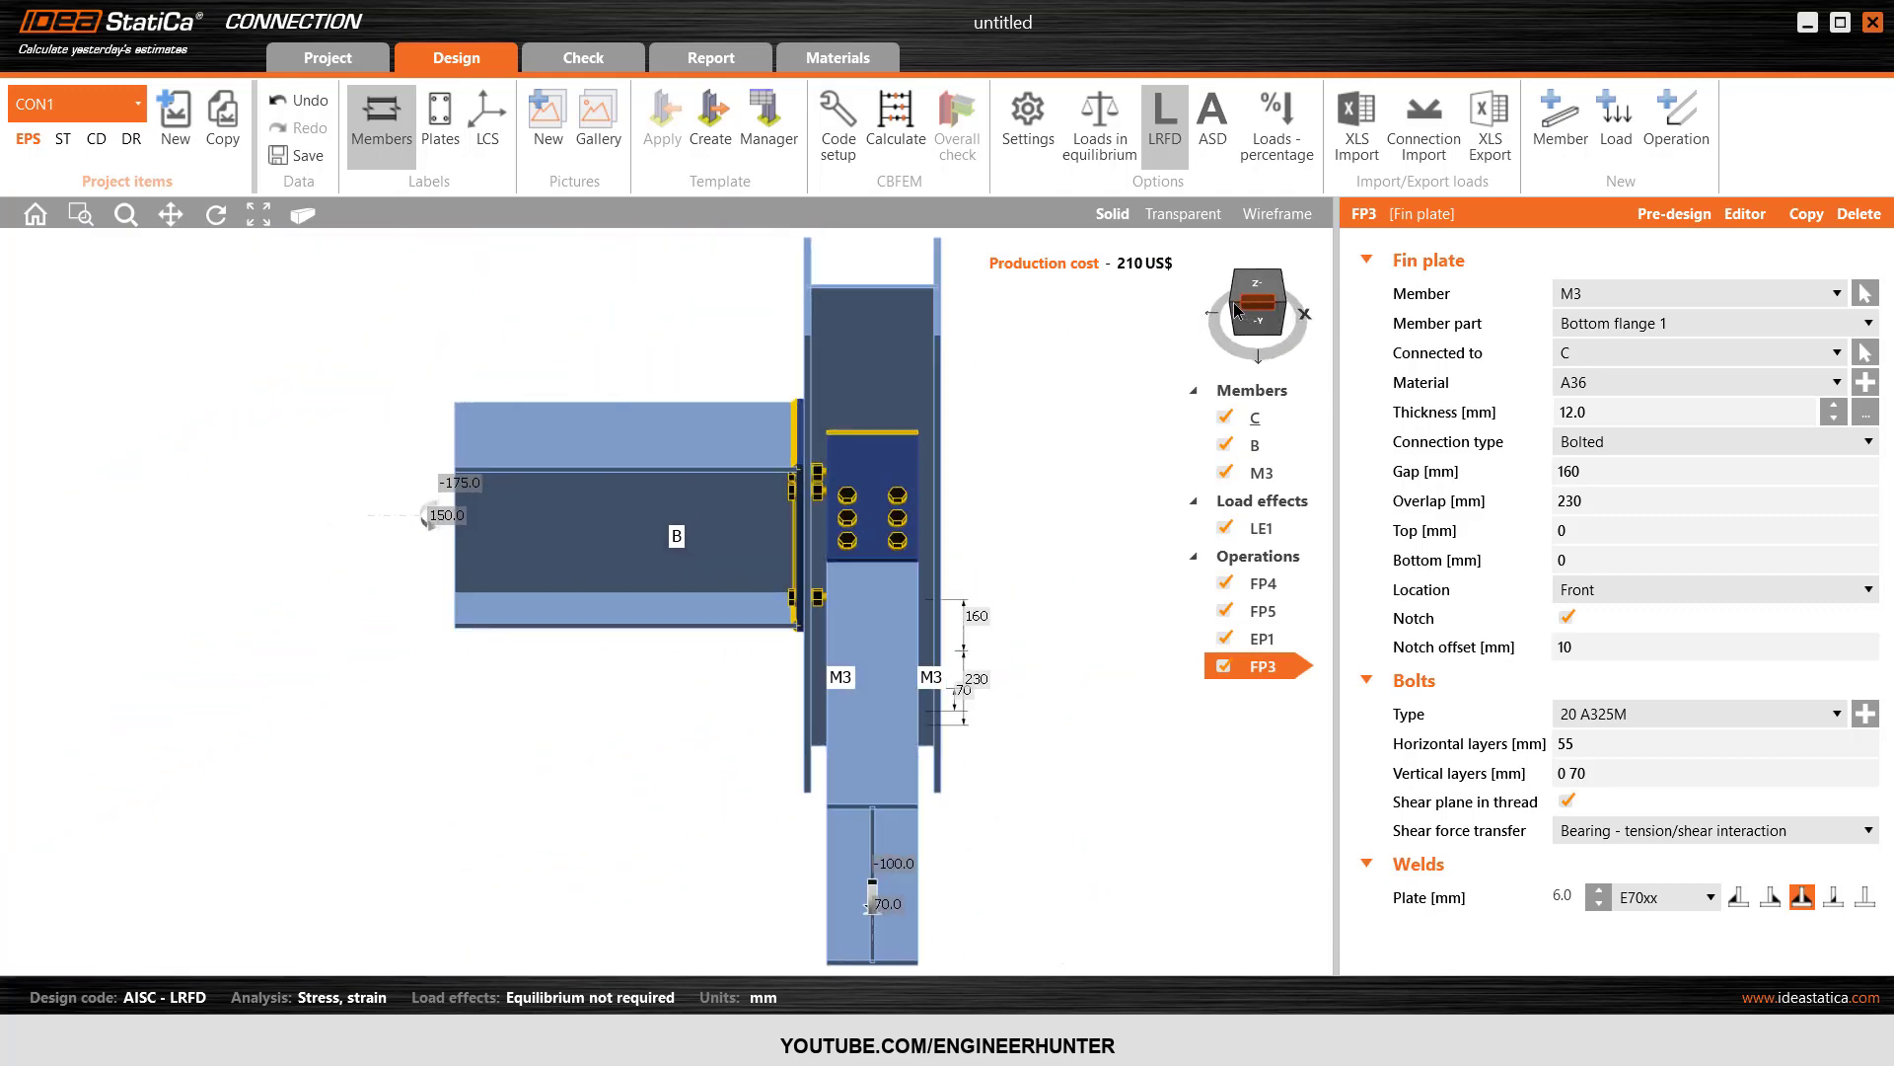
left_click(1235, 304)
mouse_move(1269, 278)
left_mouse_down()
mouse_move(1204, 277)
mouse_move(1201, 257)
mouse_move(1309, 289)
mouse_move(1310, 336)
mouse_move(1271, 290)
left_mouse_up()
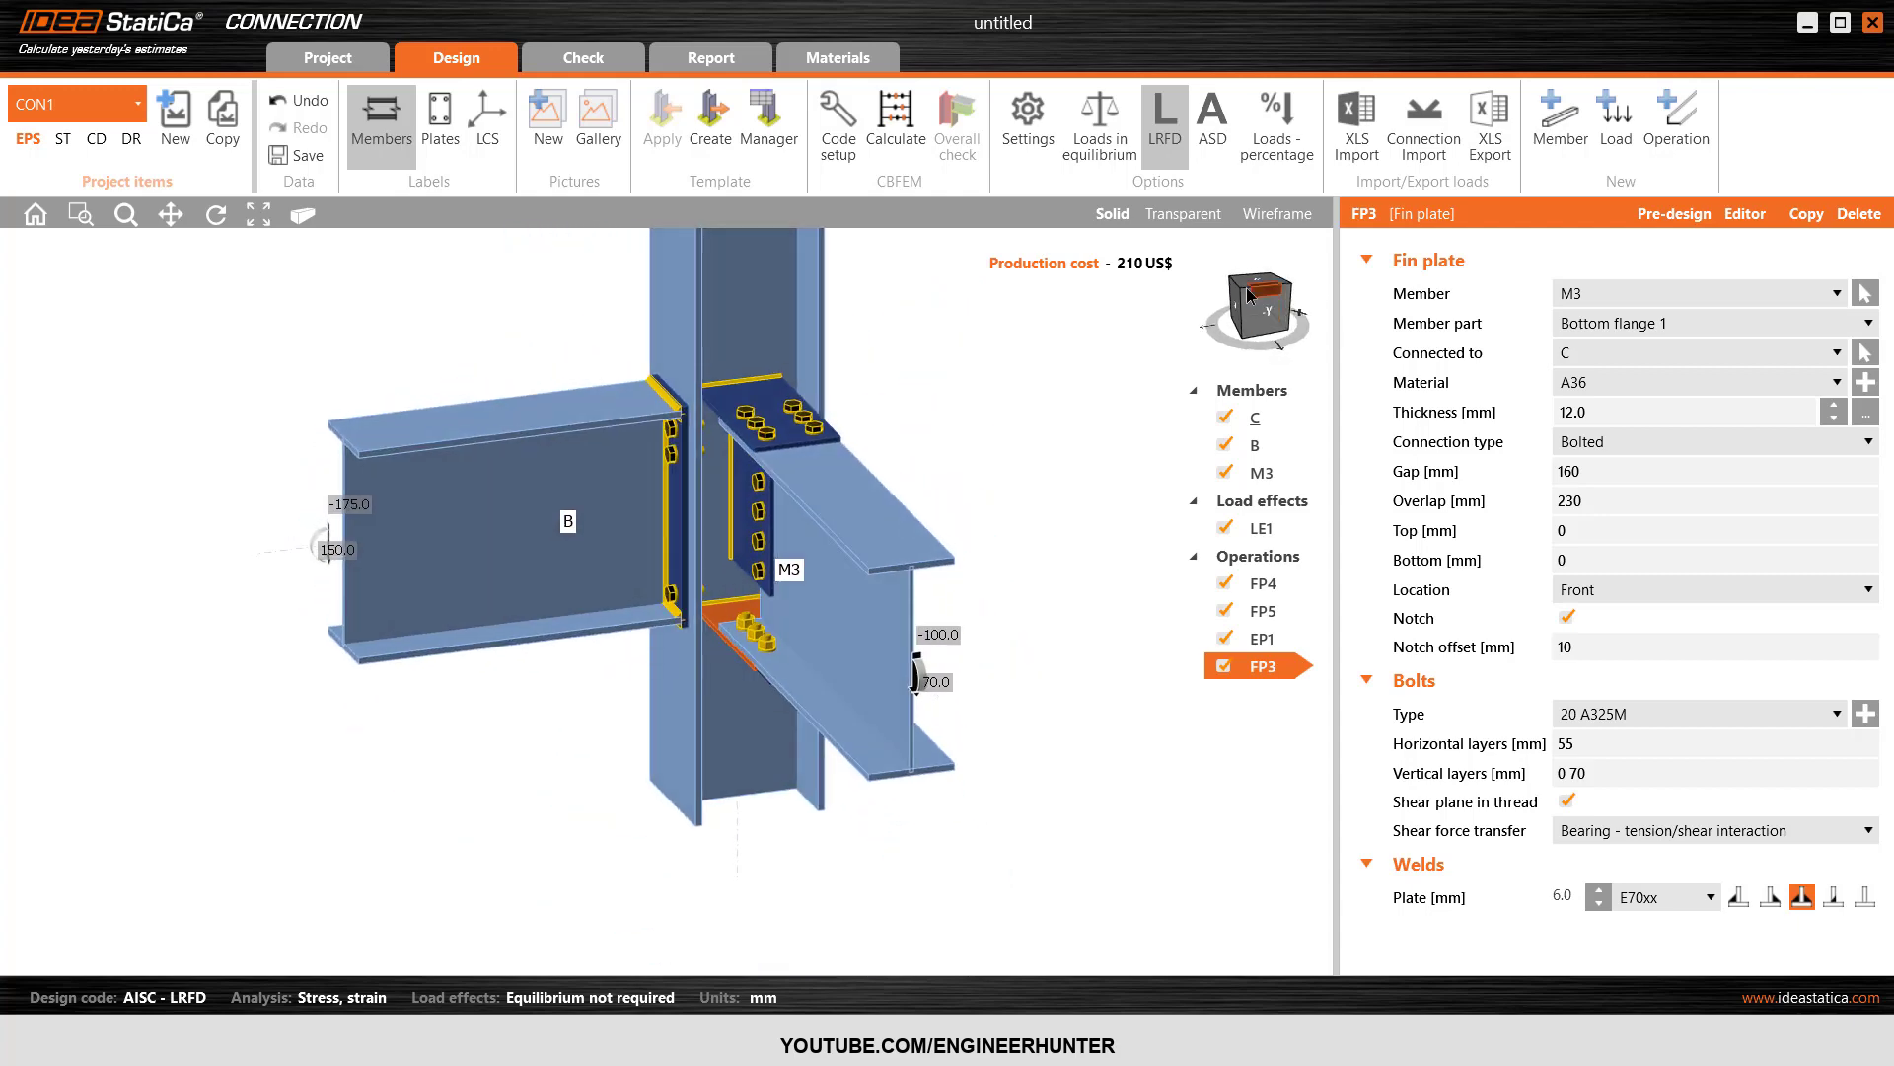
left_click(1246, 292)
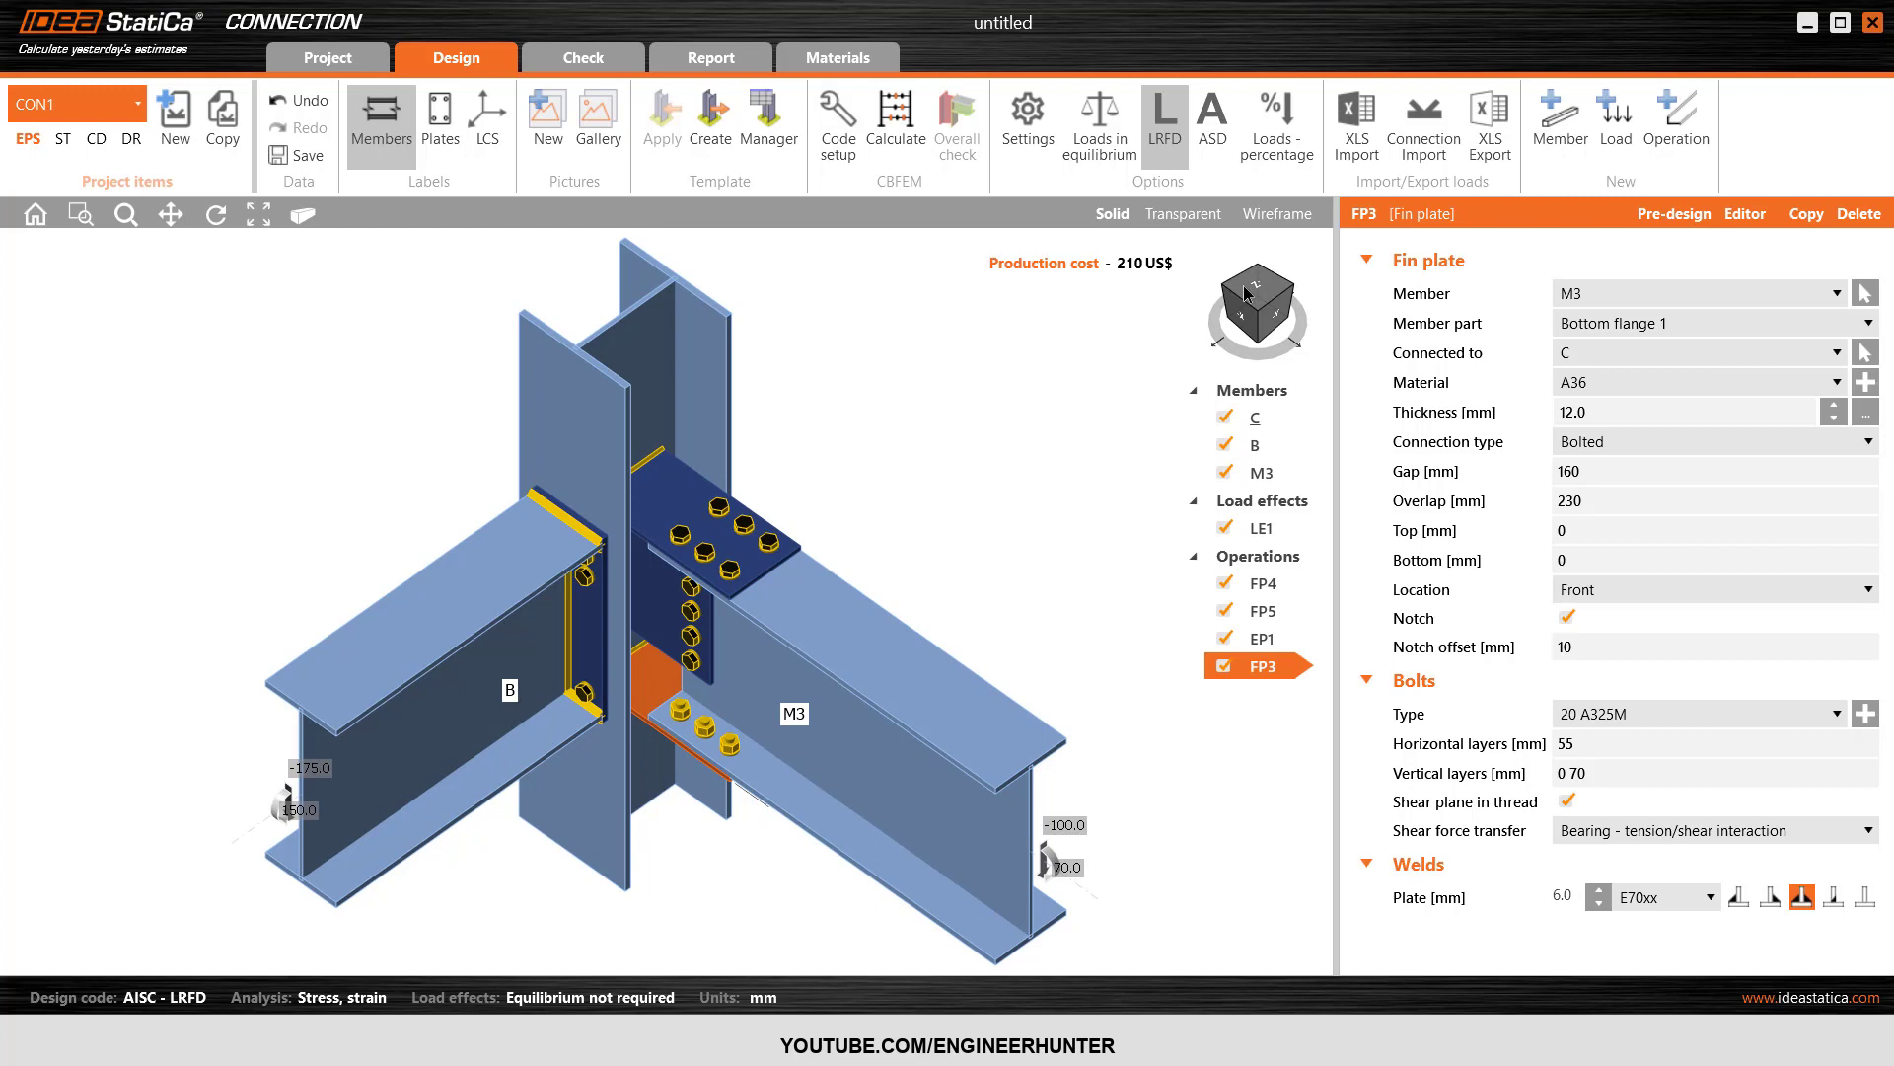
left_click(595, 647)
left_click_drag(1245, 320, 1320, 298)
scroll(705, 689, "up", 3)
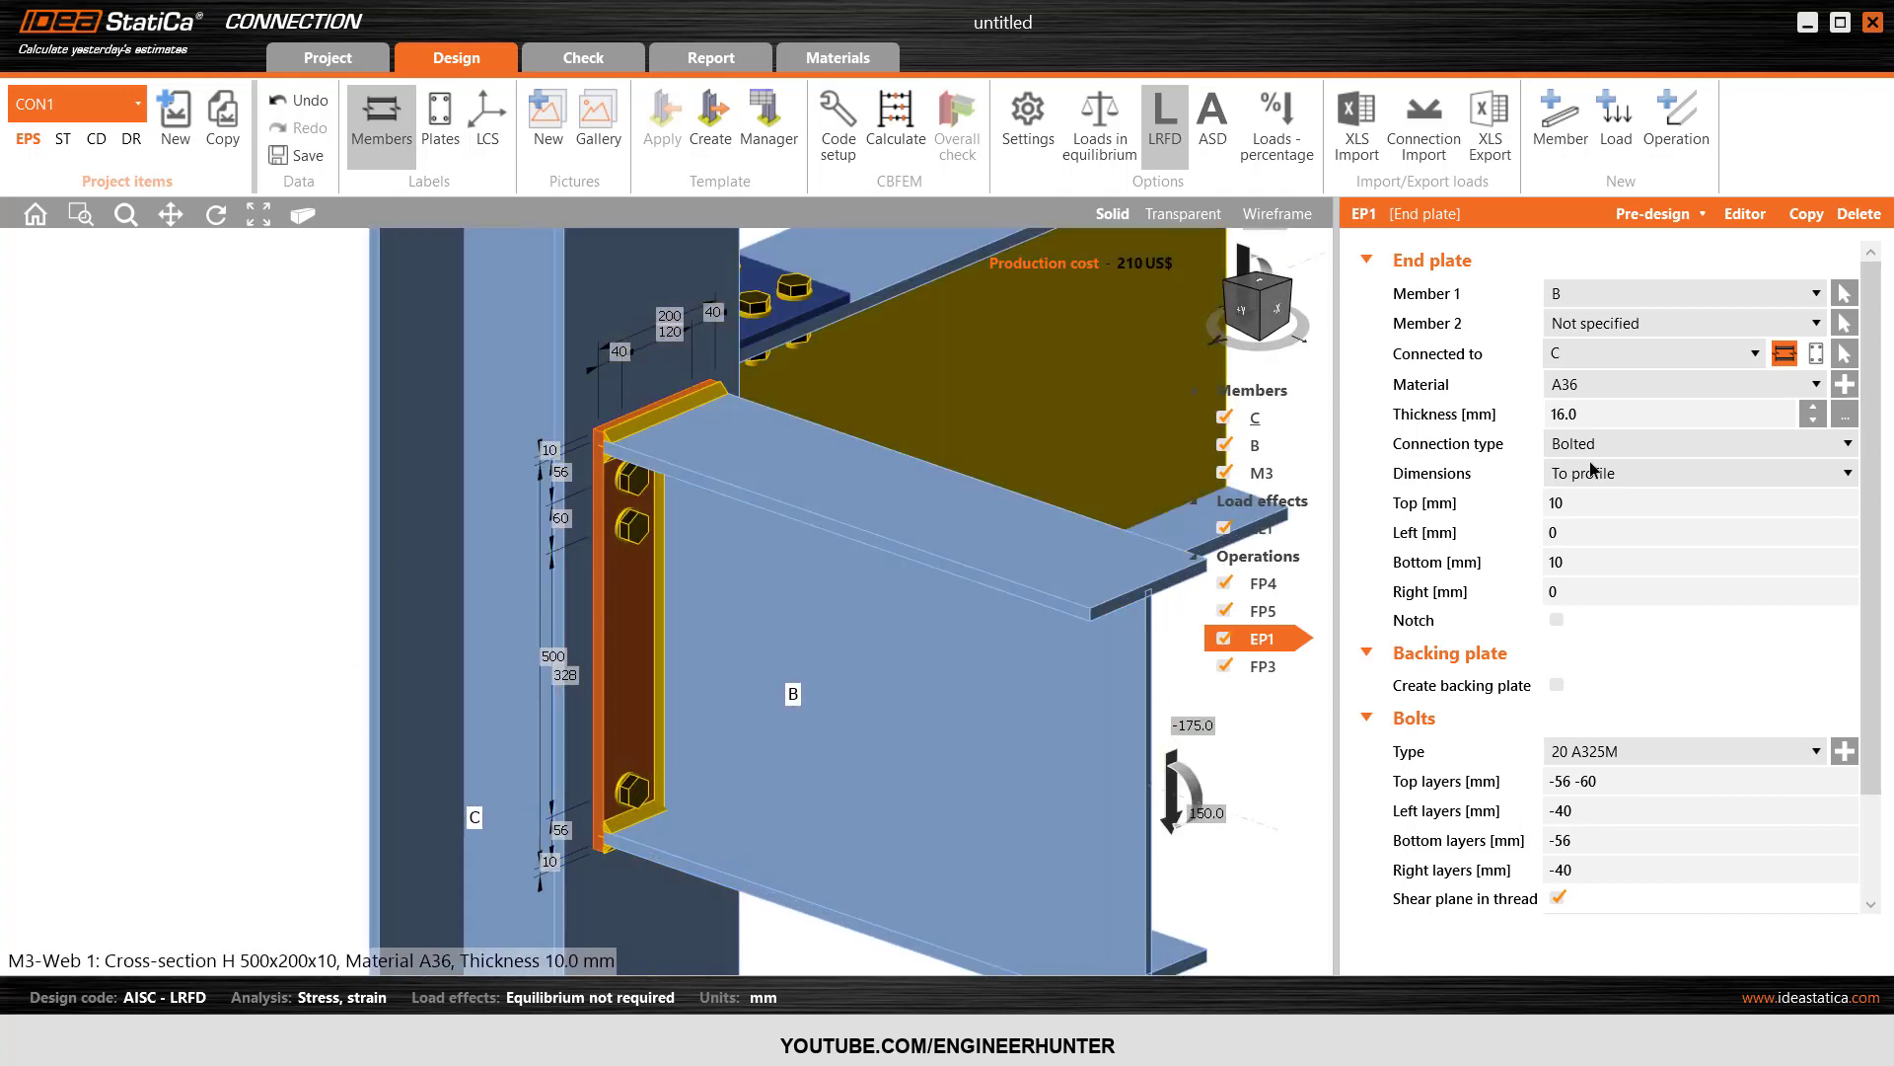
left_click(1567, 415)
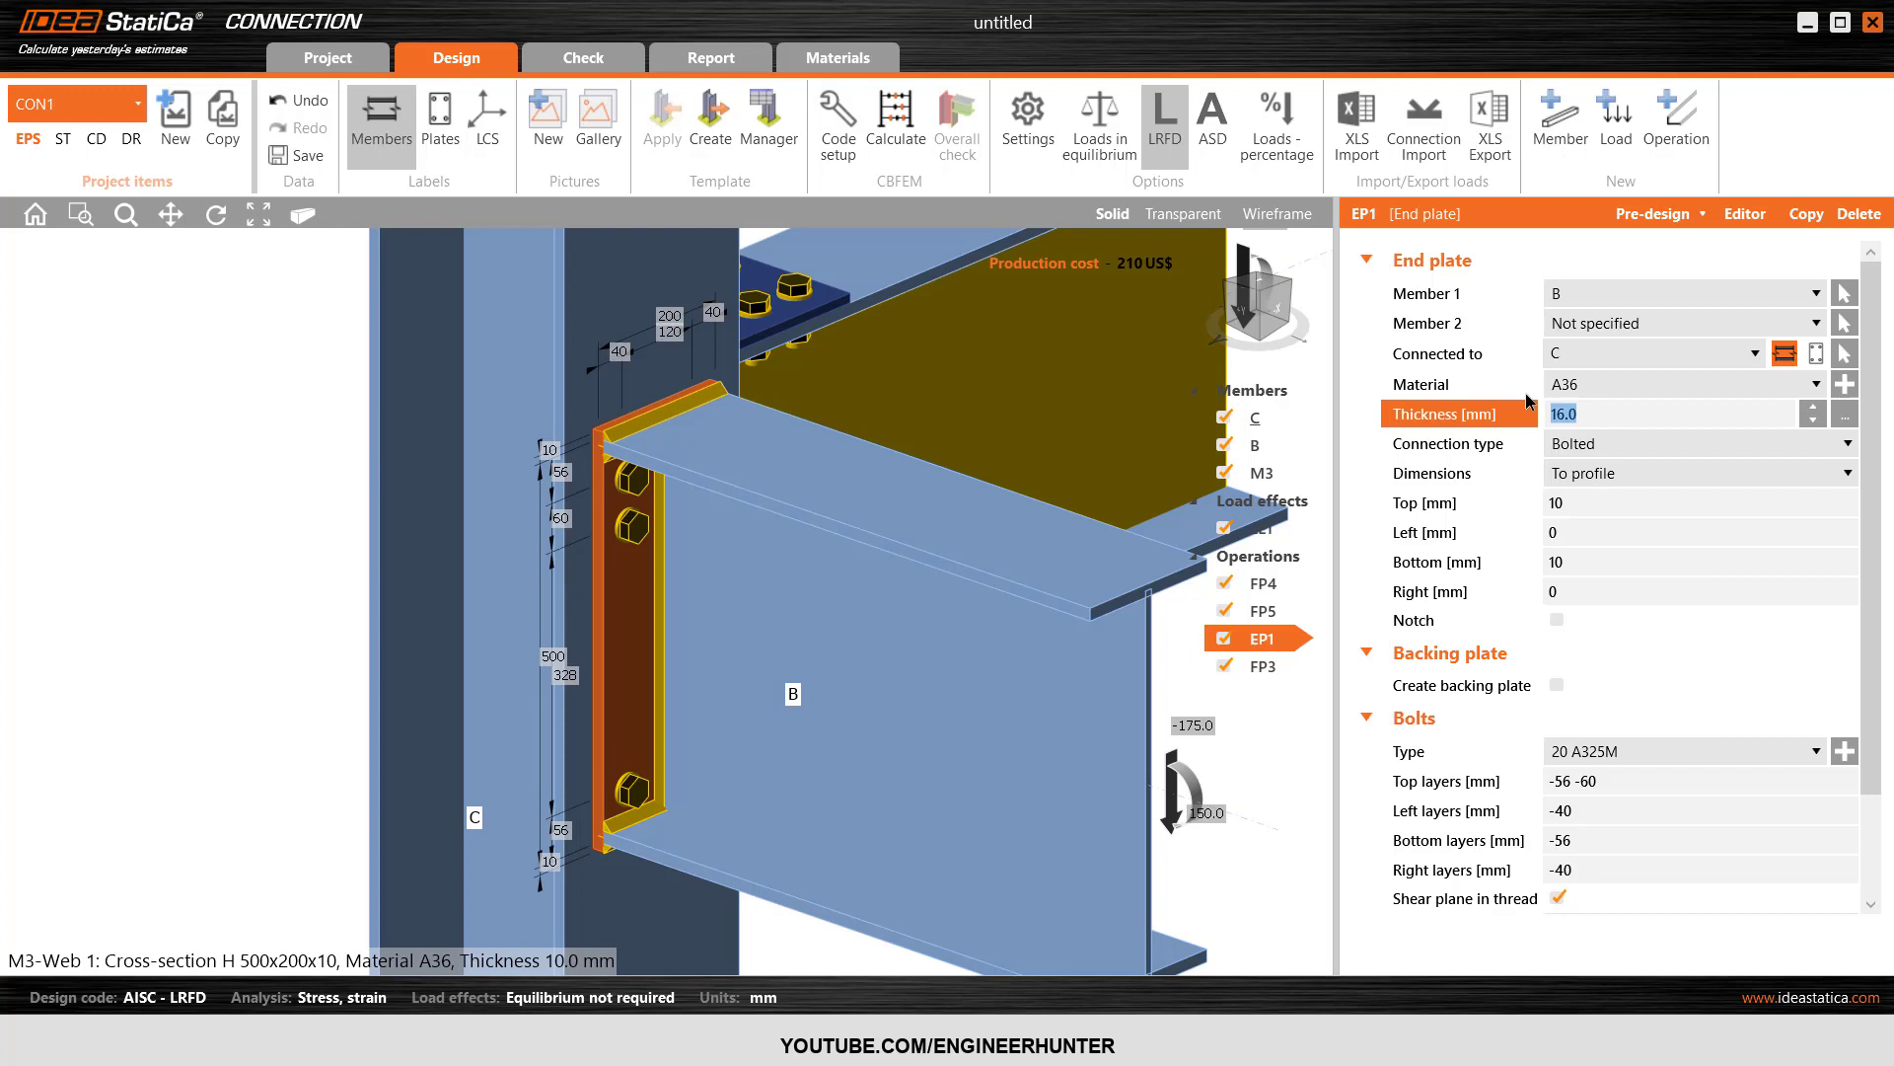
type("12")
key("Tab")
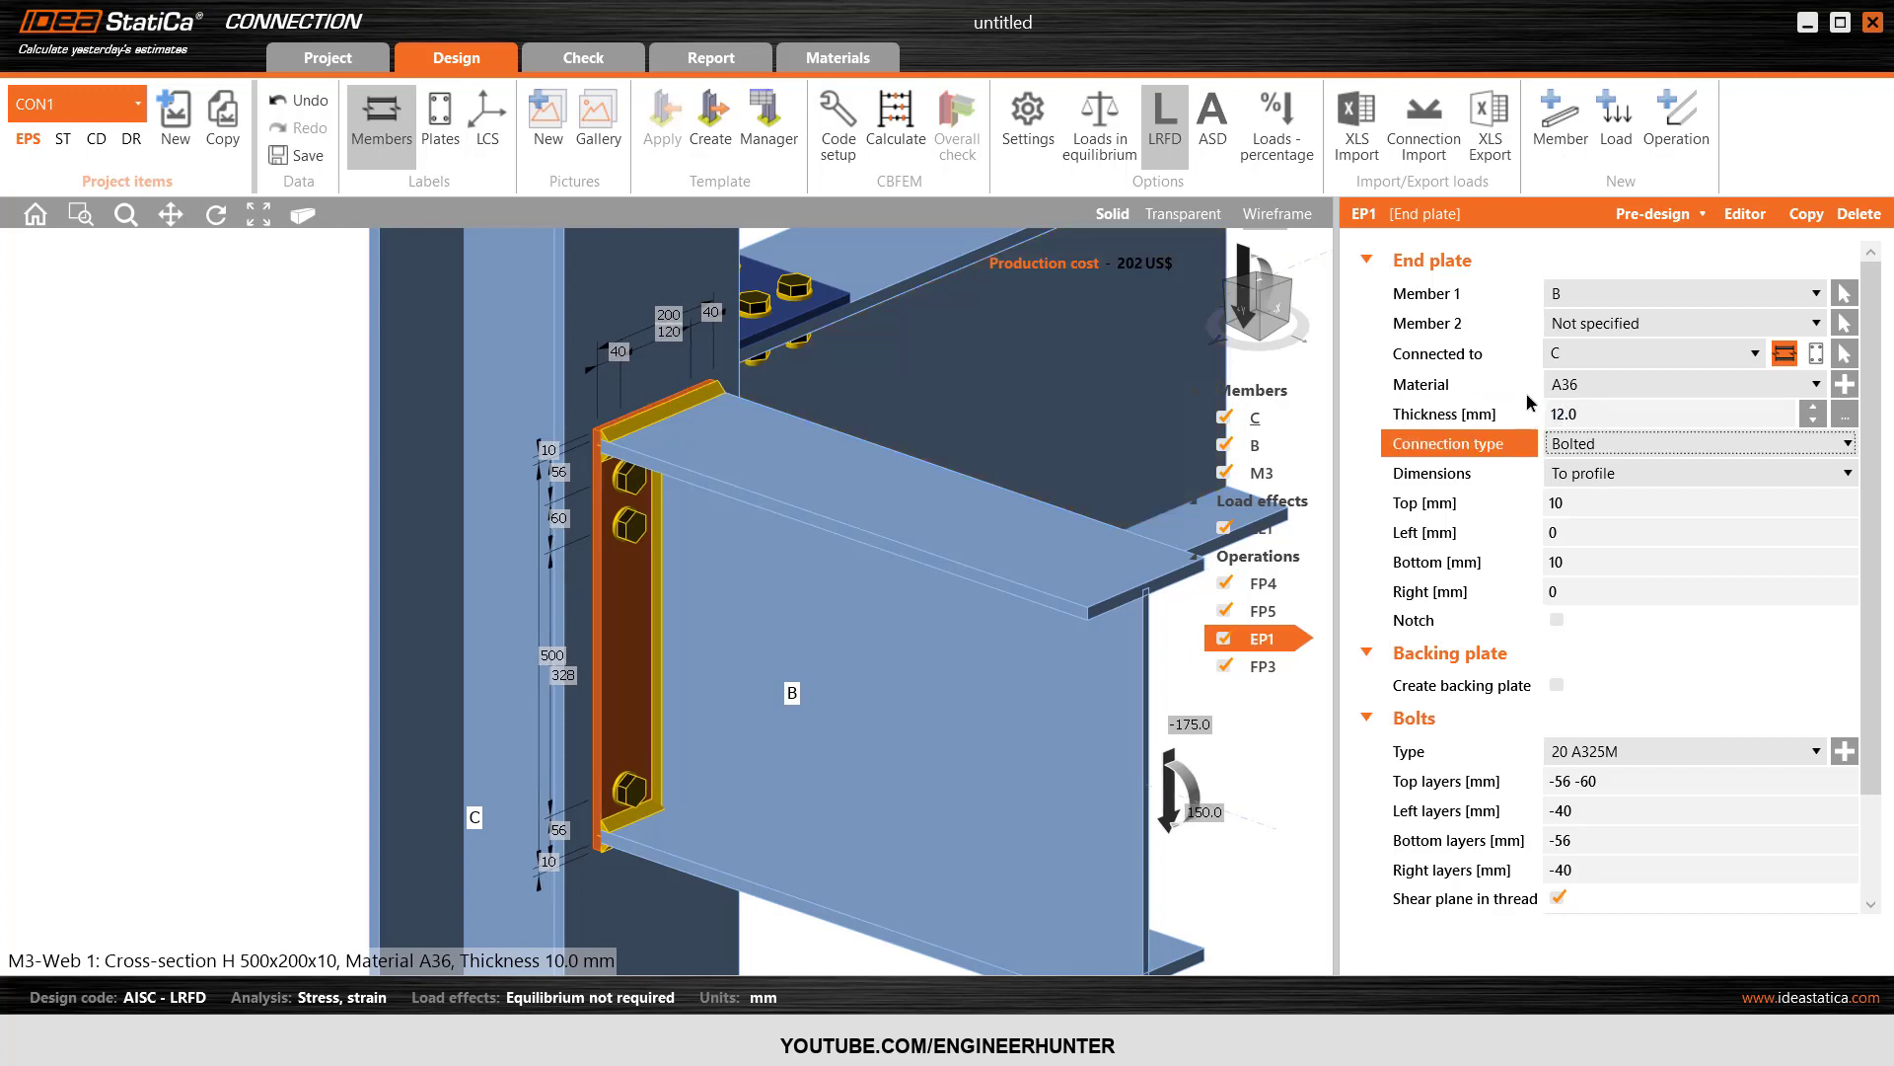
- Change the dimensions mode of end plate EP1 to To profile symmetrical
left_click(1575, 480)
left_click(1576, 477)
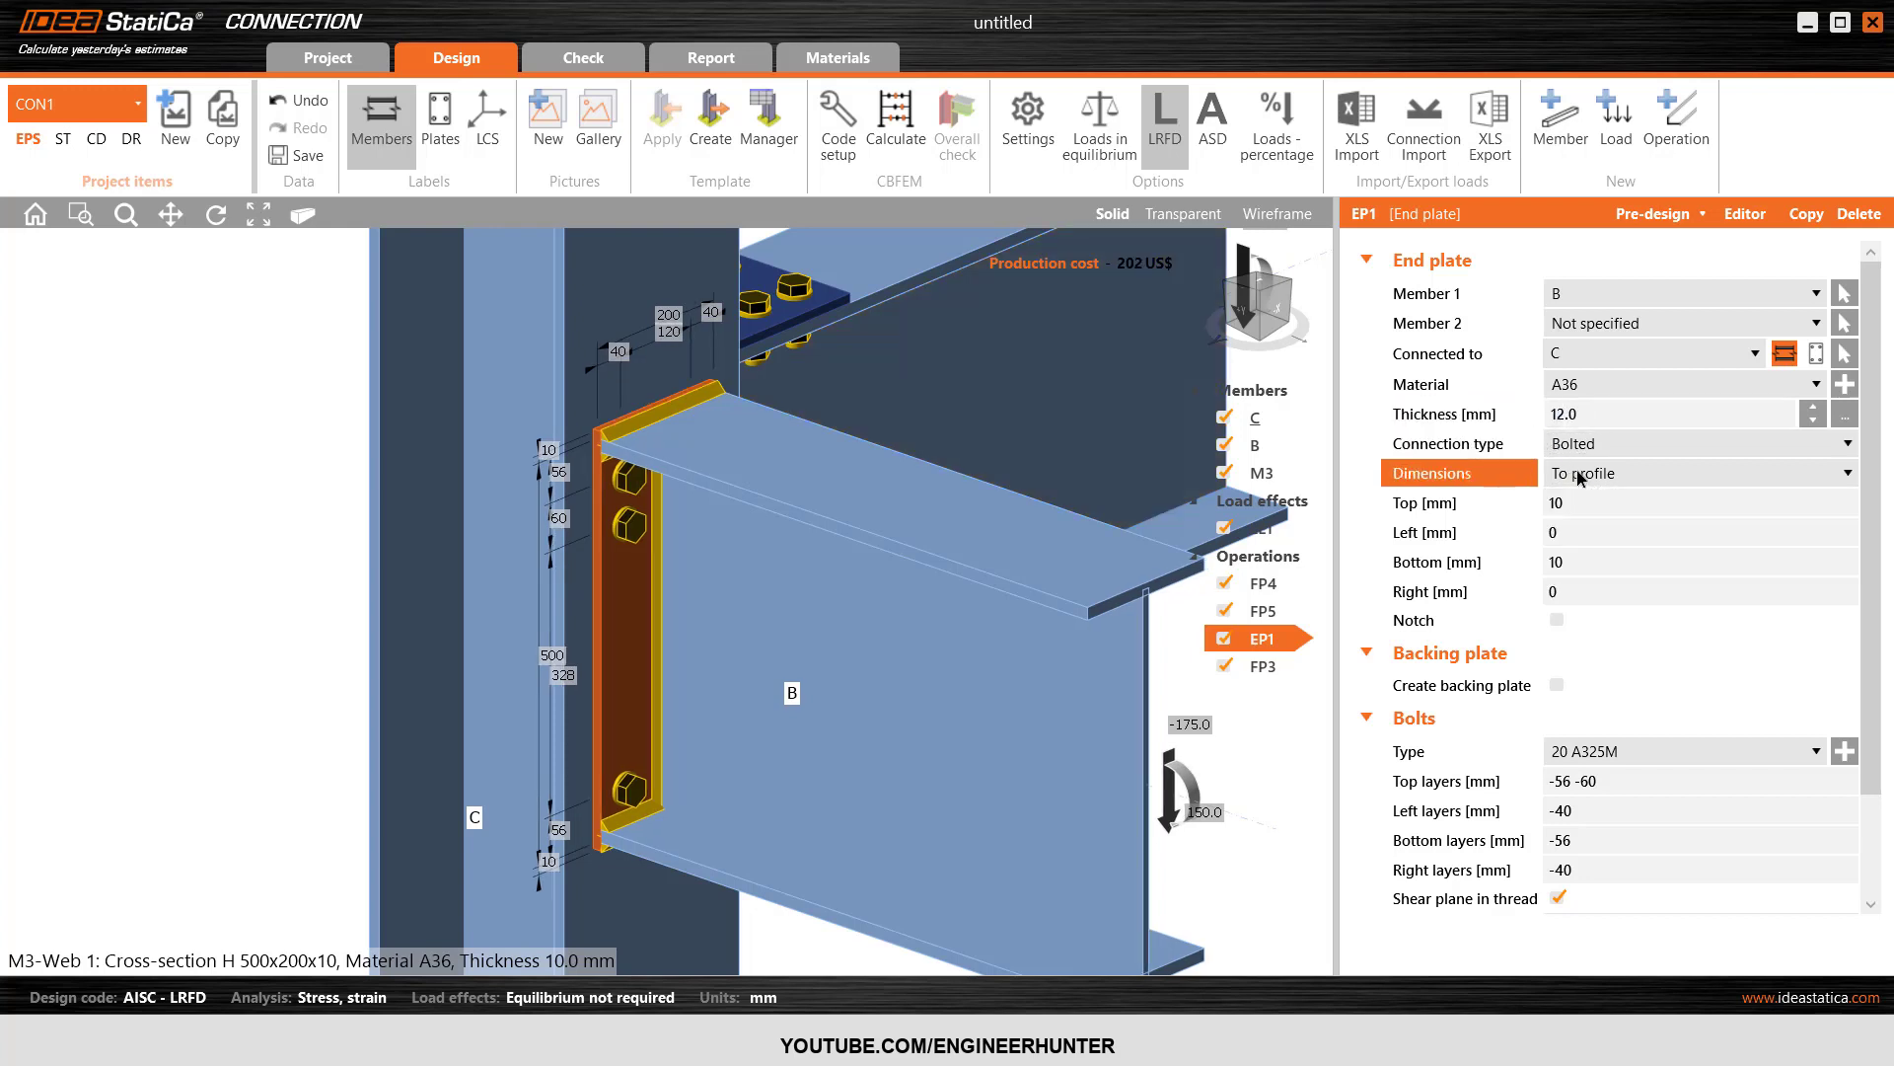
left_click(1556, 482)
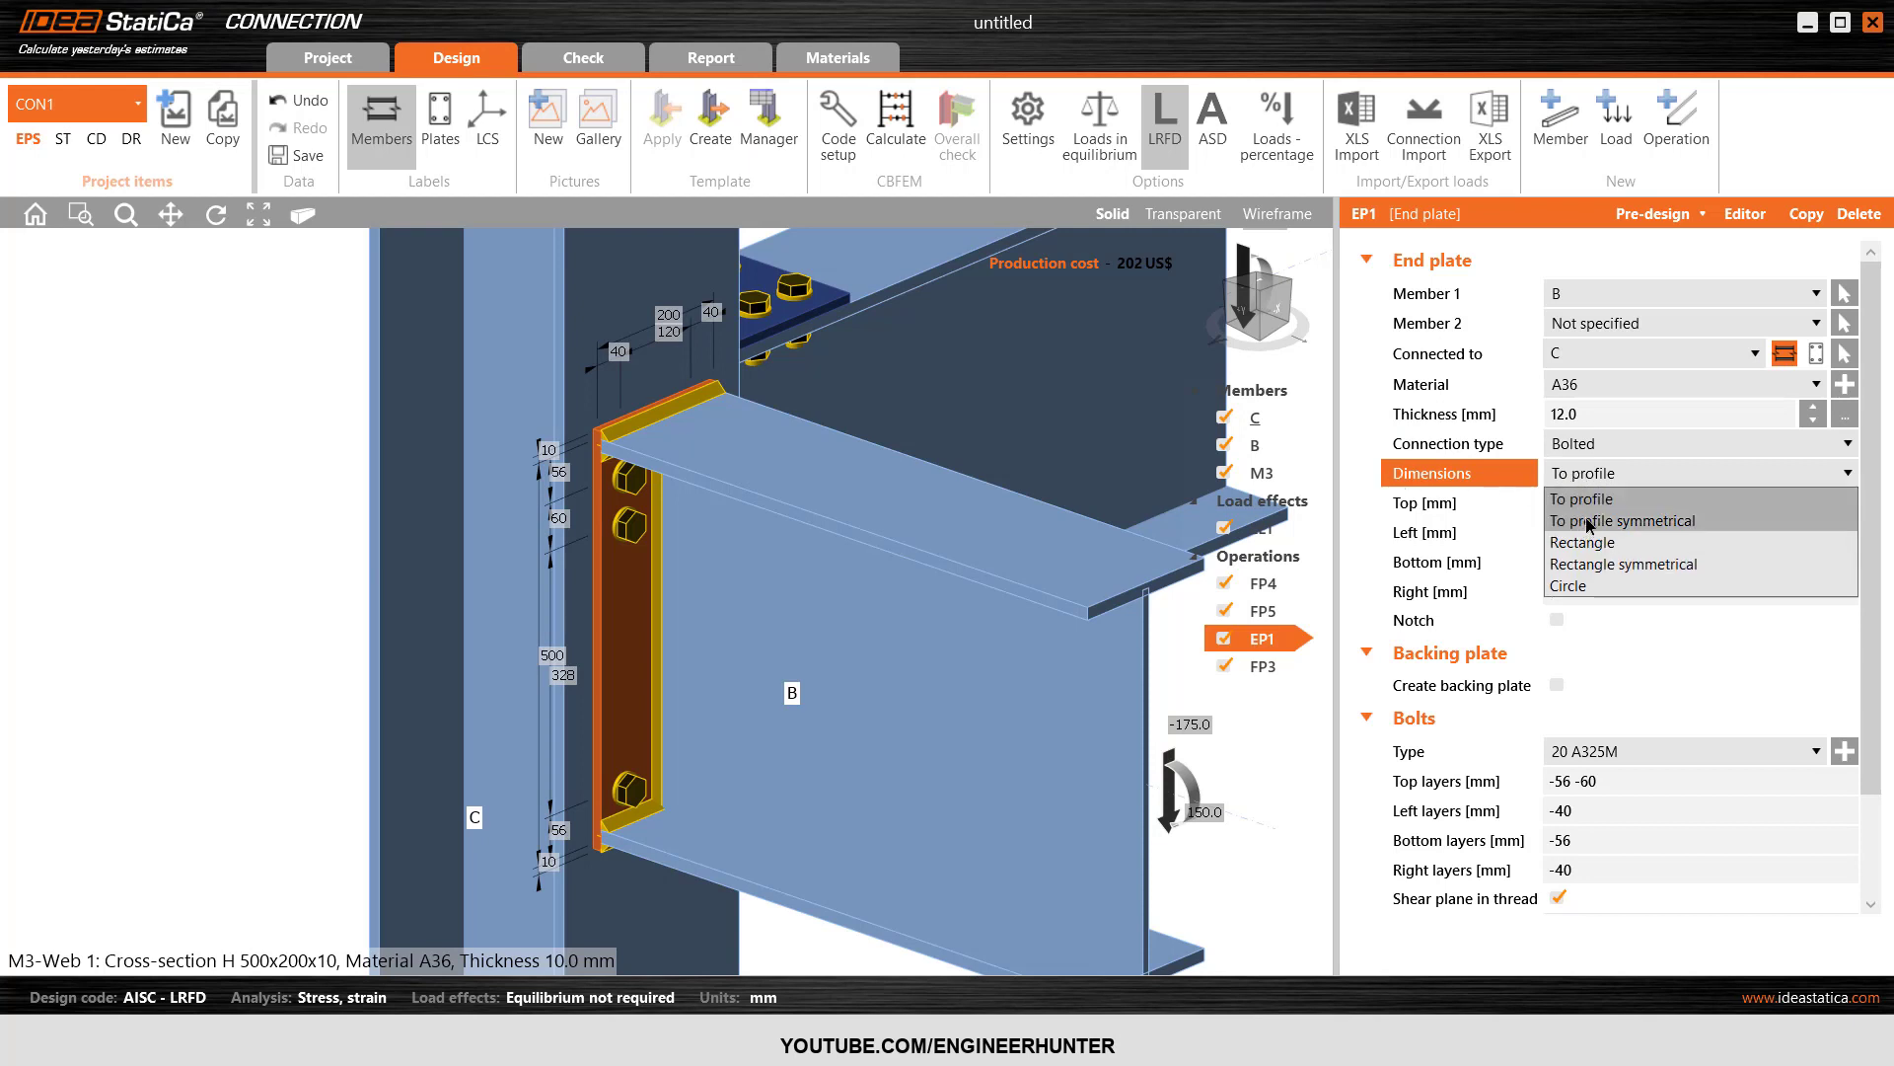
left_click(1650, 523)
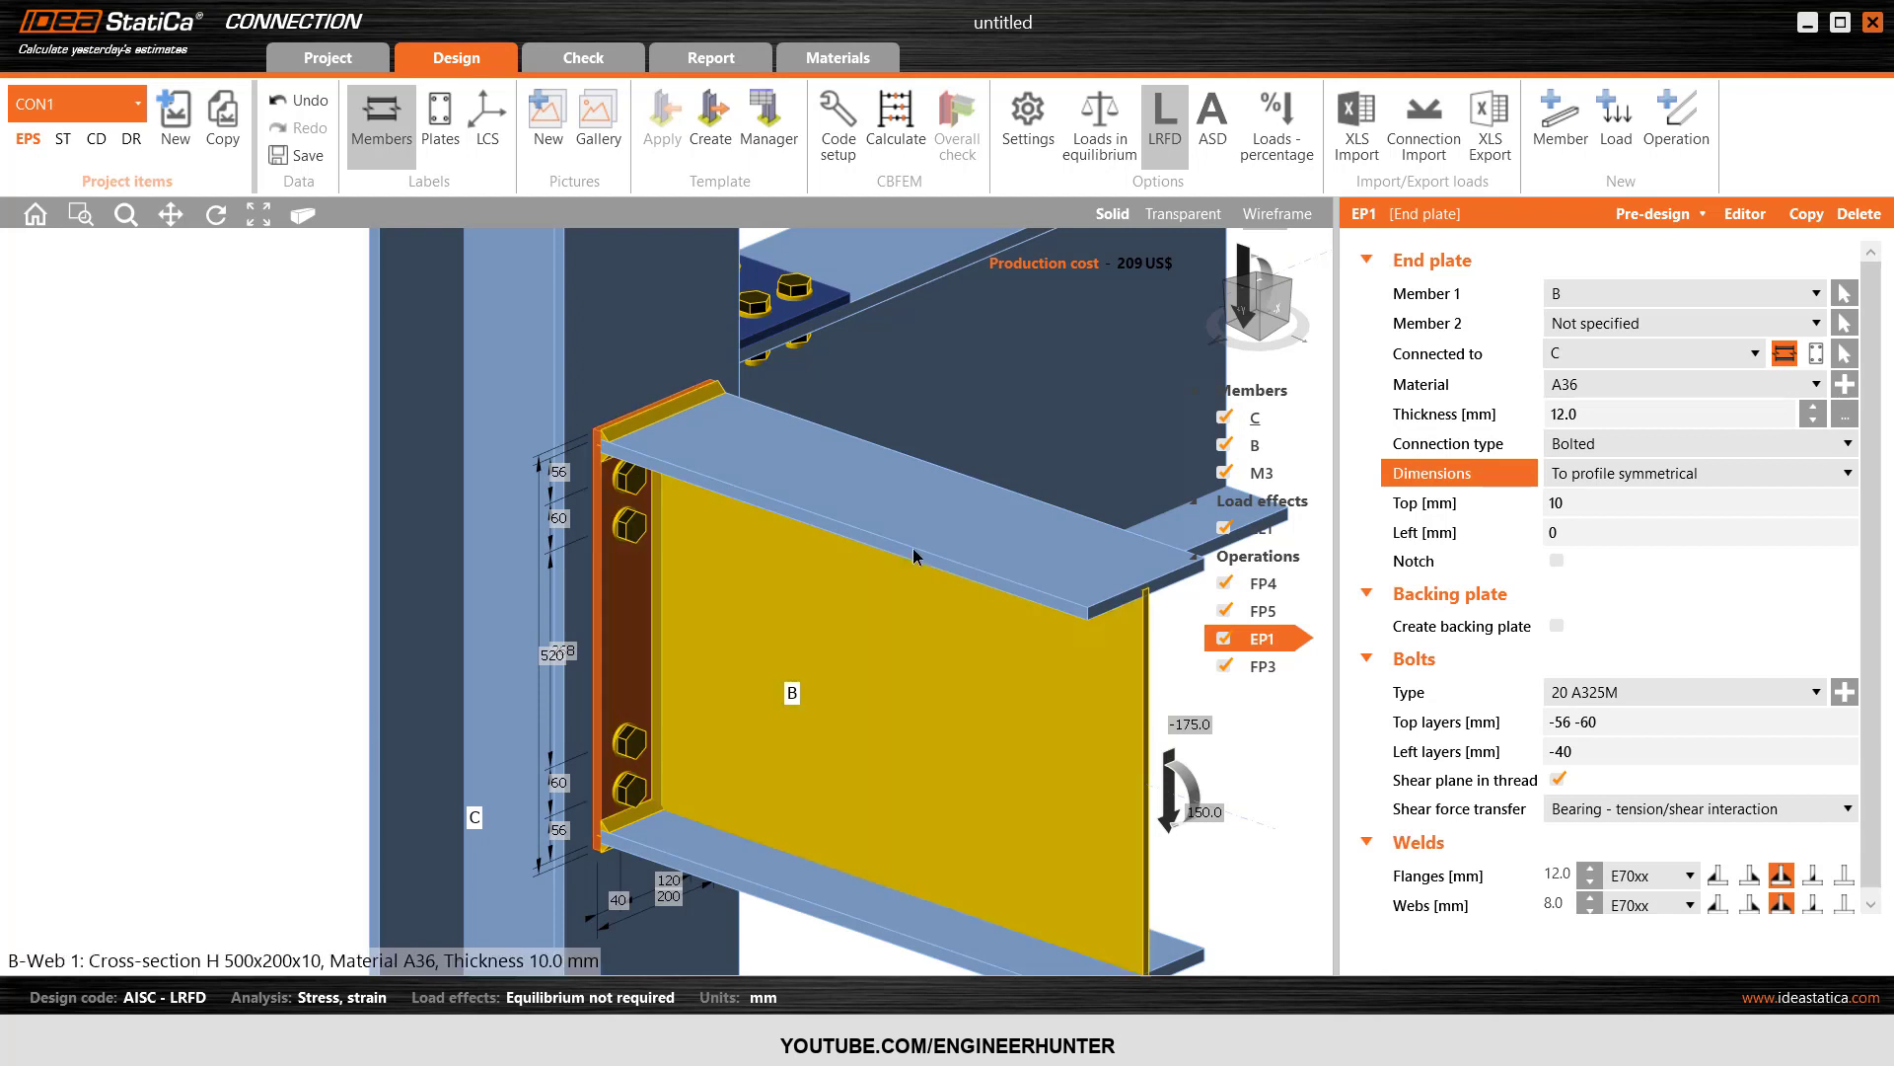
- Set the top bolt layers of end plate EP1 to -70 -70 and check the bolt layout
left_click(1589, 721)
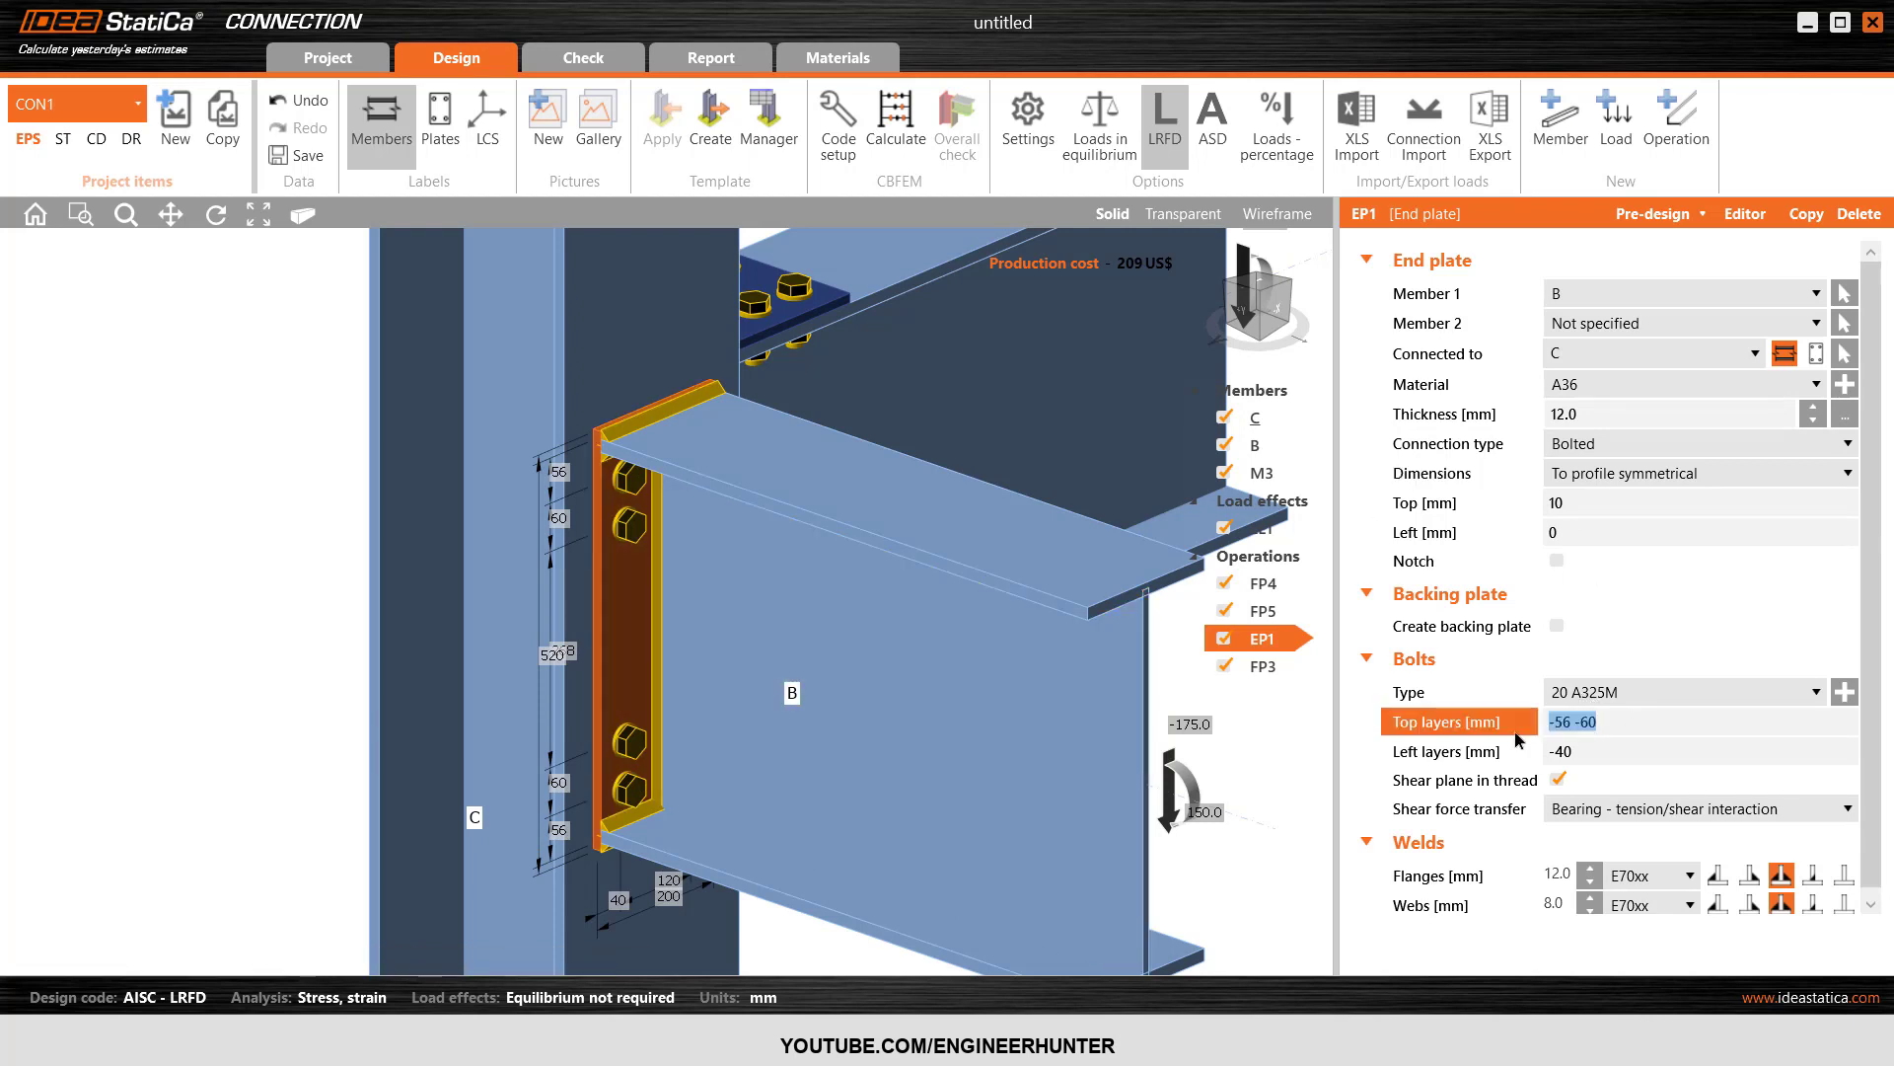
type("-70 -70")
key("Tab")
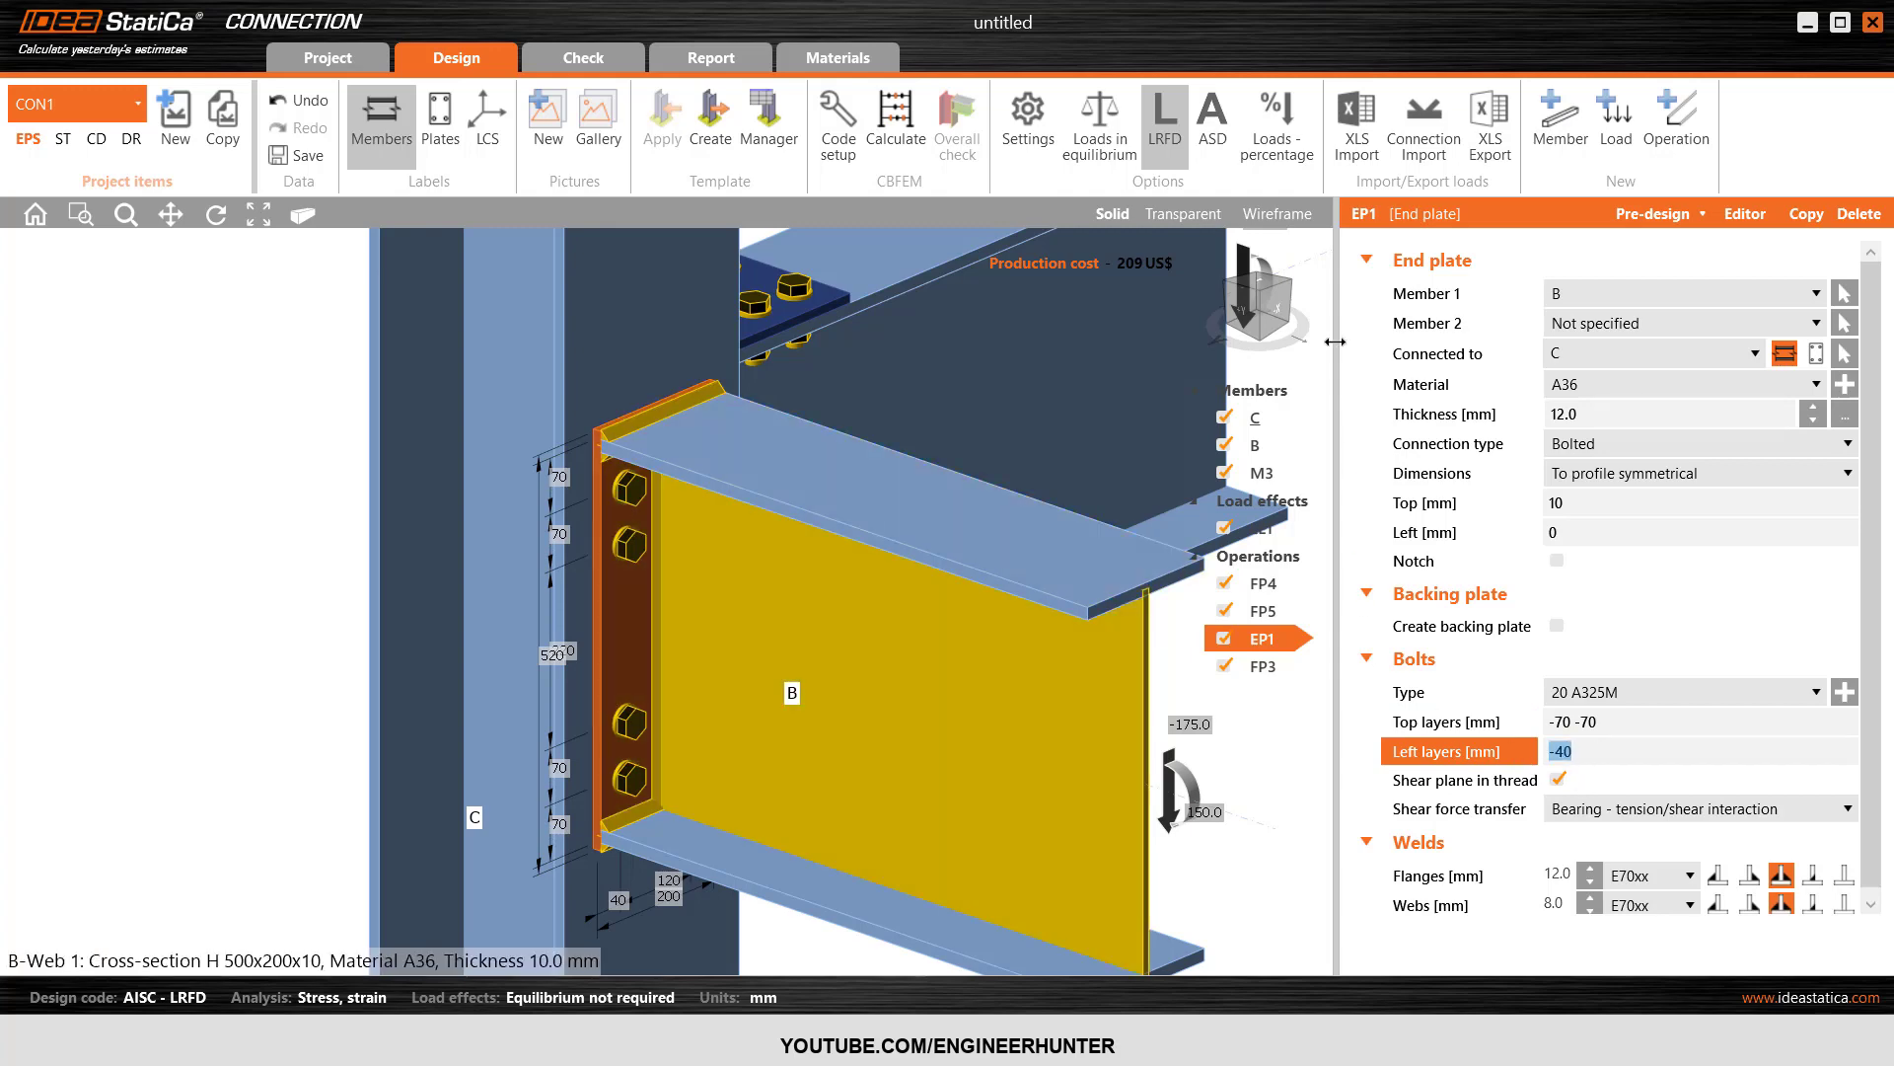
left_click(1274, 308)
scroll(434, 446, "up", 5)
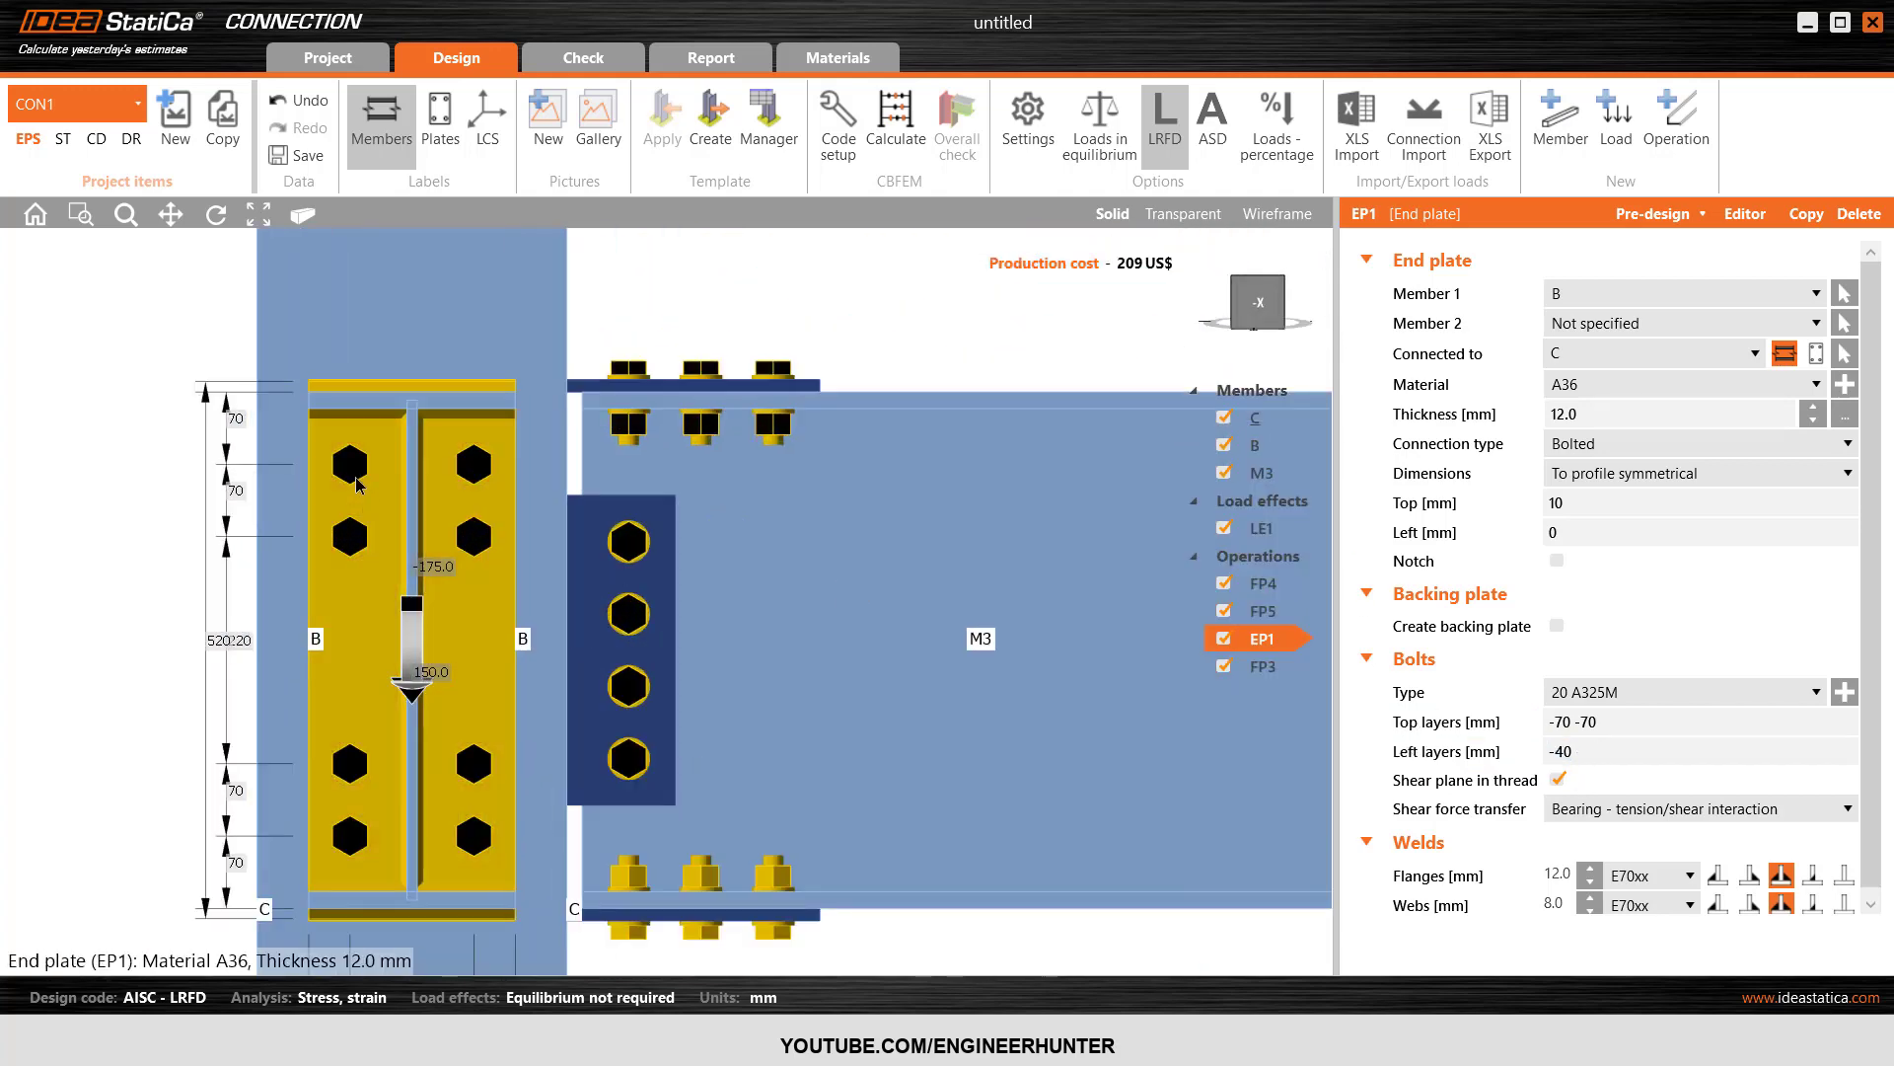
scroll(357, 483, "down", 4)
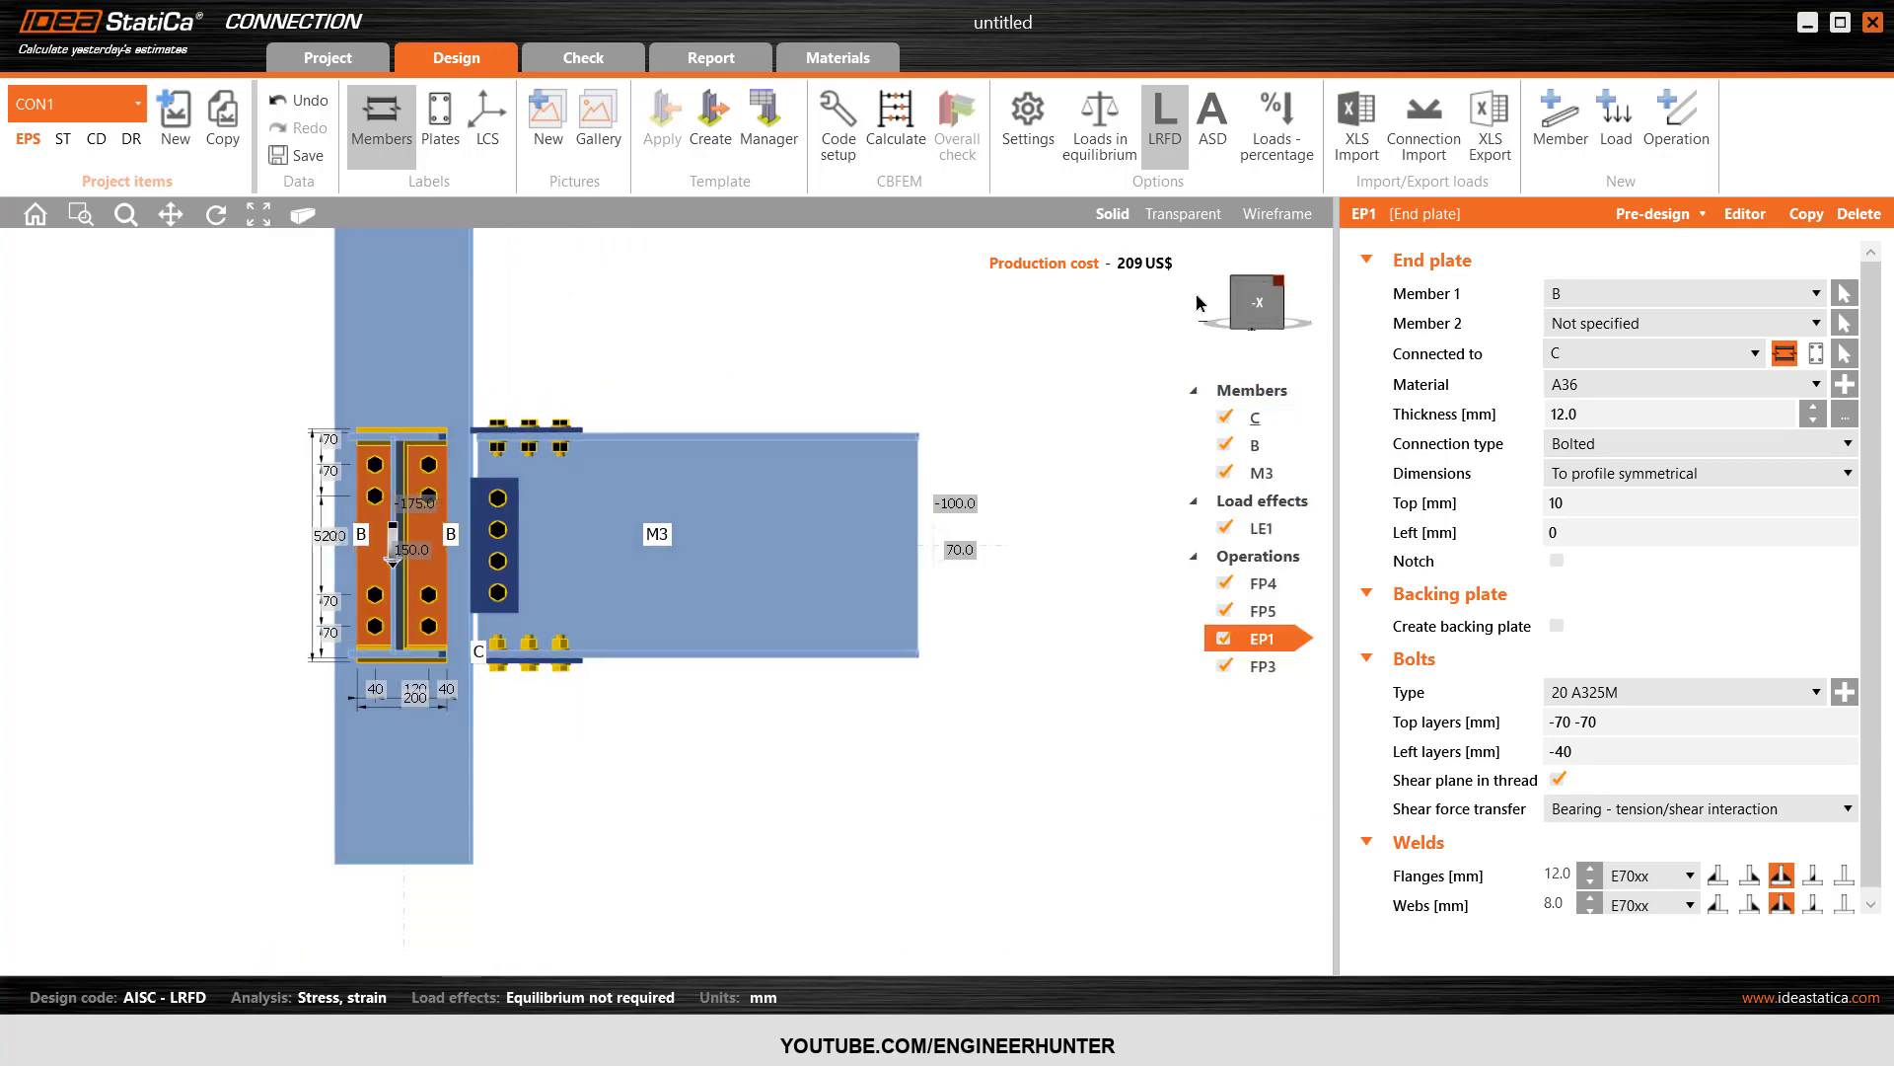
left_click(1279, 281)
scroll(637, 612, "up", 3)
scroll(755, 444, "down", 3)
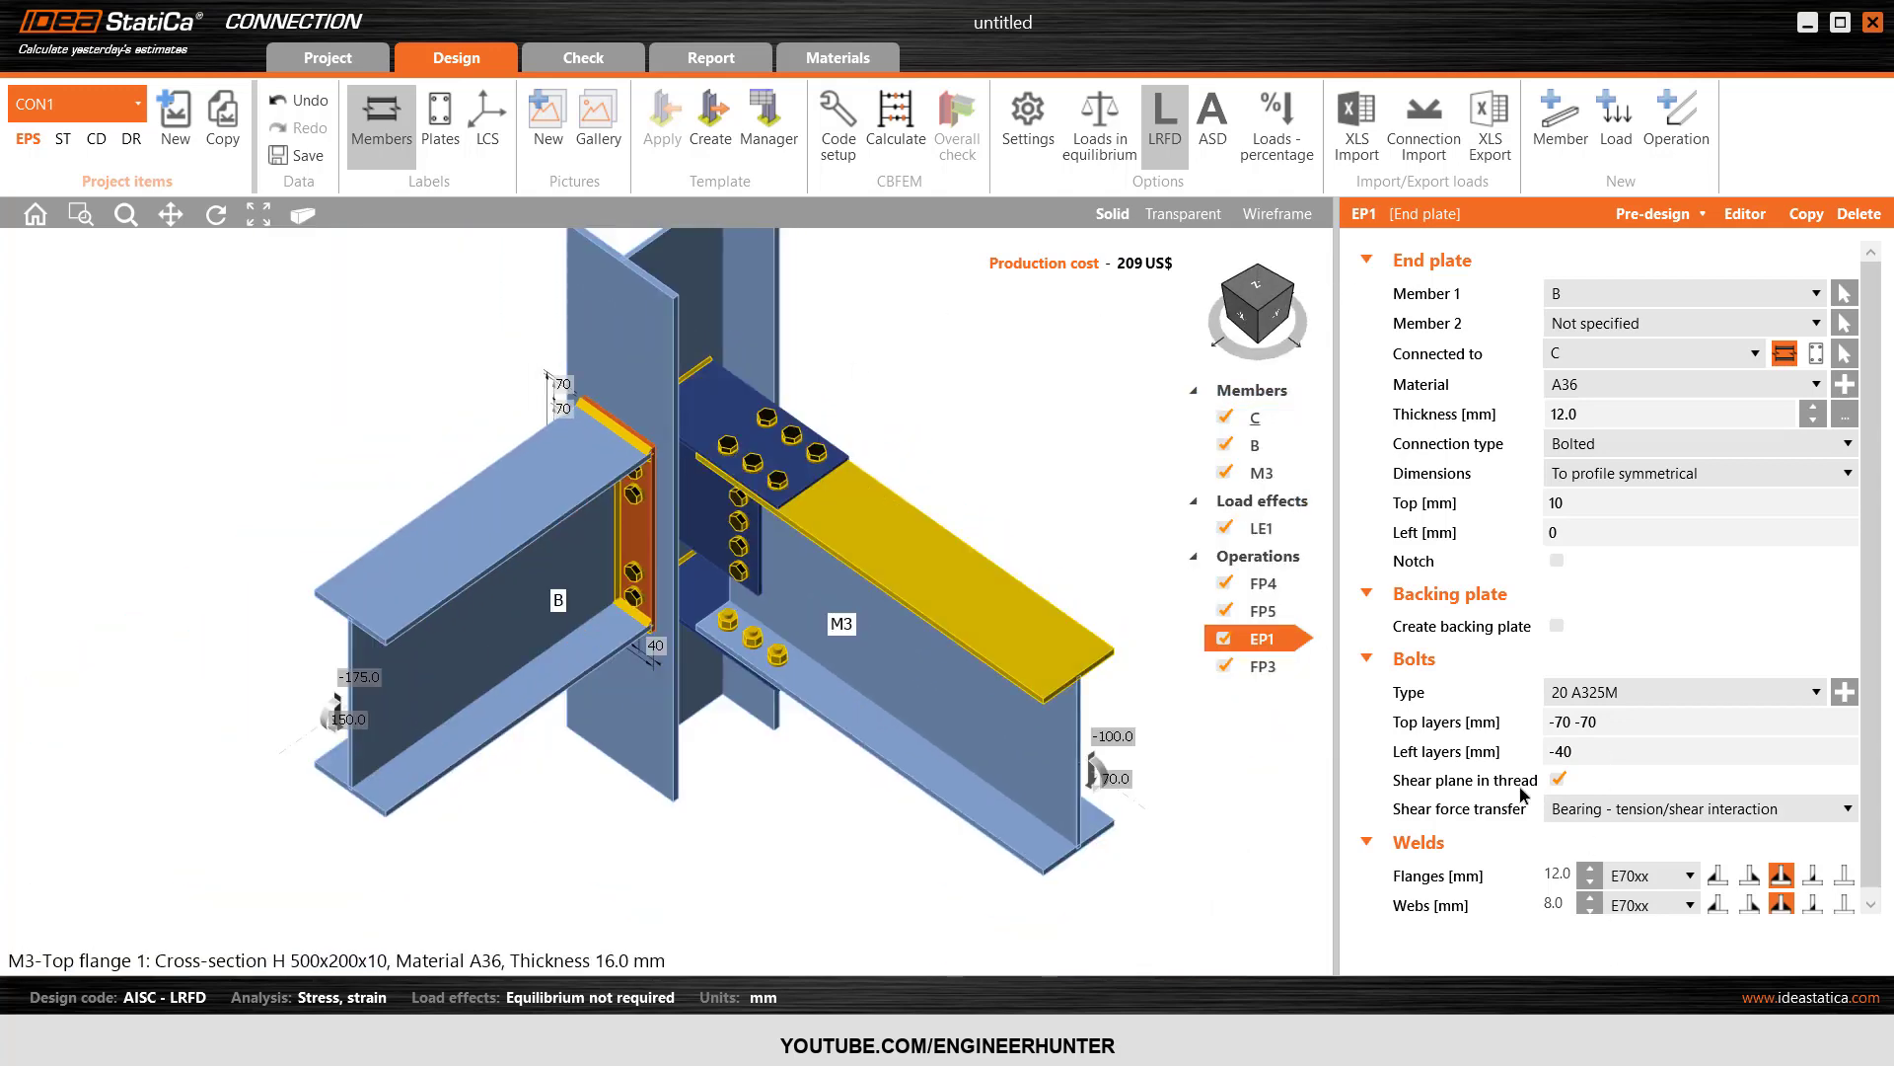
- Set the flange and web weld sizes of end plate EP1 to 6 mm
scroll(1520, 789, "down", 1)
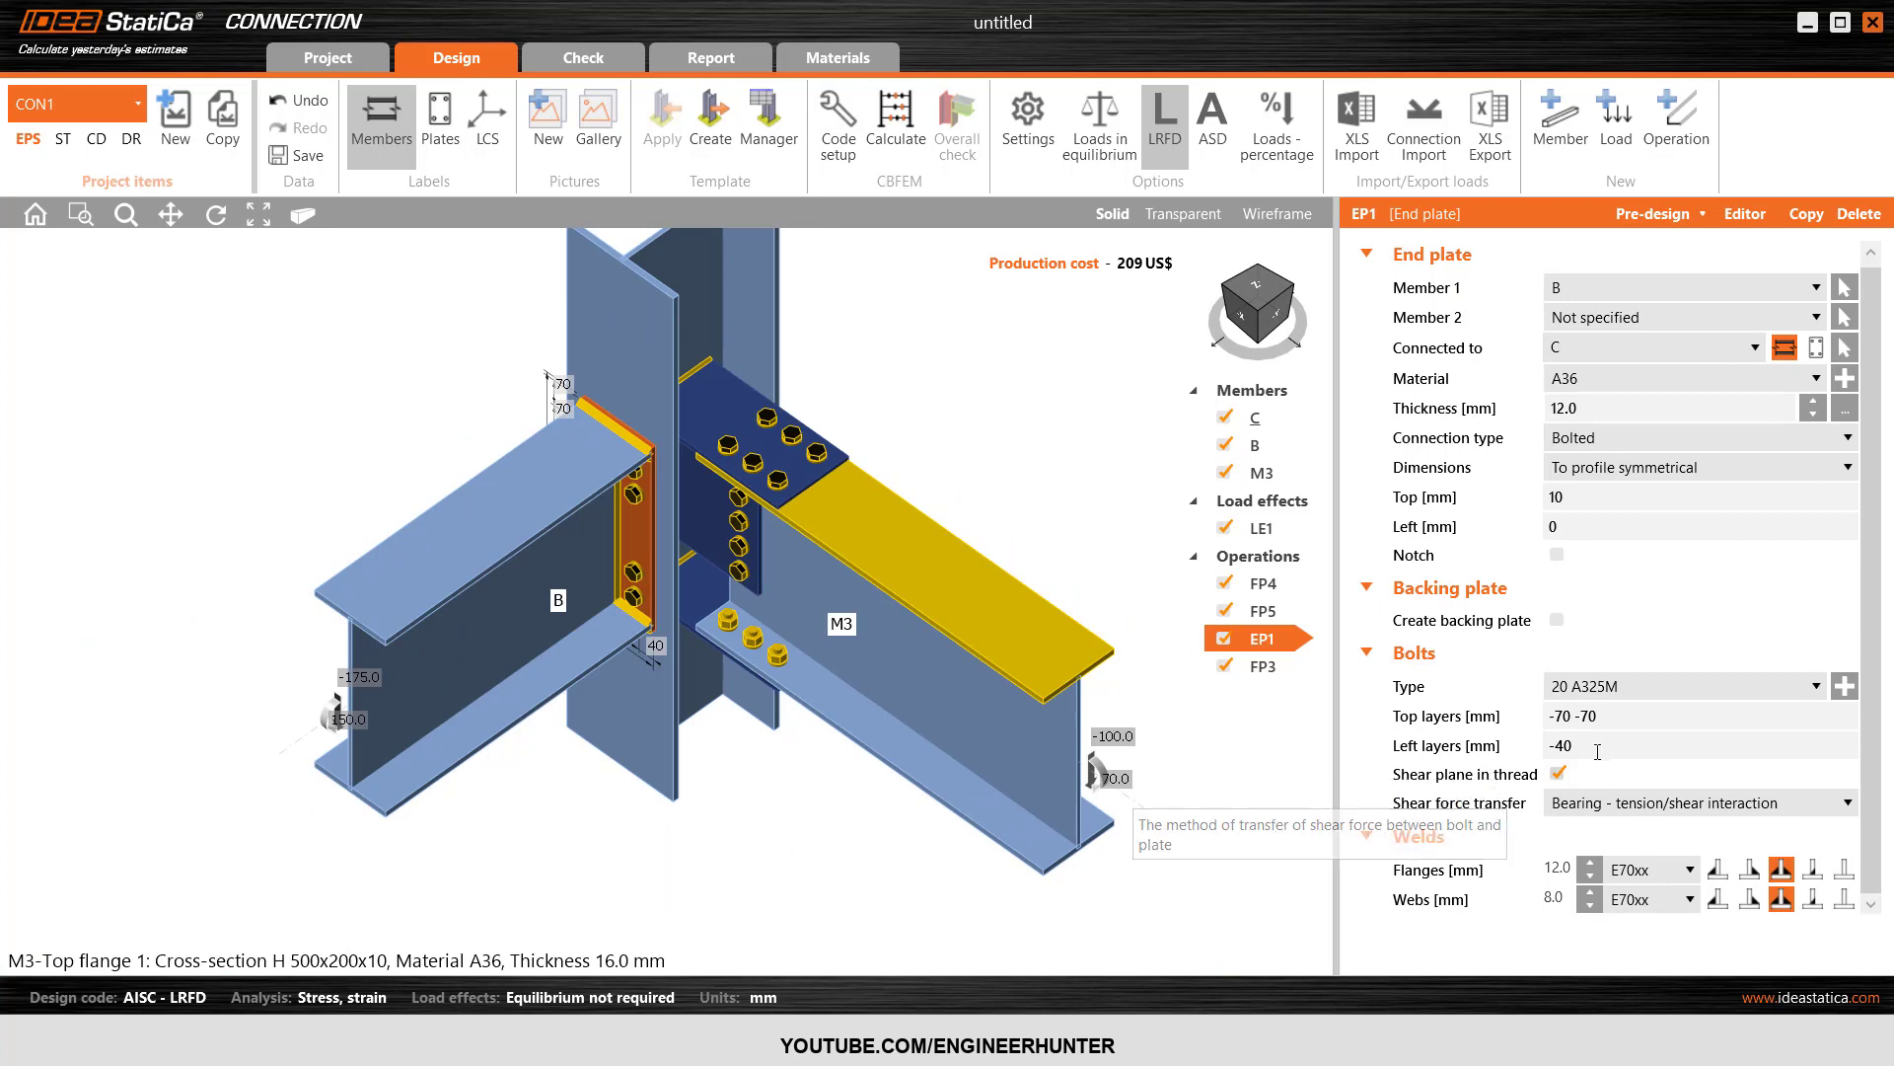
left_click(1563, 868)
type("6")
key("Return")
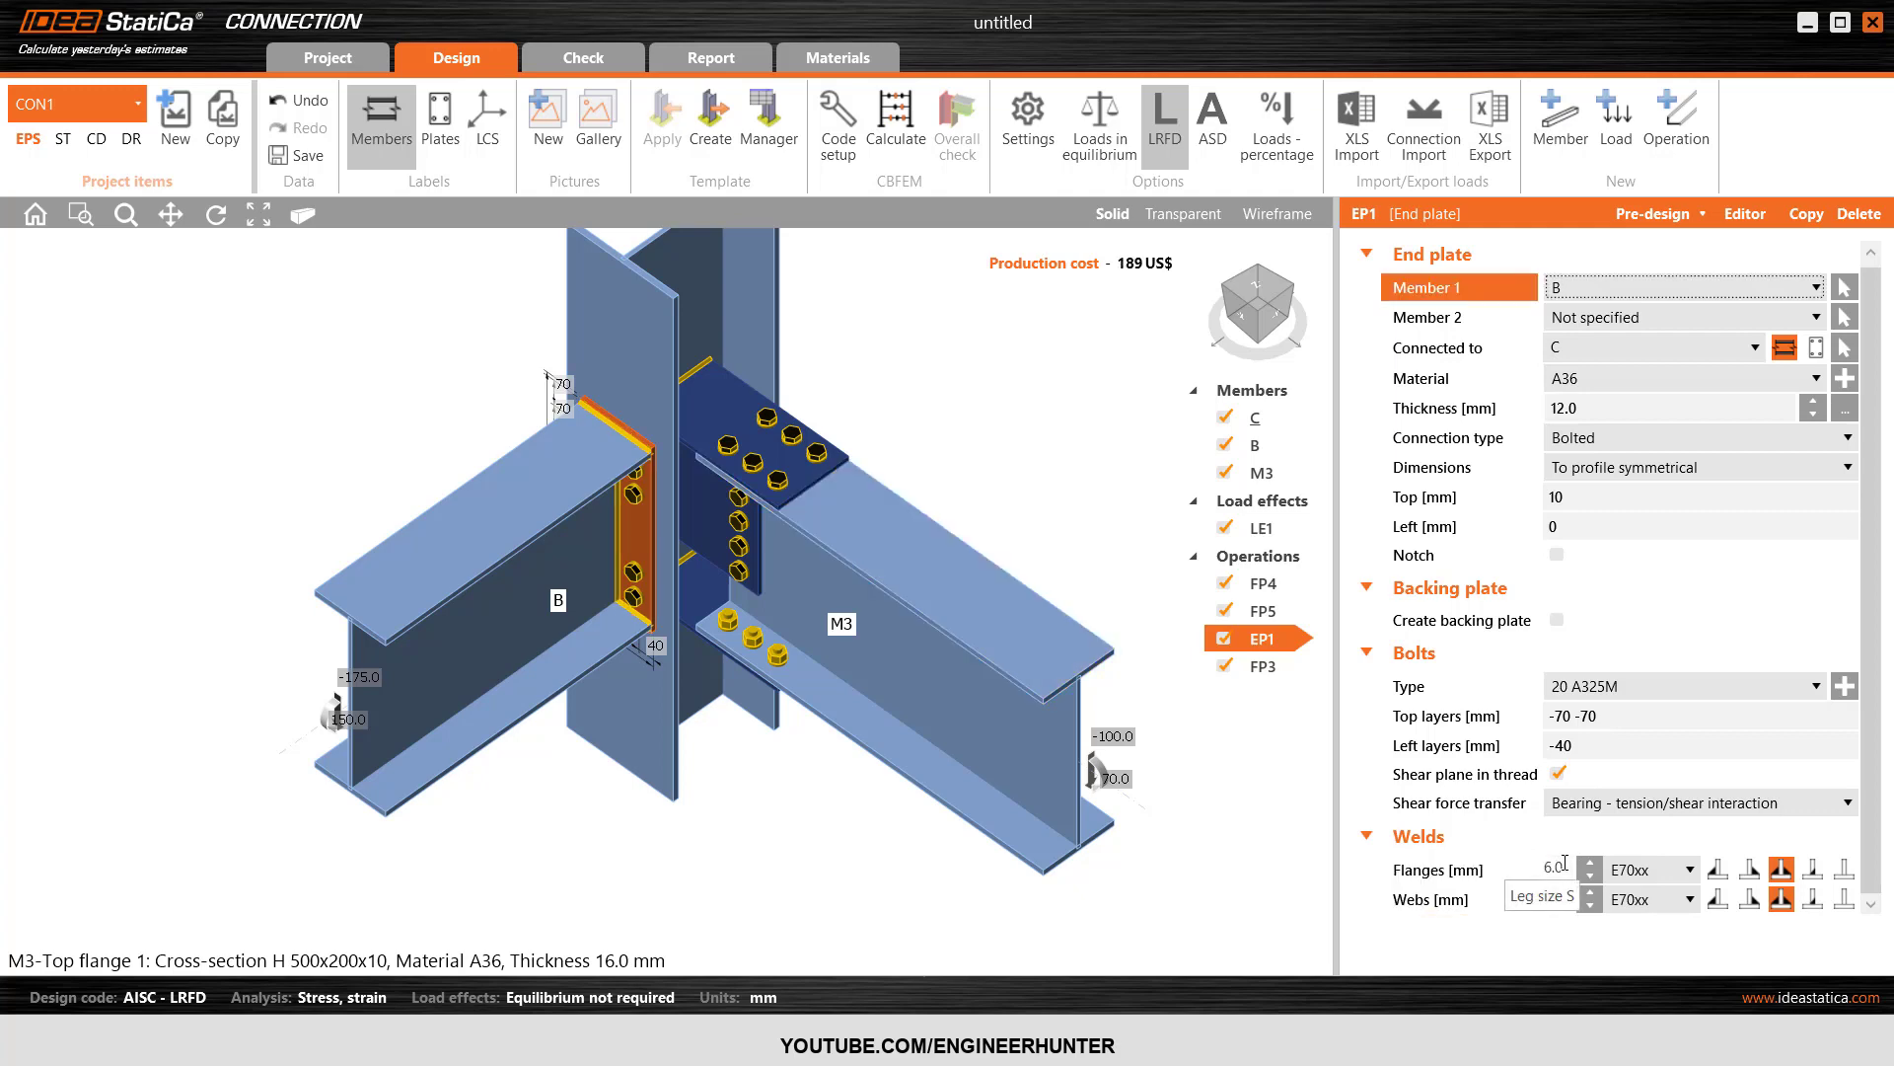
- Add stiffeners on column C related to beam B, 6 mm thick, with all welds changed to single-sided fillets
left_click(1249, 314)
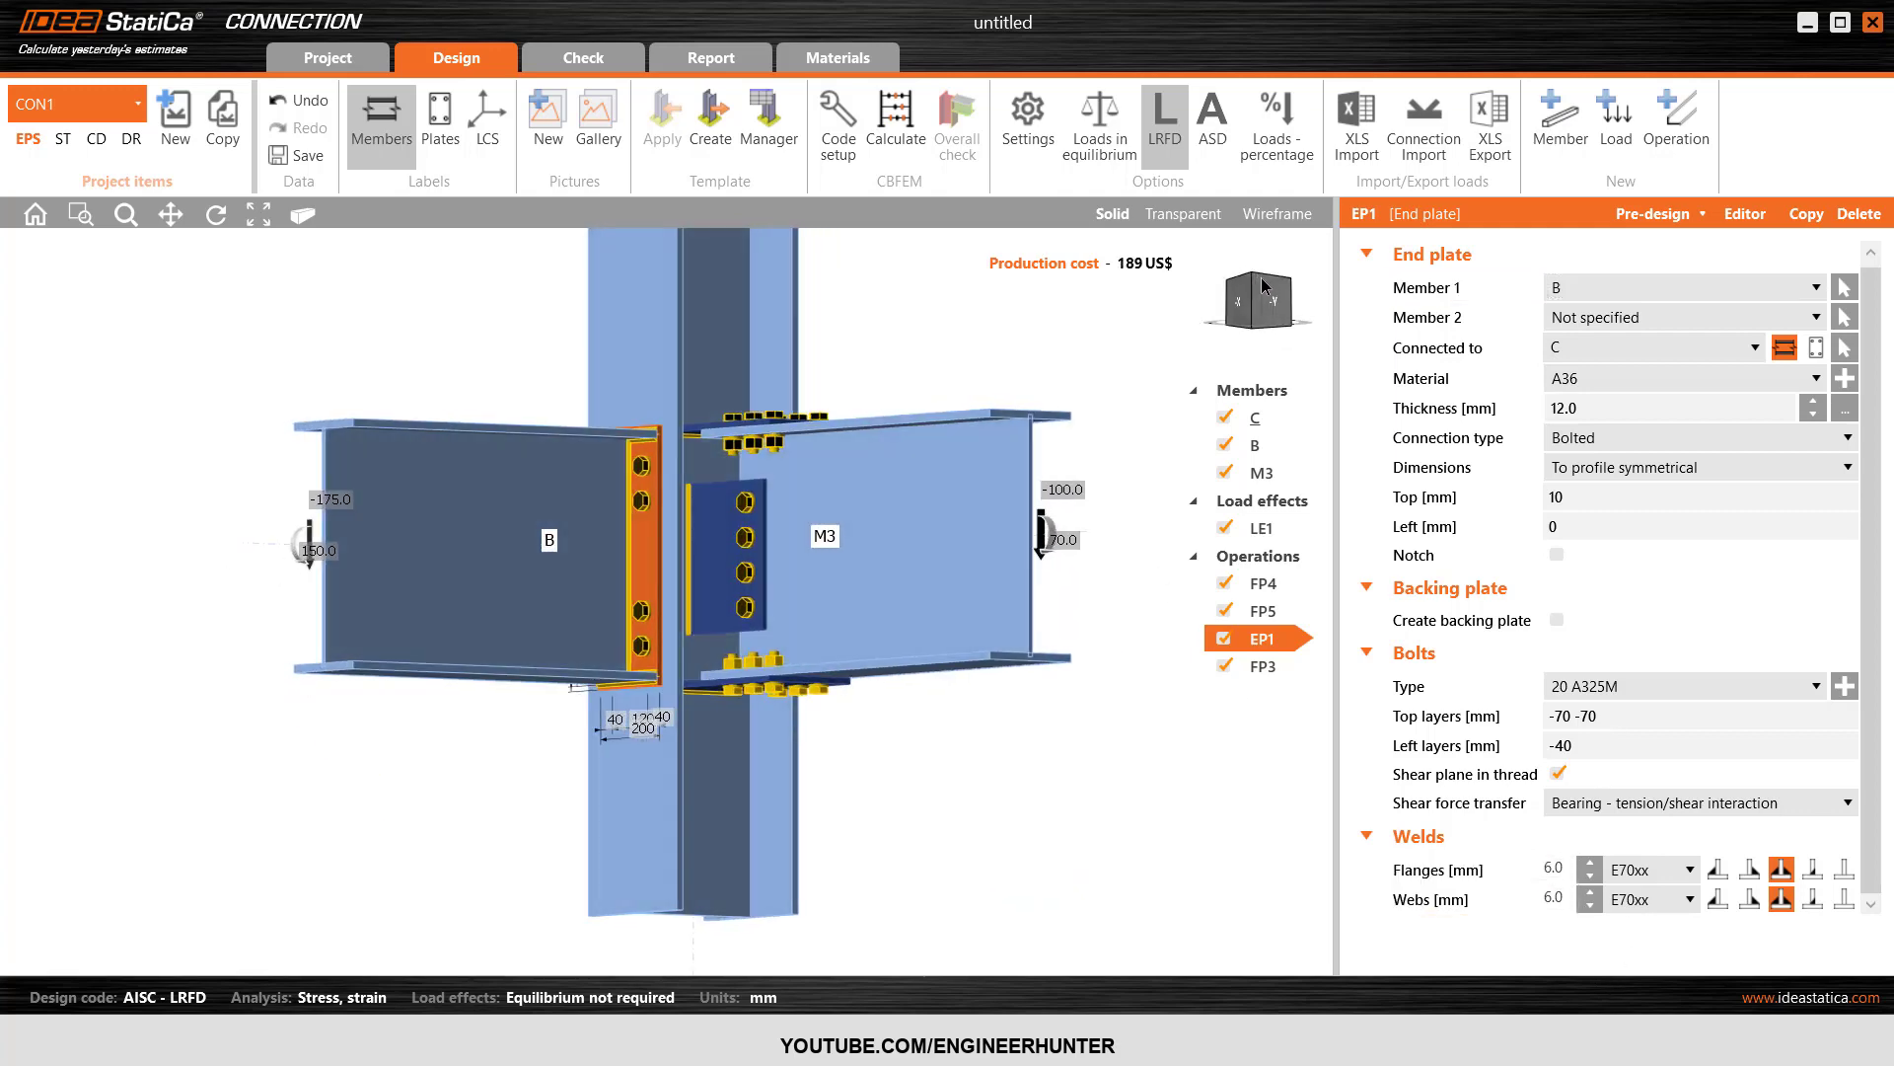
left_click_drag(1263, 286, 1097, 302)
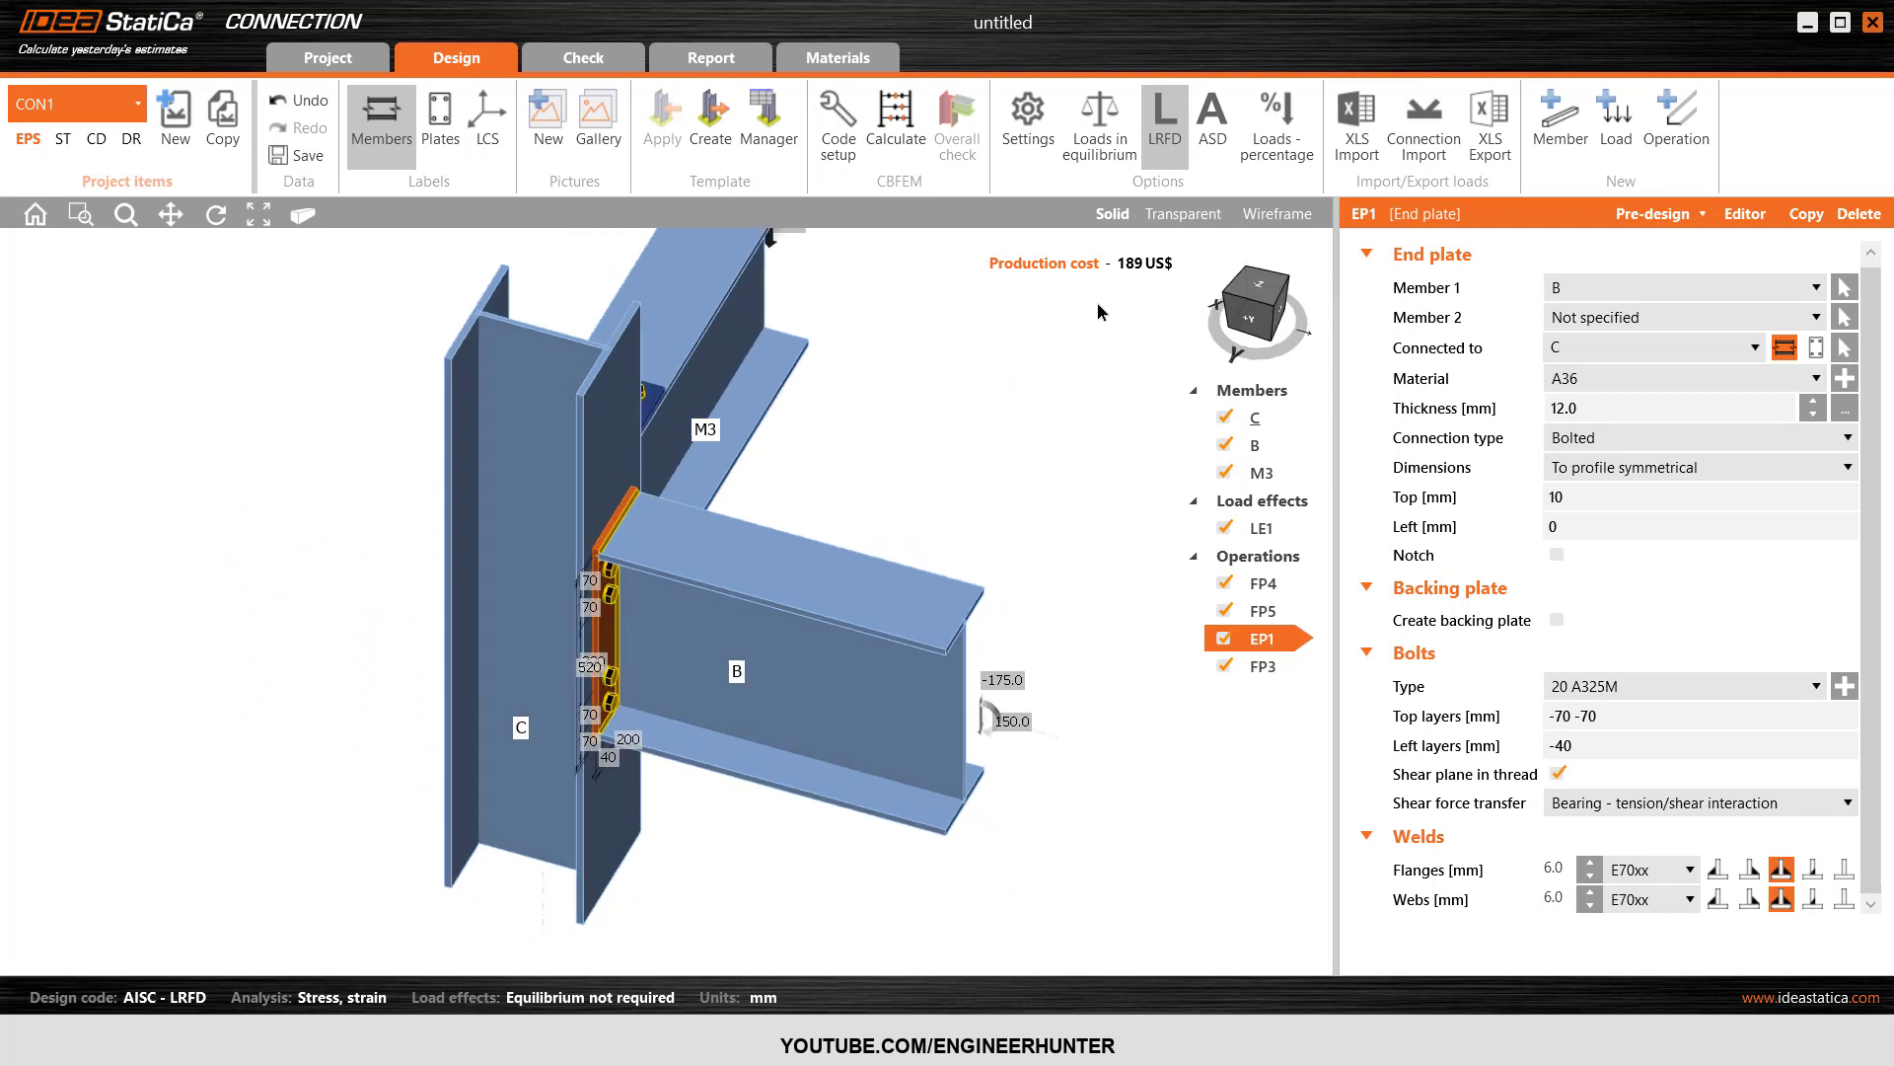
left_click(1254, 306)
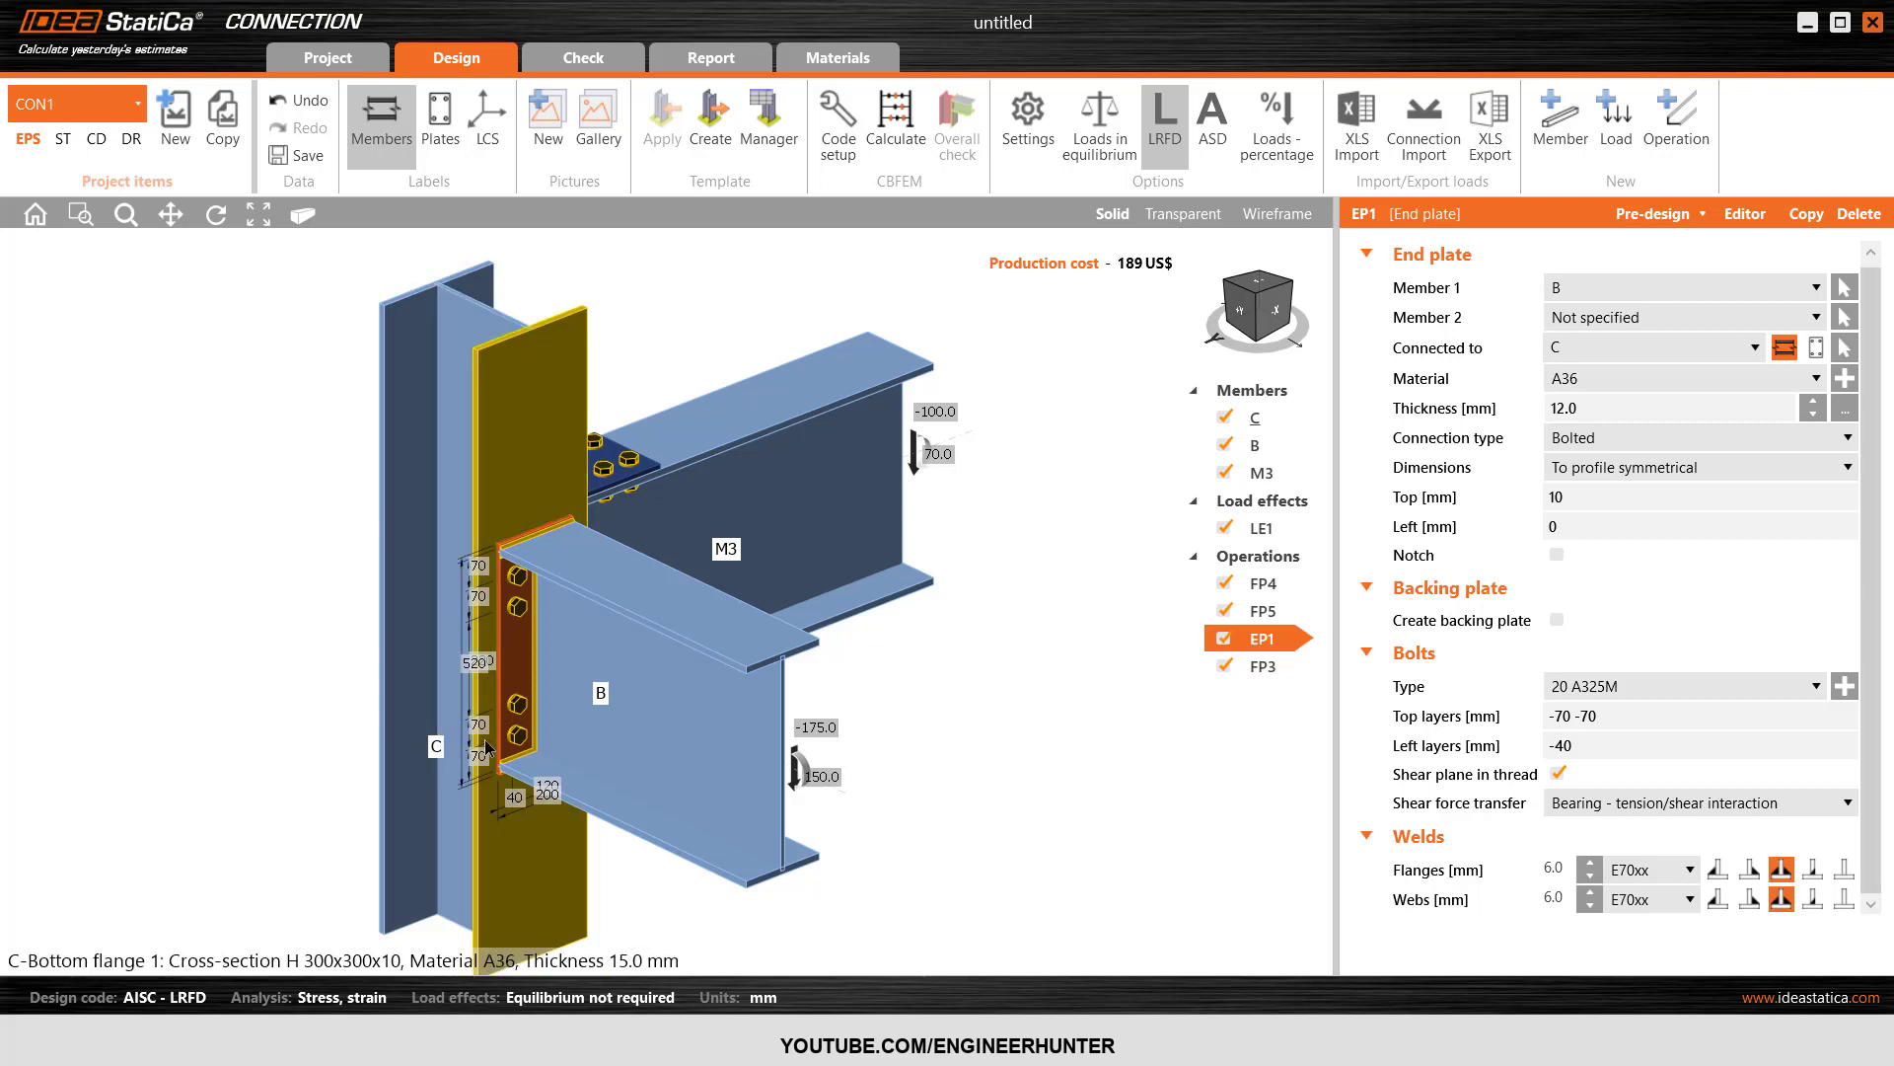
left_click(1691, 134)
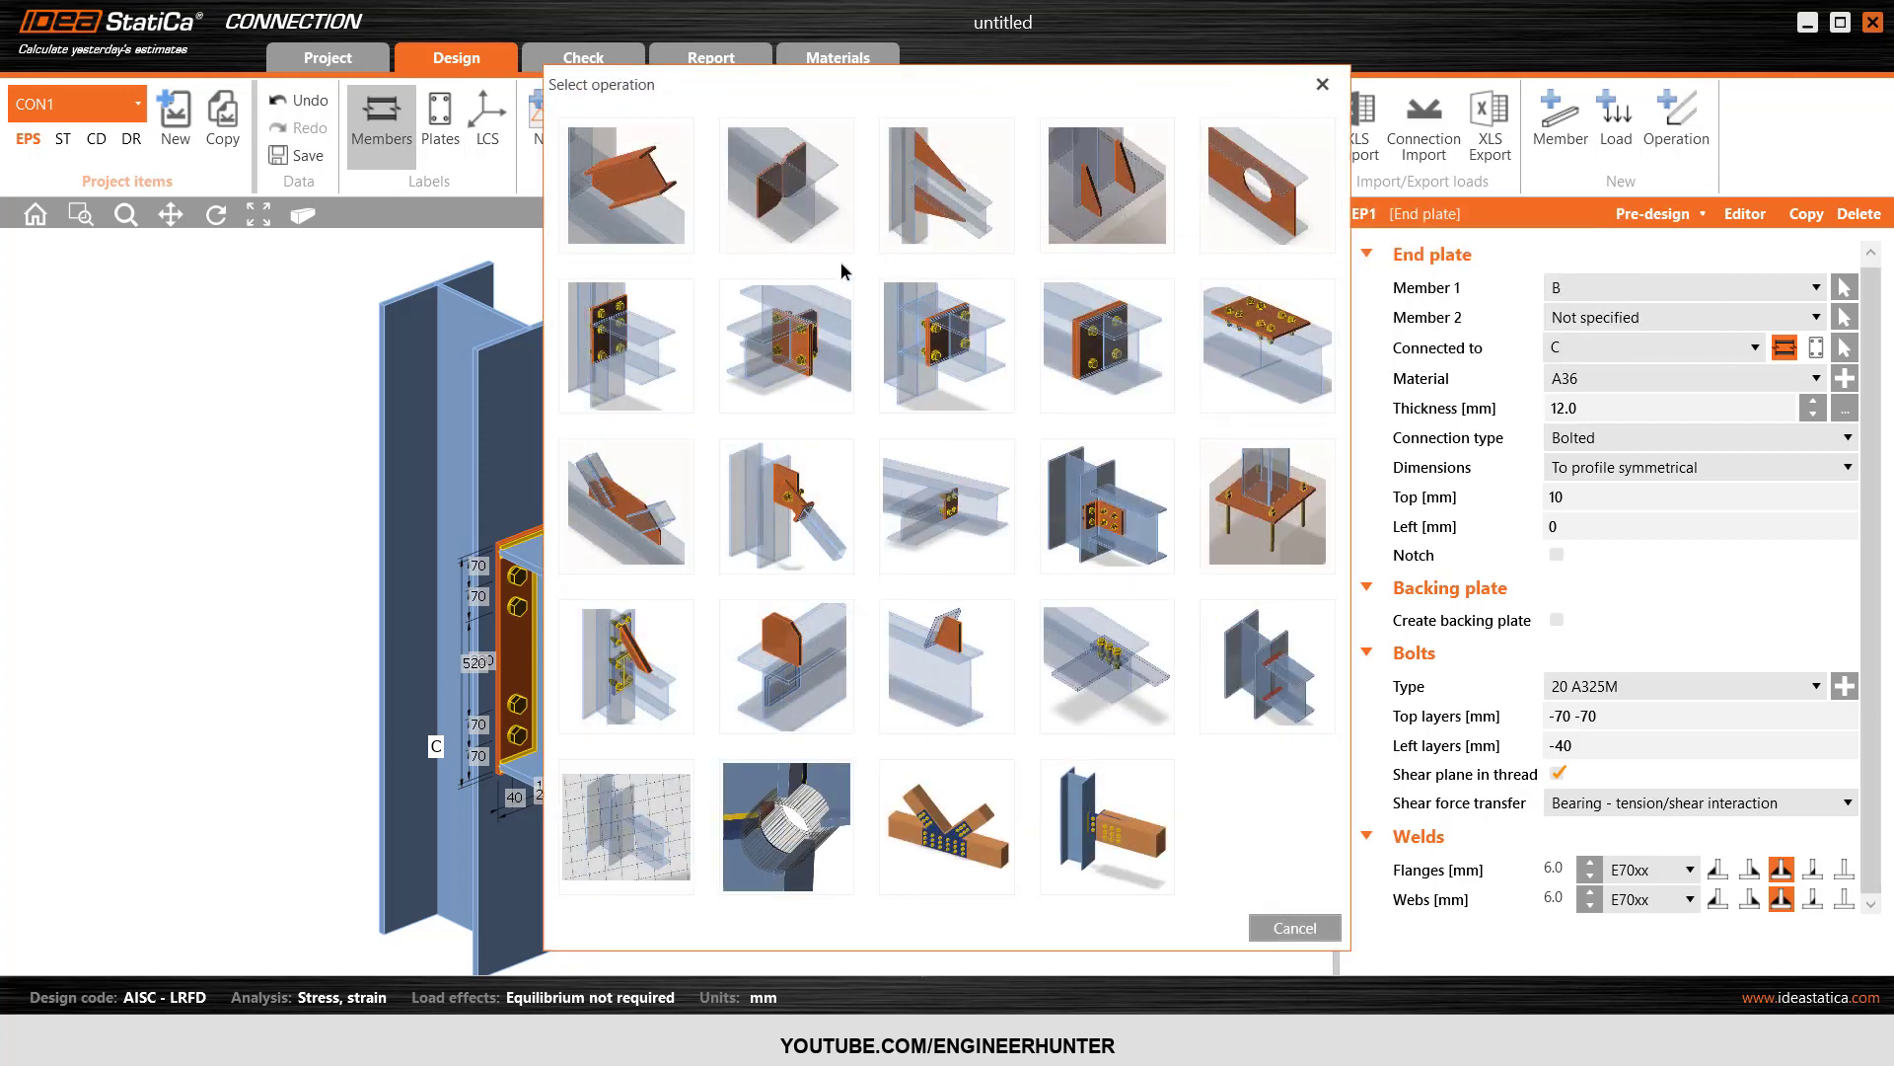
left_click(778, 185)
left_click(1505, 418)
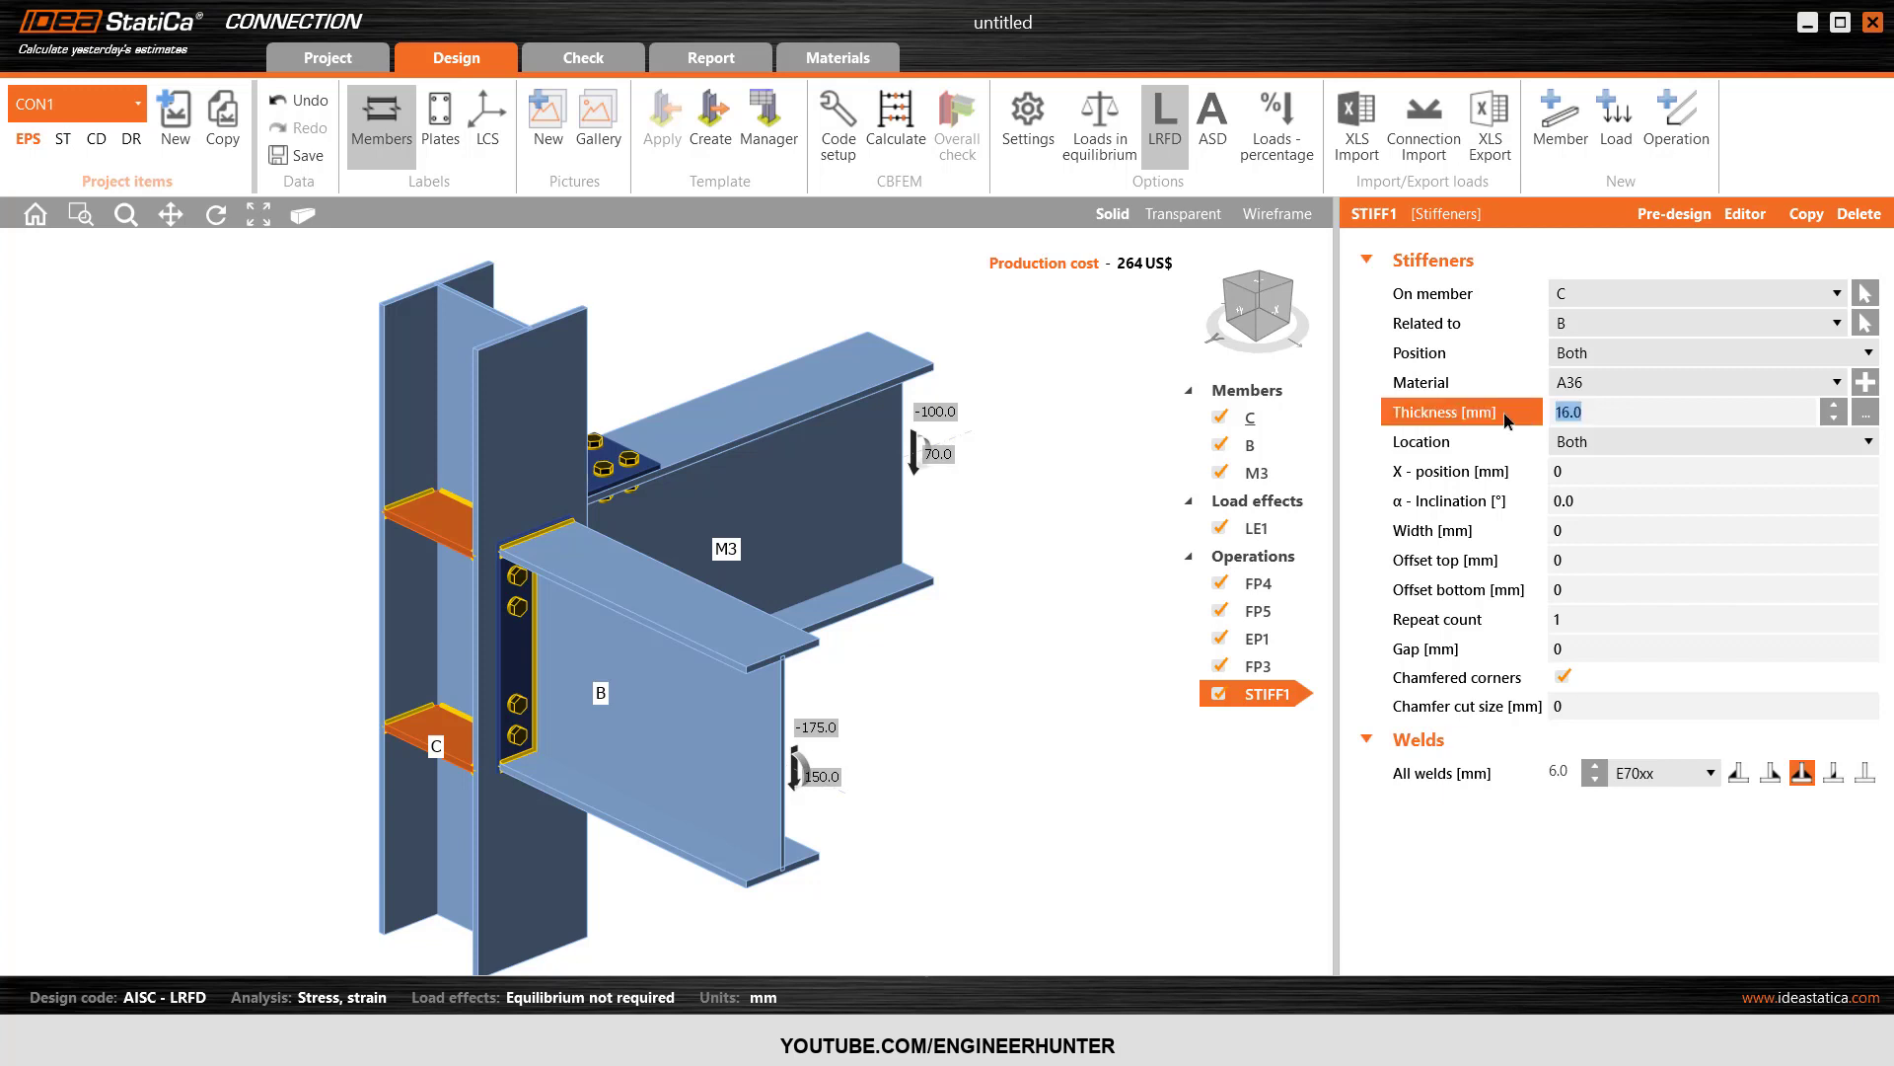
type("6")
key("Tab")
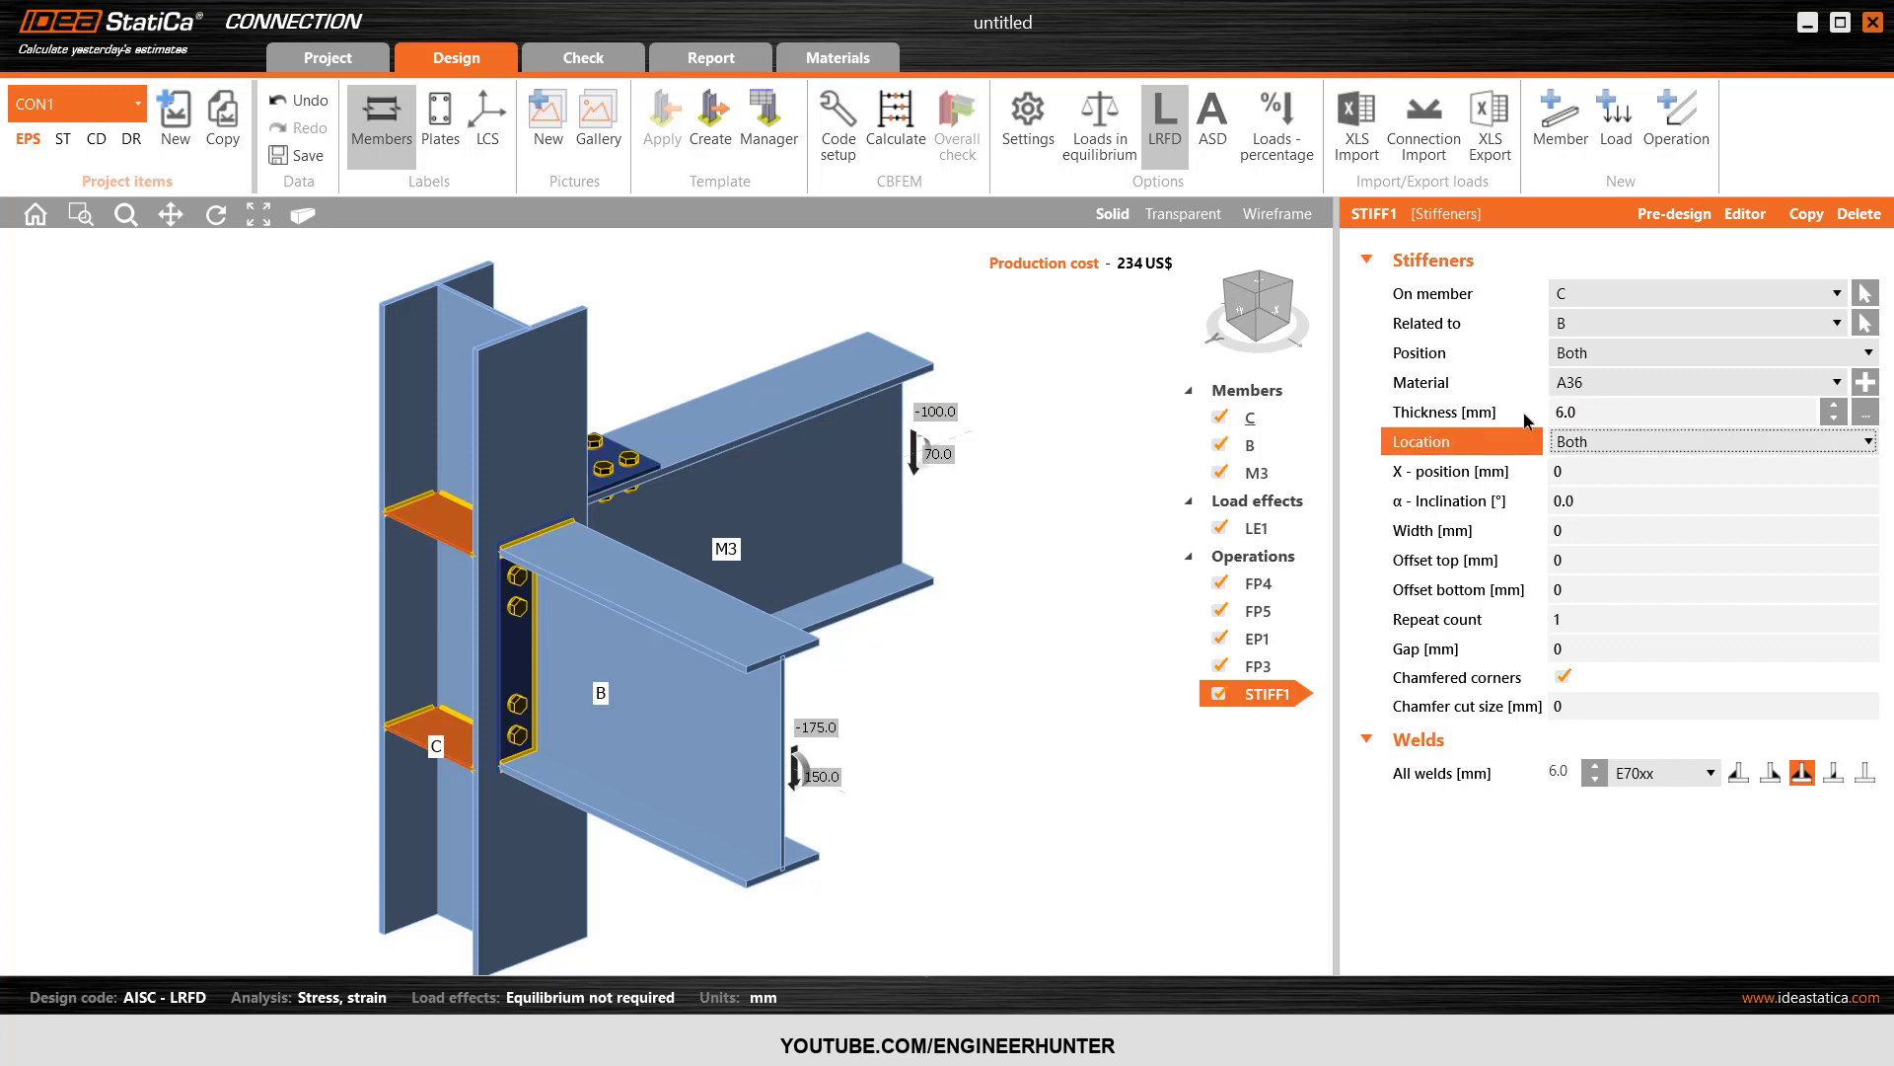
left_click(1773, 775)
left_click(1773, 774)
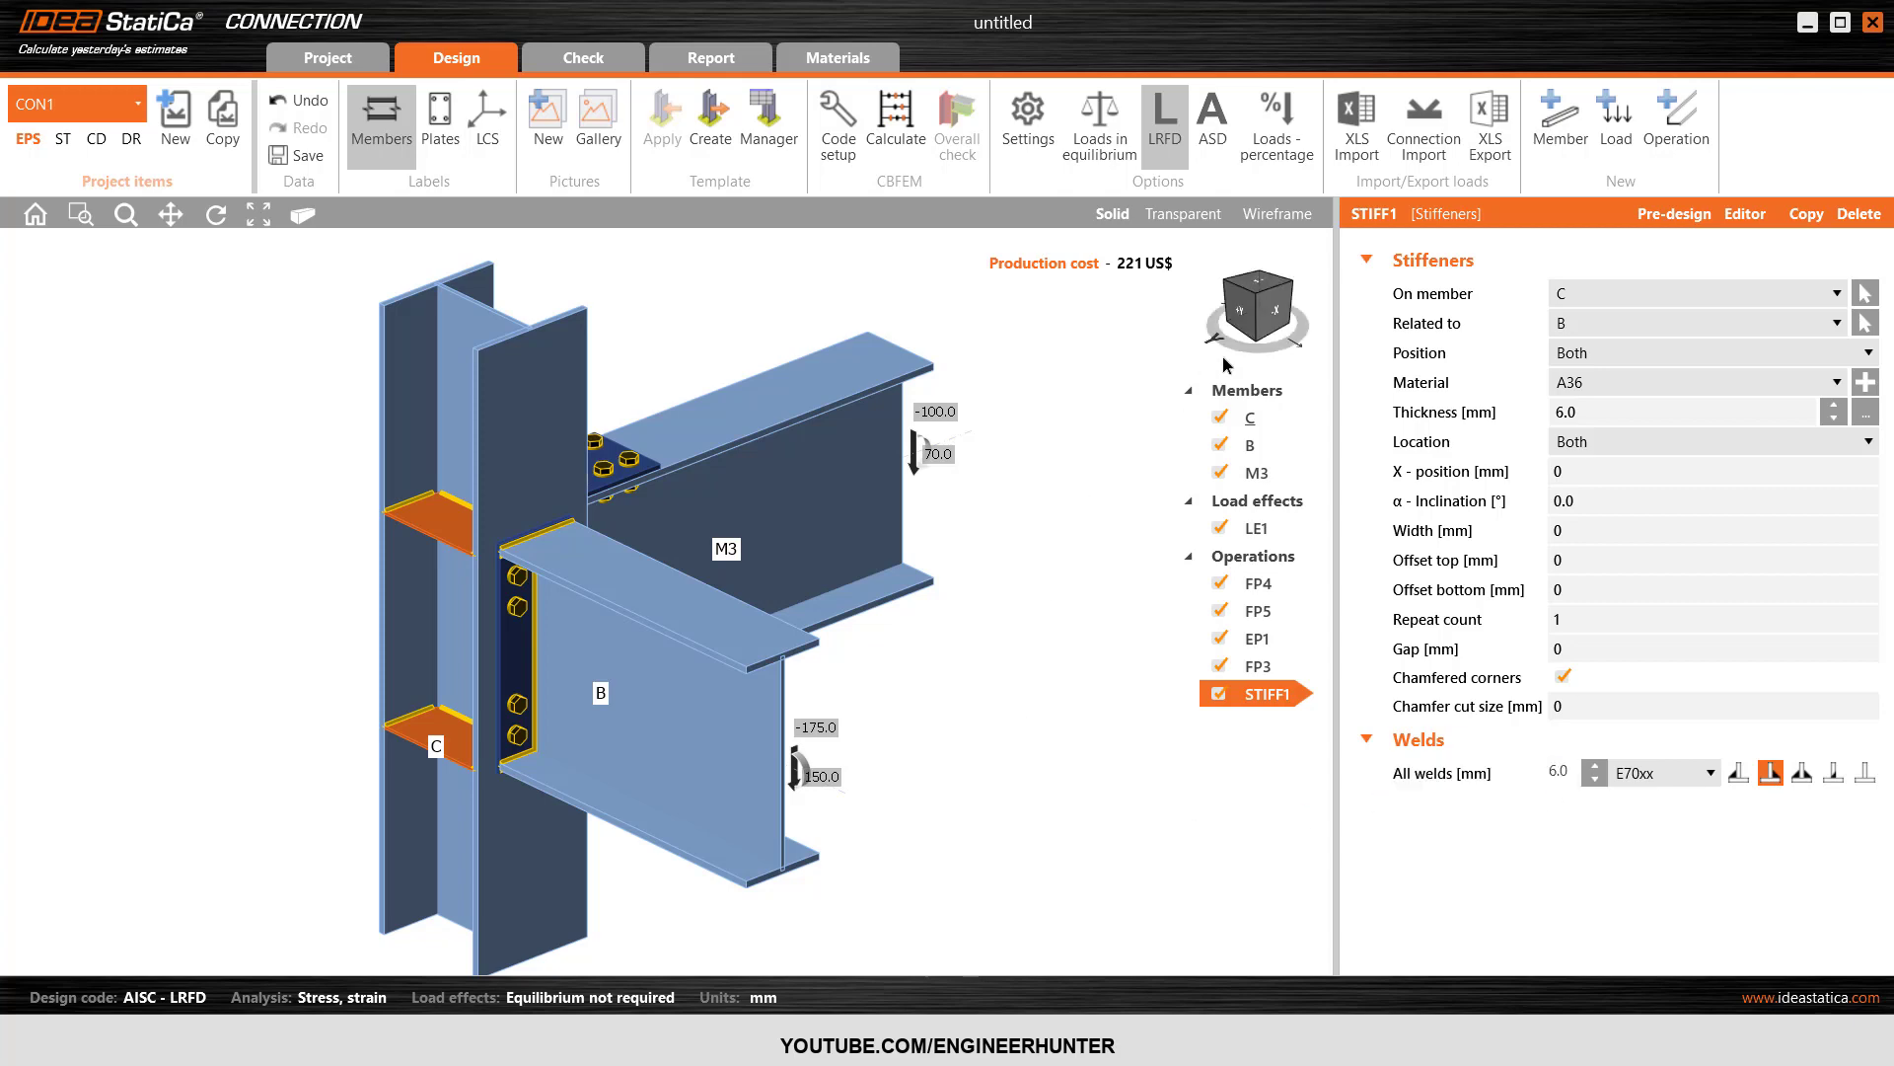
- Set the location of the column stiffeners STIFF1 to Front and check their placement in the joint
left_click(1251, 308)
left_click(1198, 262)
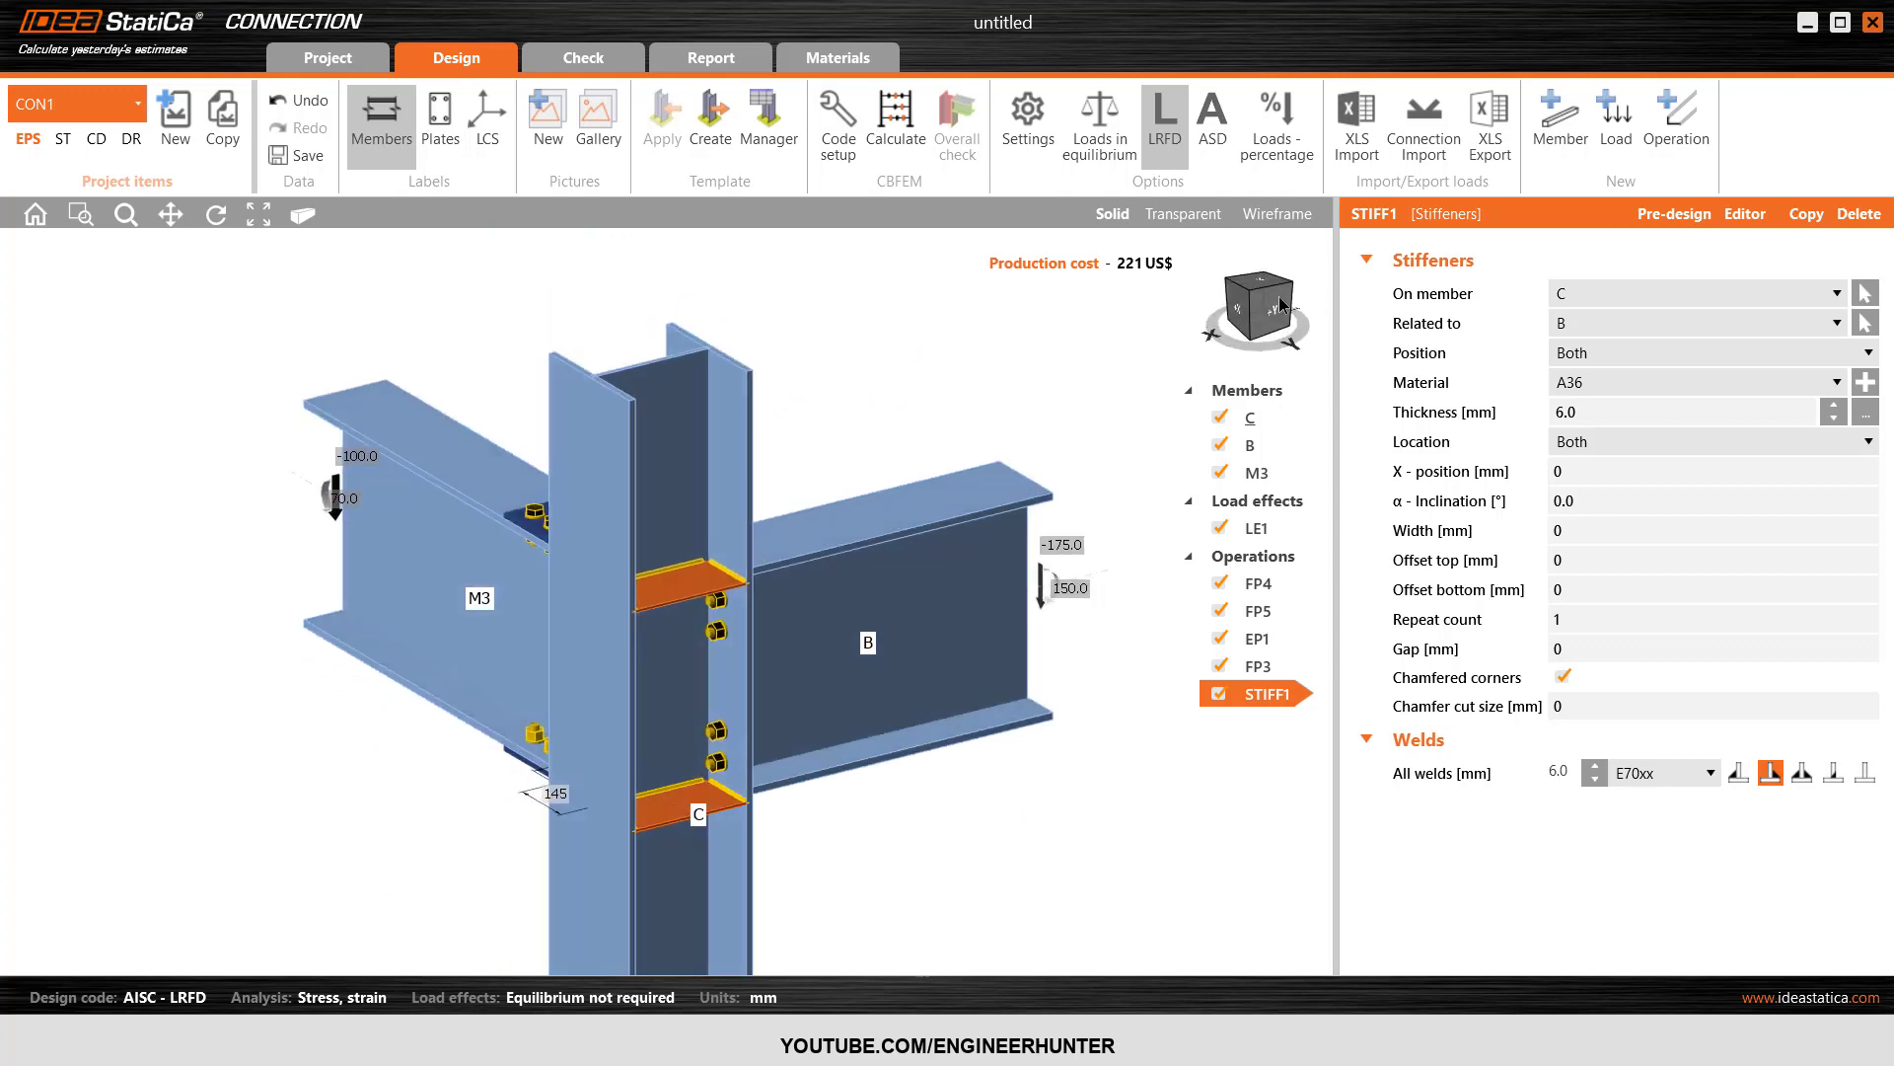
scroll(779, 428, "up", 3)
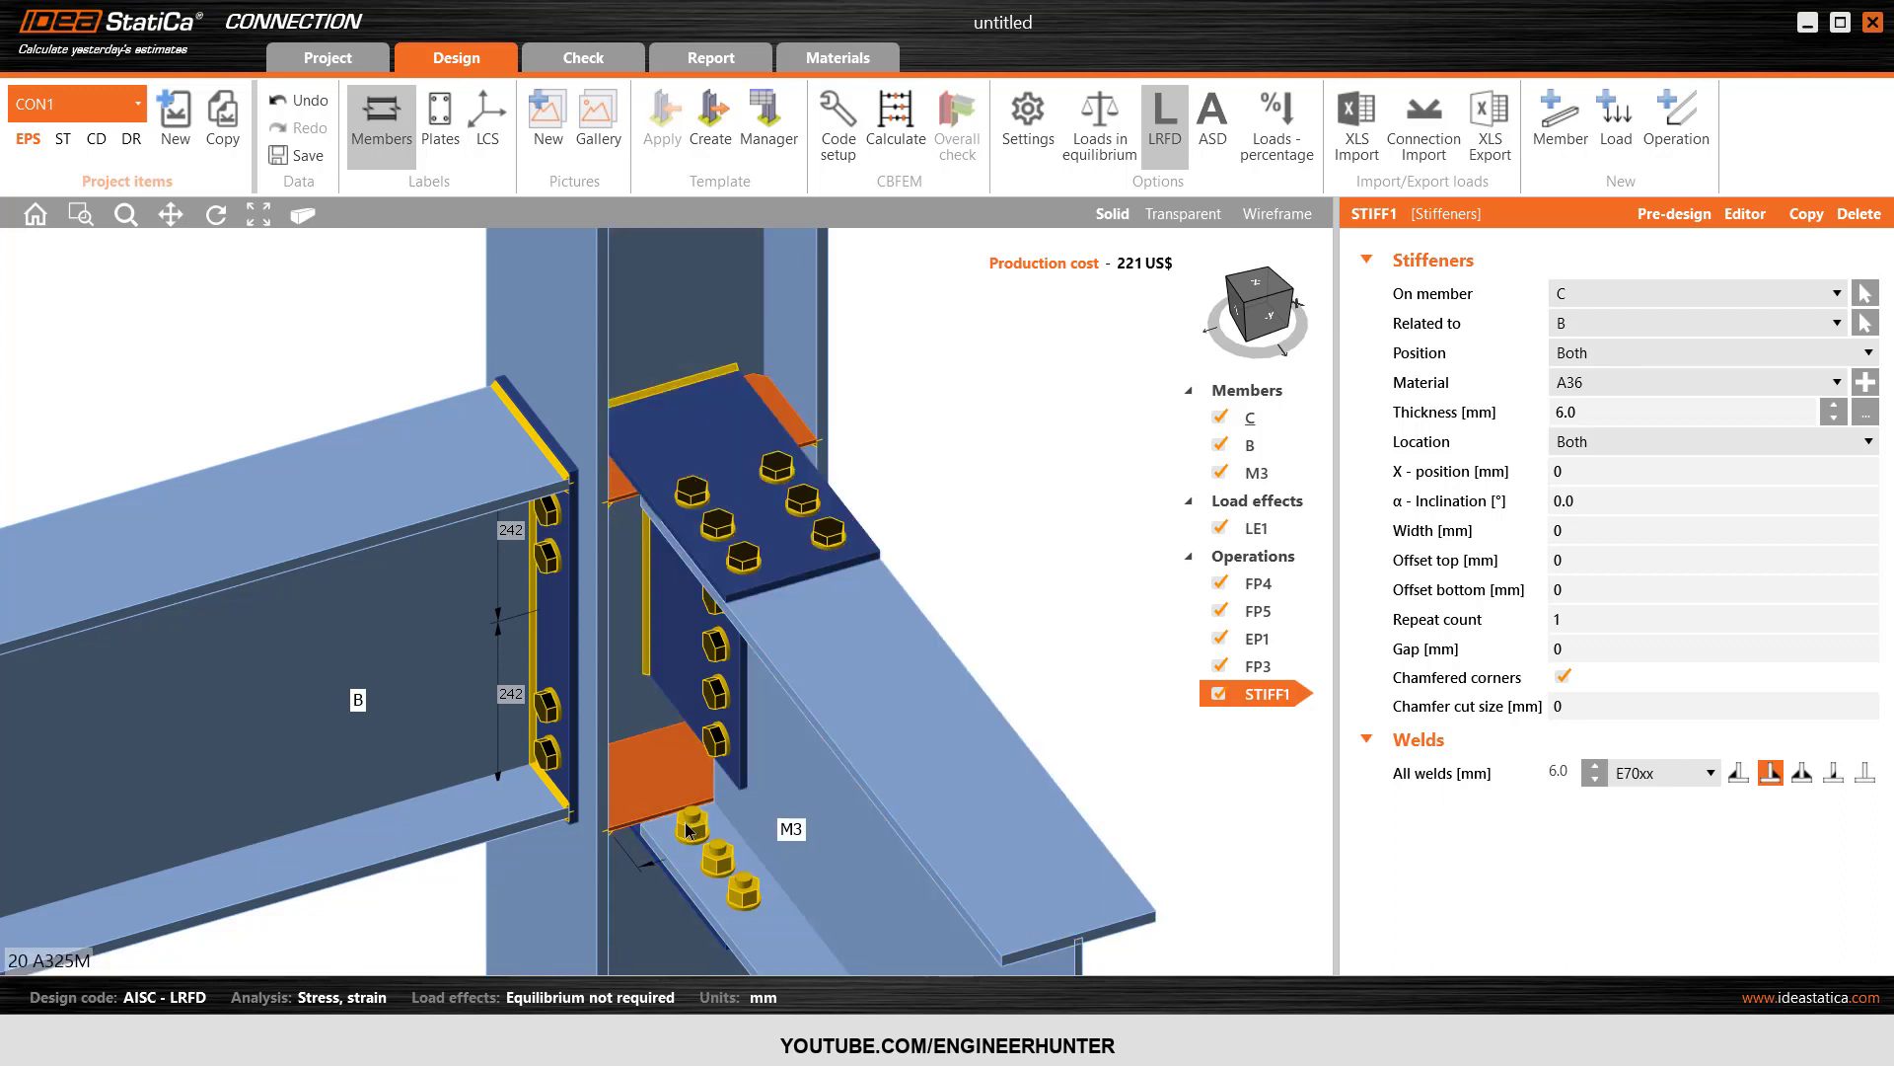
scroll(659, 691, "down", 3)
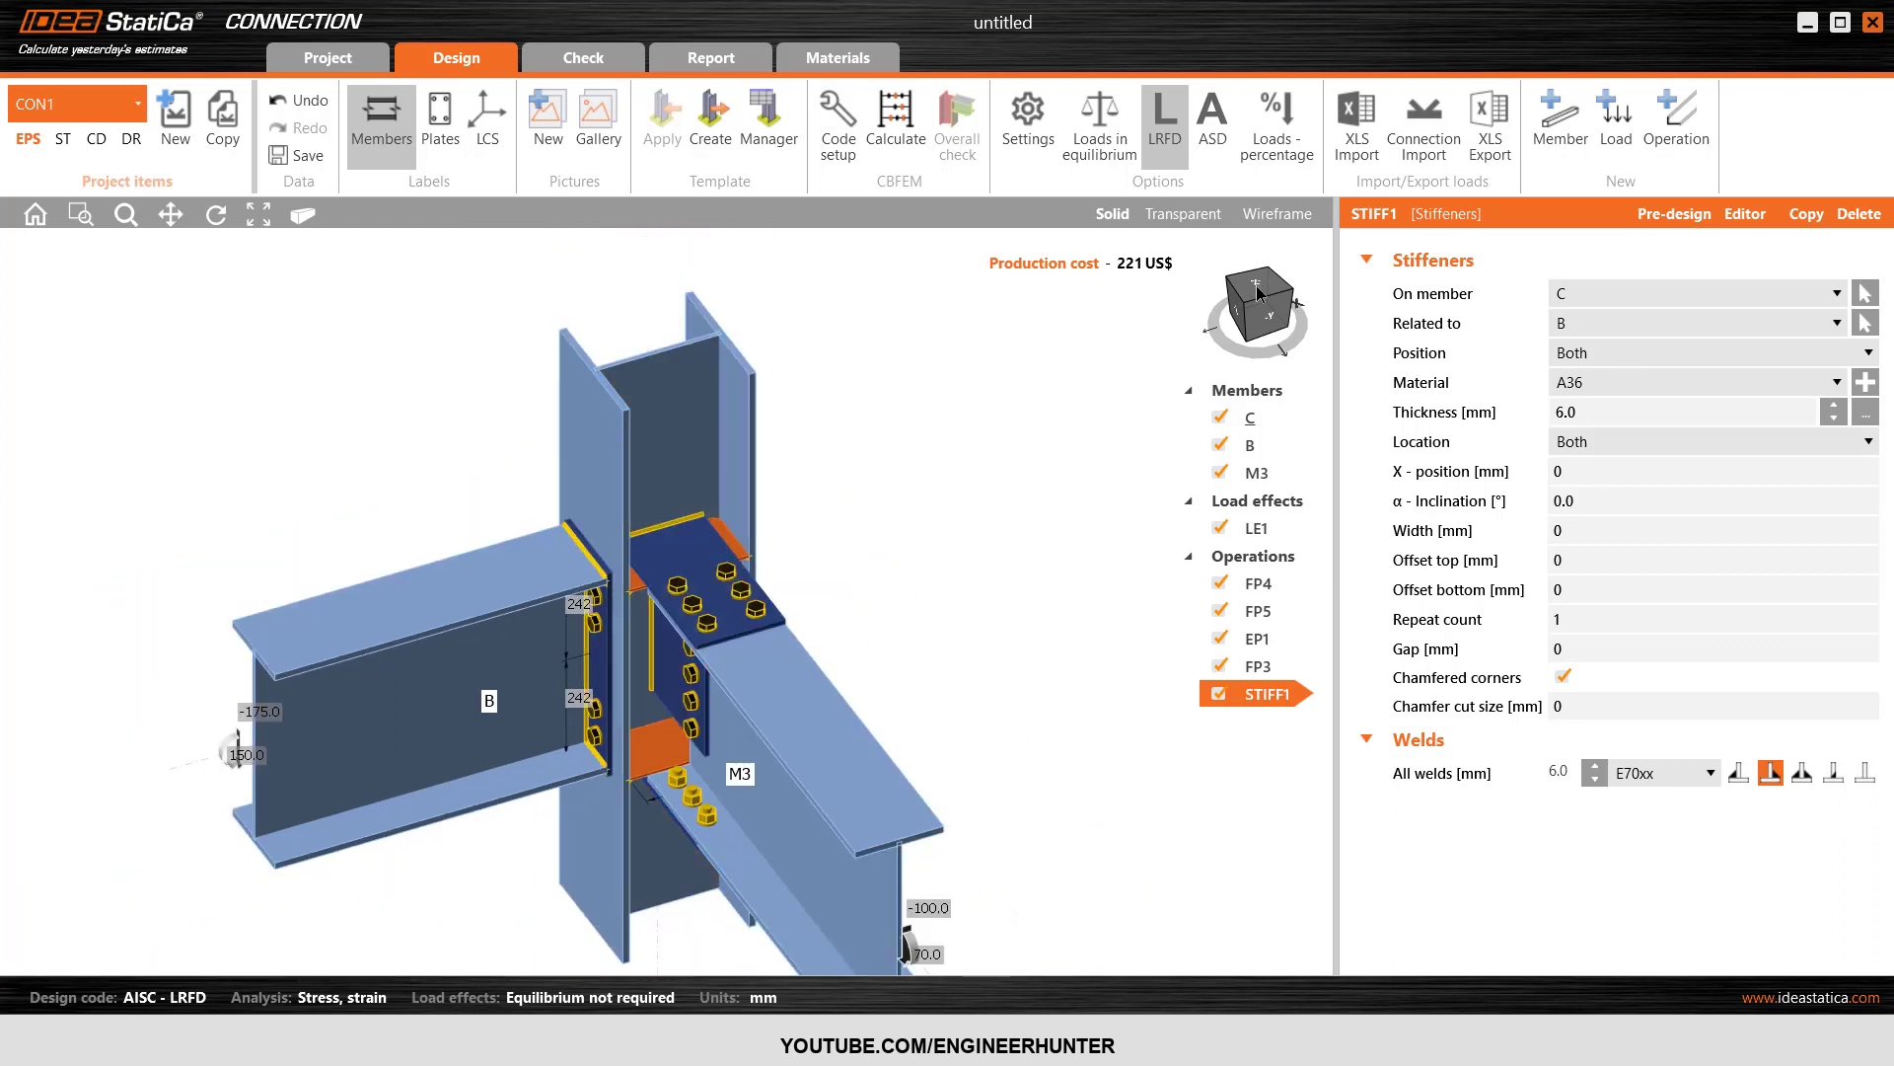
left_click(1257, 287)
scroll(627, 689, "up", 5)
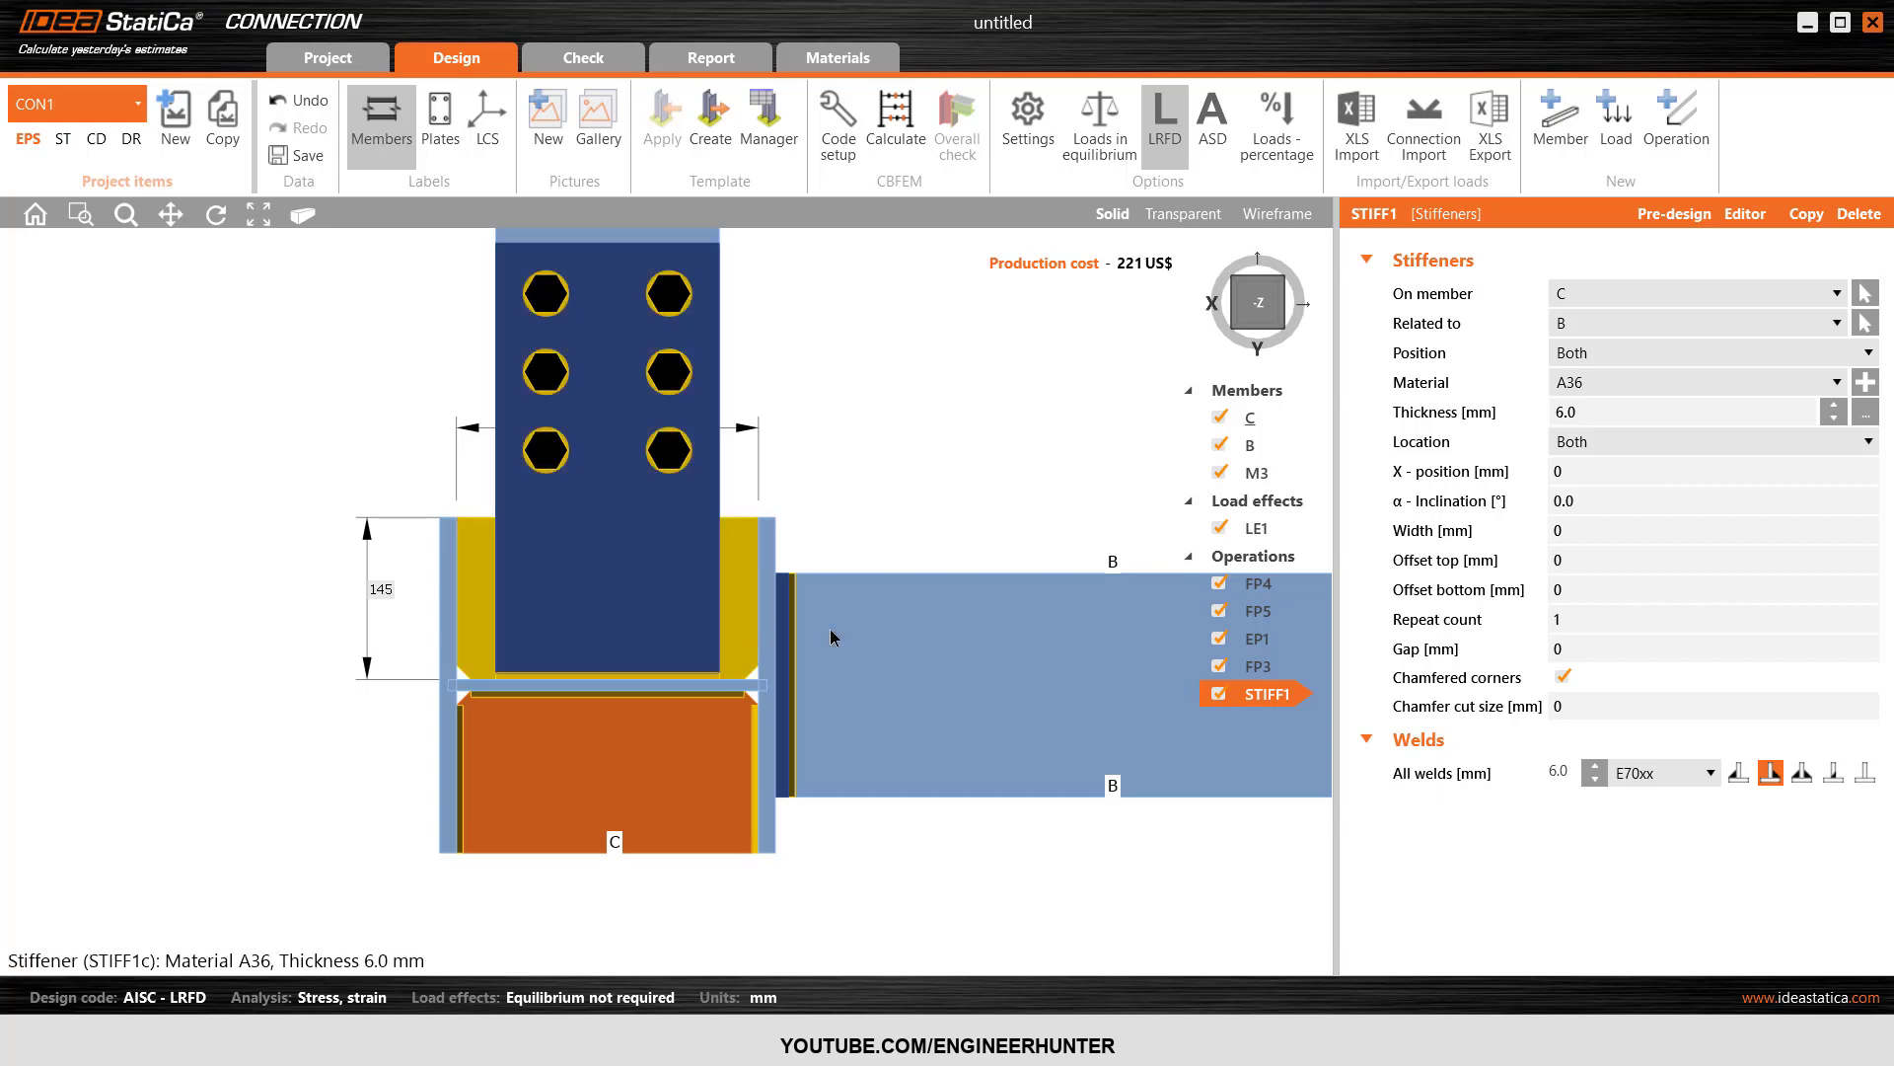
left_click(1591, 452)
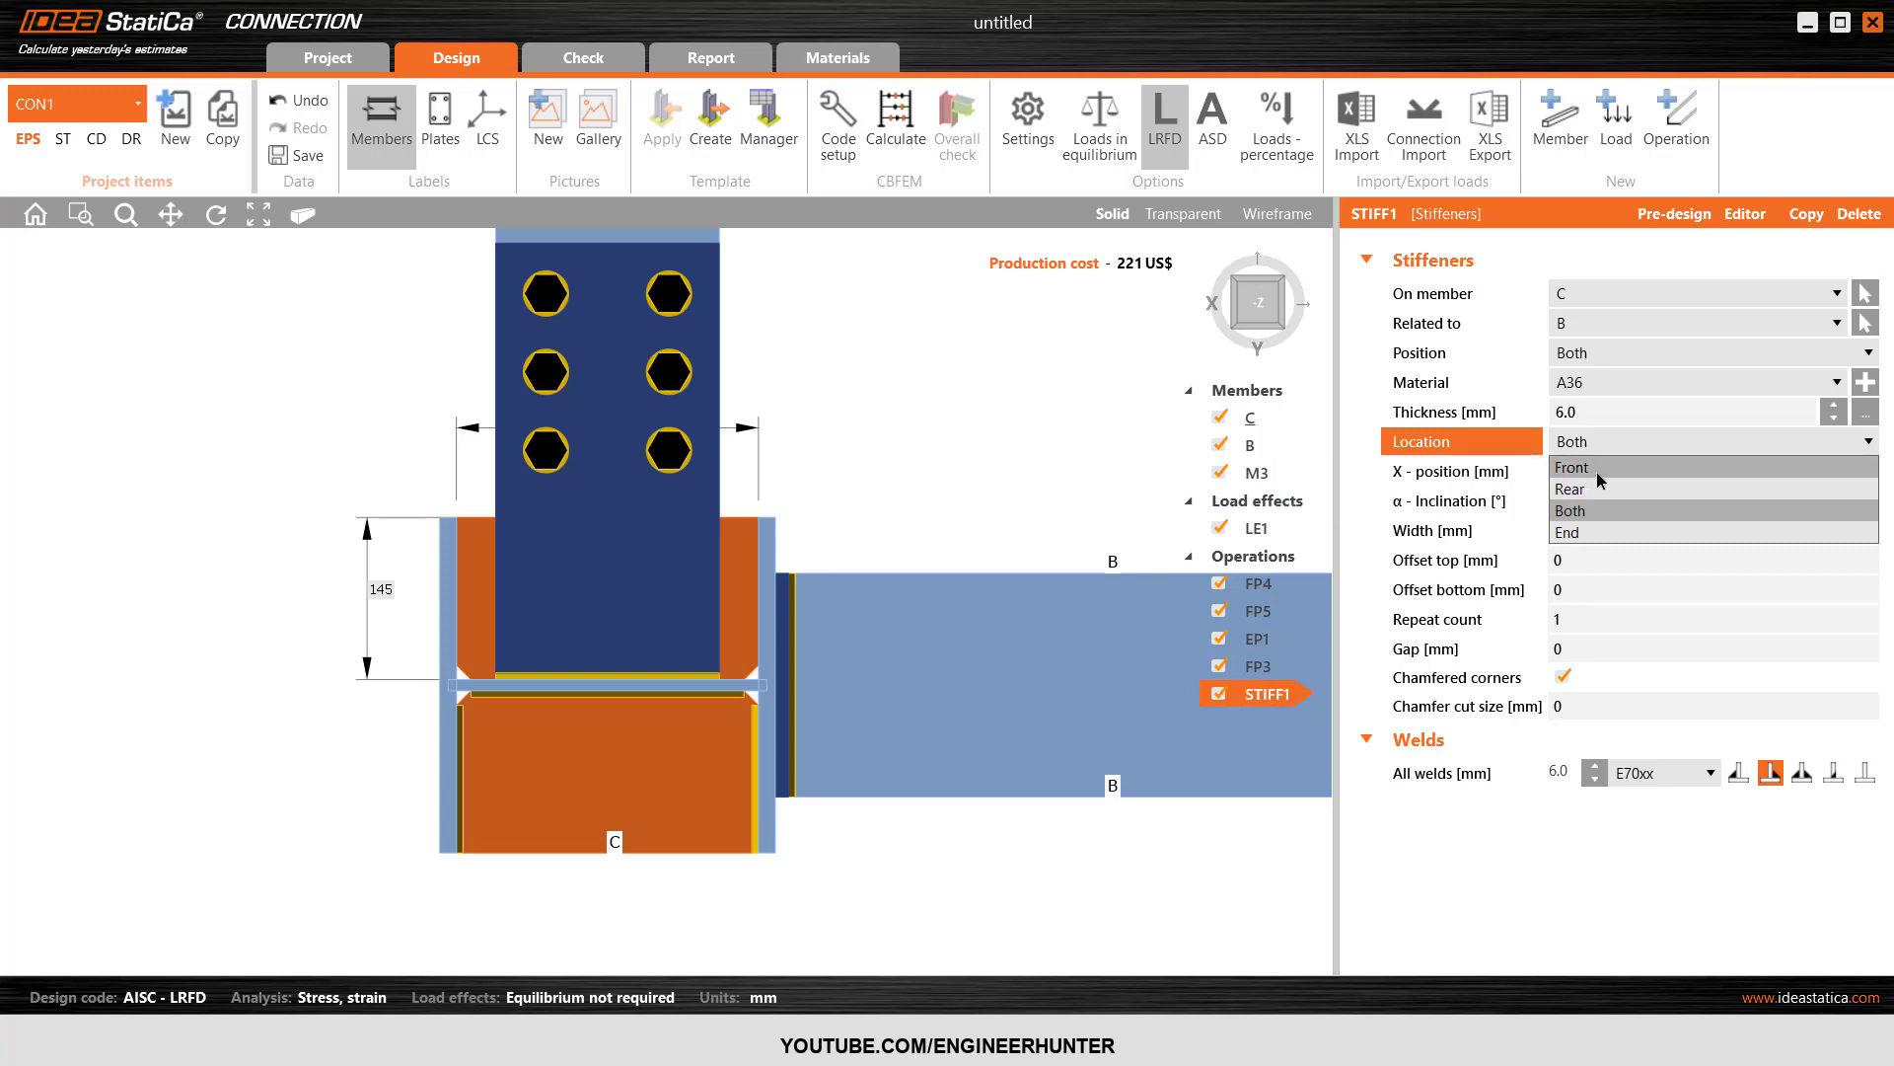
left_click(1591, 470)
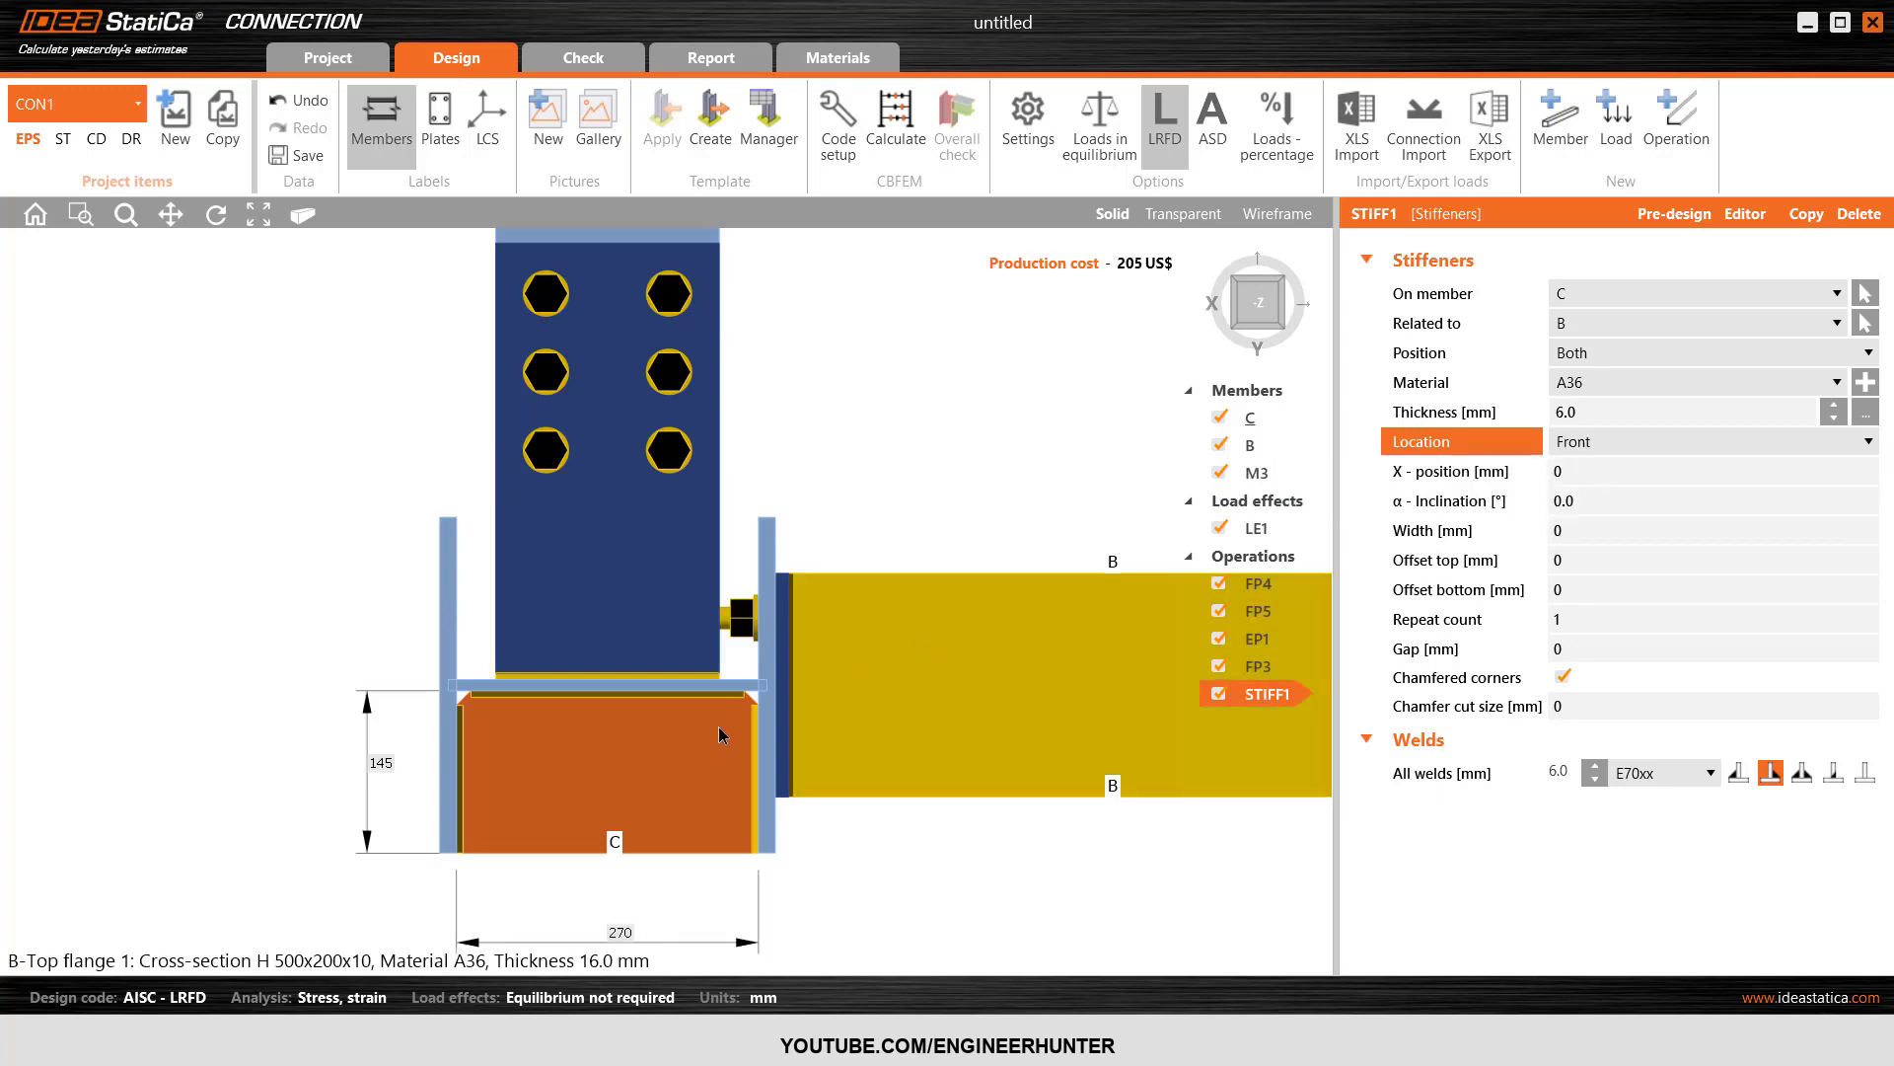
left_click(1286, 323)
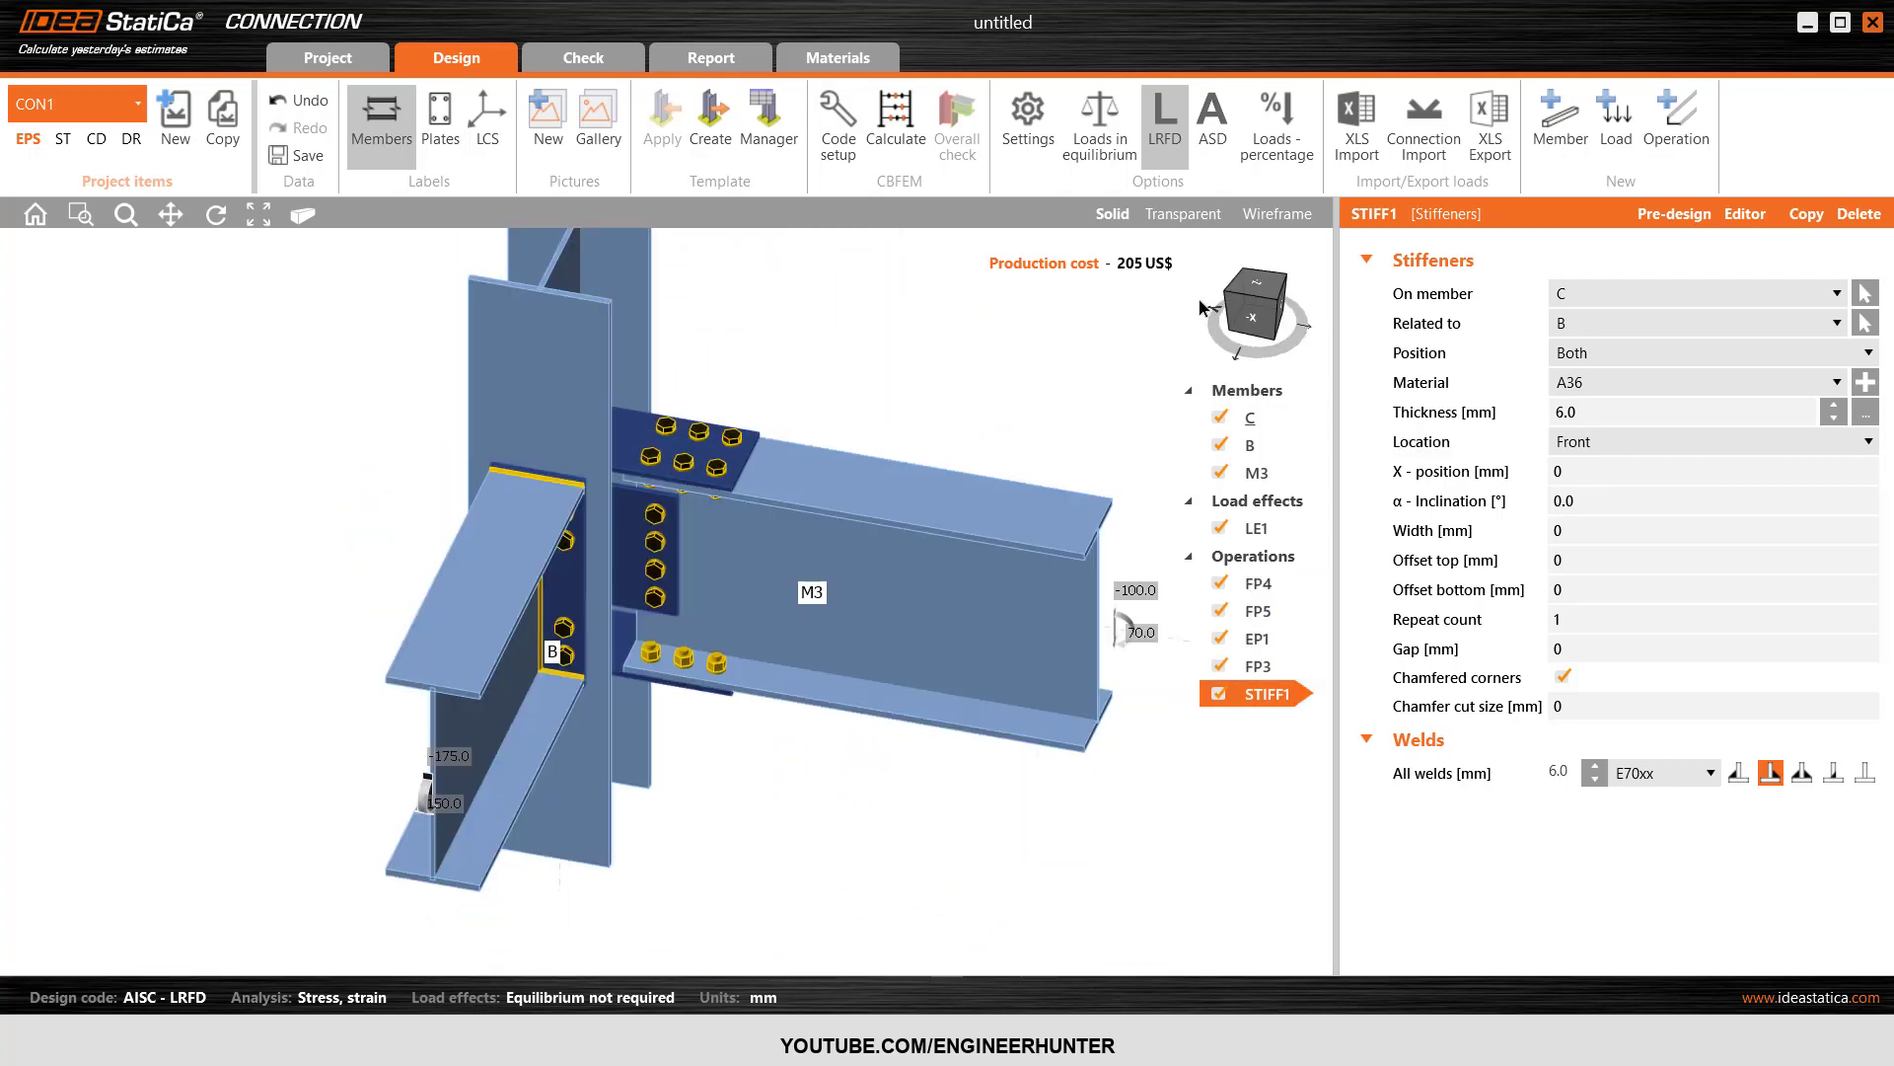
left_click_drag(1200, 308, 1249, 293)
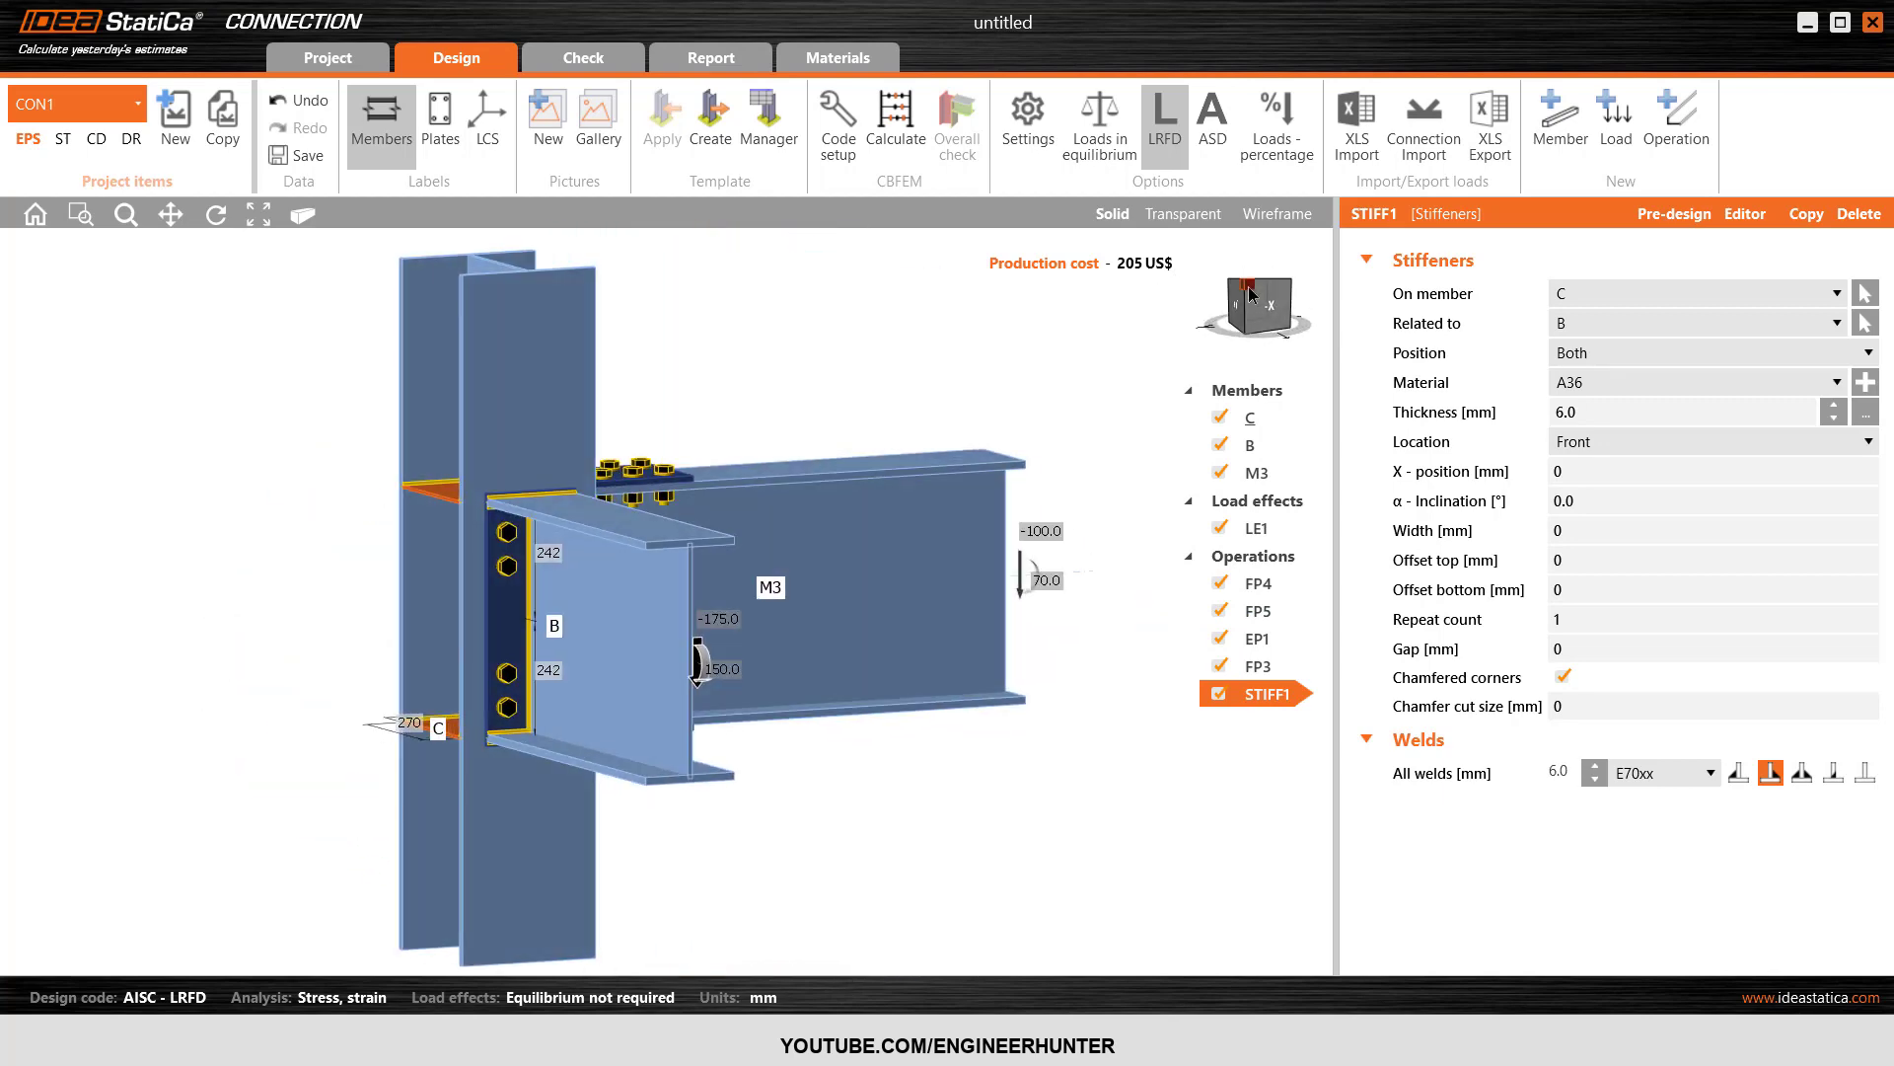
left_click(1249, 293)
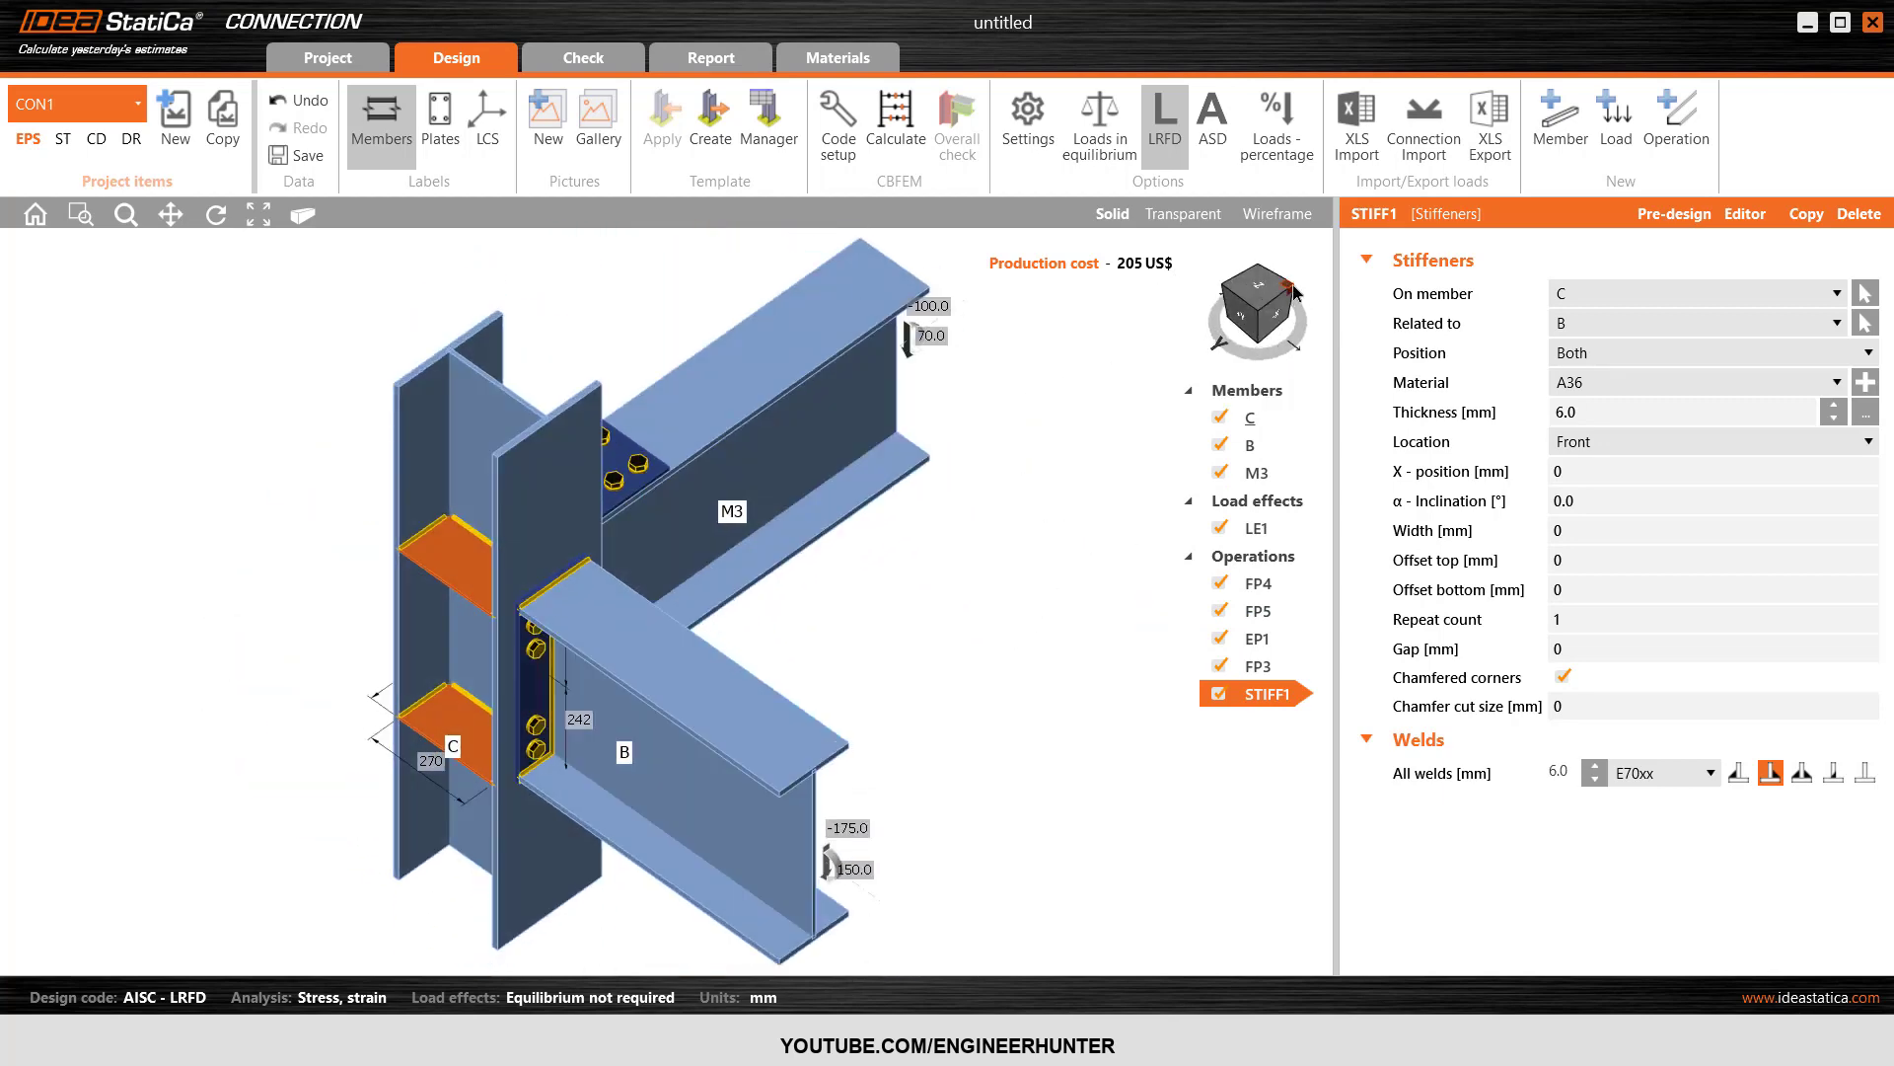
- Calculate the connection with the new column stiffeners and inspect the overall check of the joint from several sides
left_click(1290, 288)
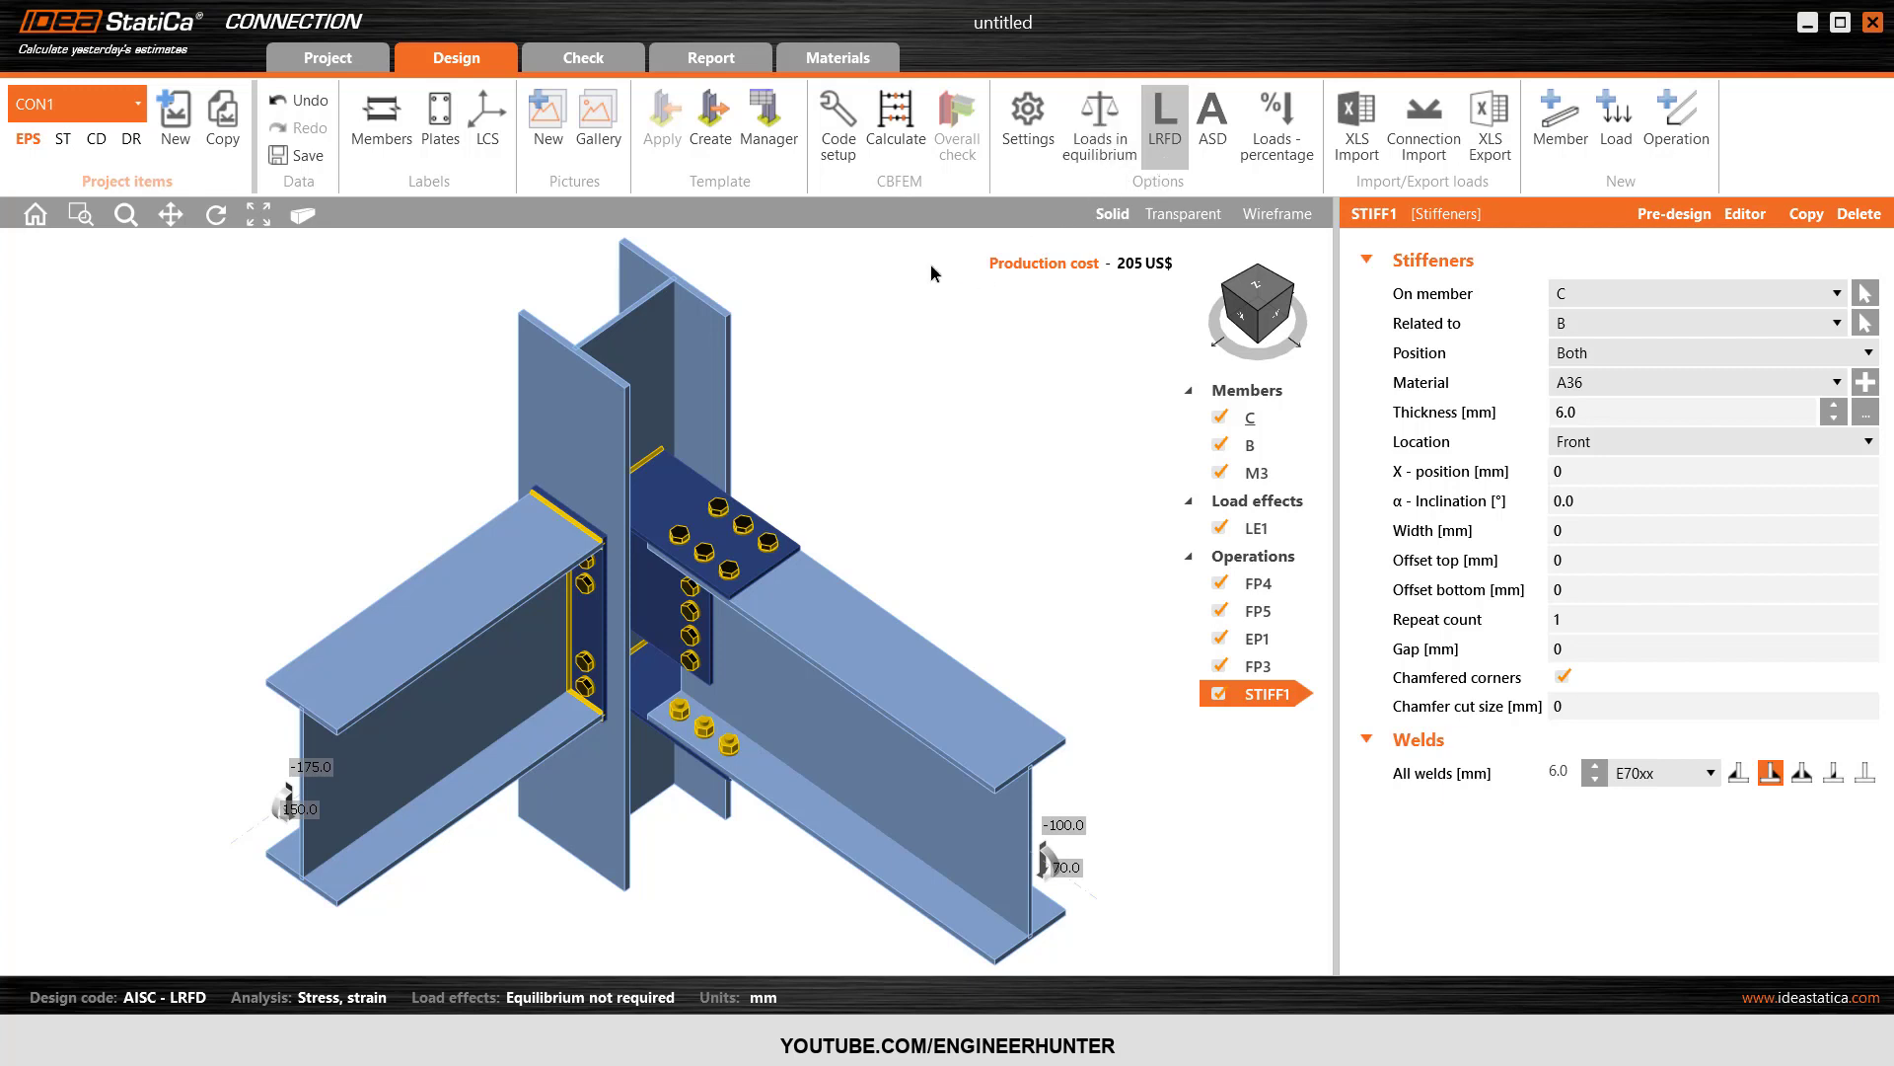
left_click(908, 168)
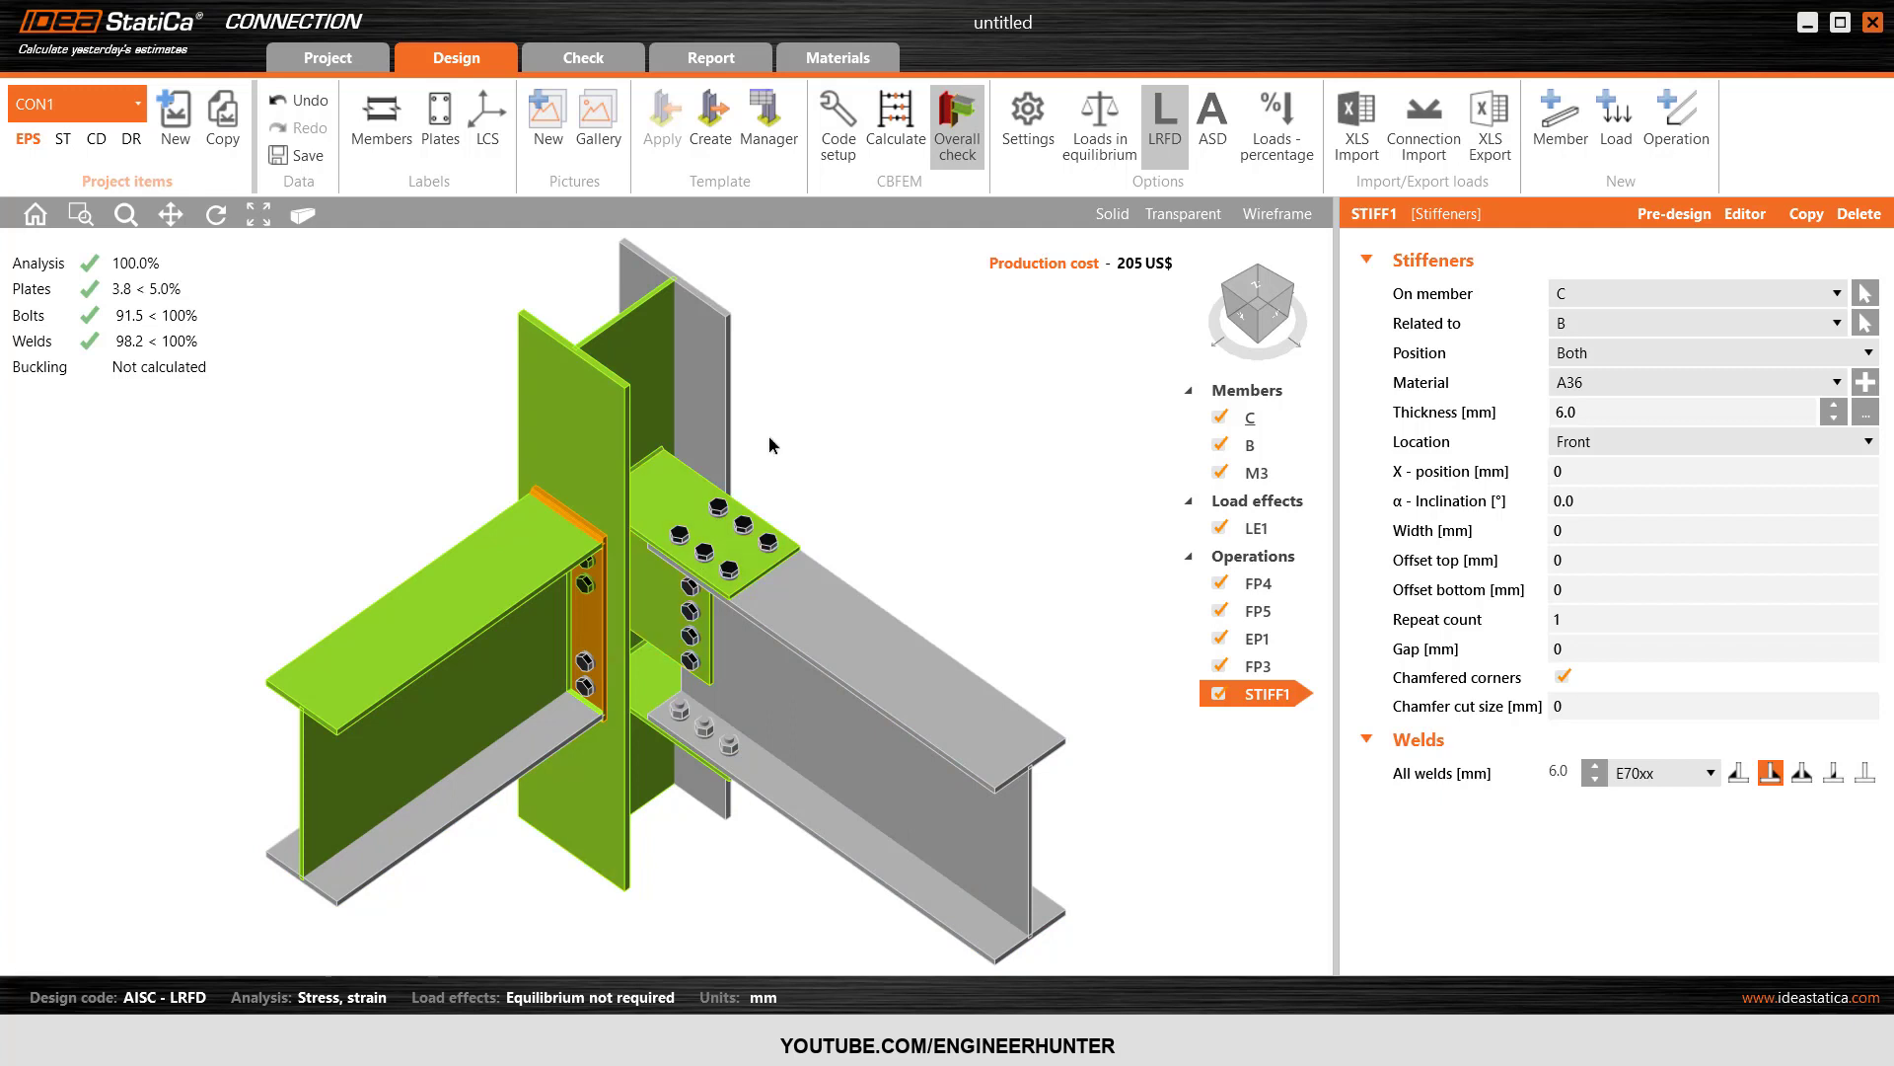
left_click(1263, 323)
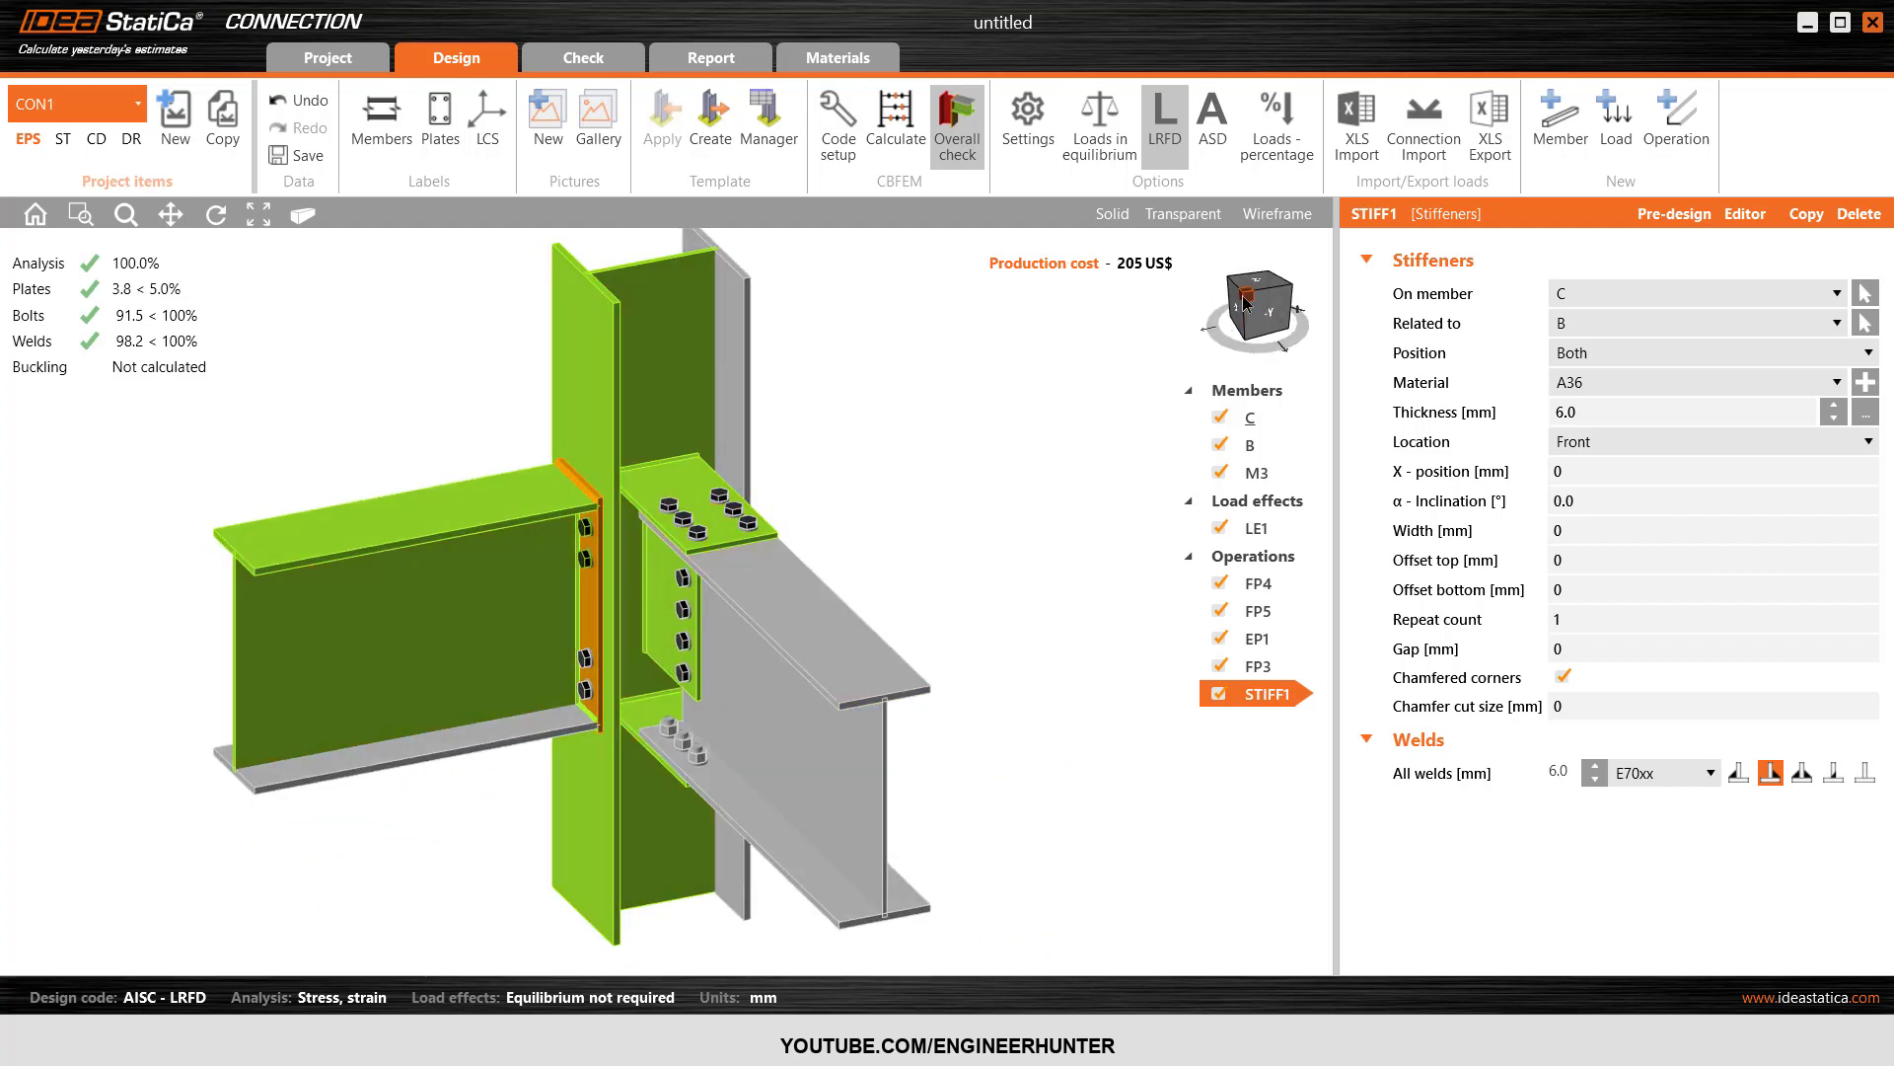
mouse_move(1243, 297)
left_mouse_down()
mouse_move(1200, 259)
mouse_move(1328, 303)
mouse_move(1346, 282)
mouse_move(1246, 300)
mouse_move(1227, 283)
left_mouse_up()
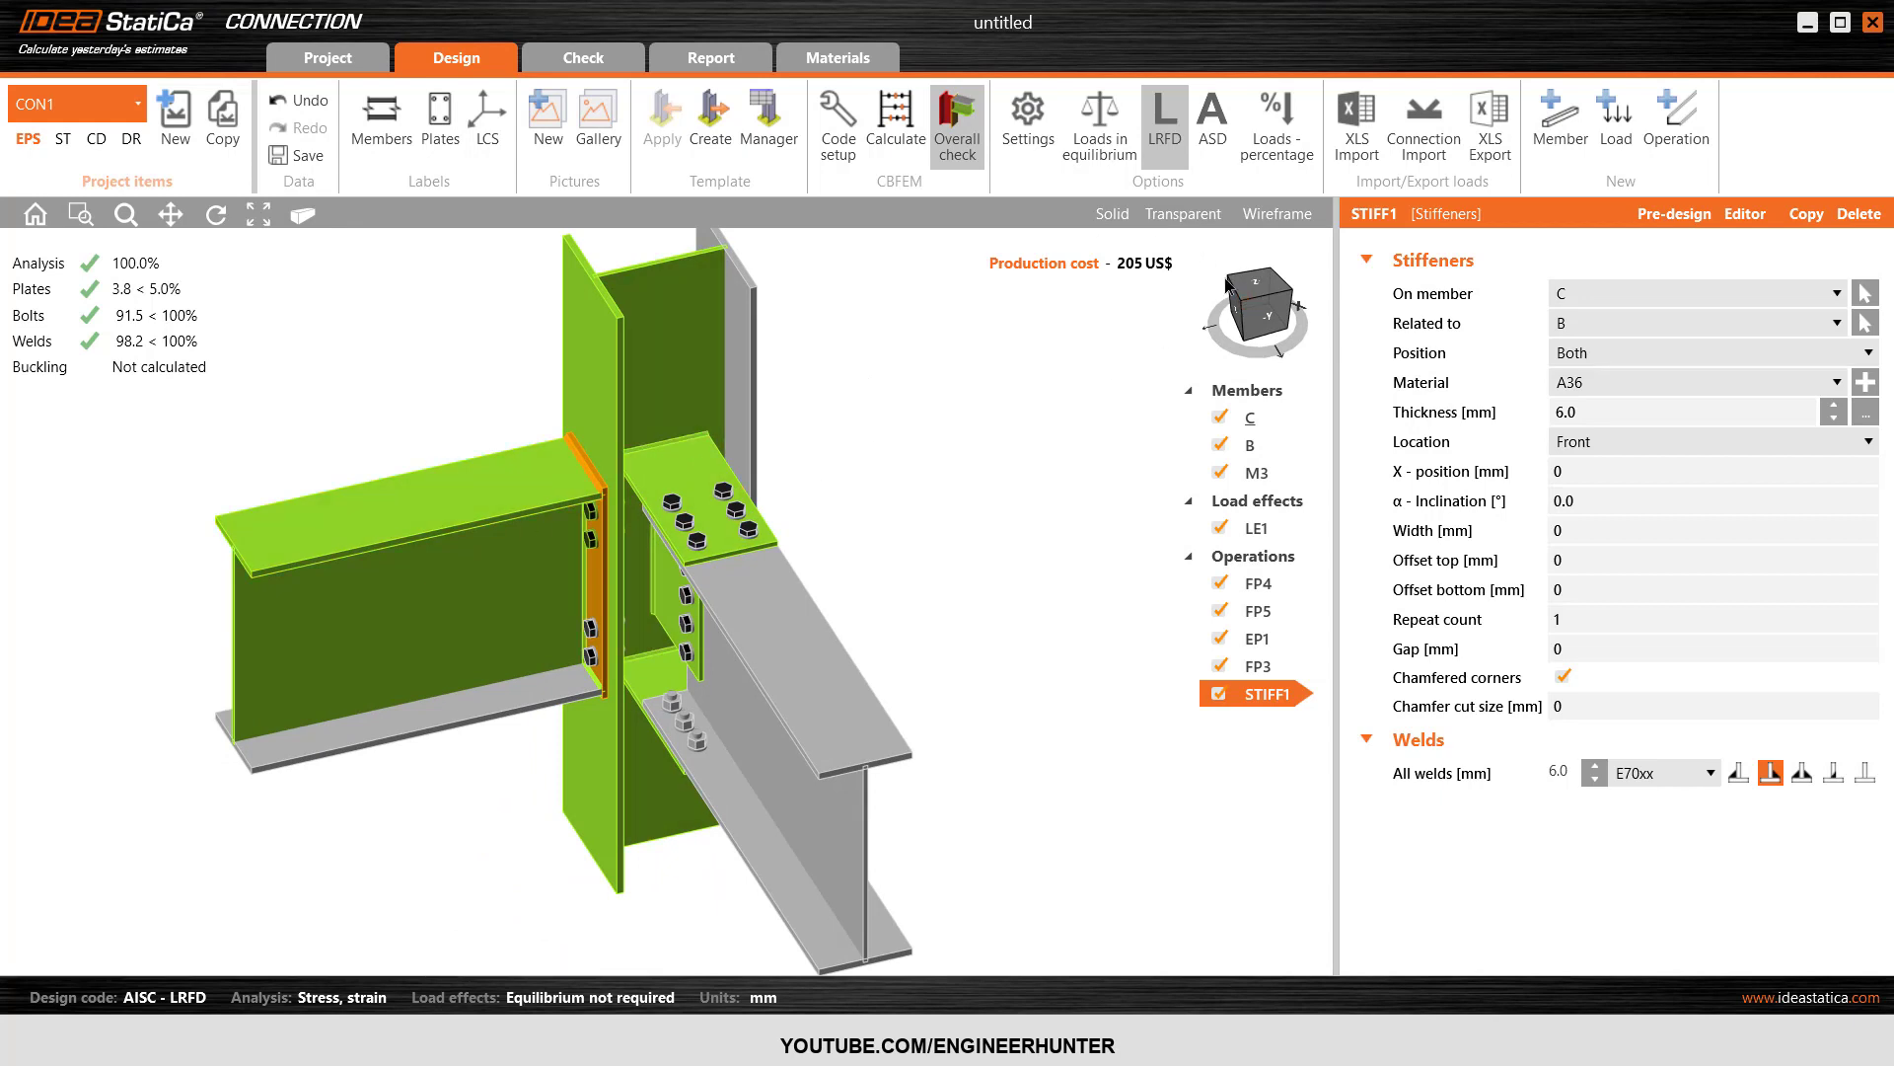
left_click(1227, 285)
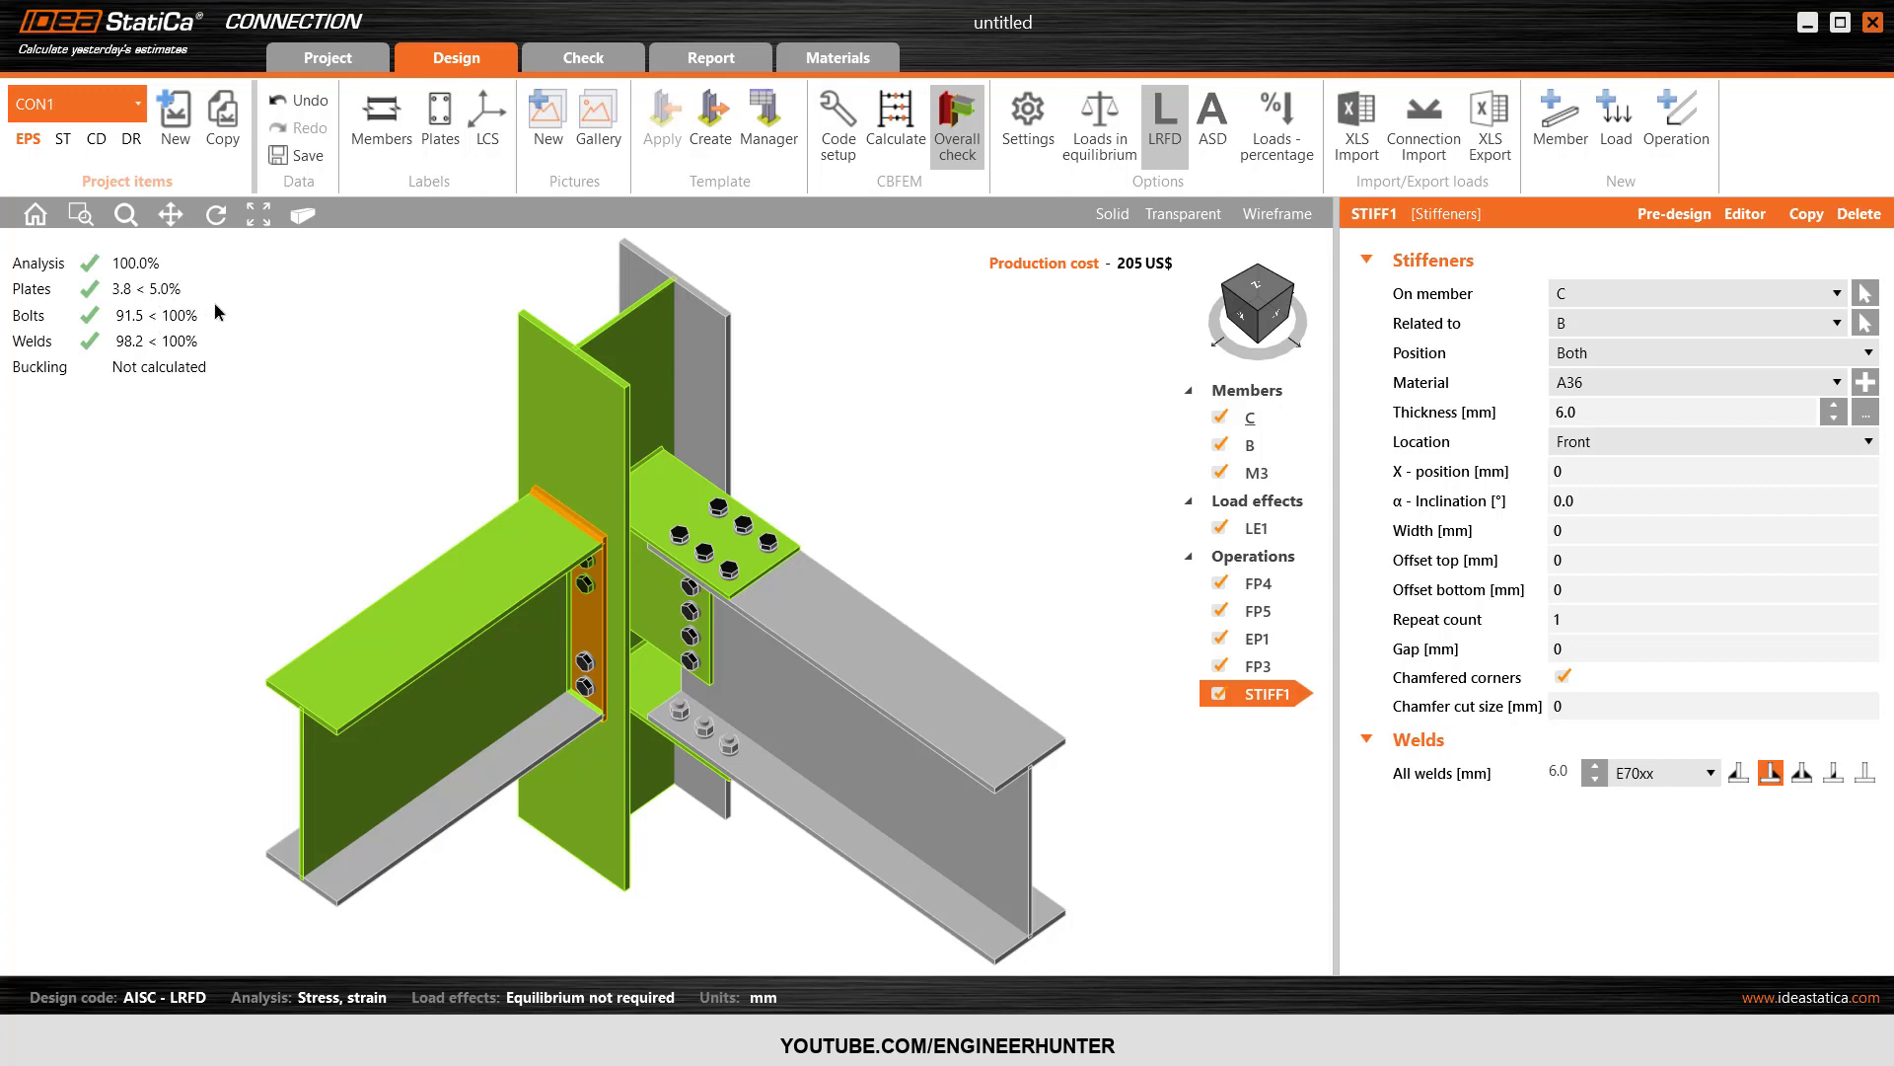
left_click(1247, 293)
left_click(1249, 296)
left_click(1247, 308)
left_click_drag(1221, 275, 1287, 314)
left_click(1258, 306)
- Review the check result tables for the plates, bolts and welds of the connection
left_click(545, 63)
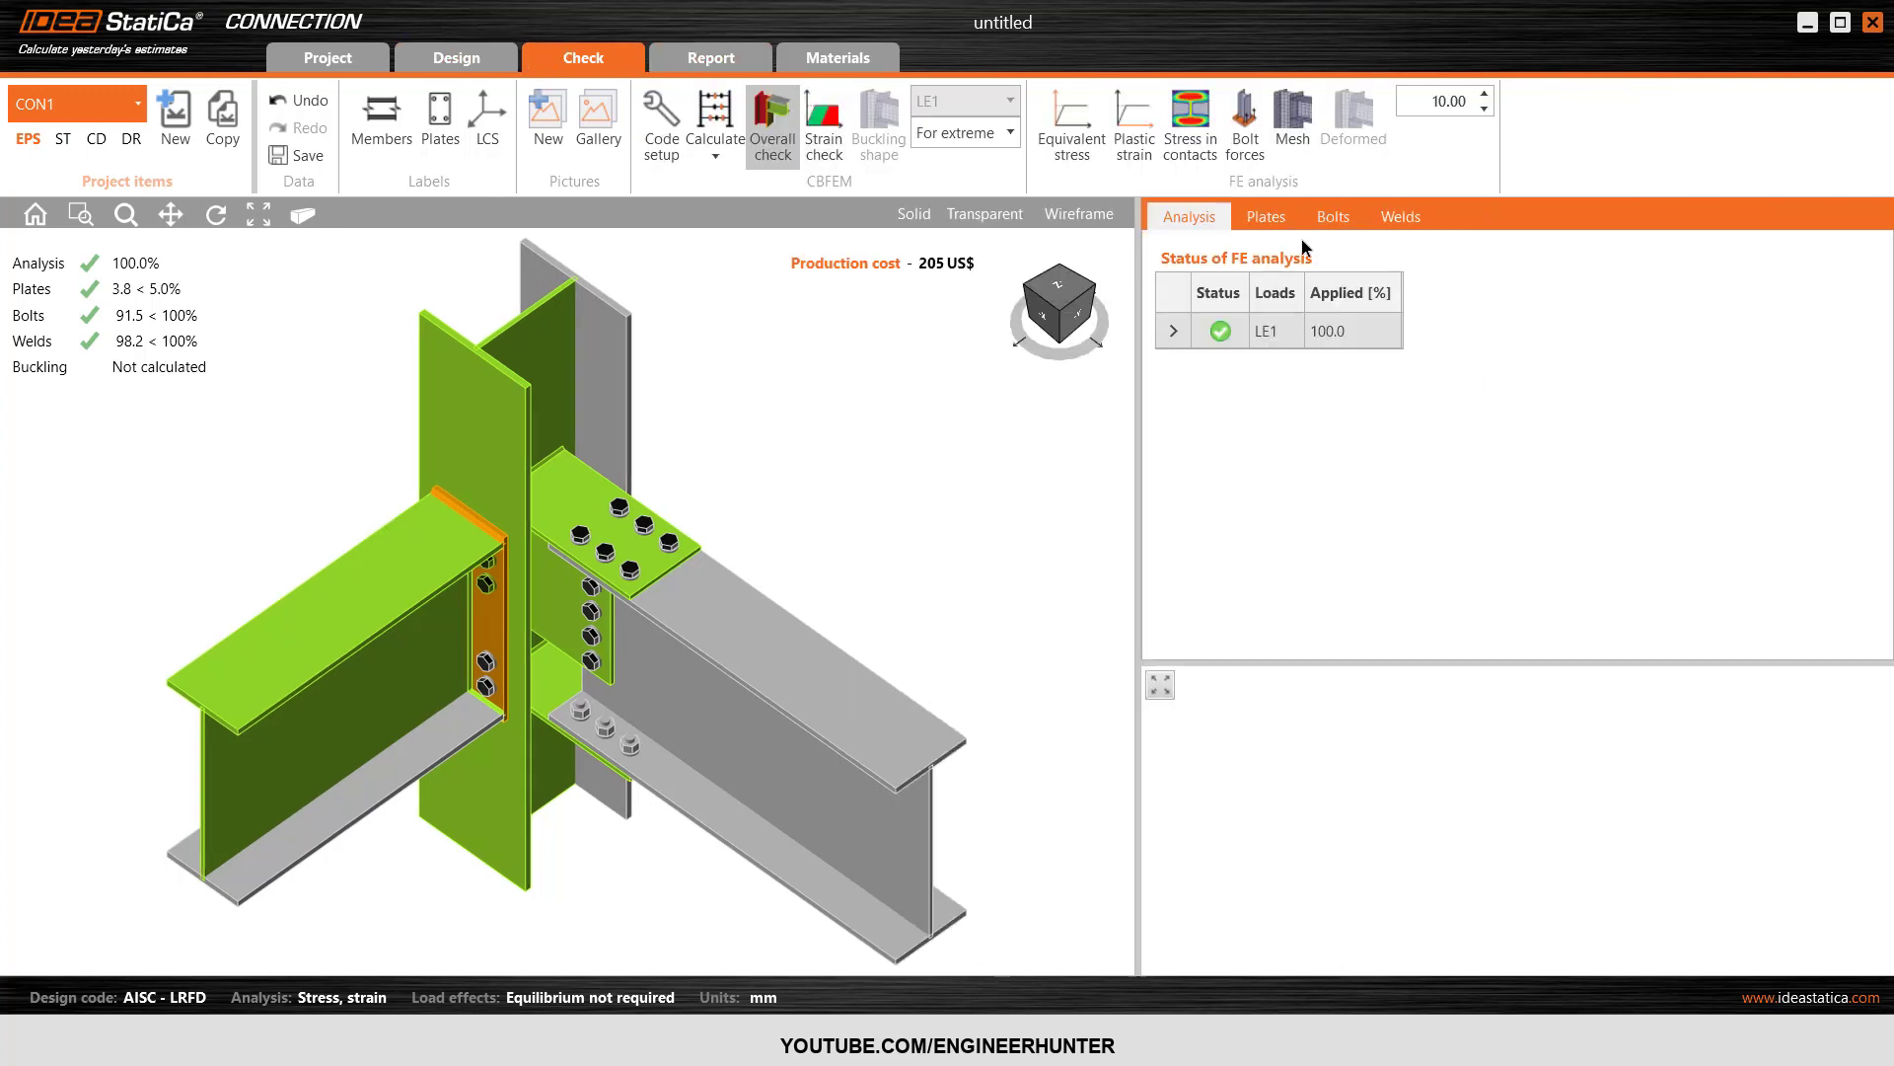
left_click(1266, 218)
scroll(1292, 503, "down", 3)
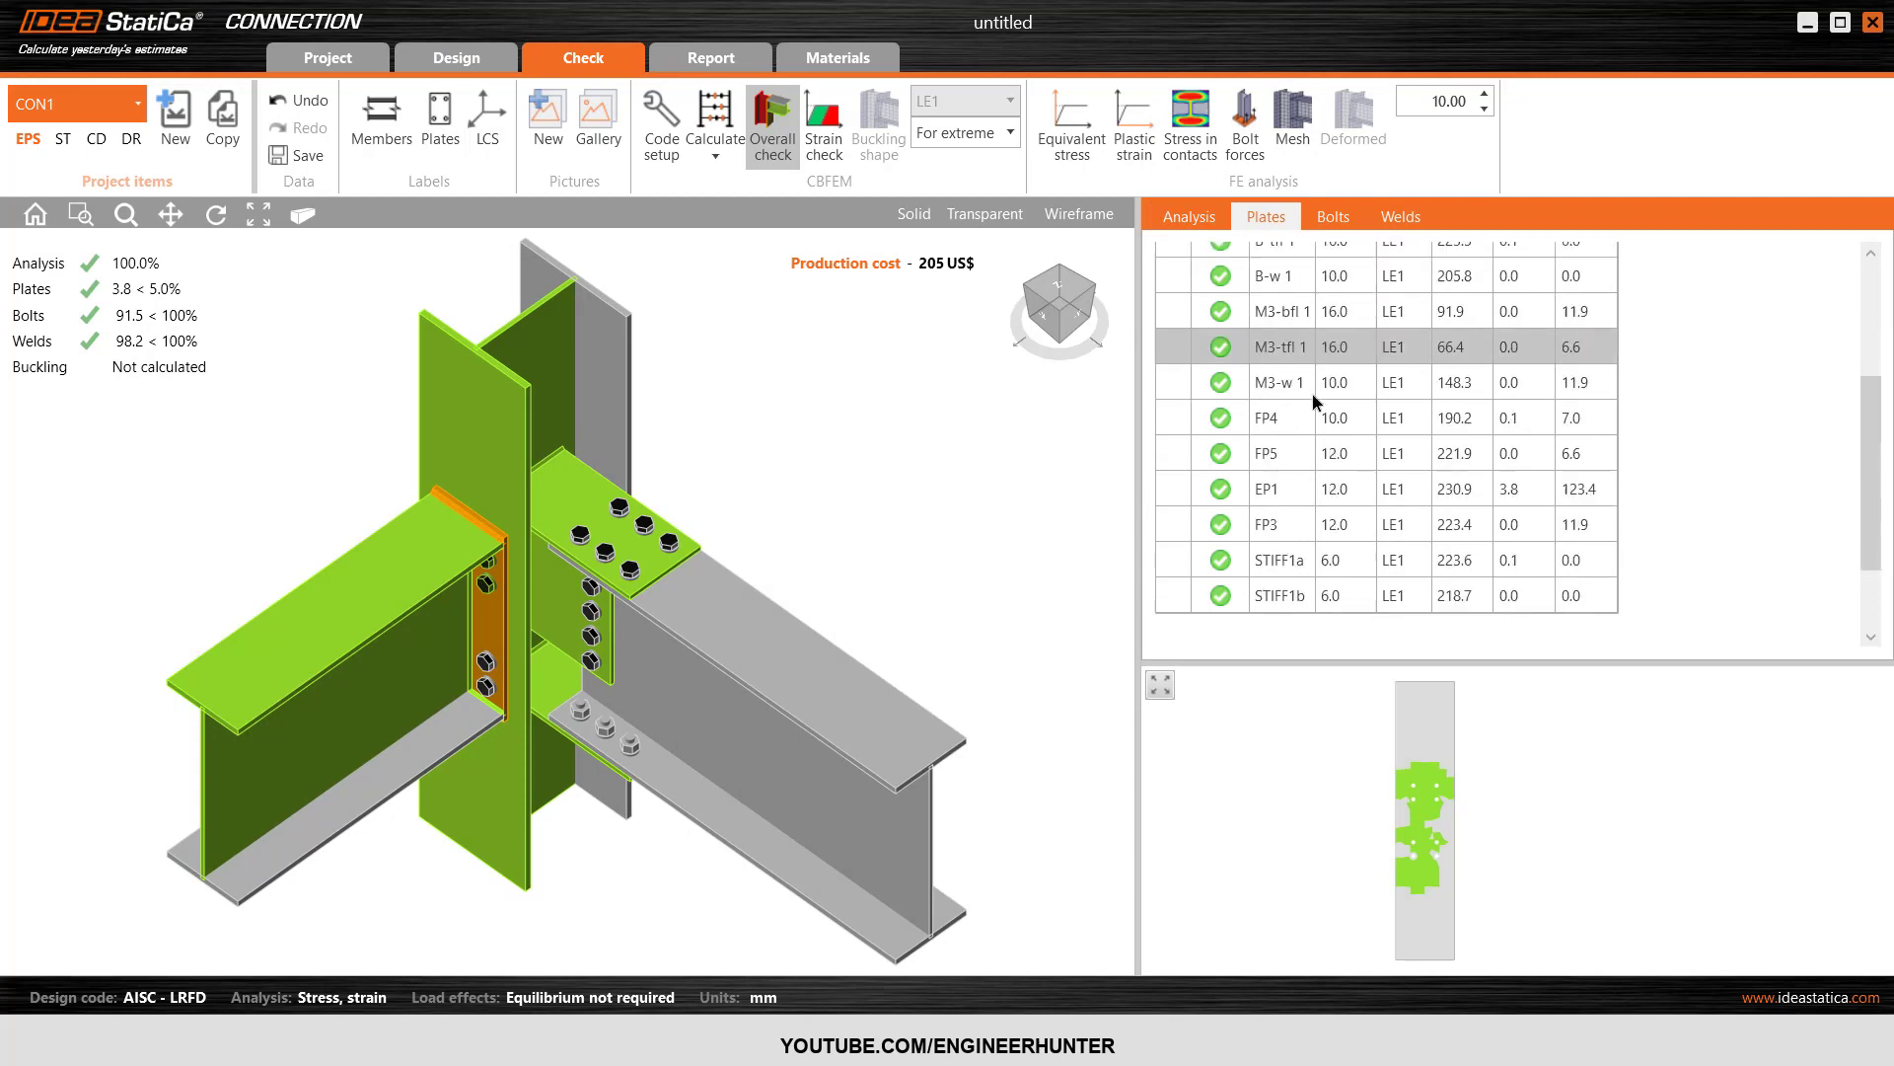
scroll(1312, 394, "up", 3)
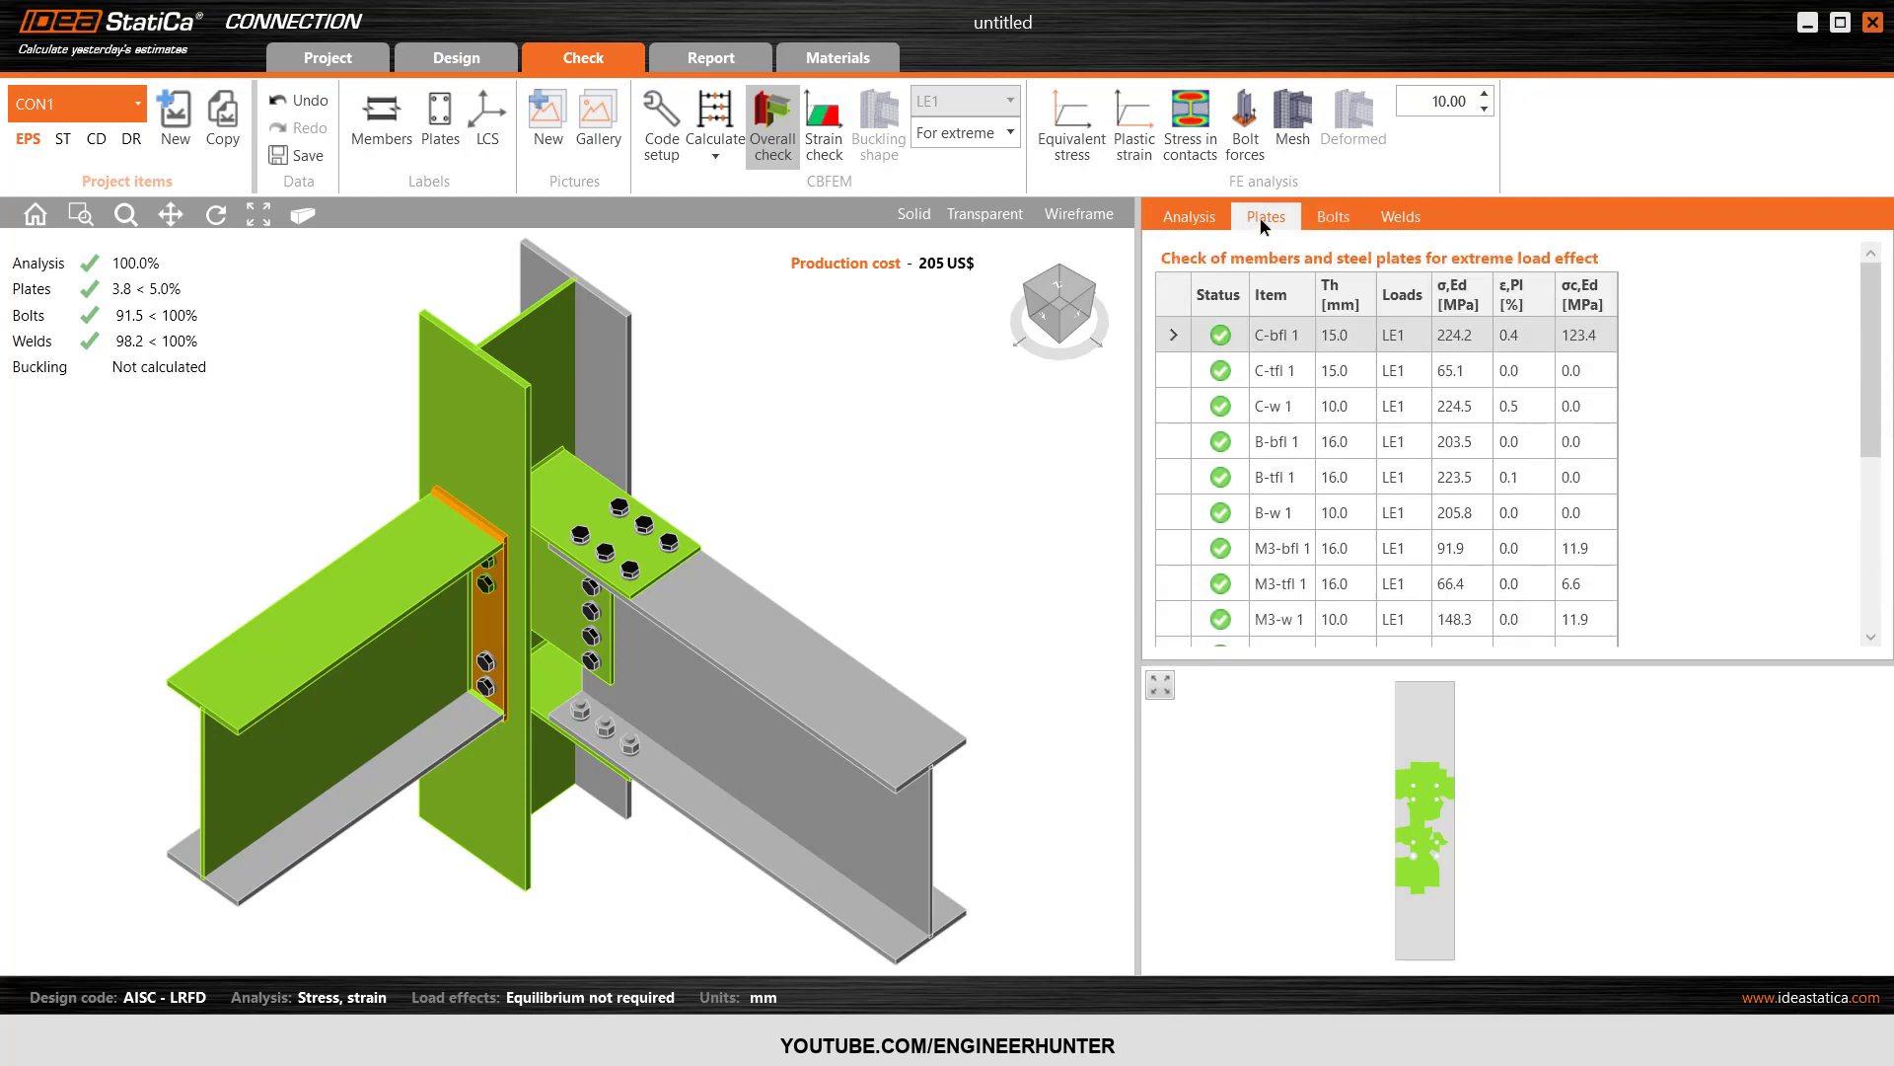
left_click(1406, 224)
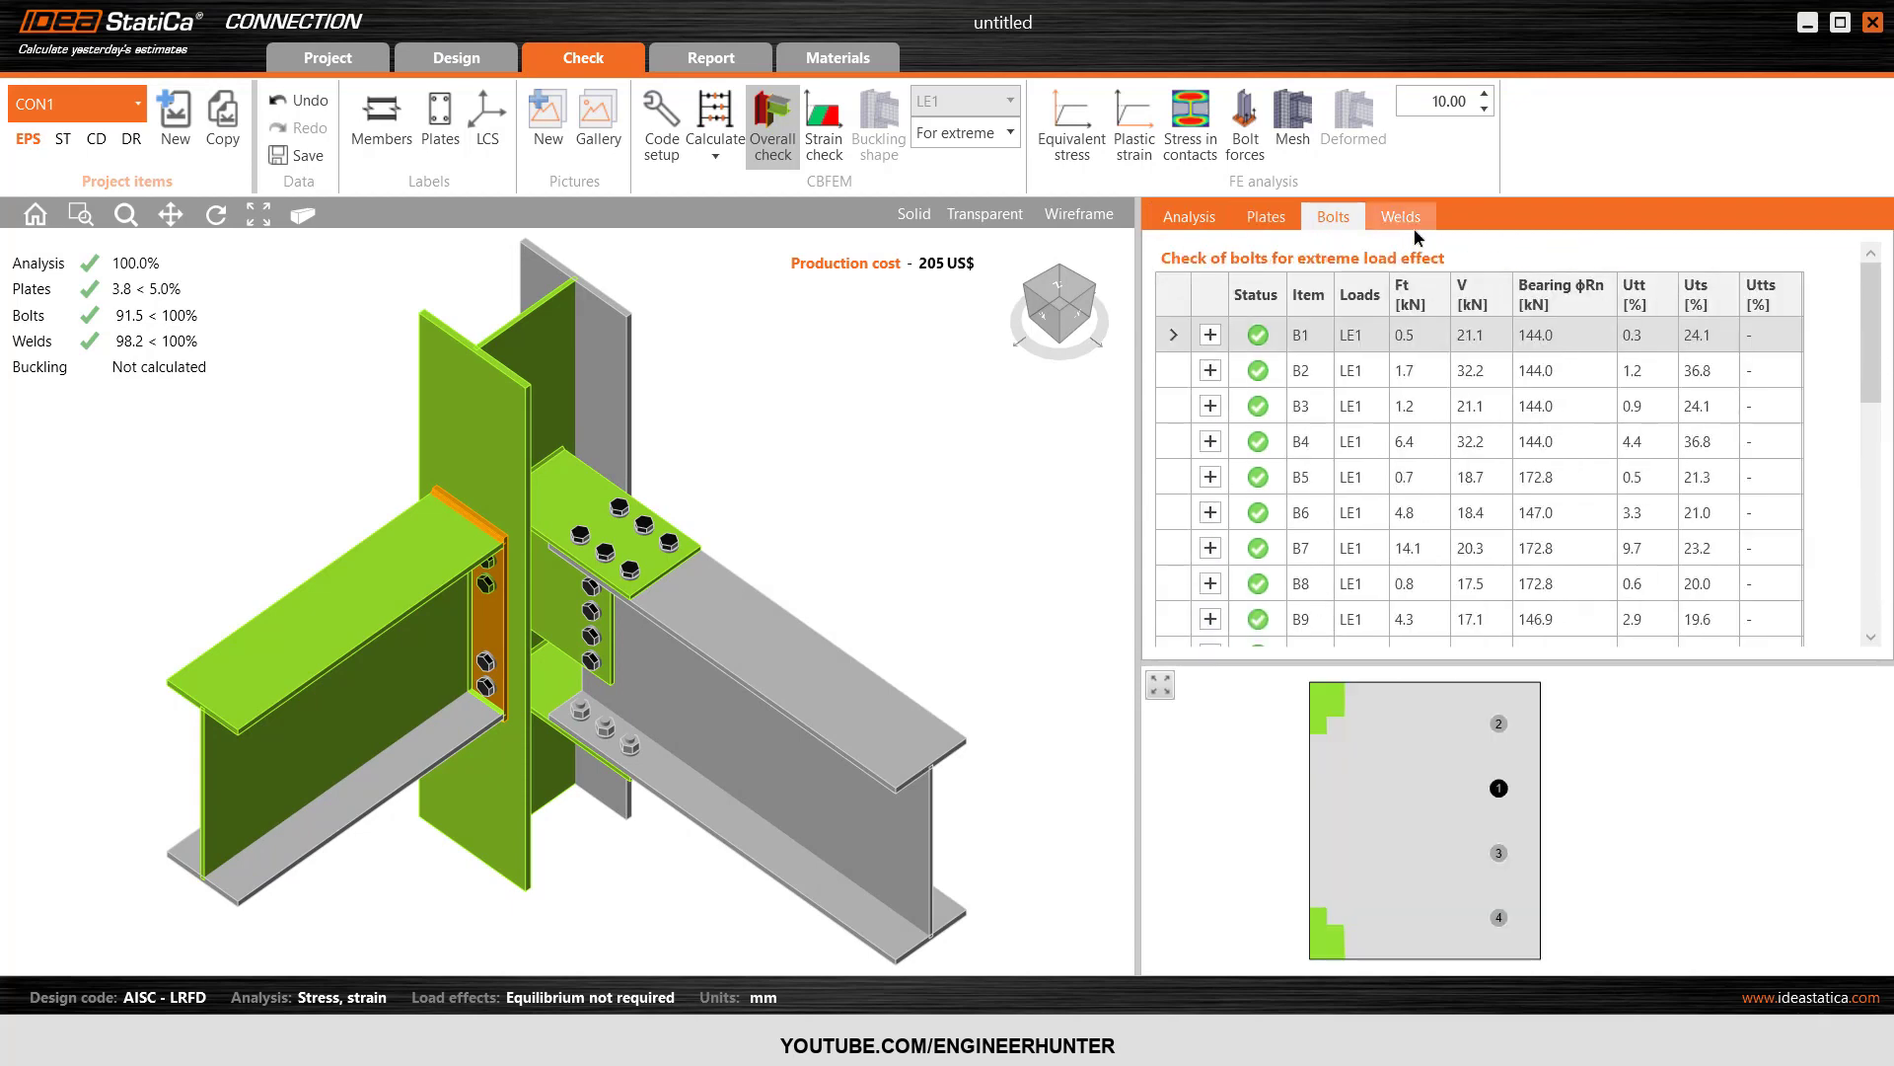
left_click(1267, 218)
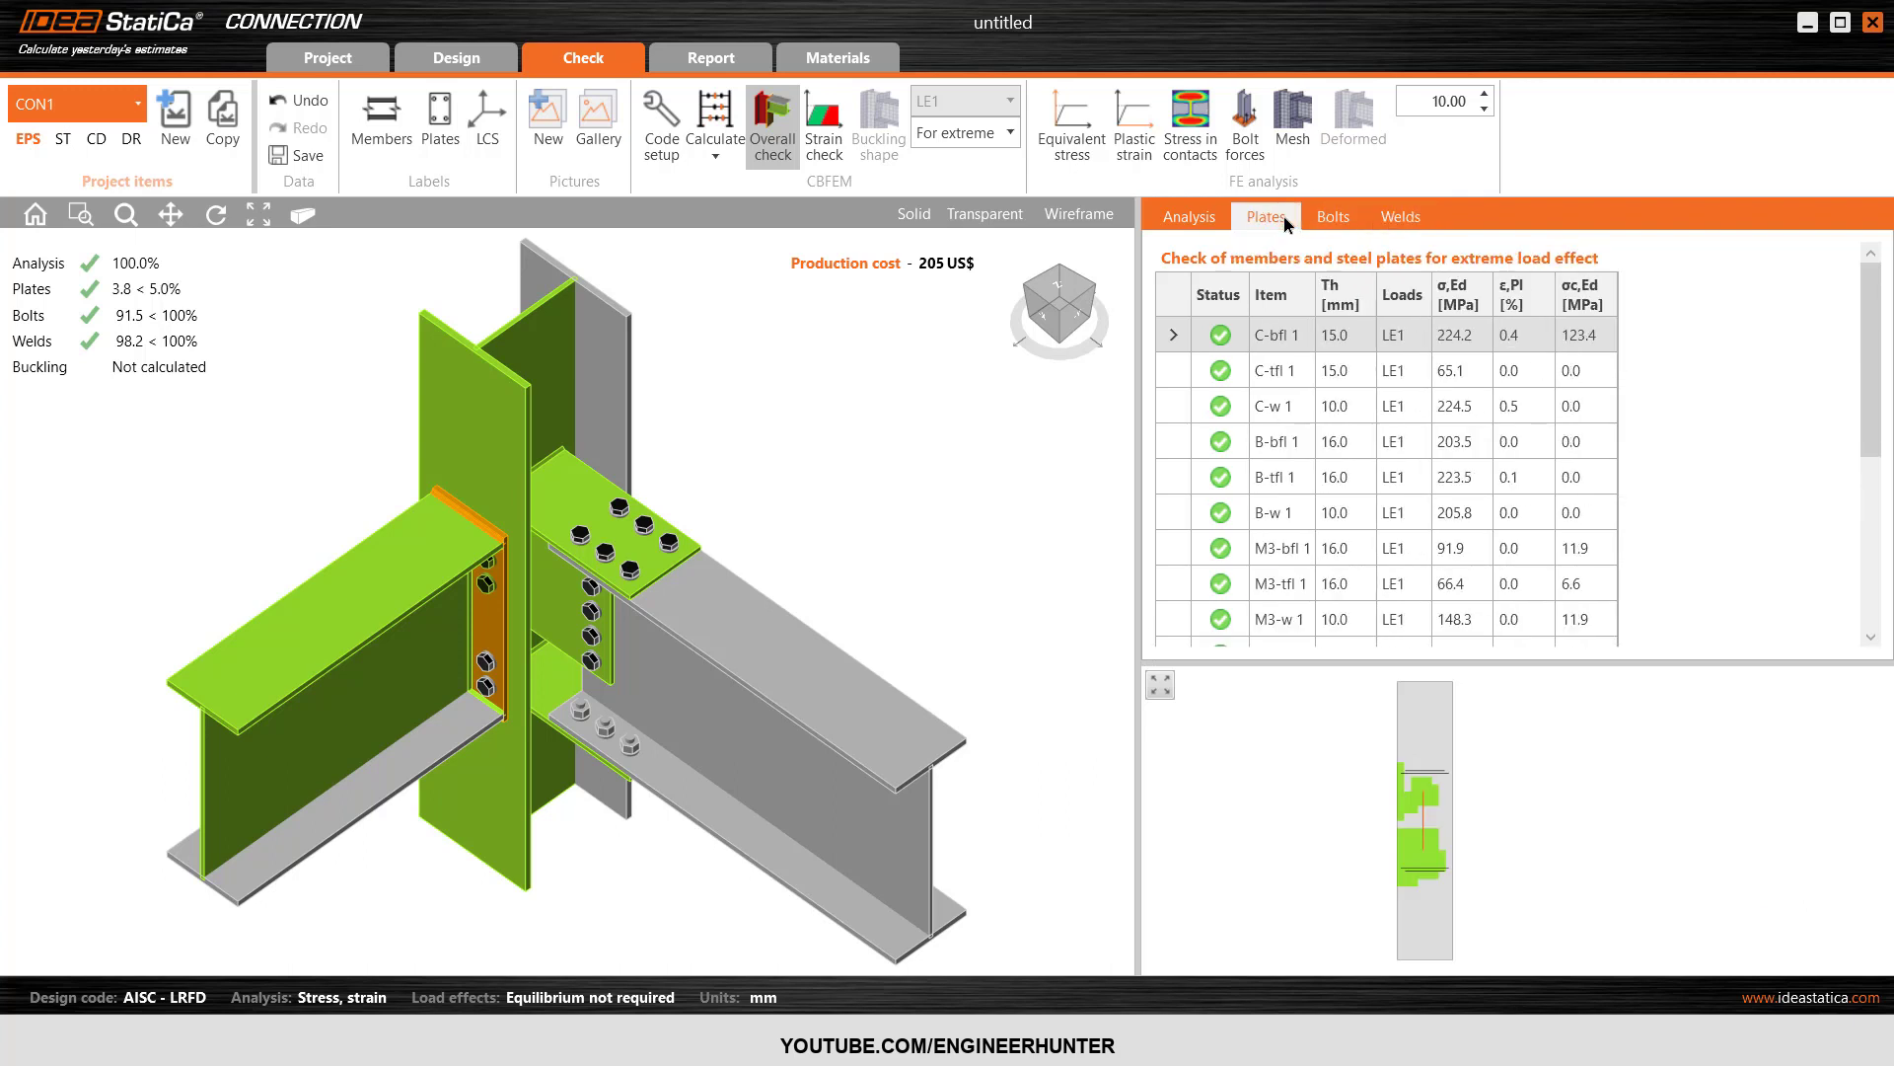
- Show the strain check with the finite element mesh, and switch the displayed results to equivalent stress
left_click(821, 123)
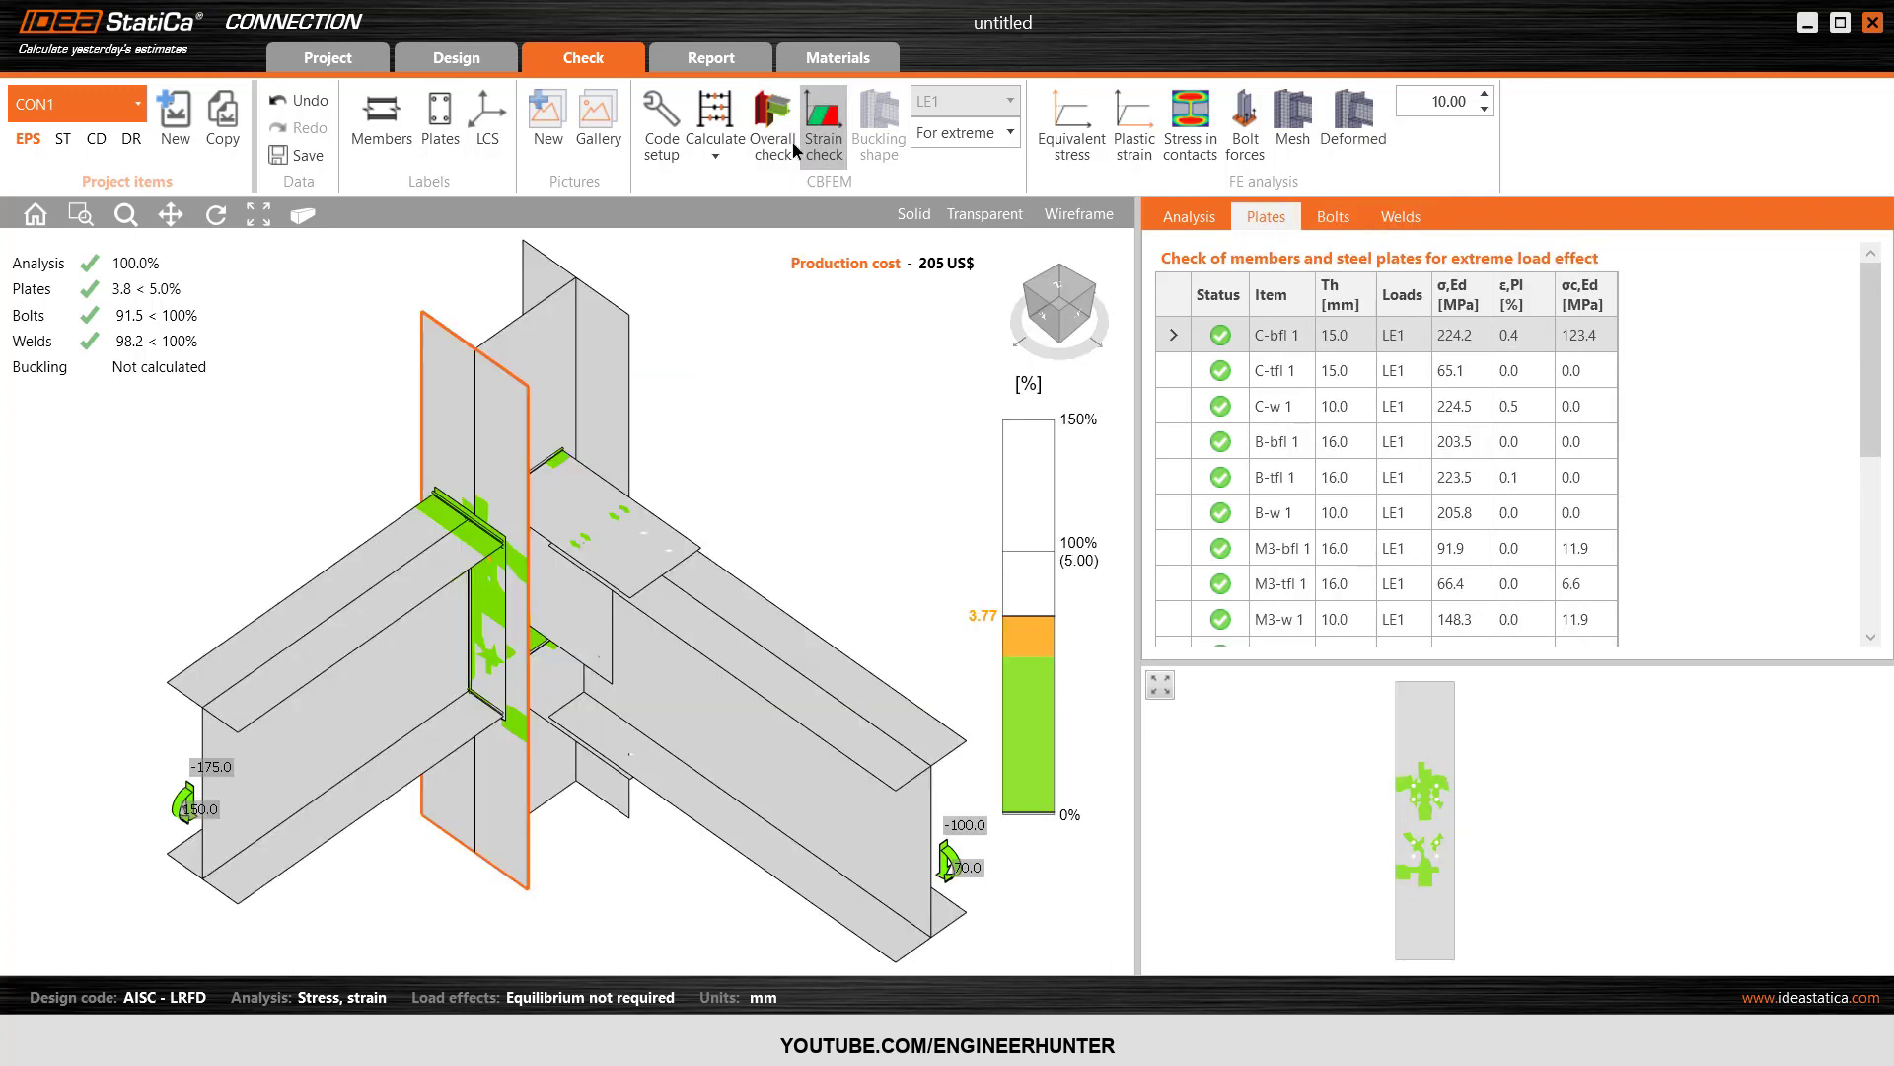
left_click(1293, 143)
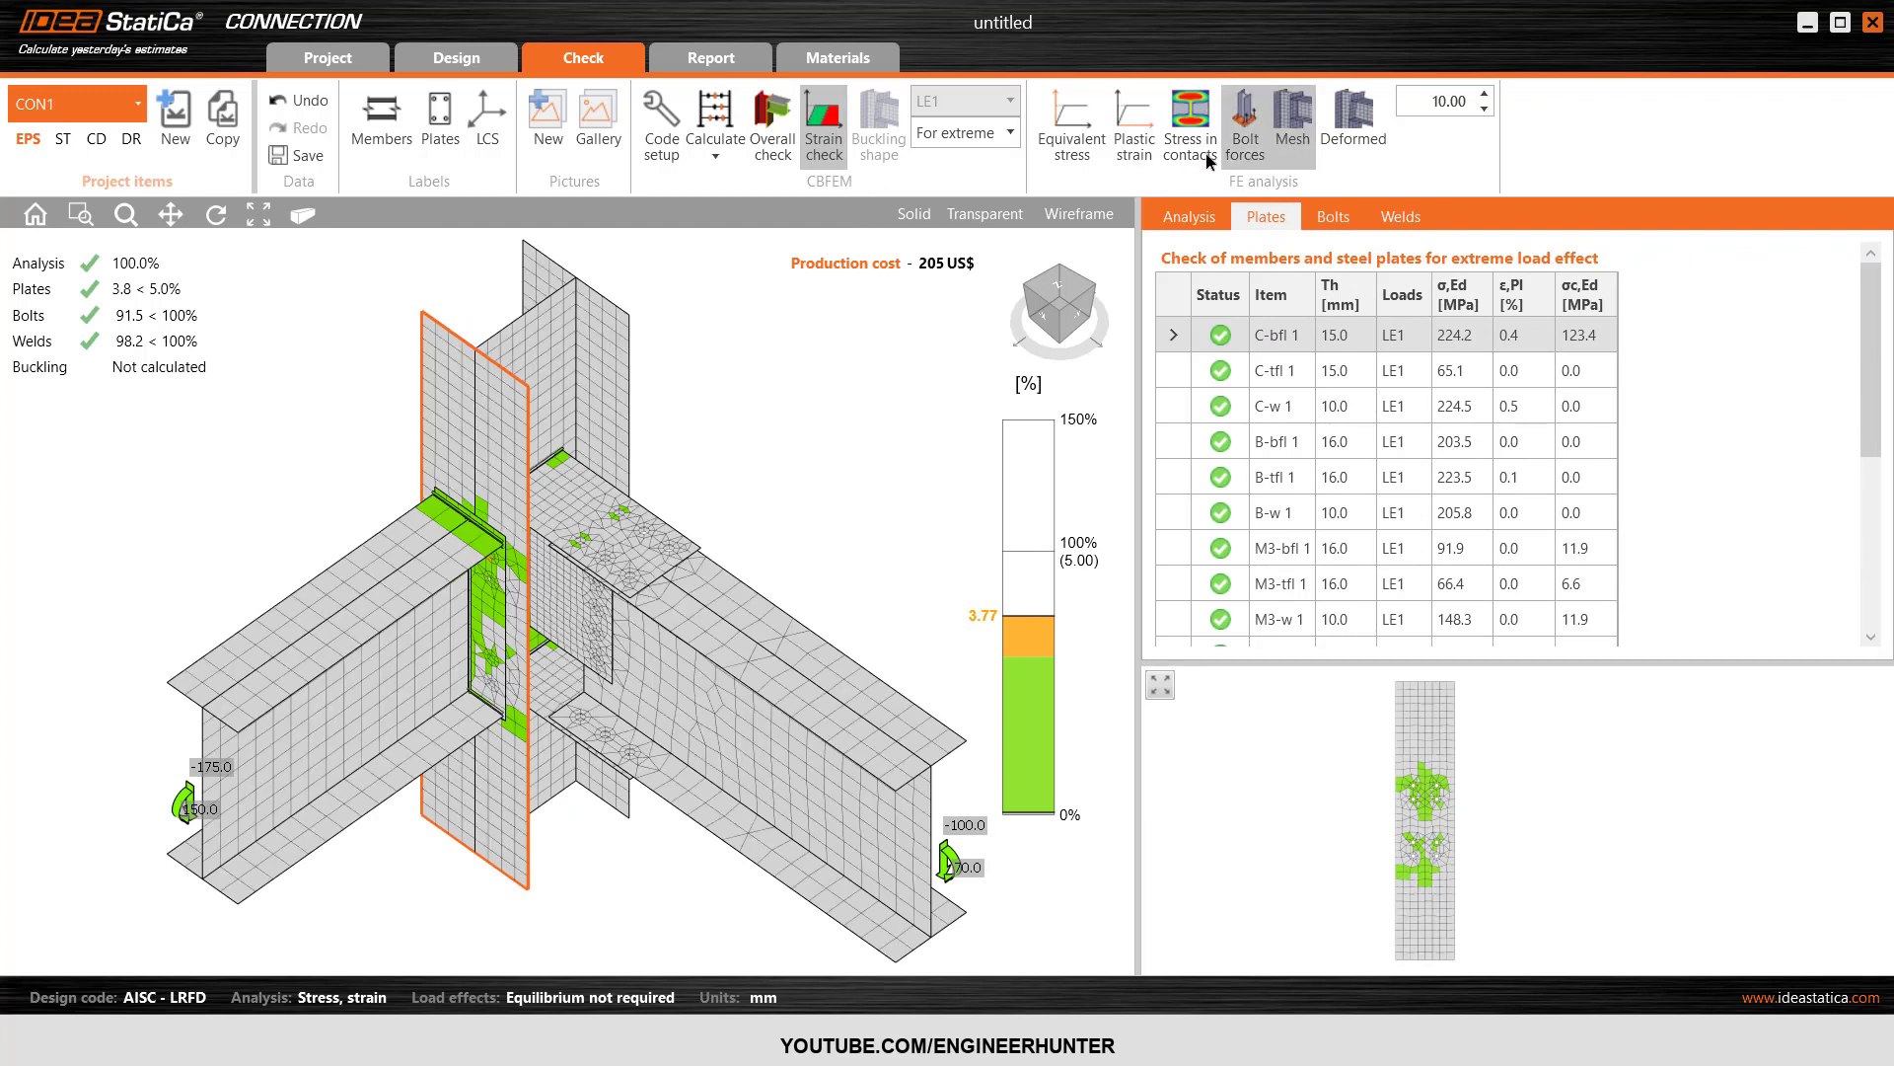
left_click(1070, 153)
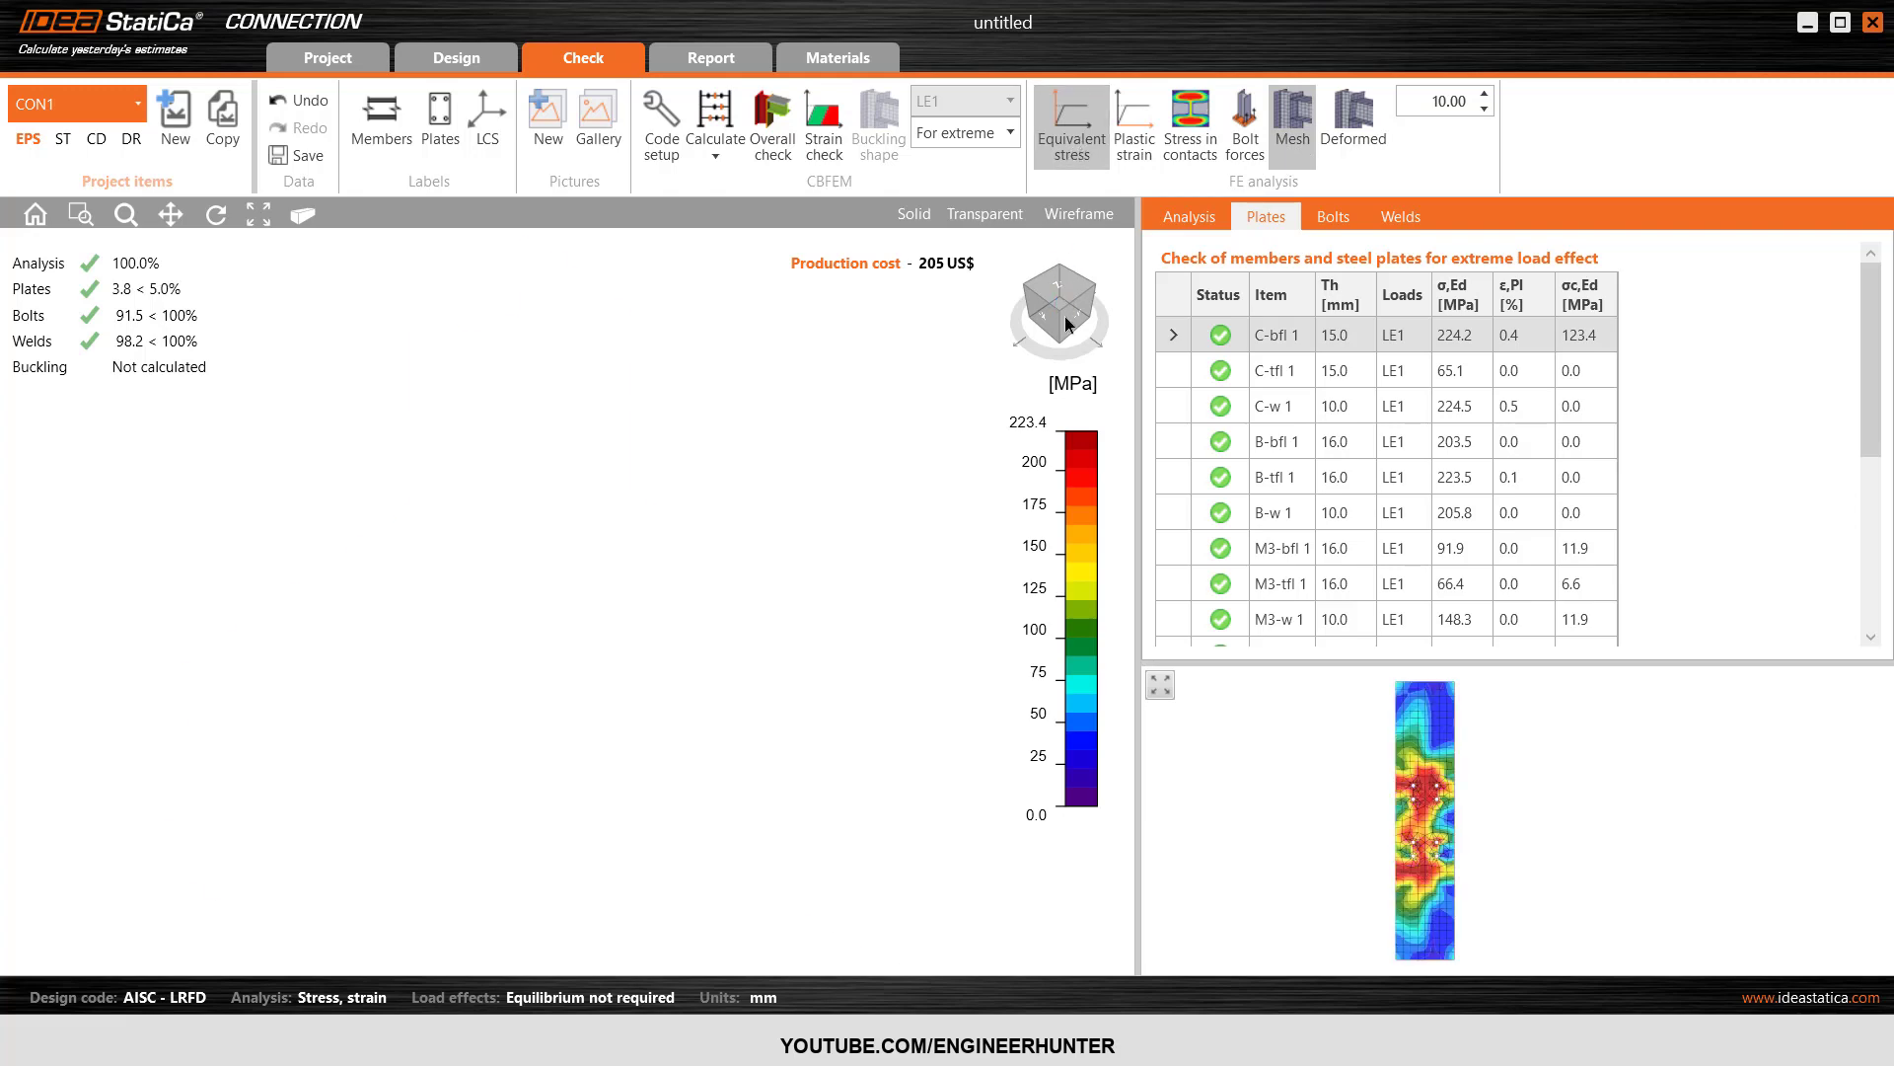
- Examine the equivalent stress contours on end plate EP1, column C and the beams around the joint
left_click(1062, 314)
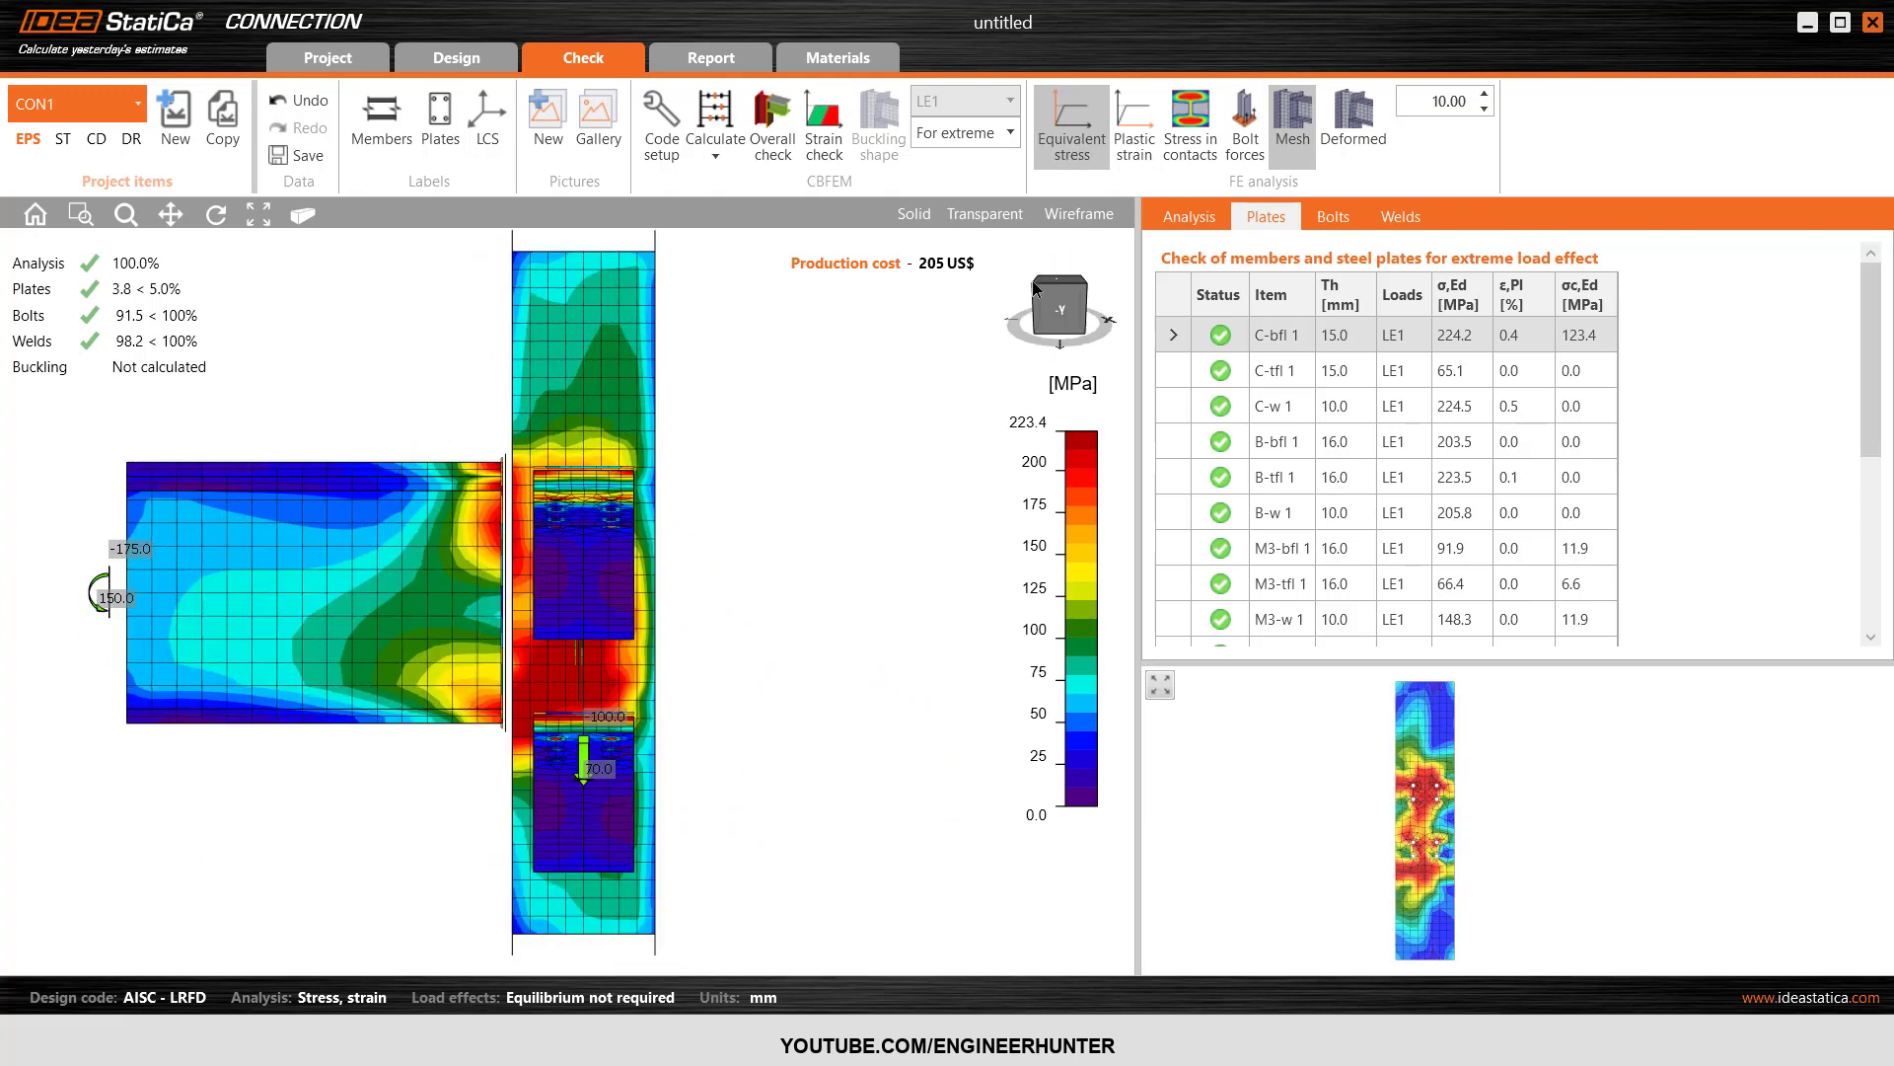
left_click(1056, 292)
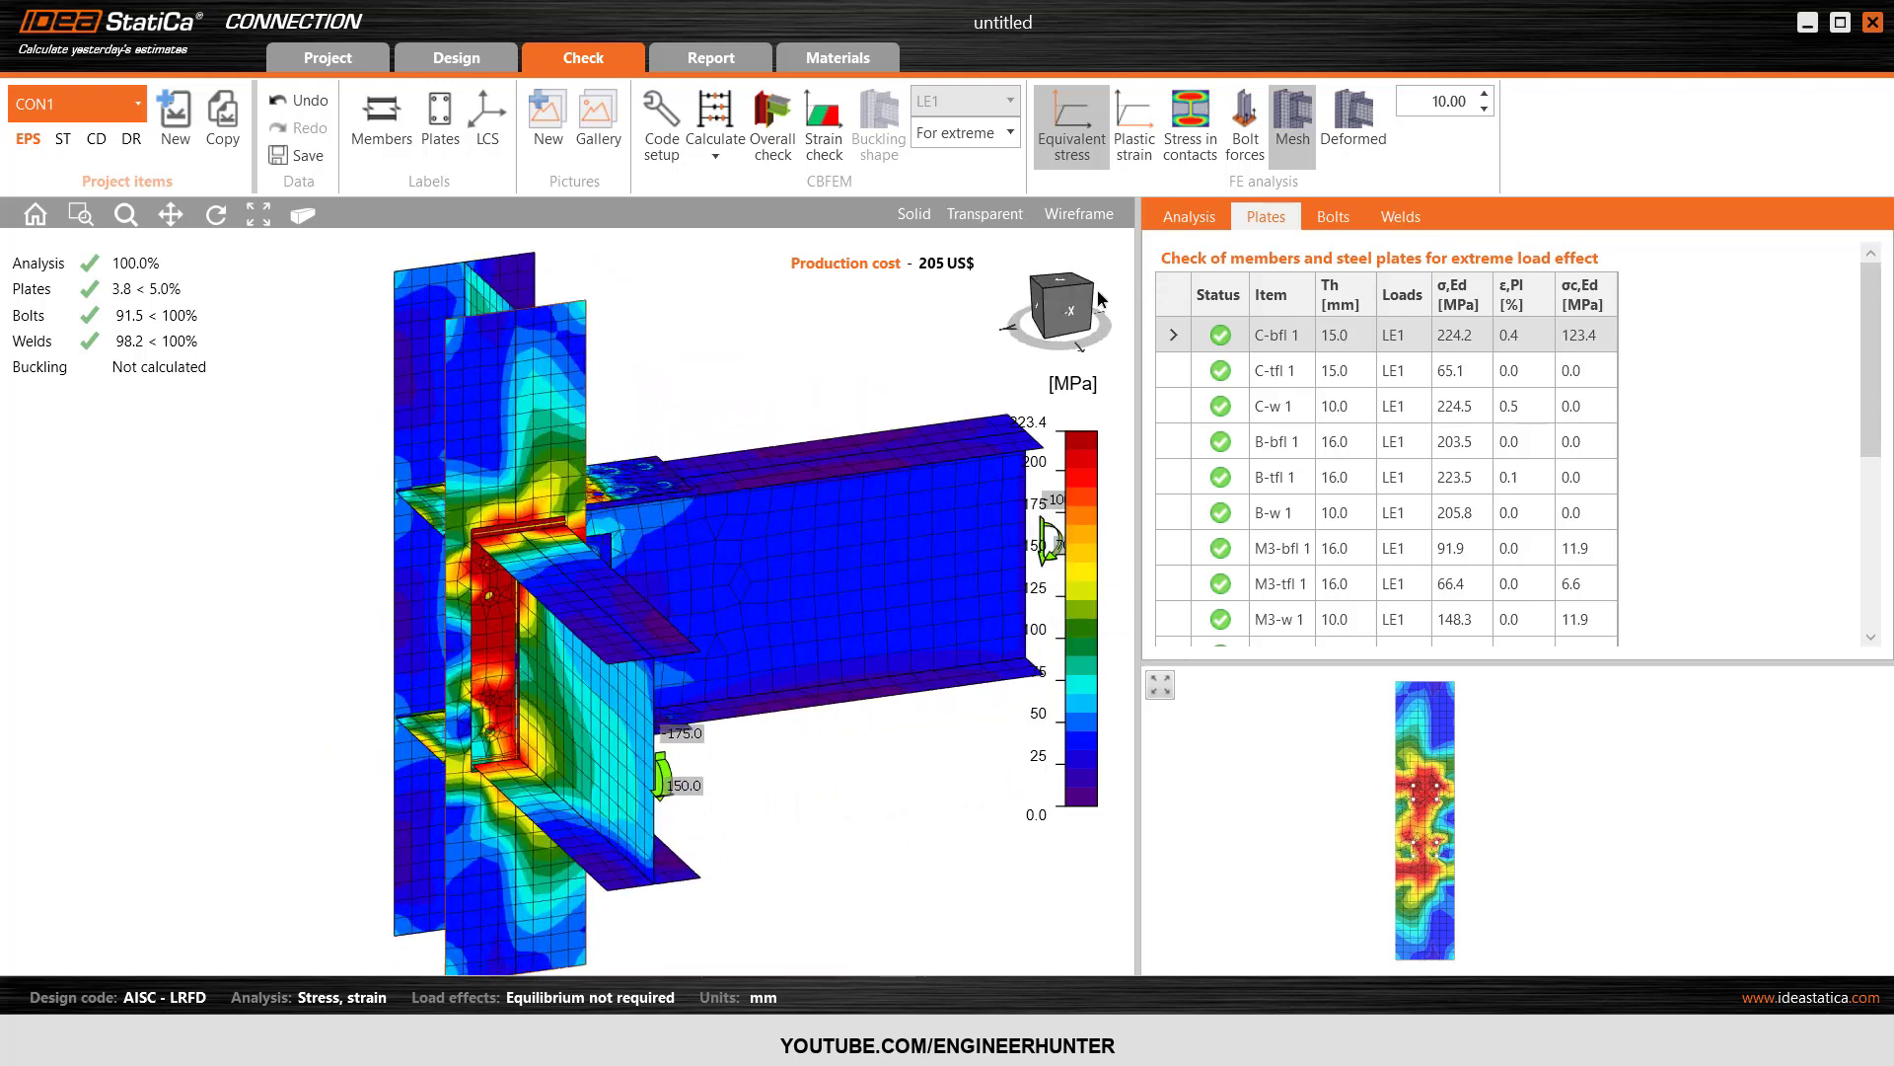
left_click_drag(1052, 288, 1050, 296)
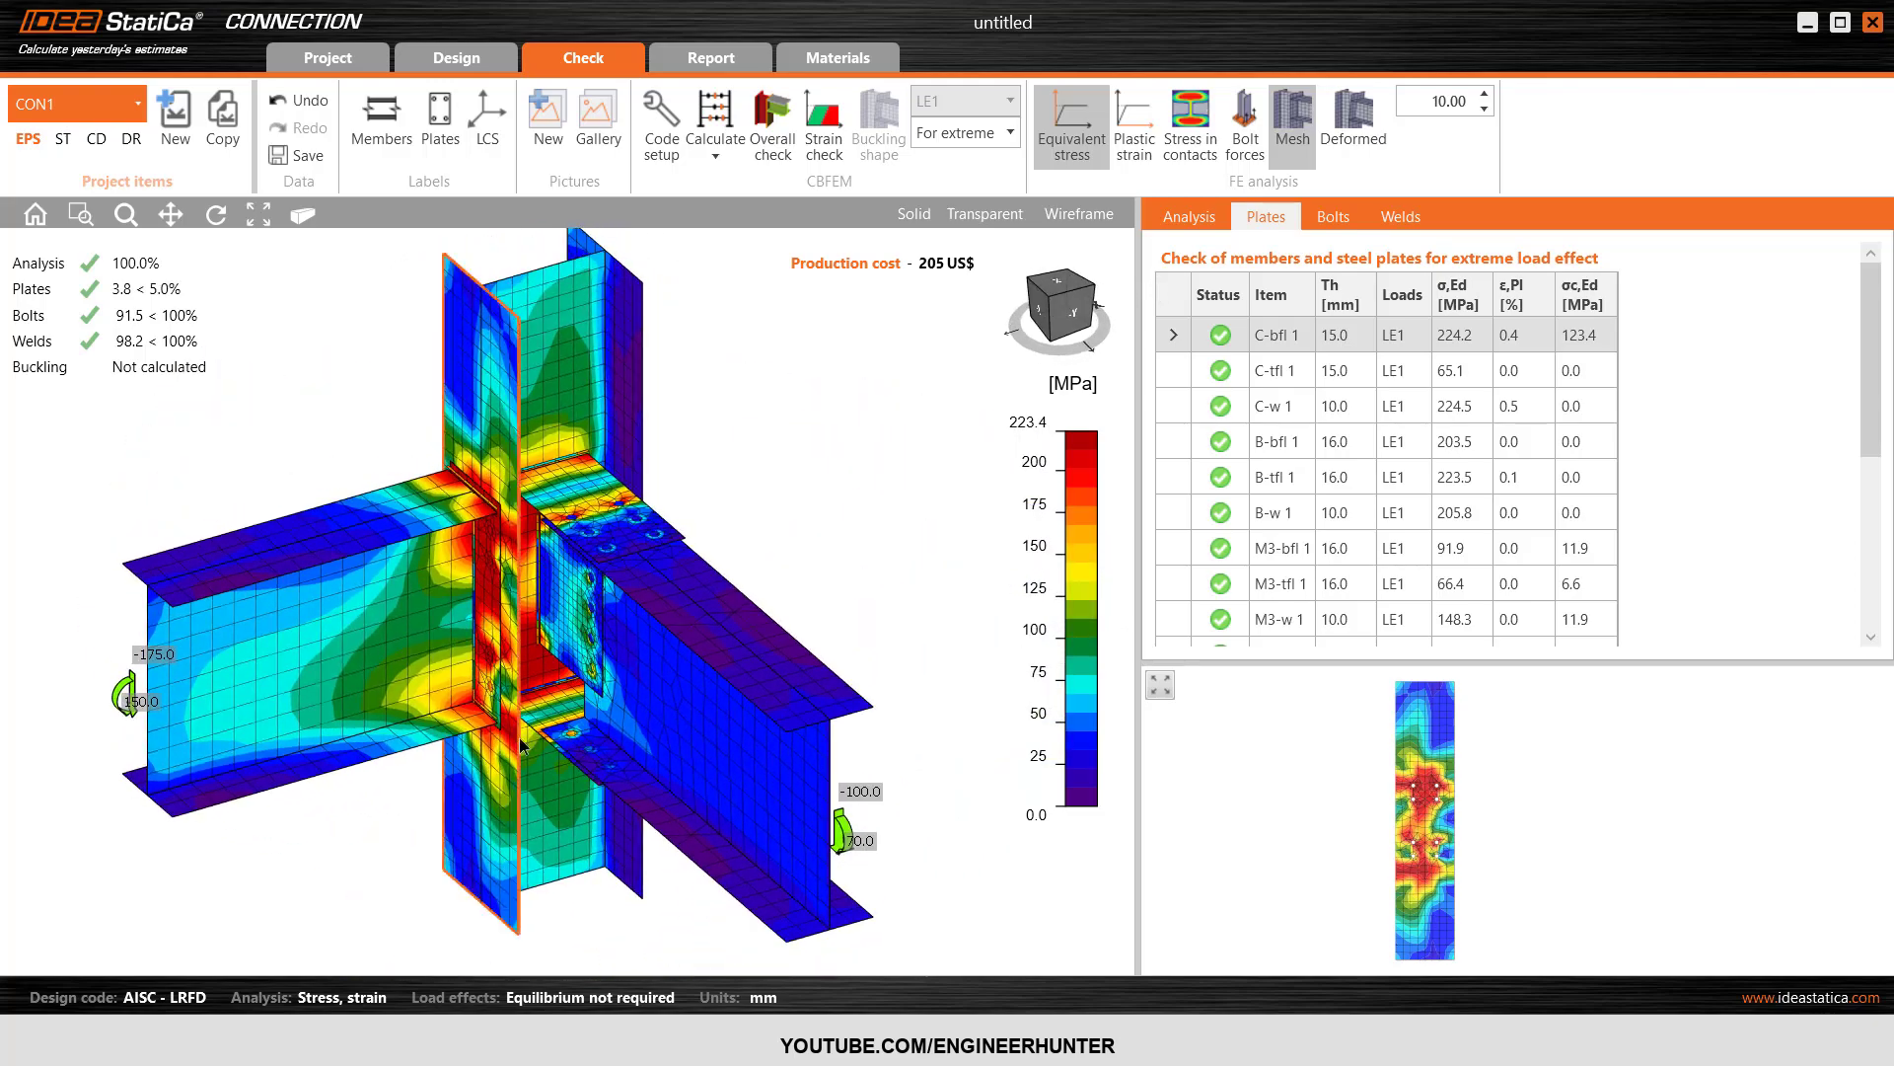
scroll(496, 579, "up", 2)
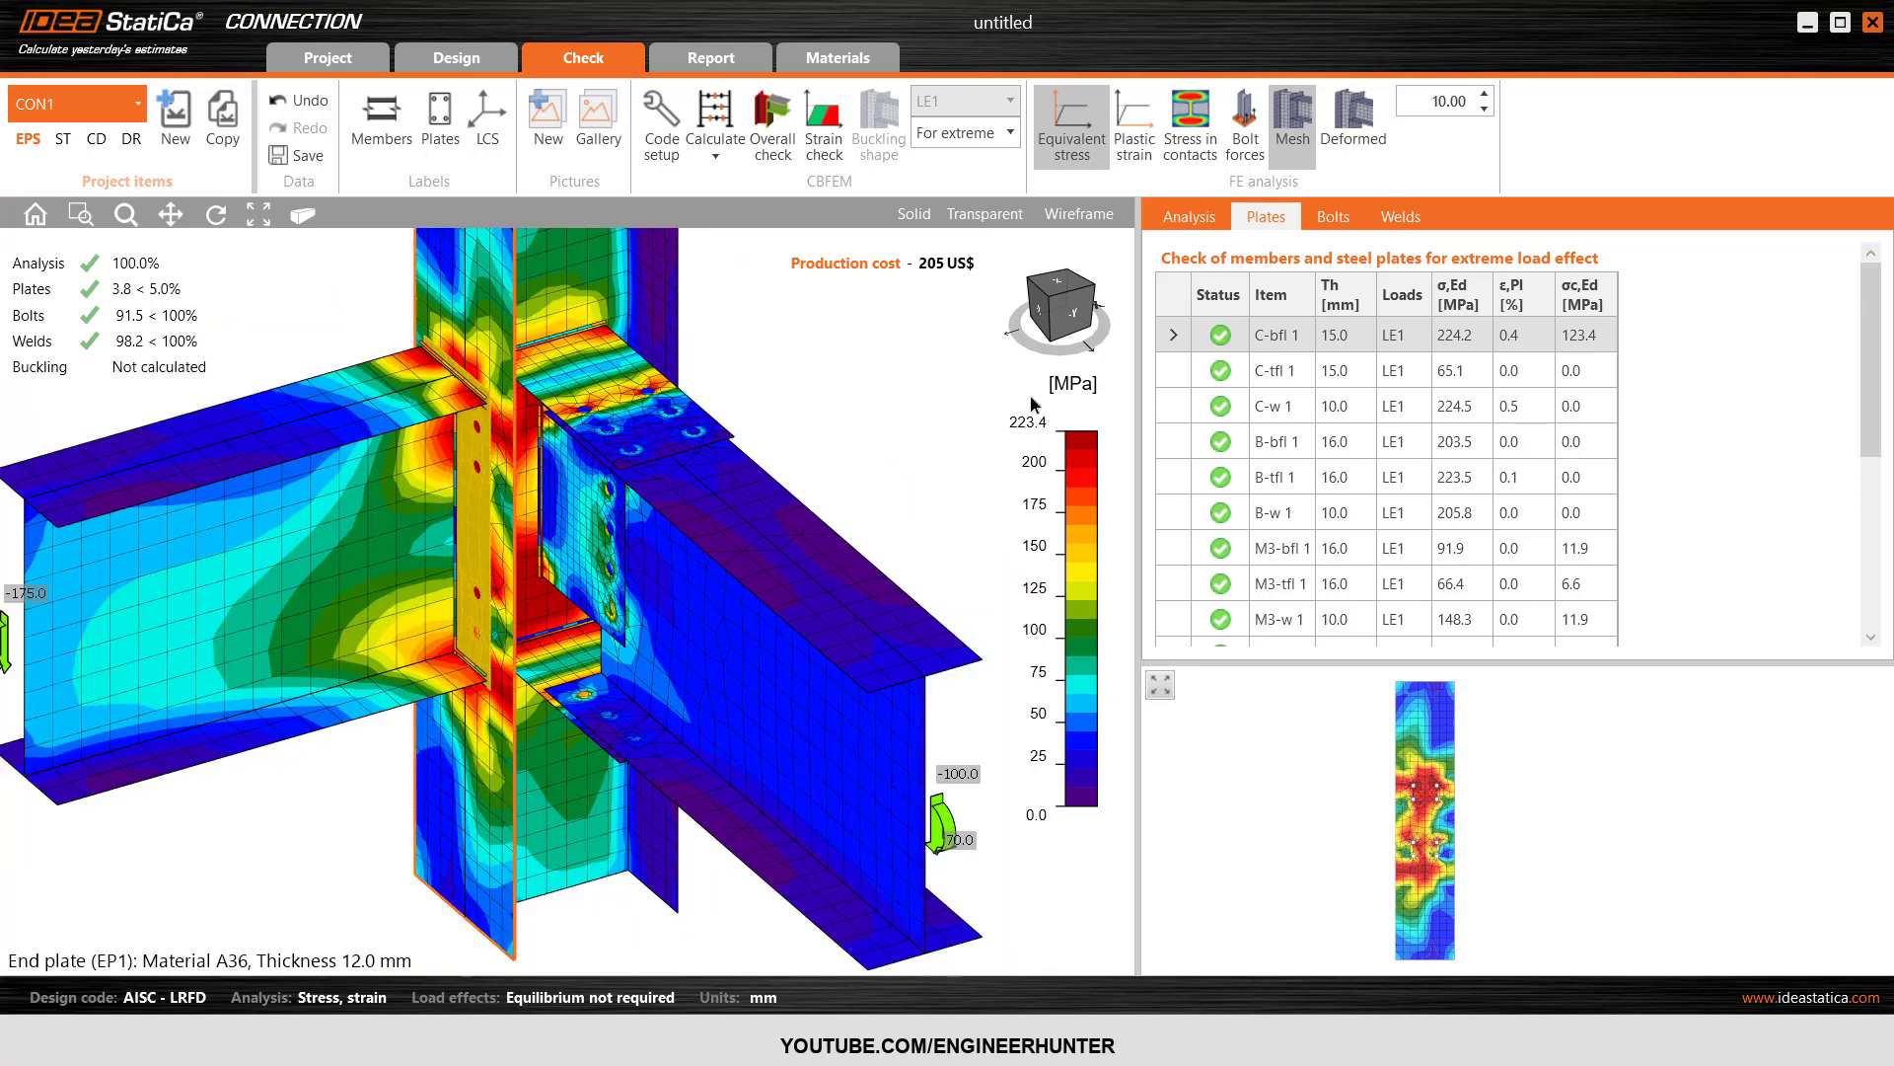
left_click_drag(1052, 298, 1046, 289)
scroll(735, 533, "down", 2)
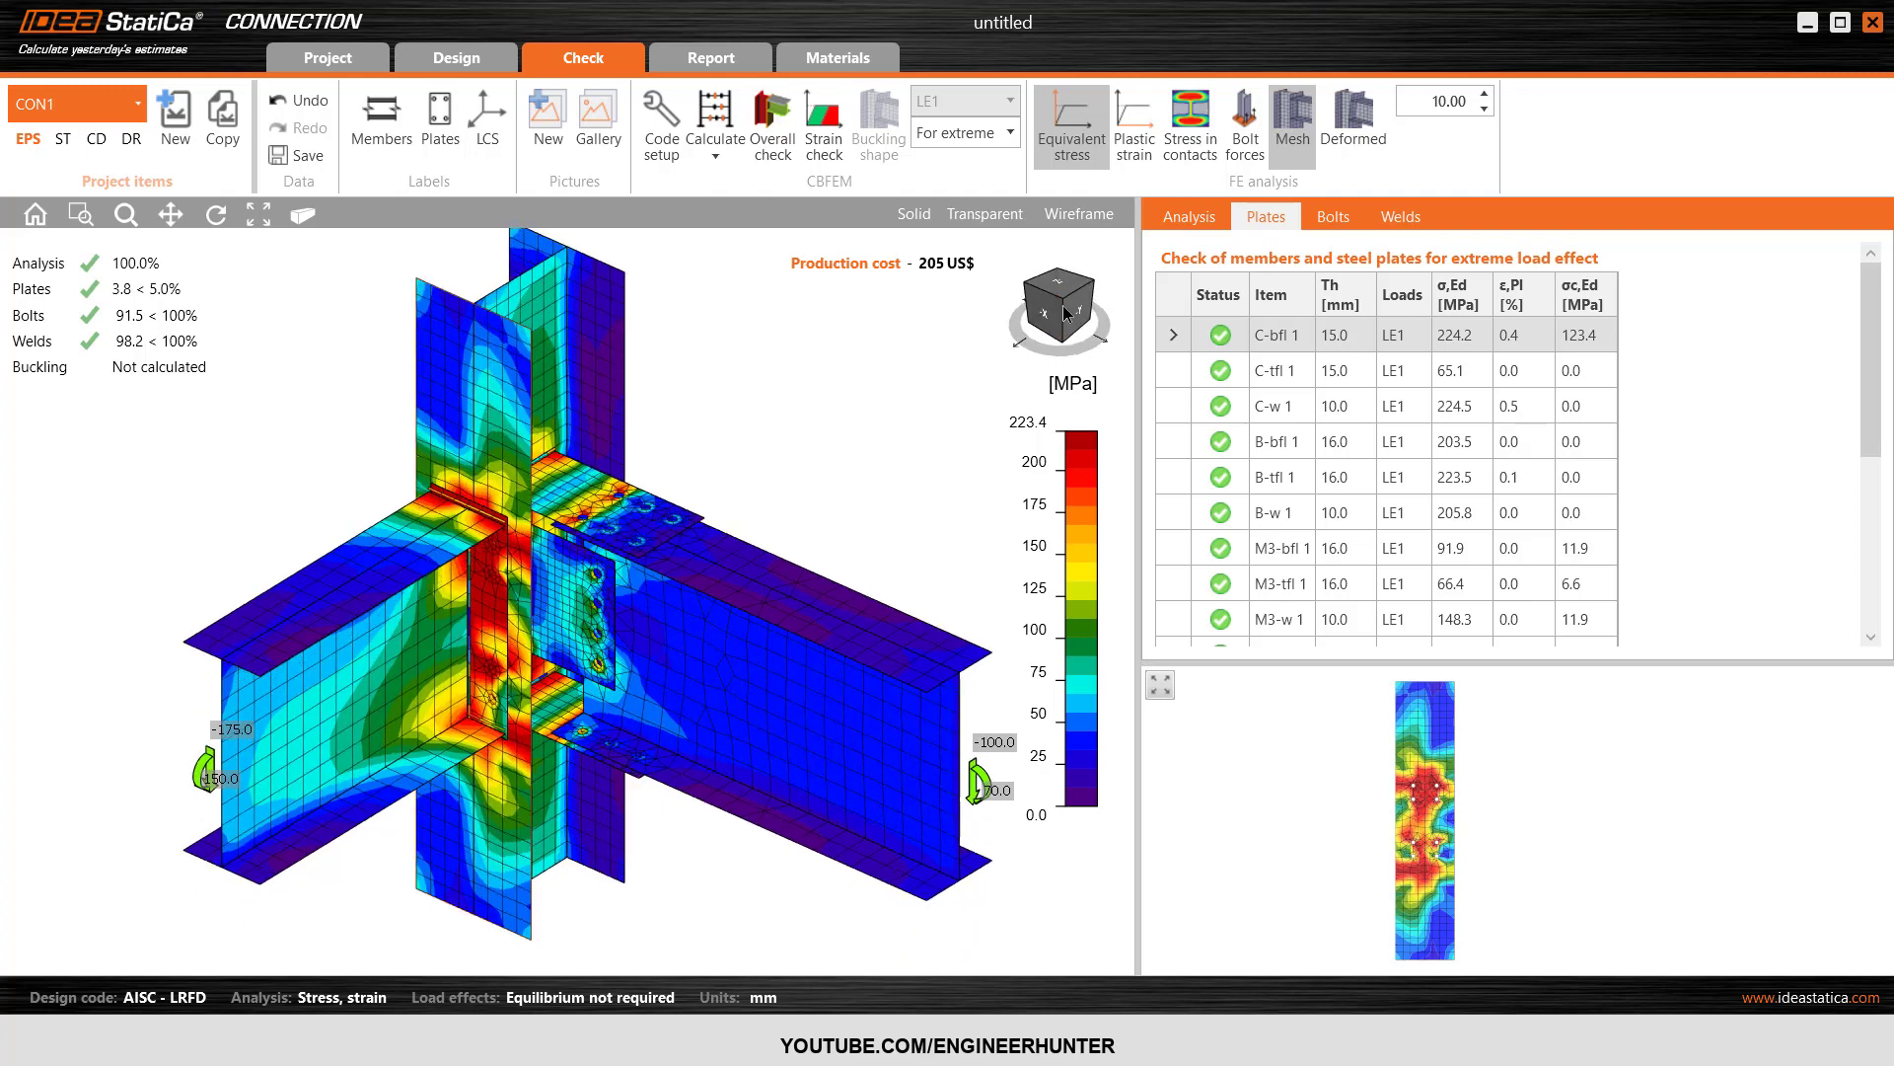
scroll(431, 465, "up", 3)
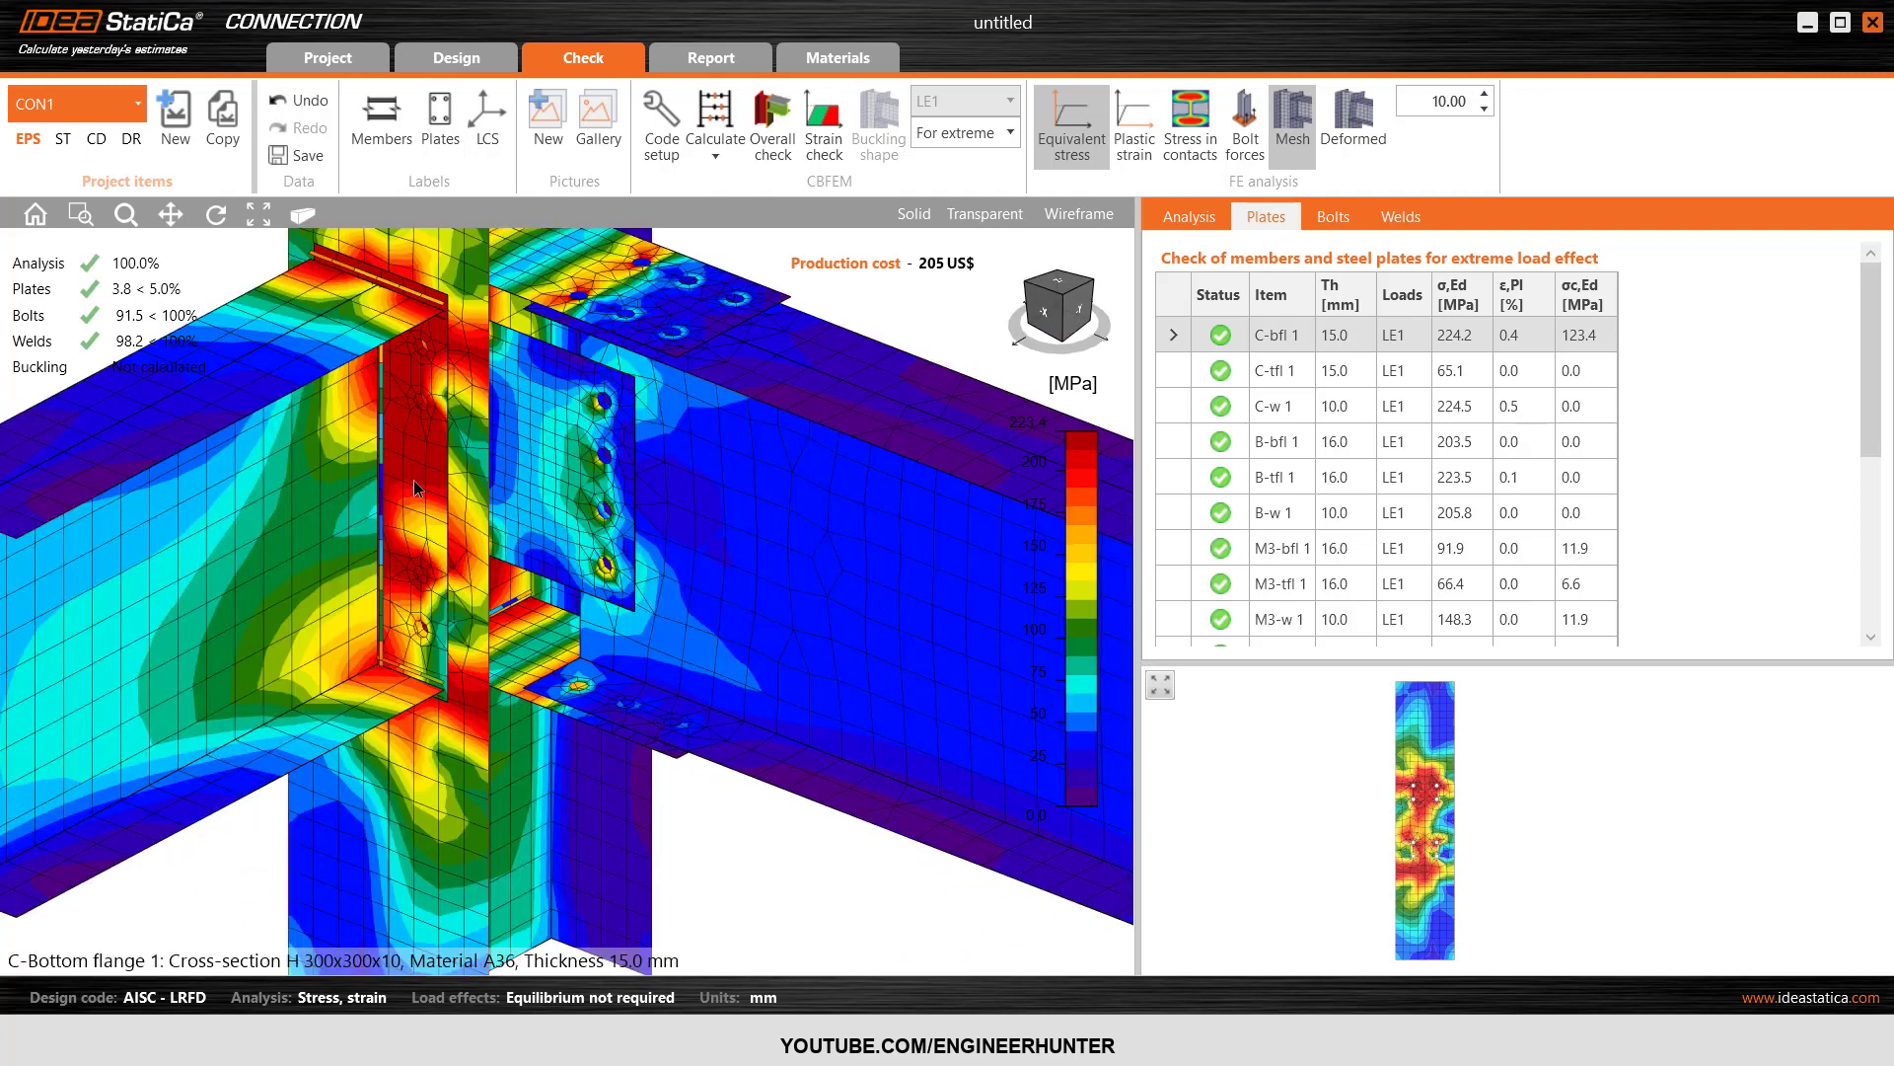
scroll(458, 523, "down", 1)
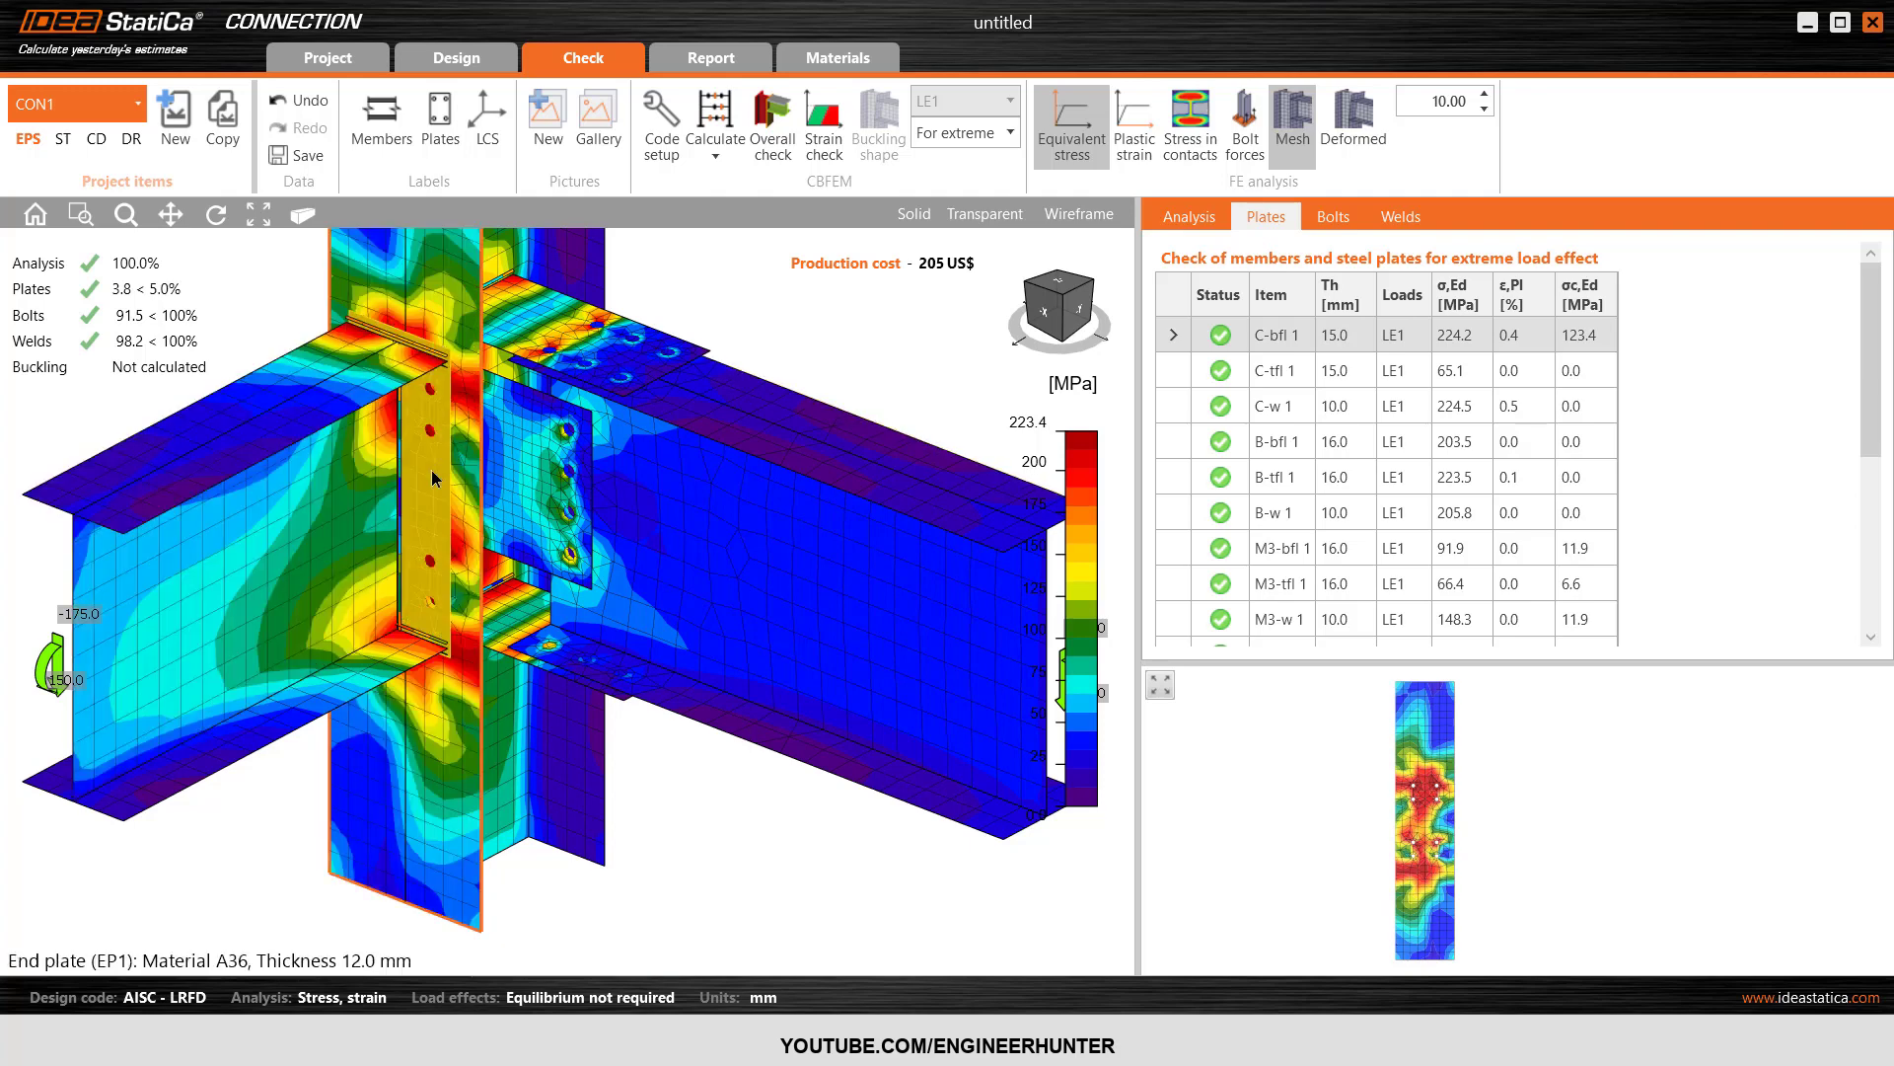
left_click(1066, 300)
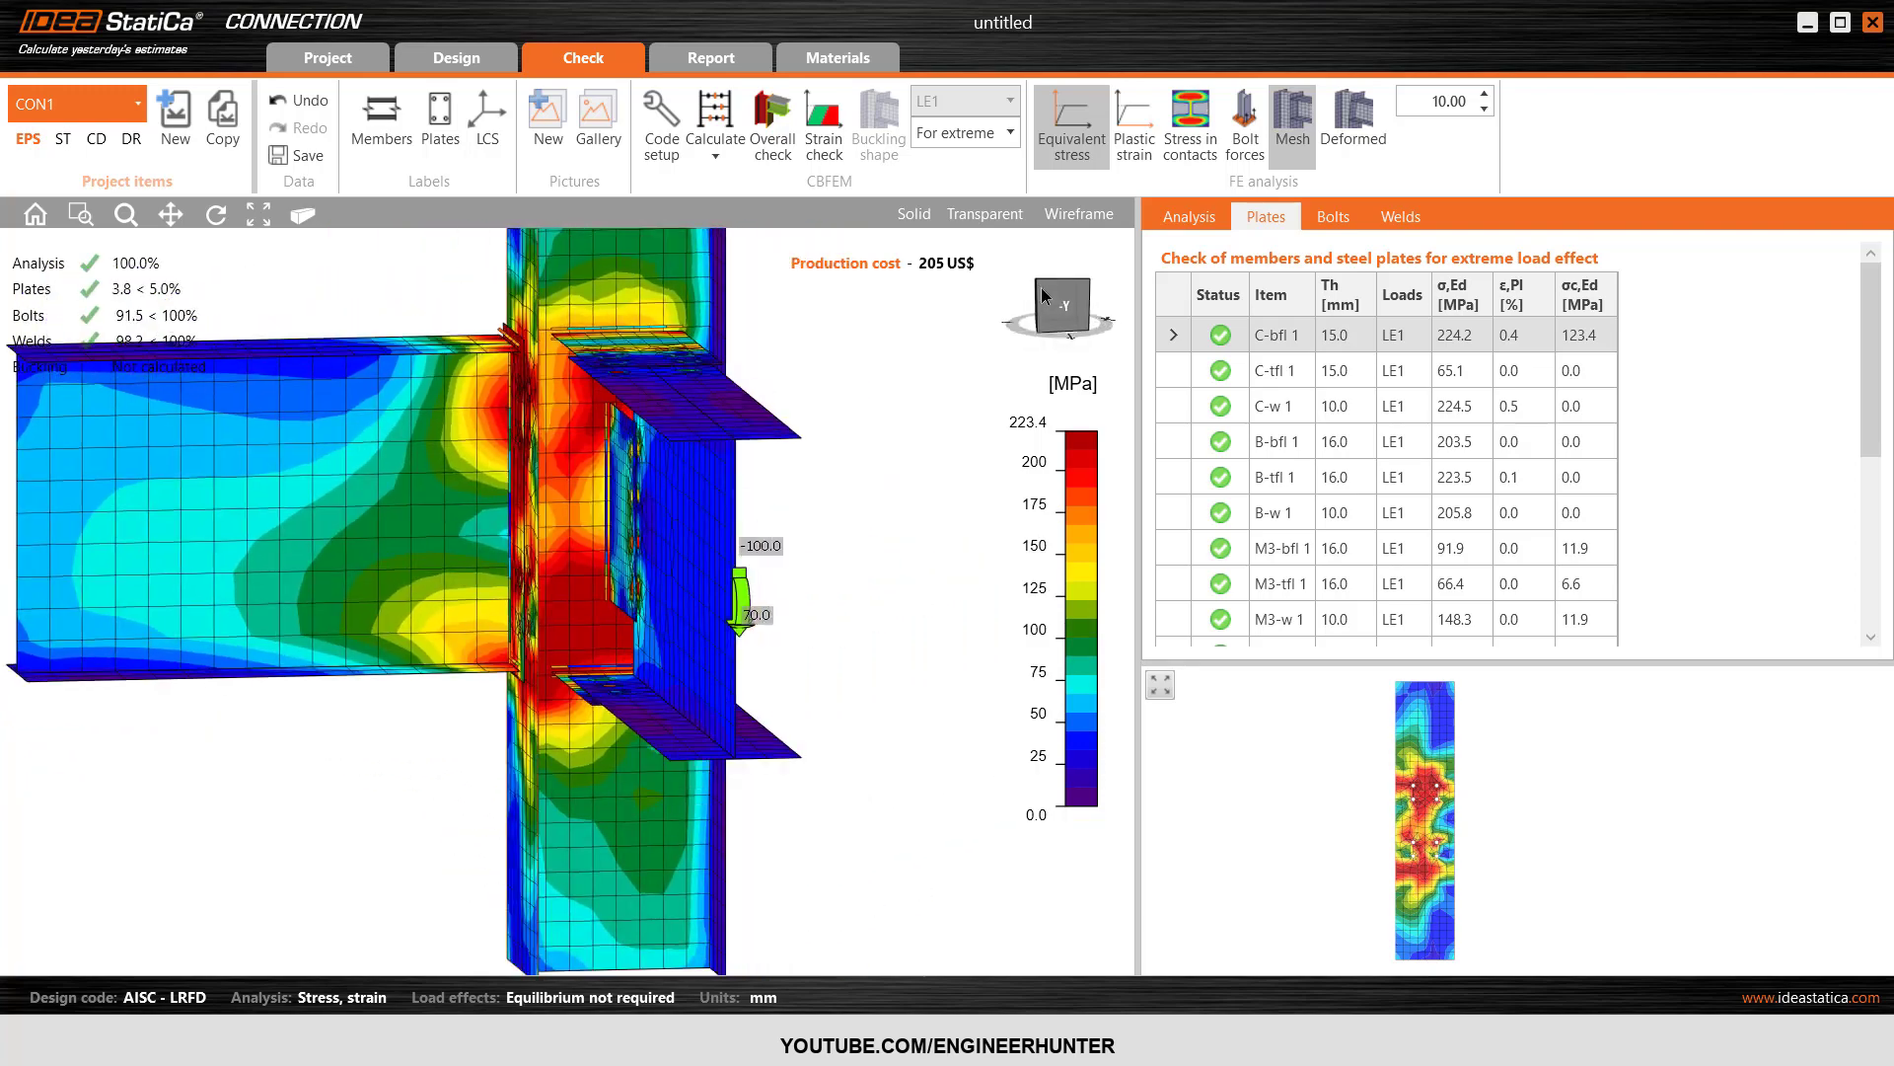
left_click(1044, 296)
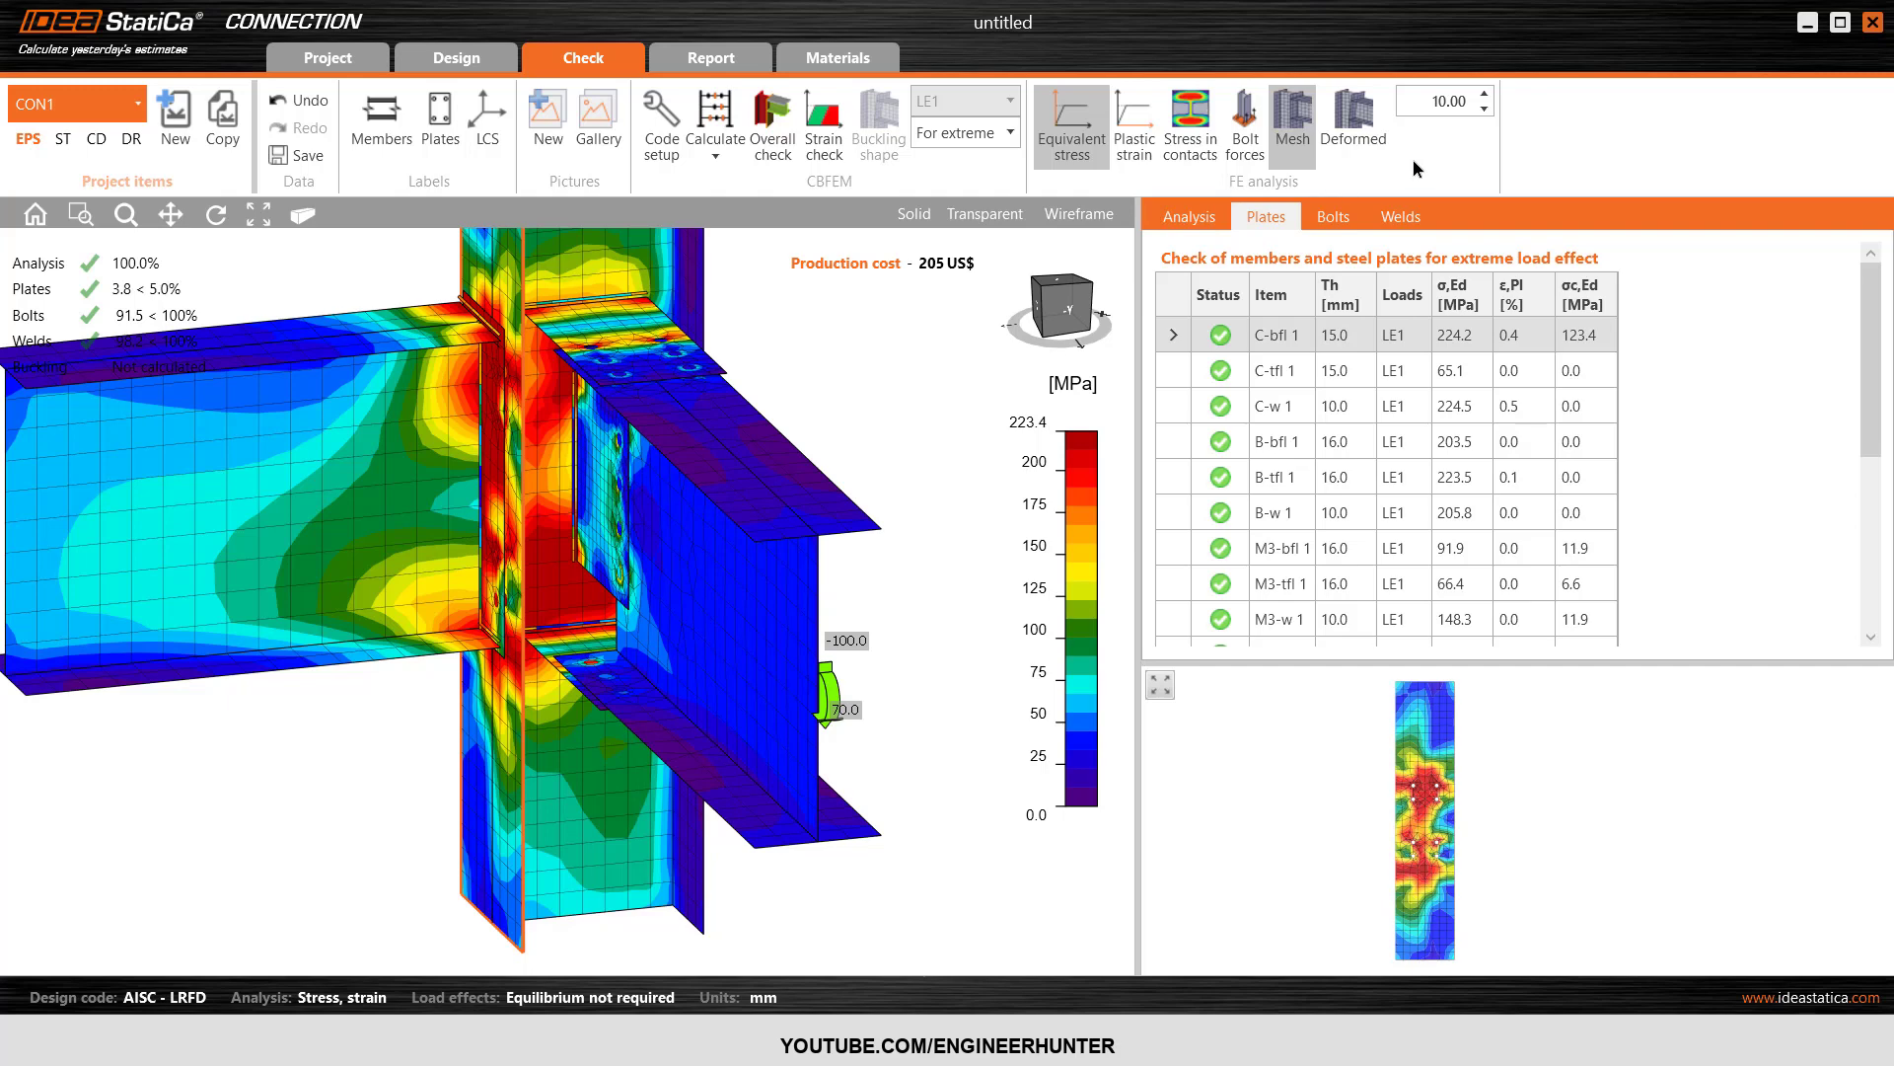
- Display the deformed shape of the joint and examine beam B's end plate and the column web from the side
left_click(1365, 140)
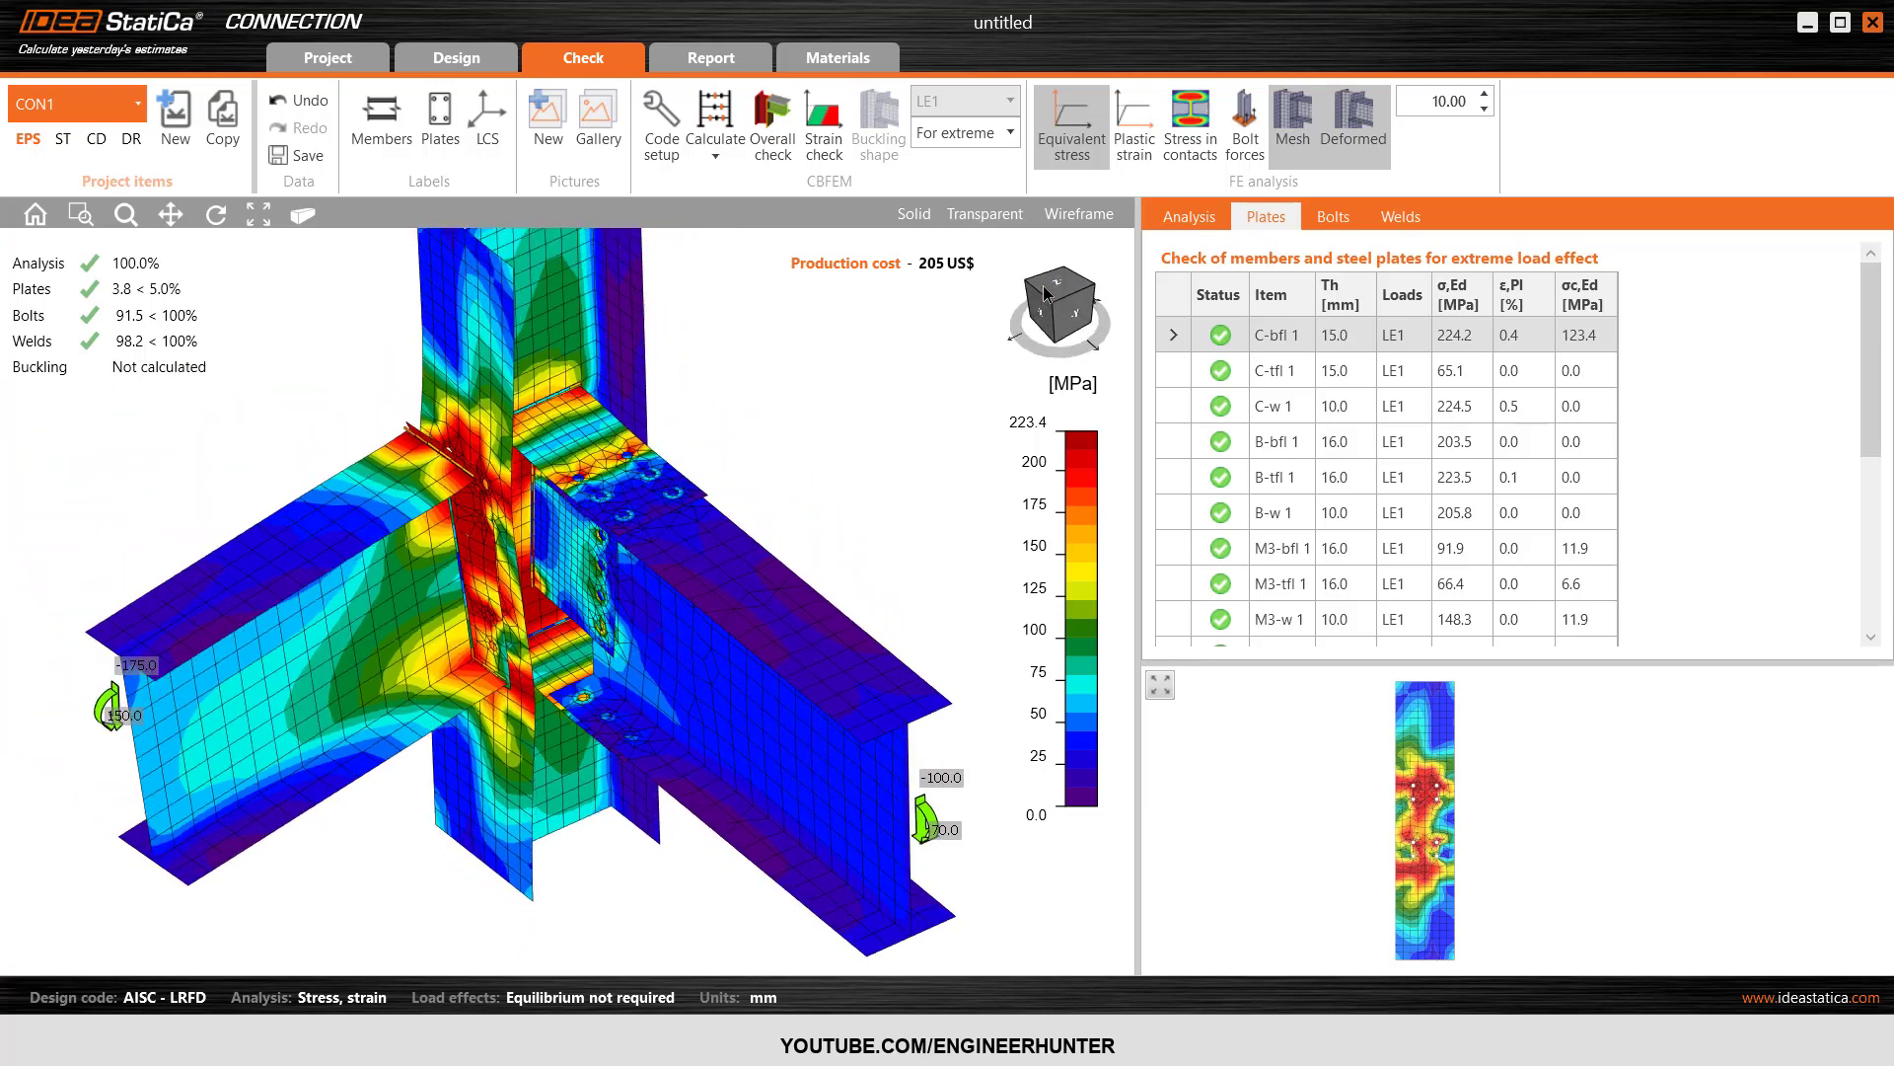
left_click_drag(1044, 286, 1067, 316)
left_click(1066, 315)
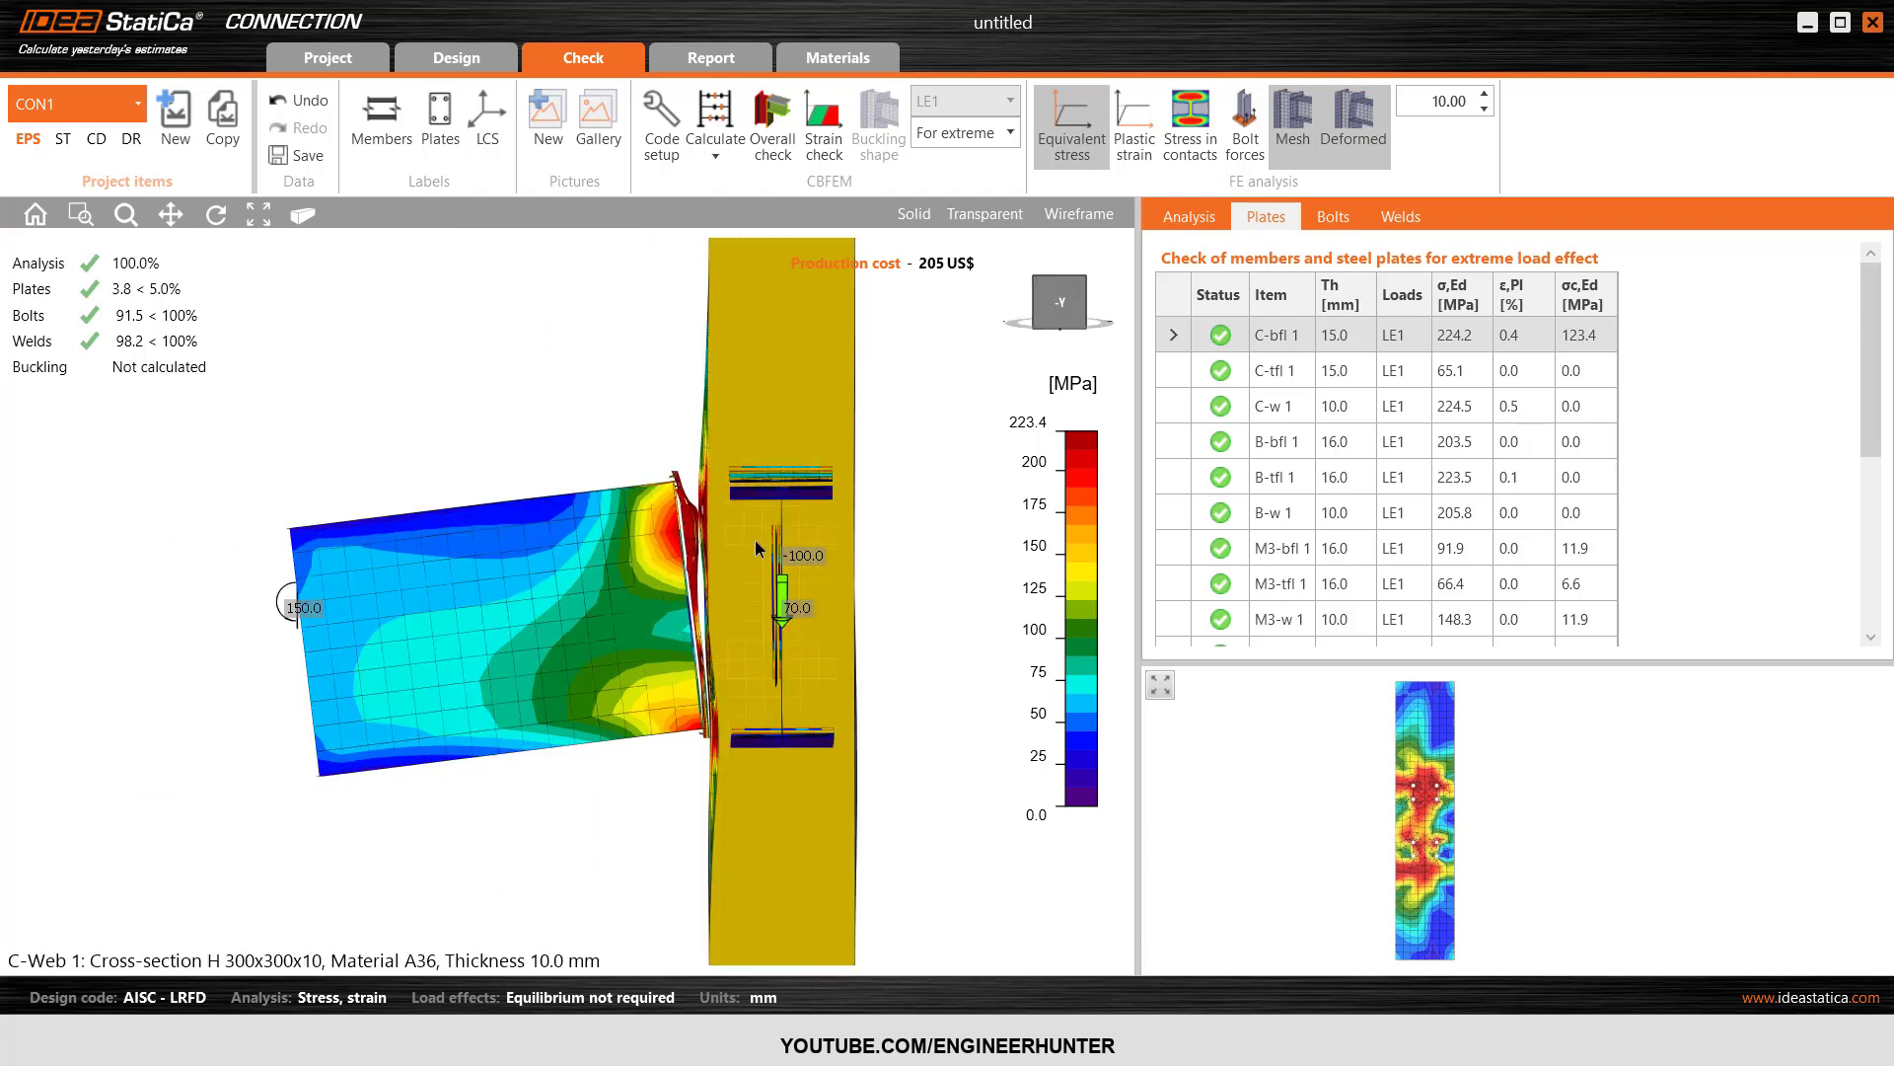
scroll(725, 551, "up", 4)
scroll(590, 393, "down", 2)
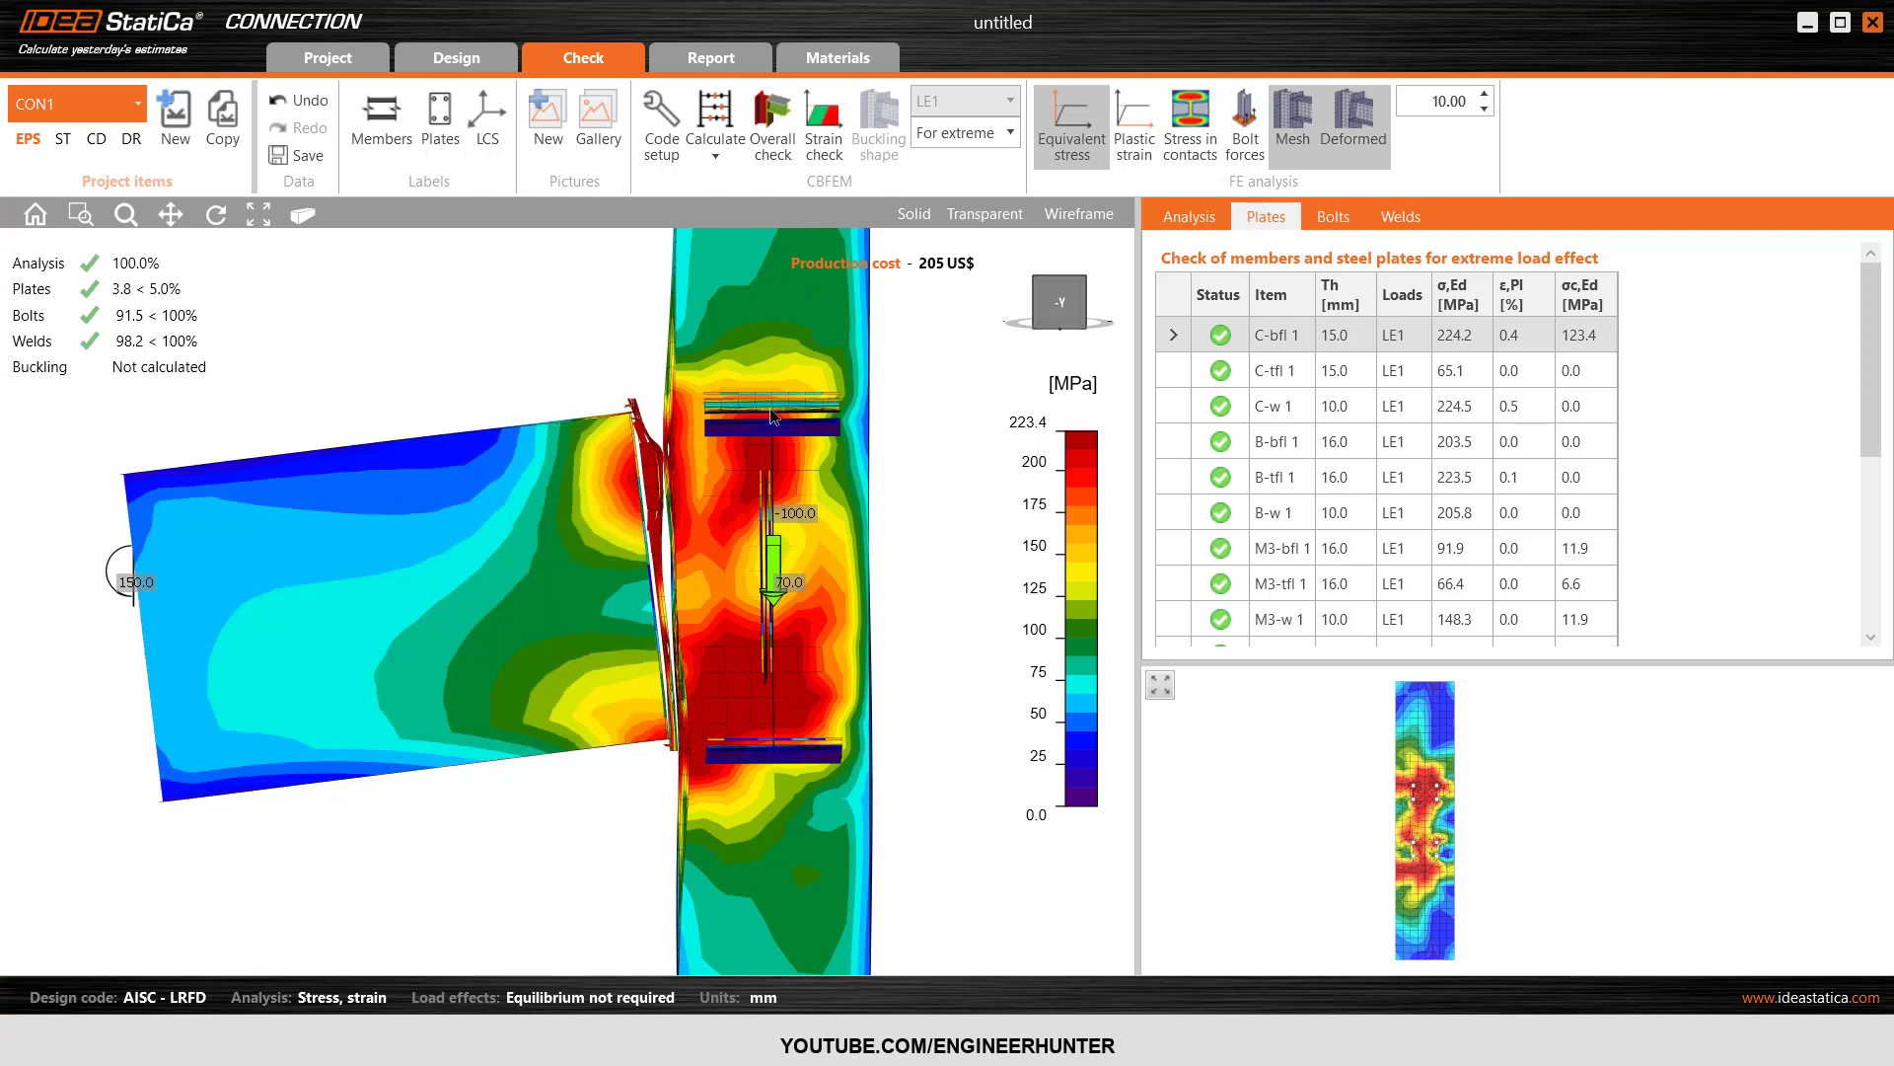
left_click(1039, 286)
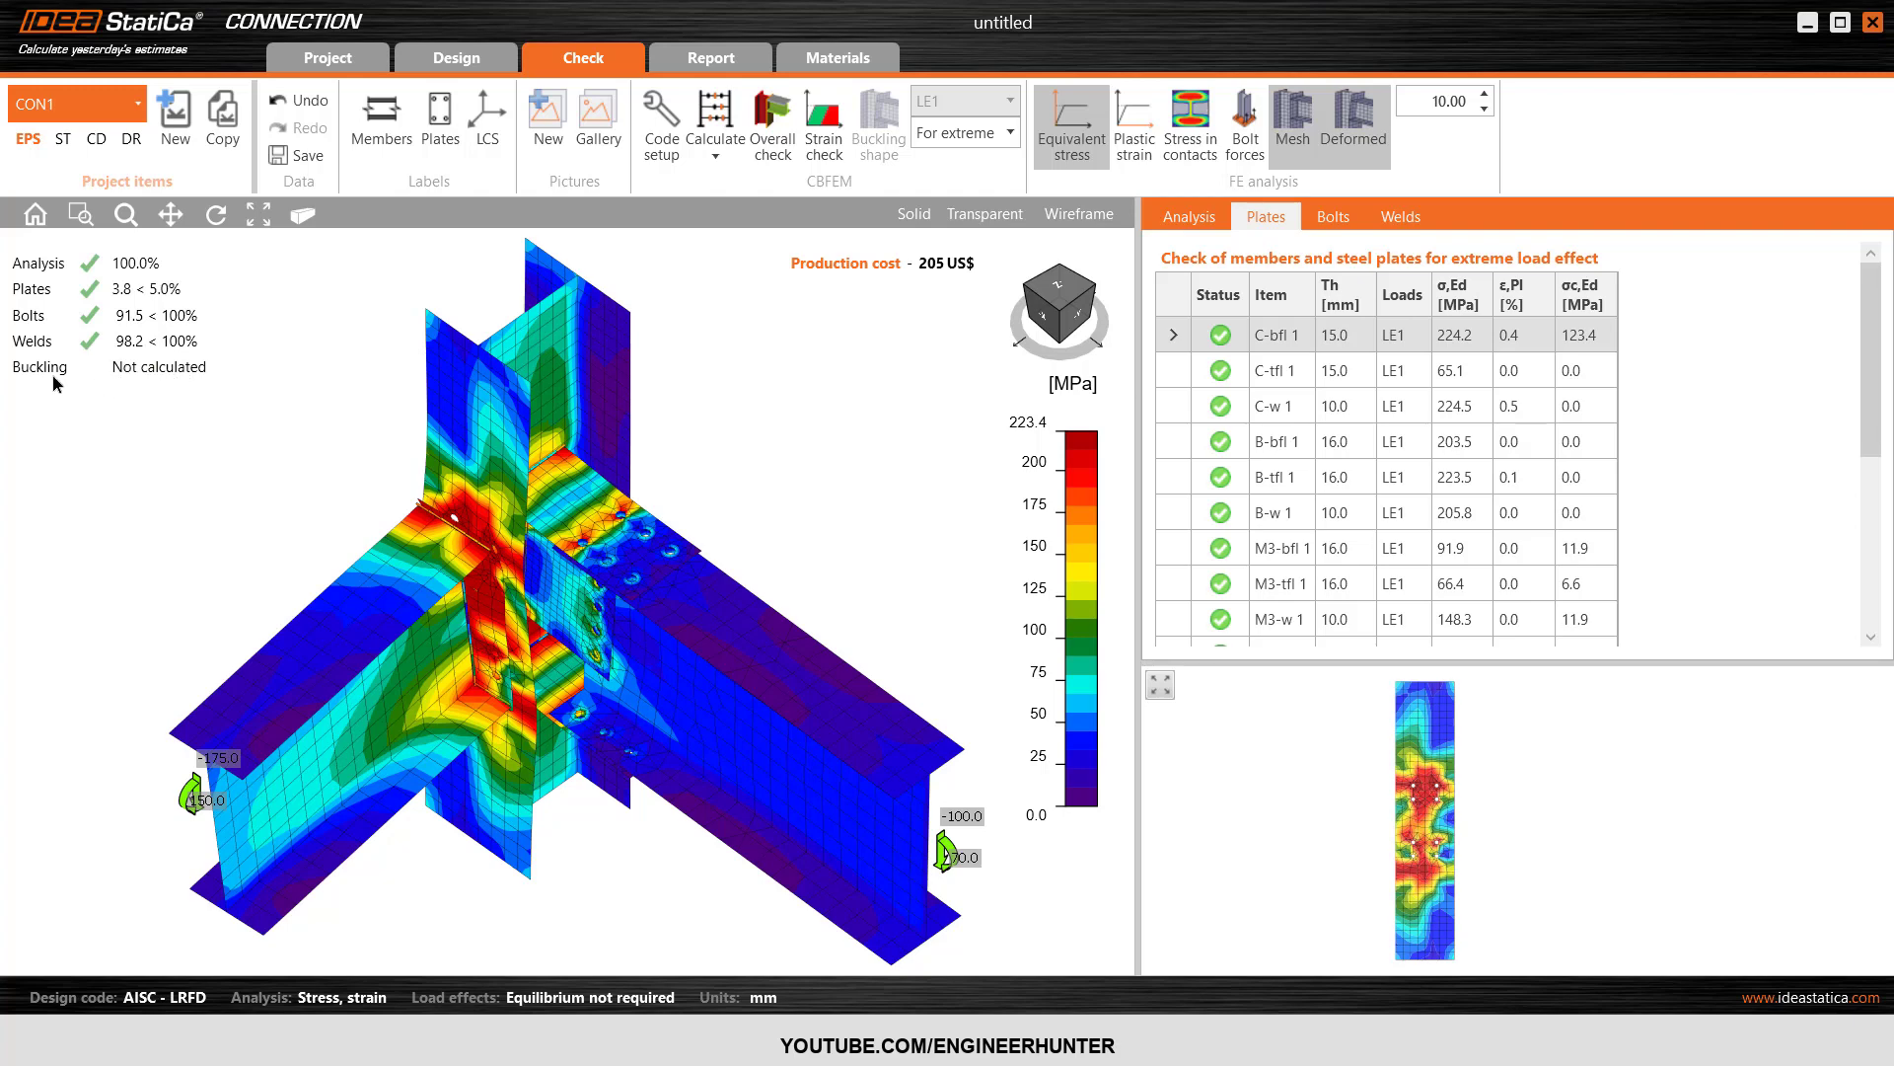
- Run the Stress/strain - Buckling analysis and review the local buckling factors of the joint for load effect LE1
left_click(716, 156)
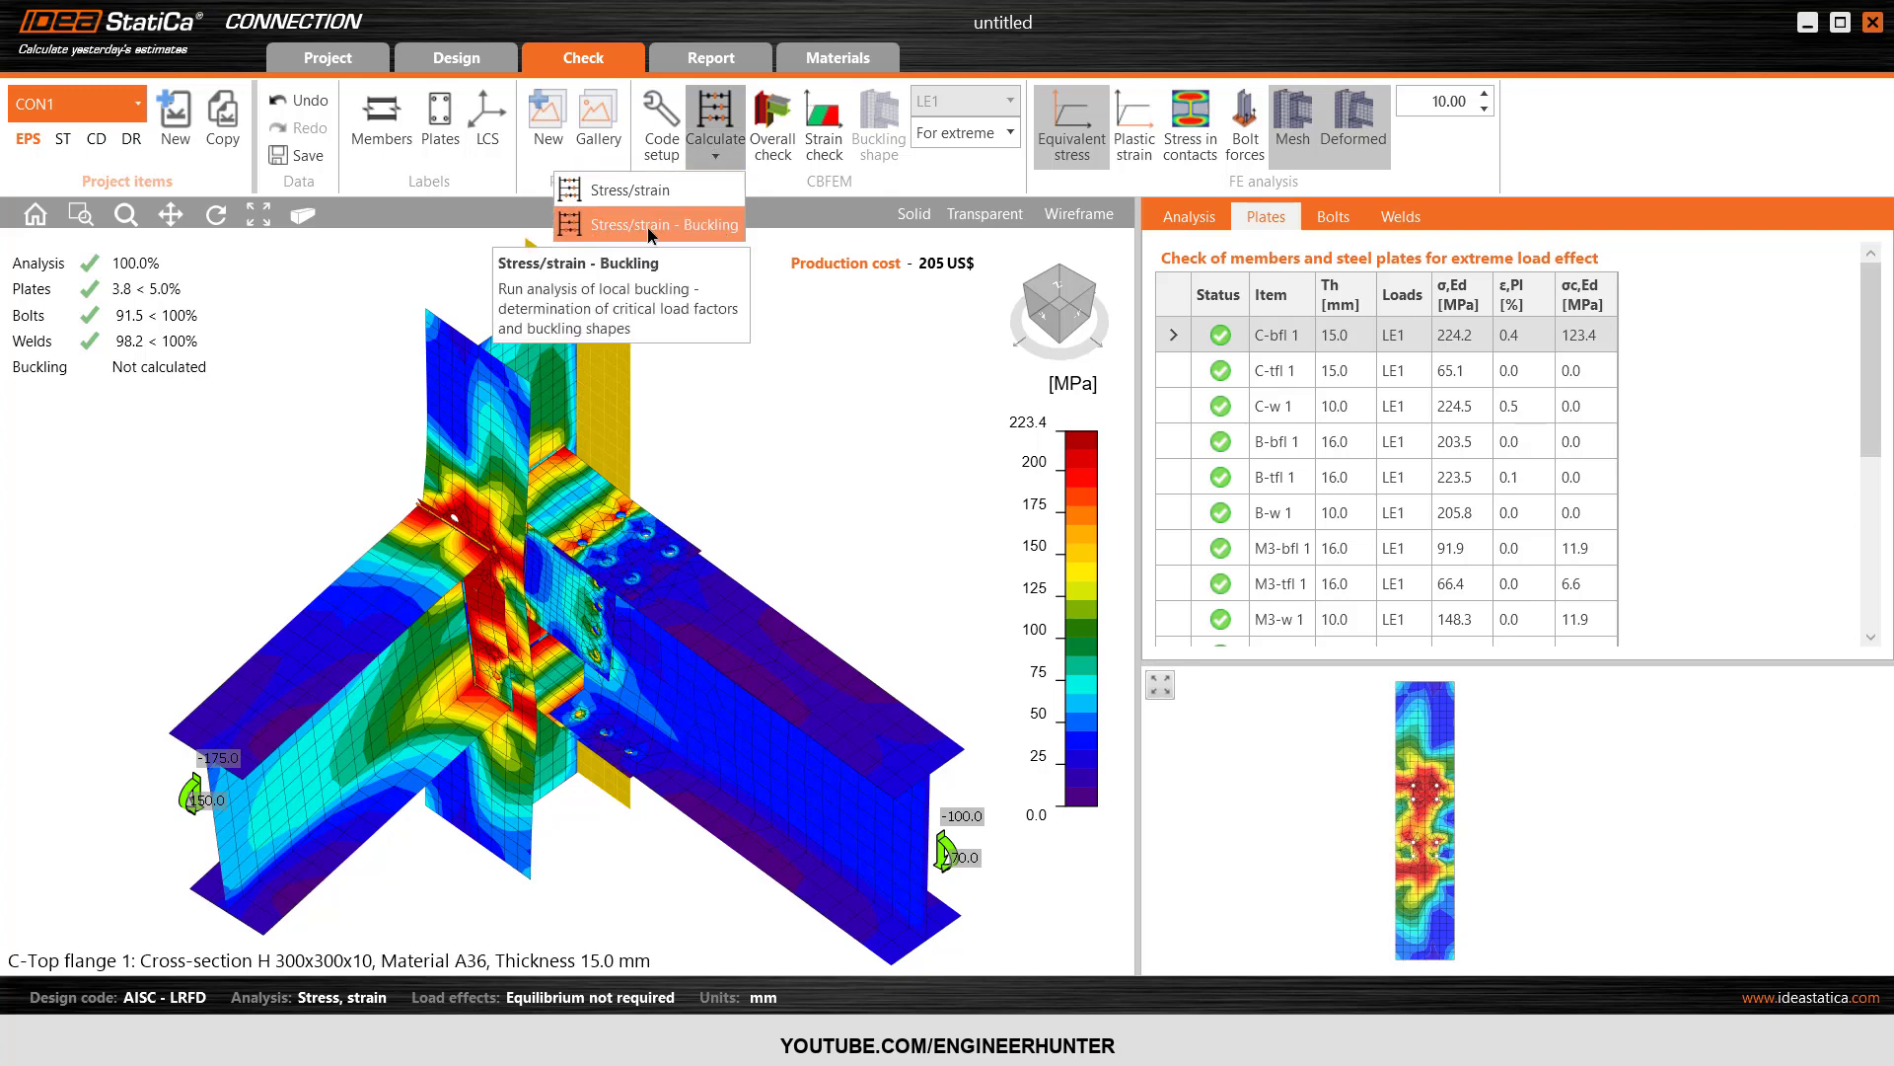
left_click(713, 231)
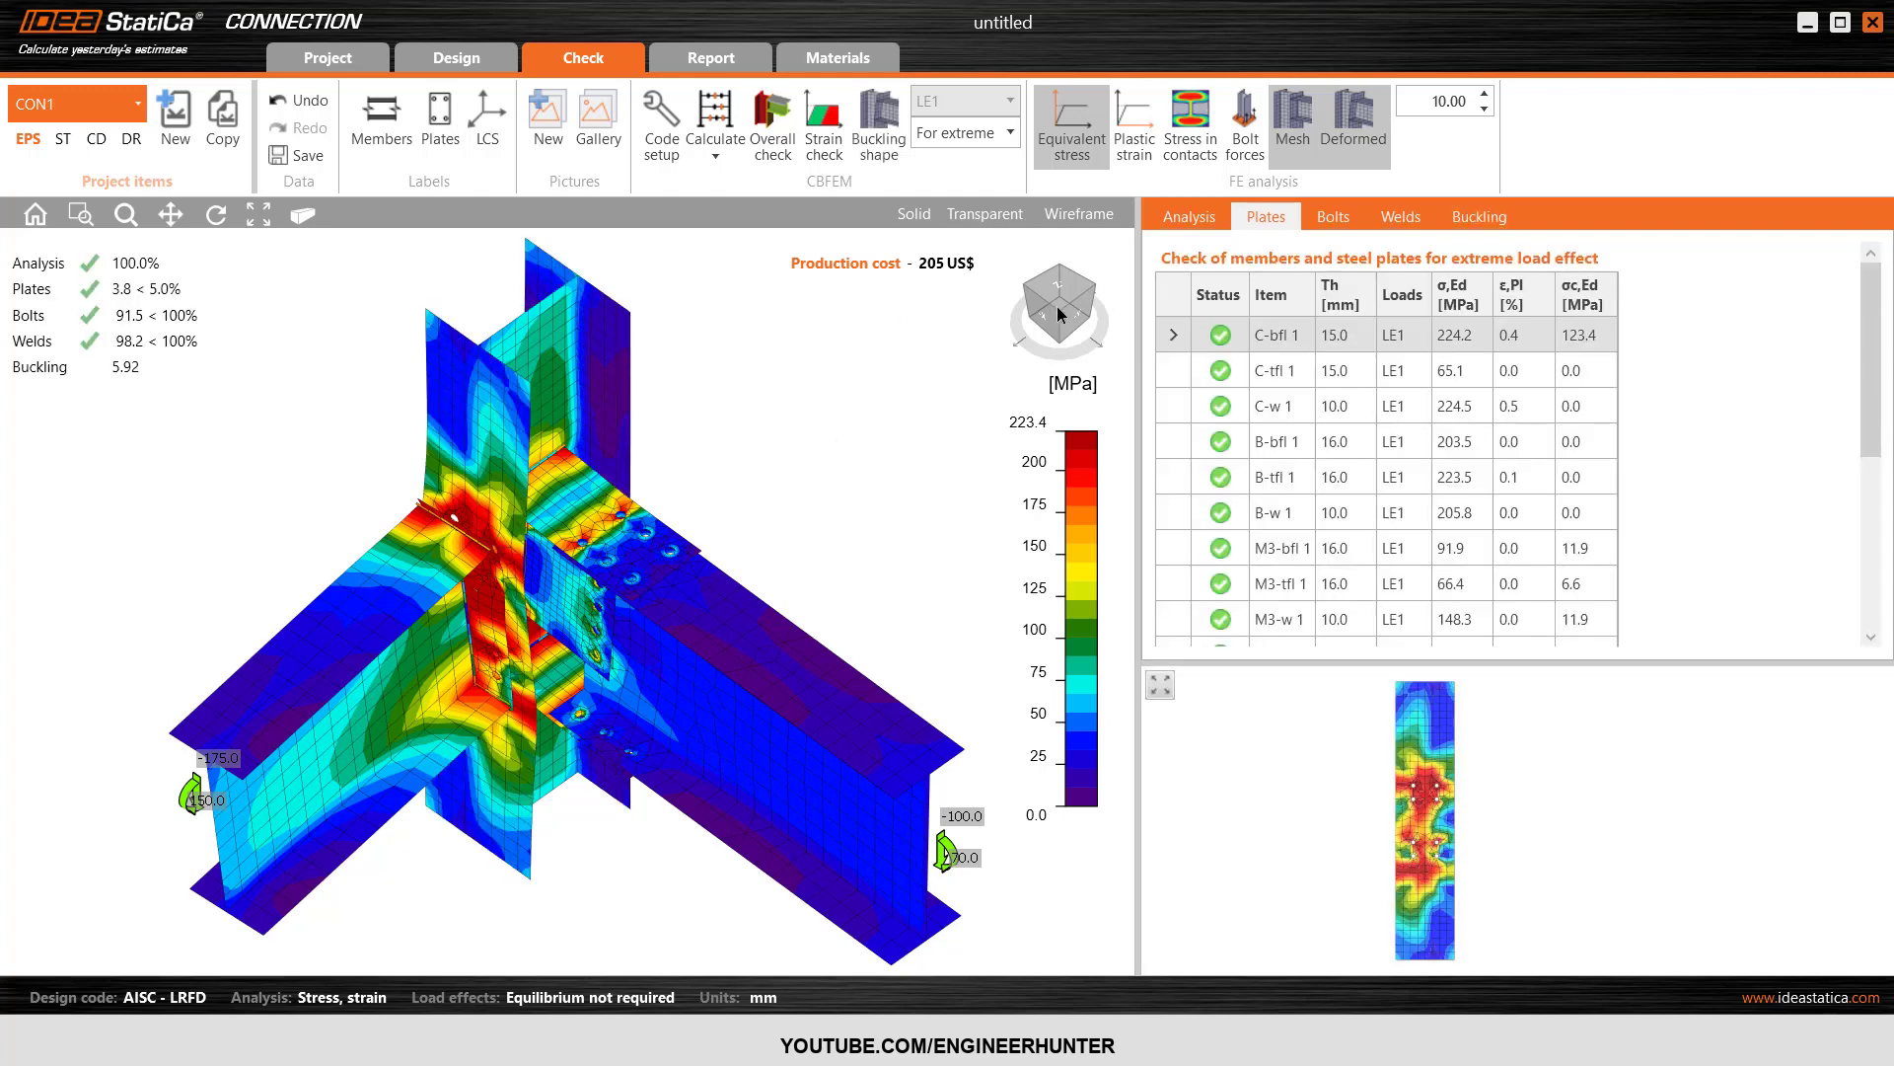
left_click(1481, 219)
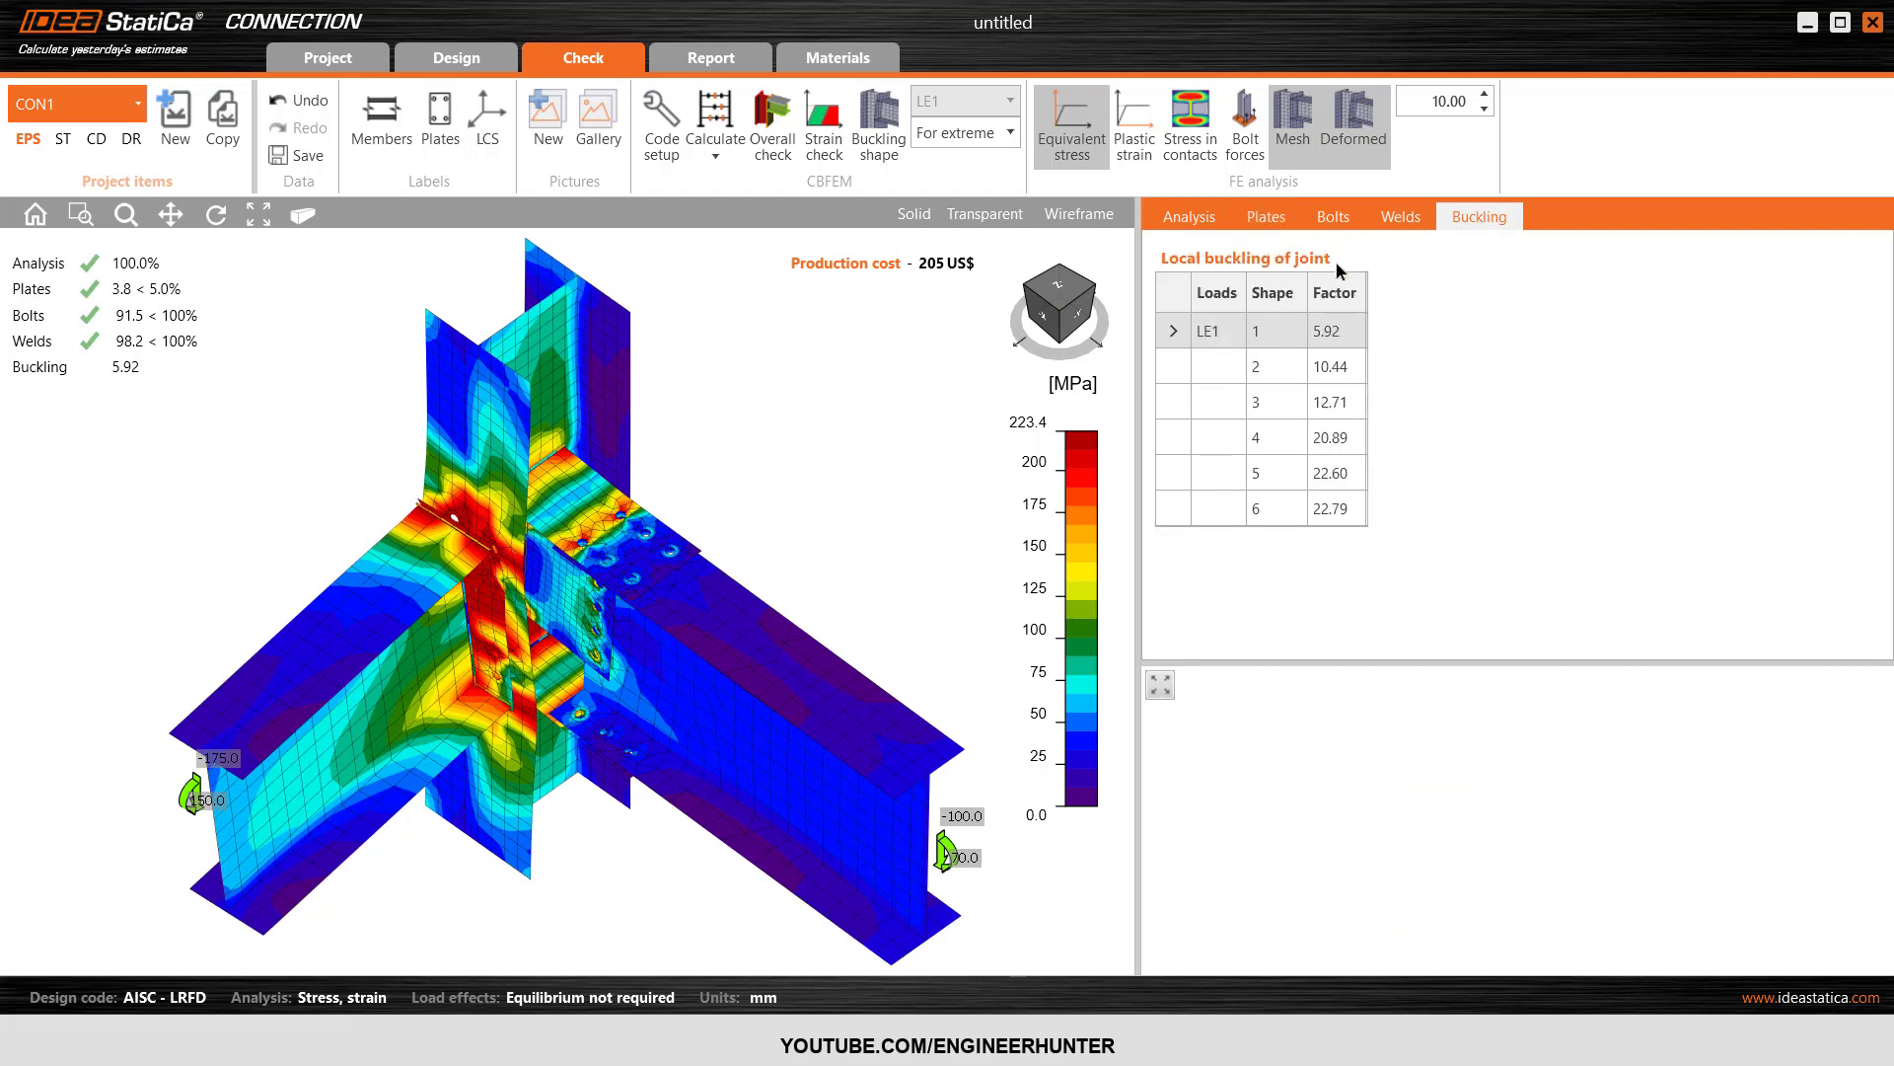
left_click(1263, 365)
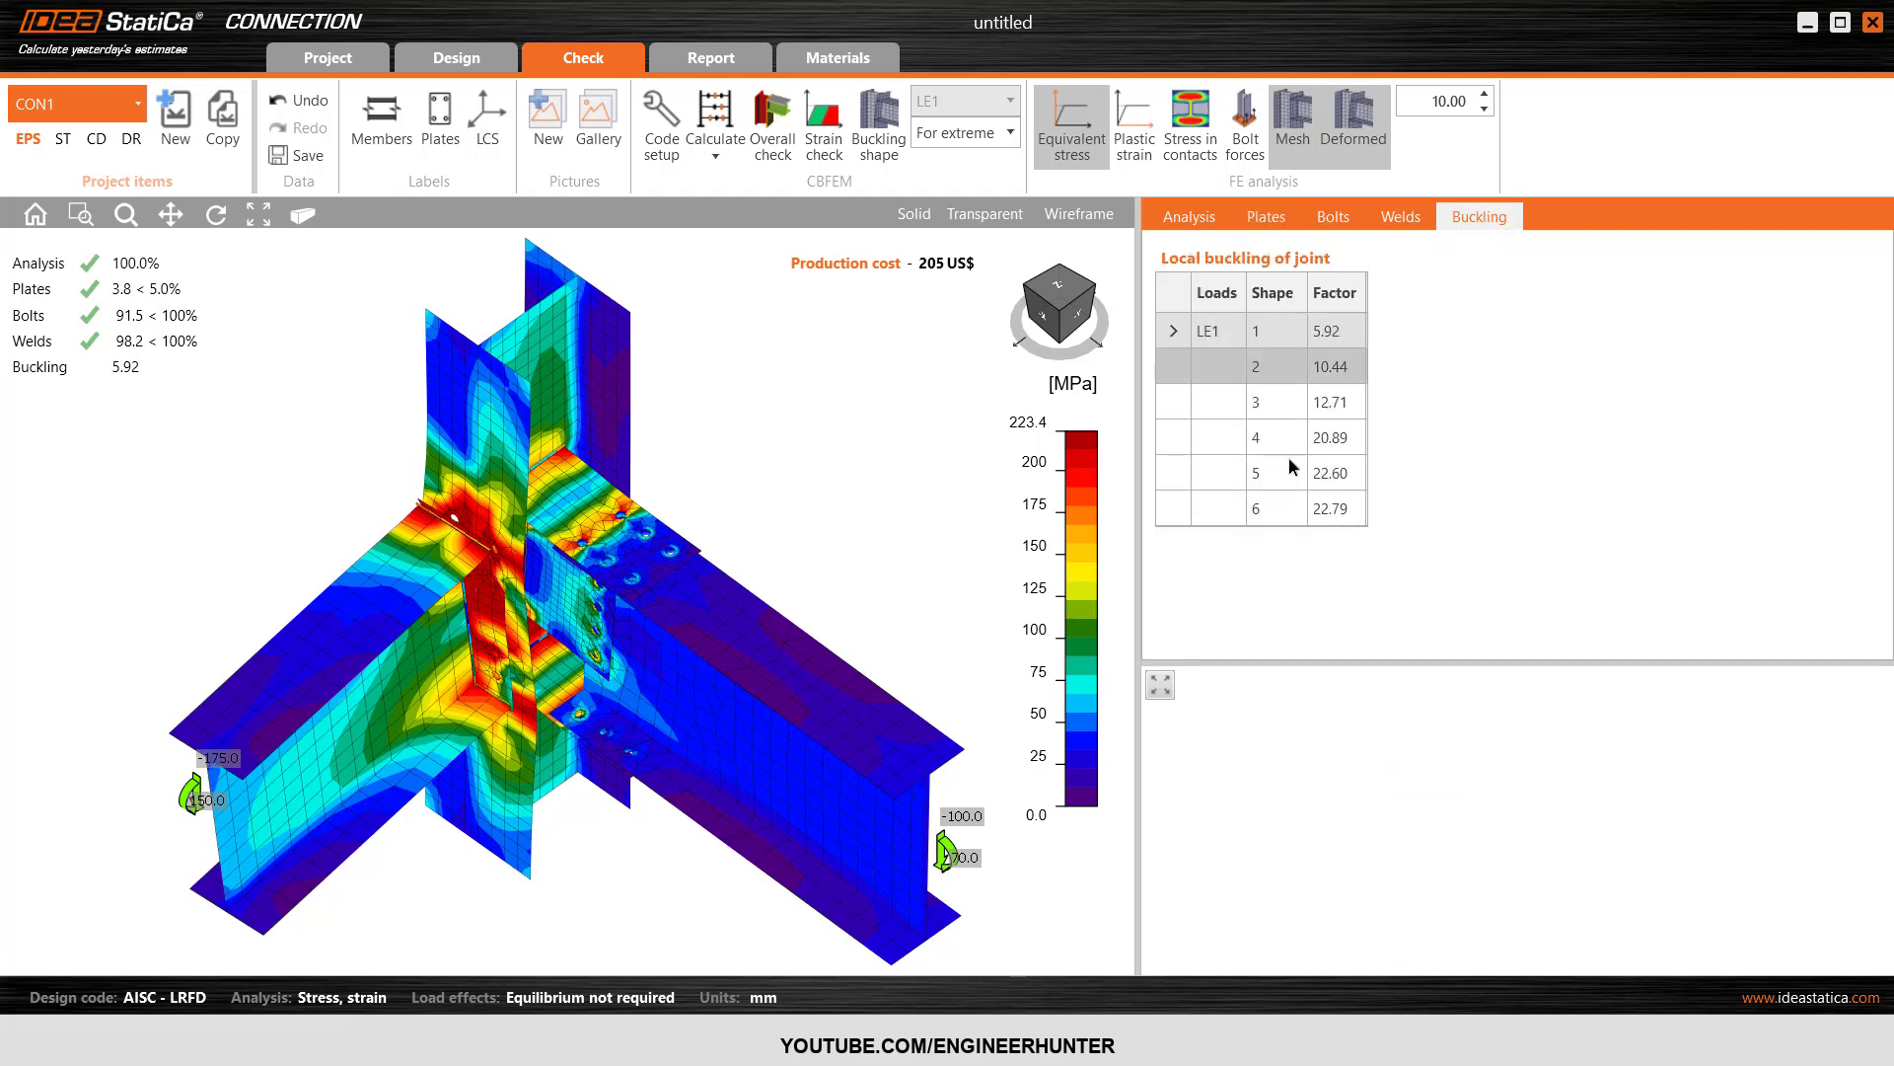
left_click(1270, 507)
left_click(1273, 333)
left_click(1327, 336)
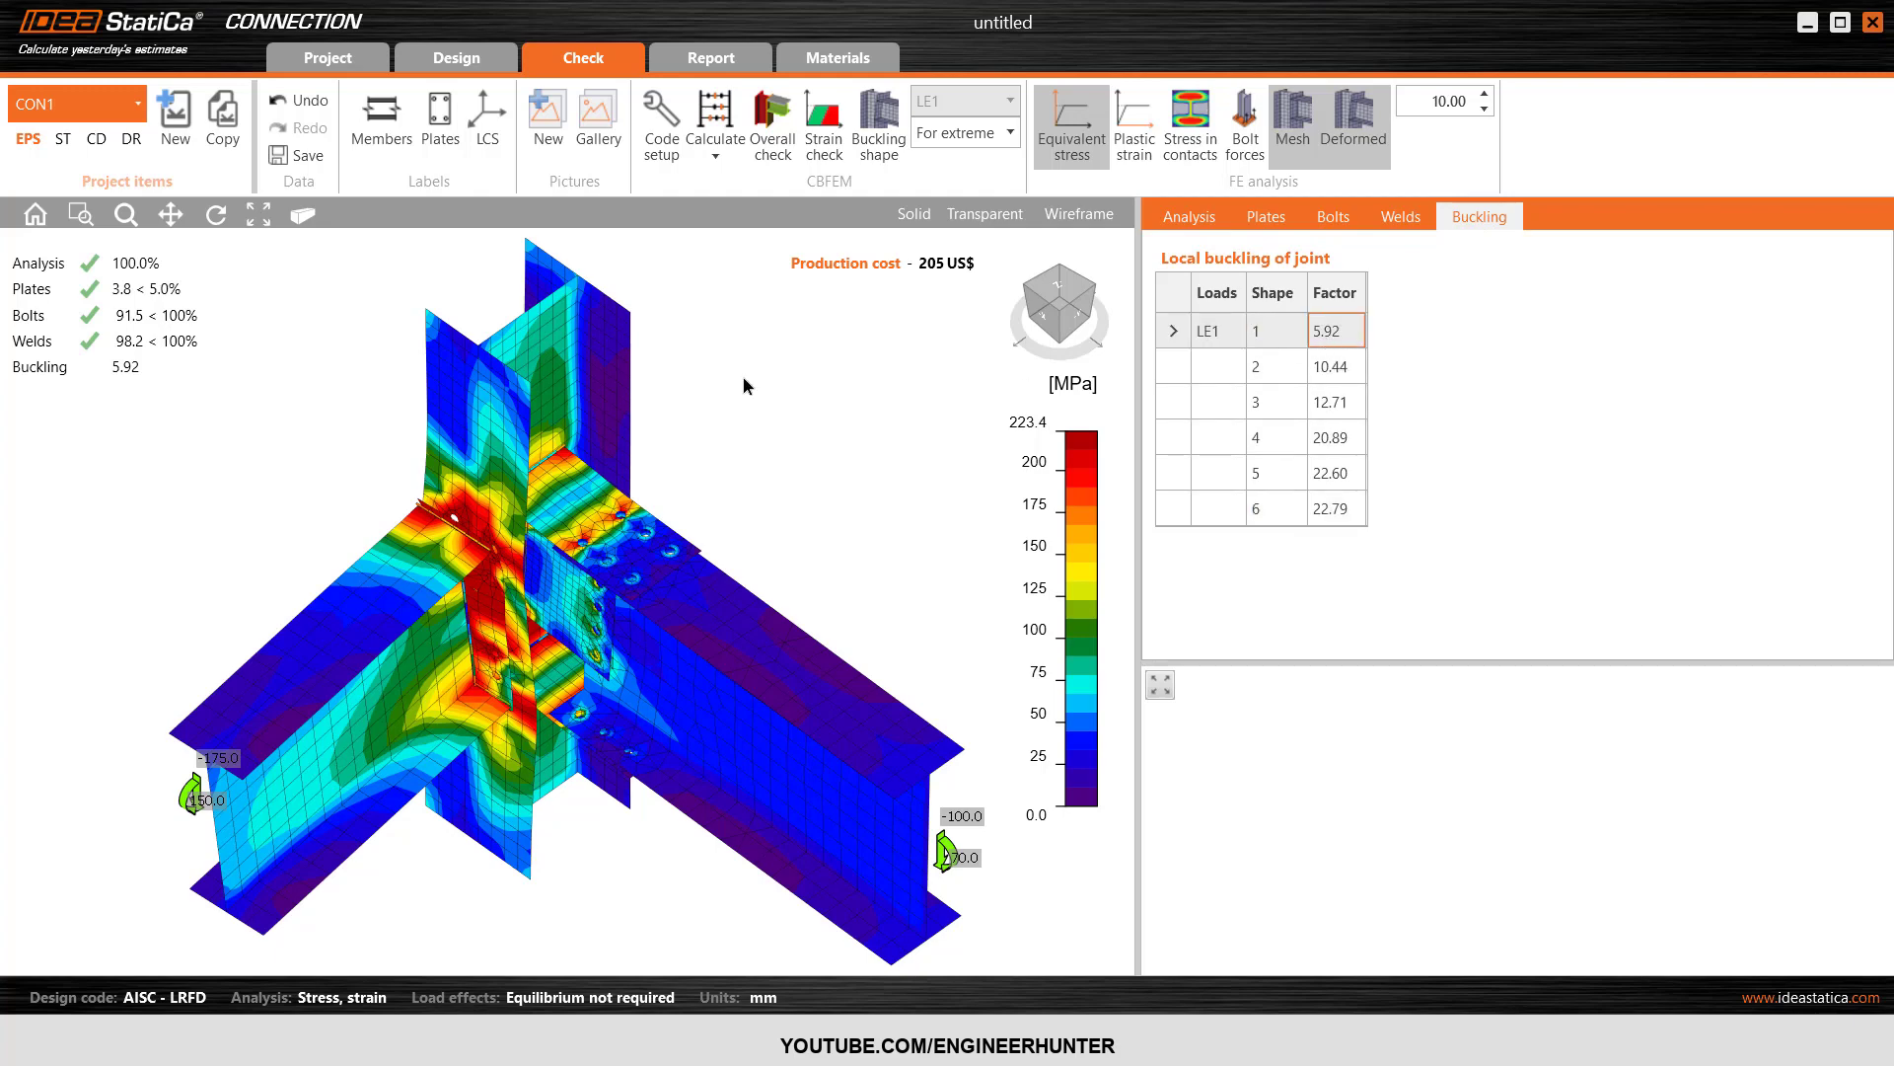
left_click(1328, 335)
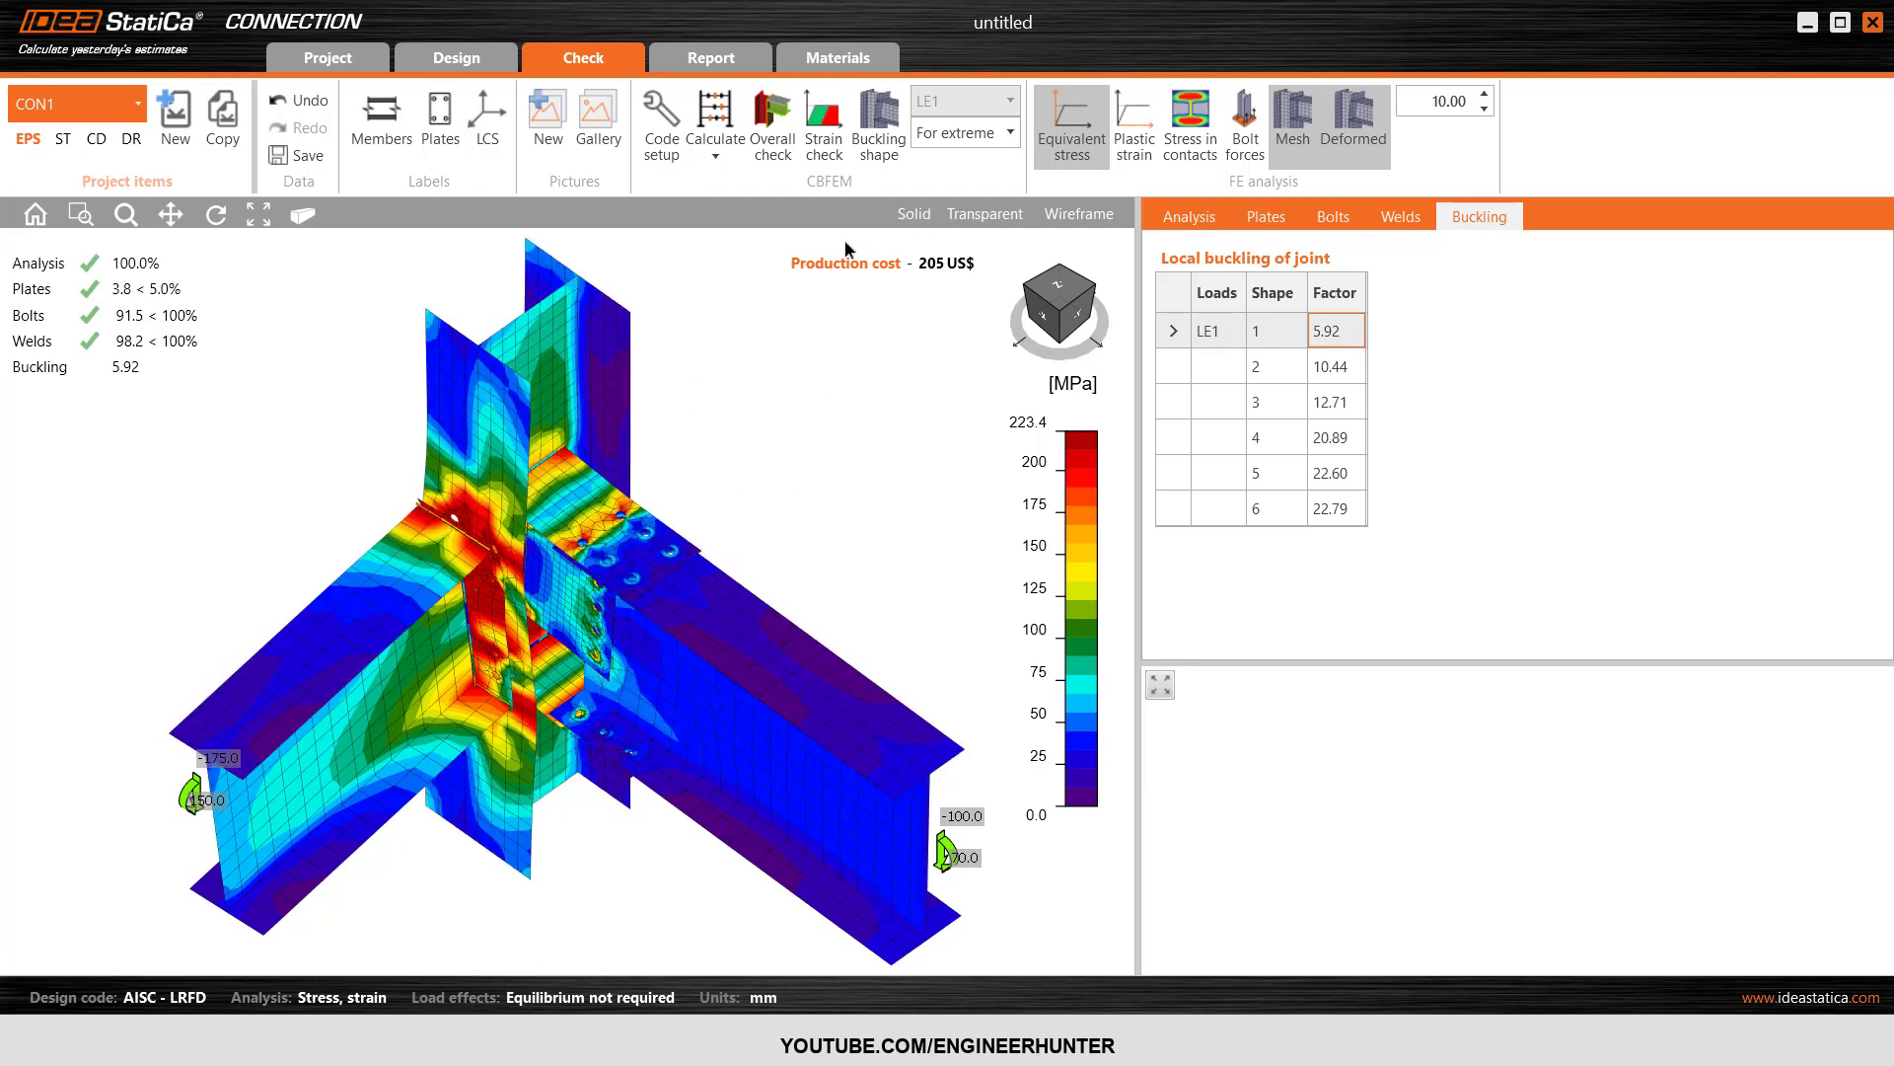
- Return the model display to the overall check and open the report of connection CON1
left_click(915, 213)
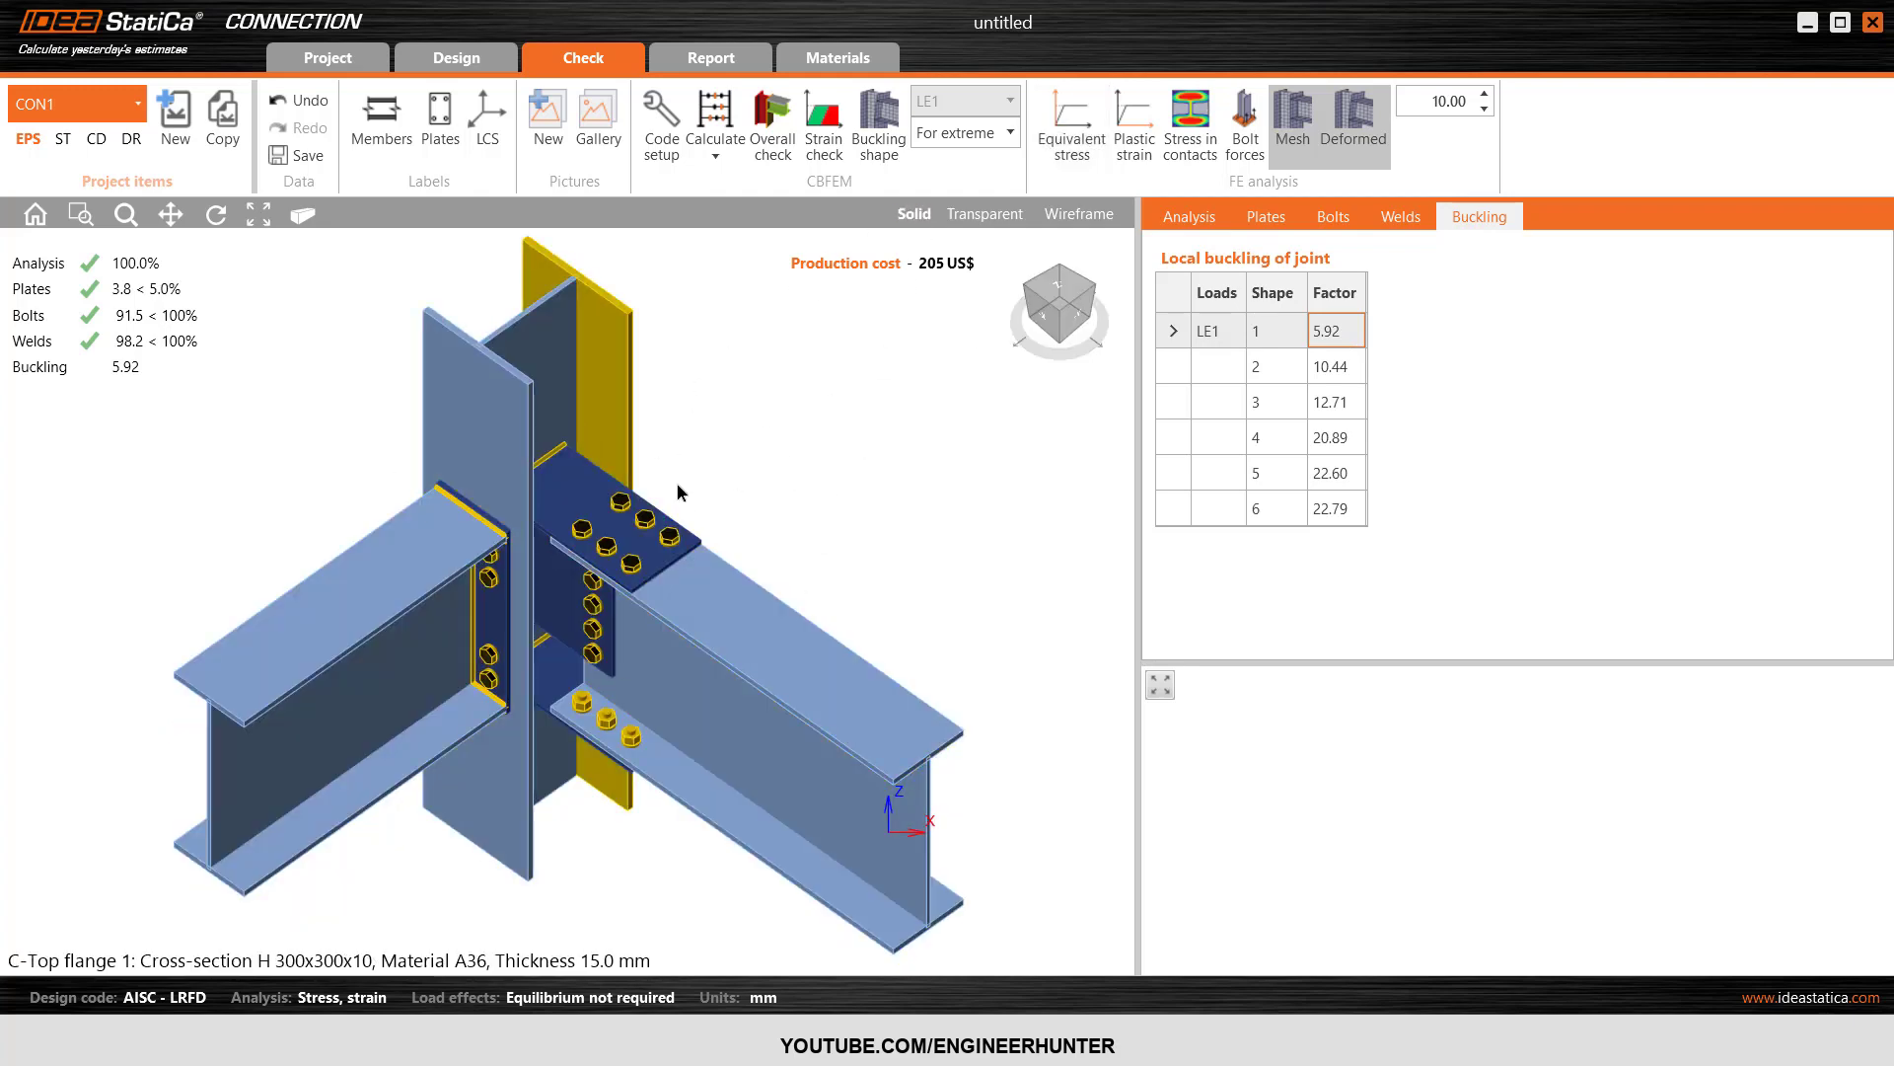
left_click(778, 150)
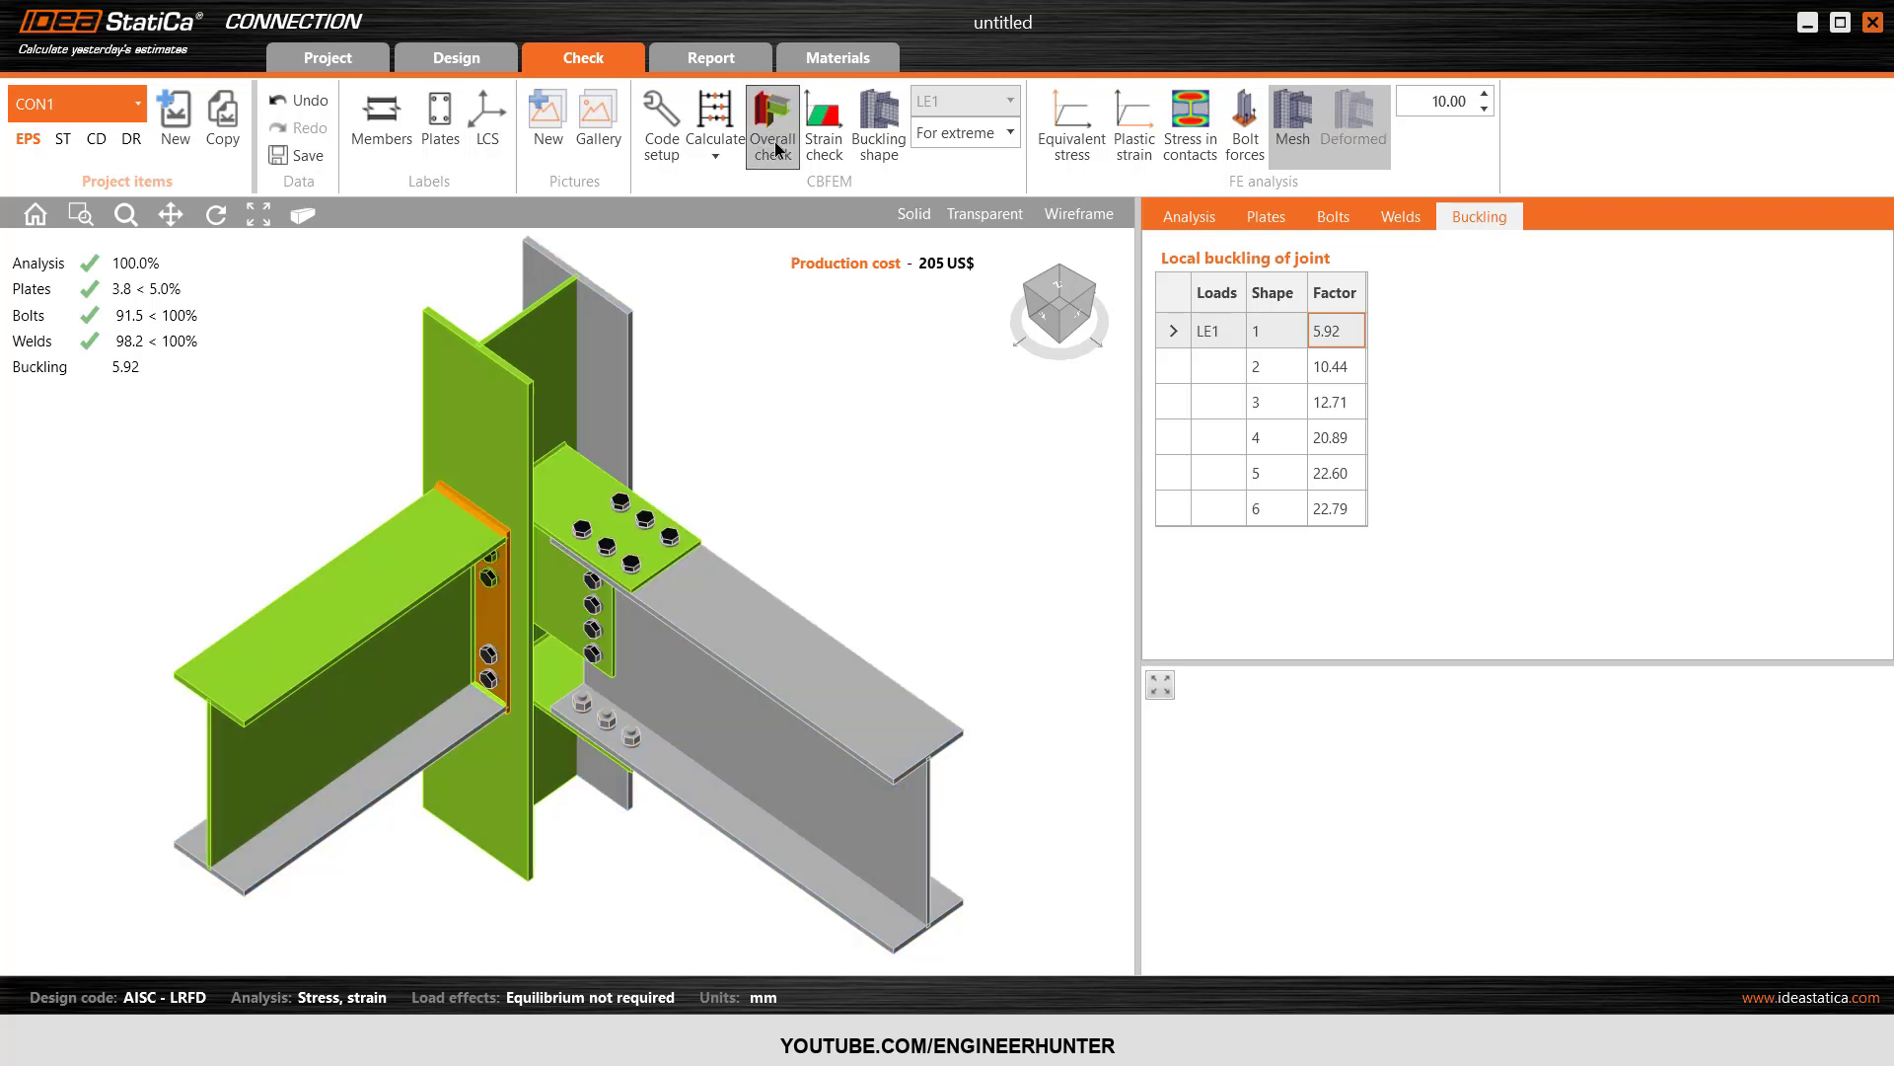
left_click(690, 59)
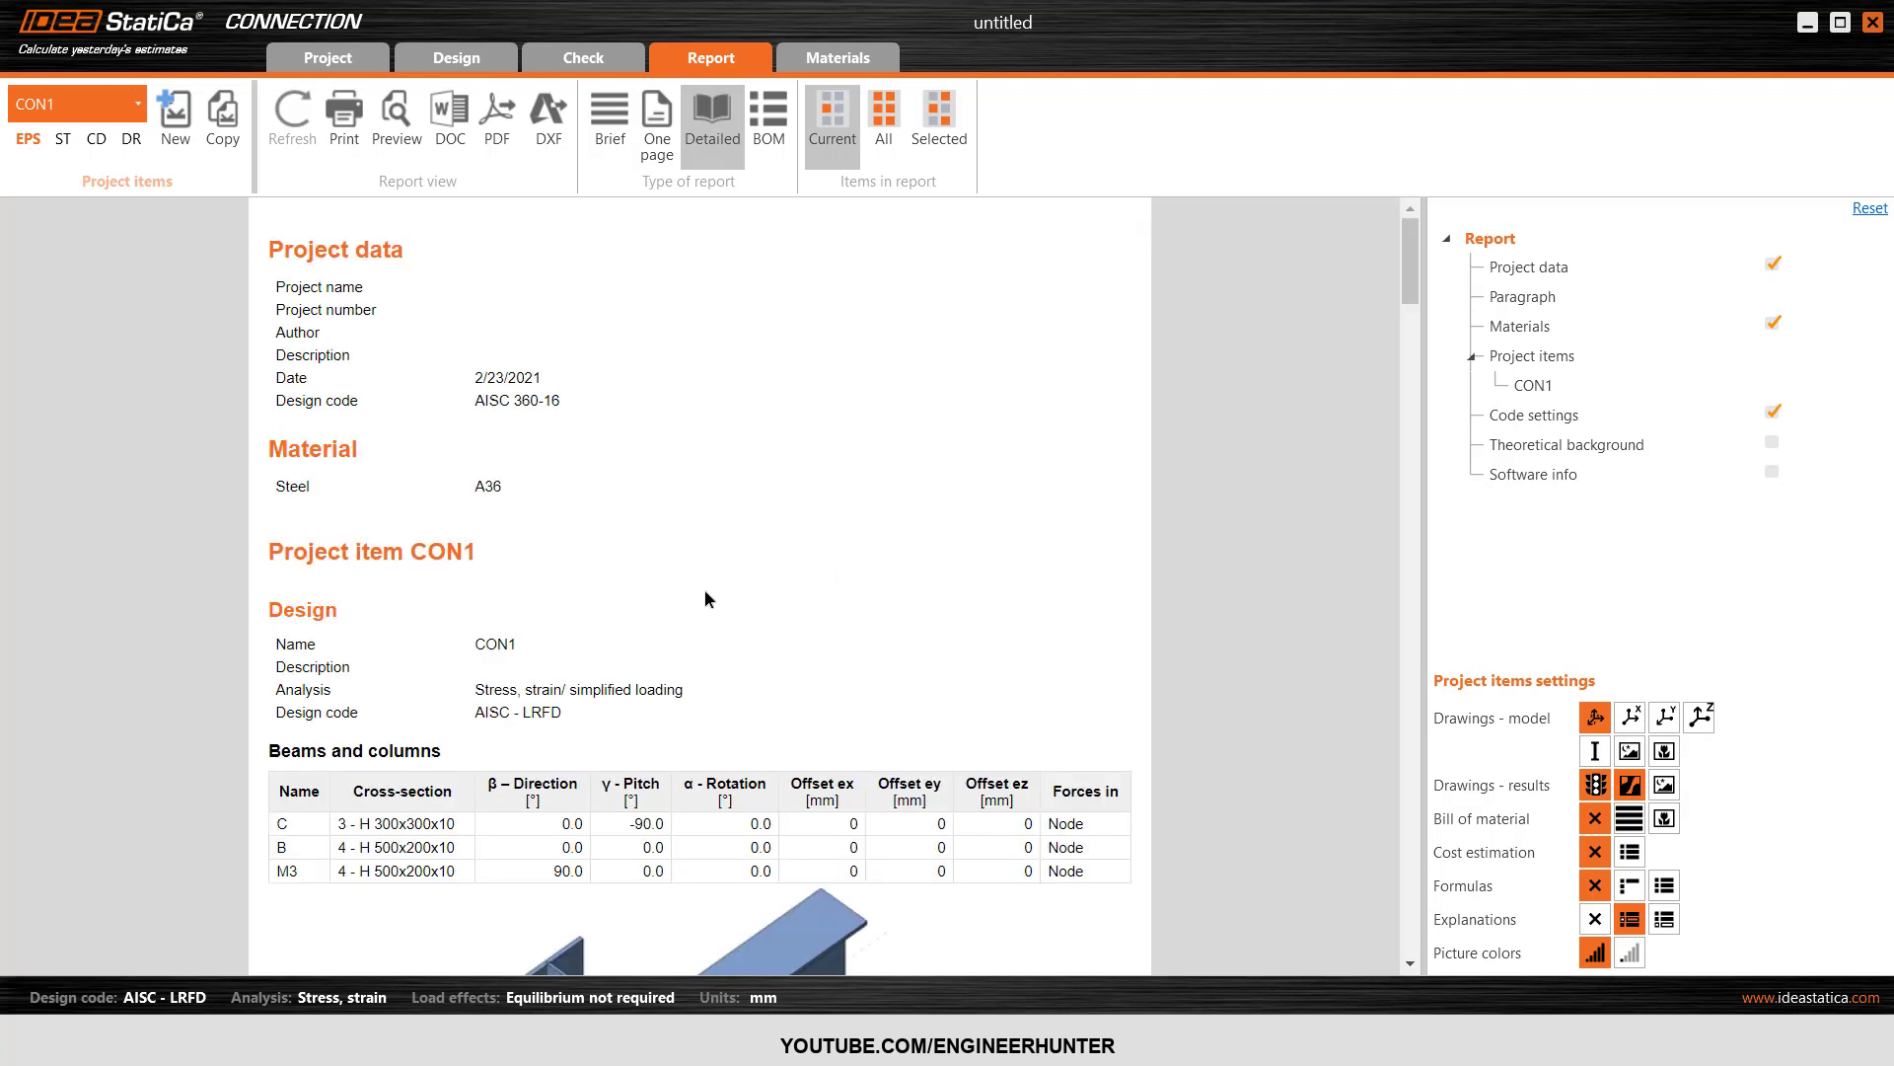
- Review the detailed CON1 report from the project data through the plate, bolt and weld check tables
scroll(704, 589, "down", 10)
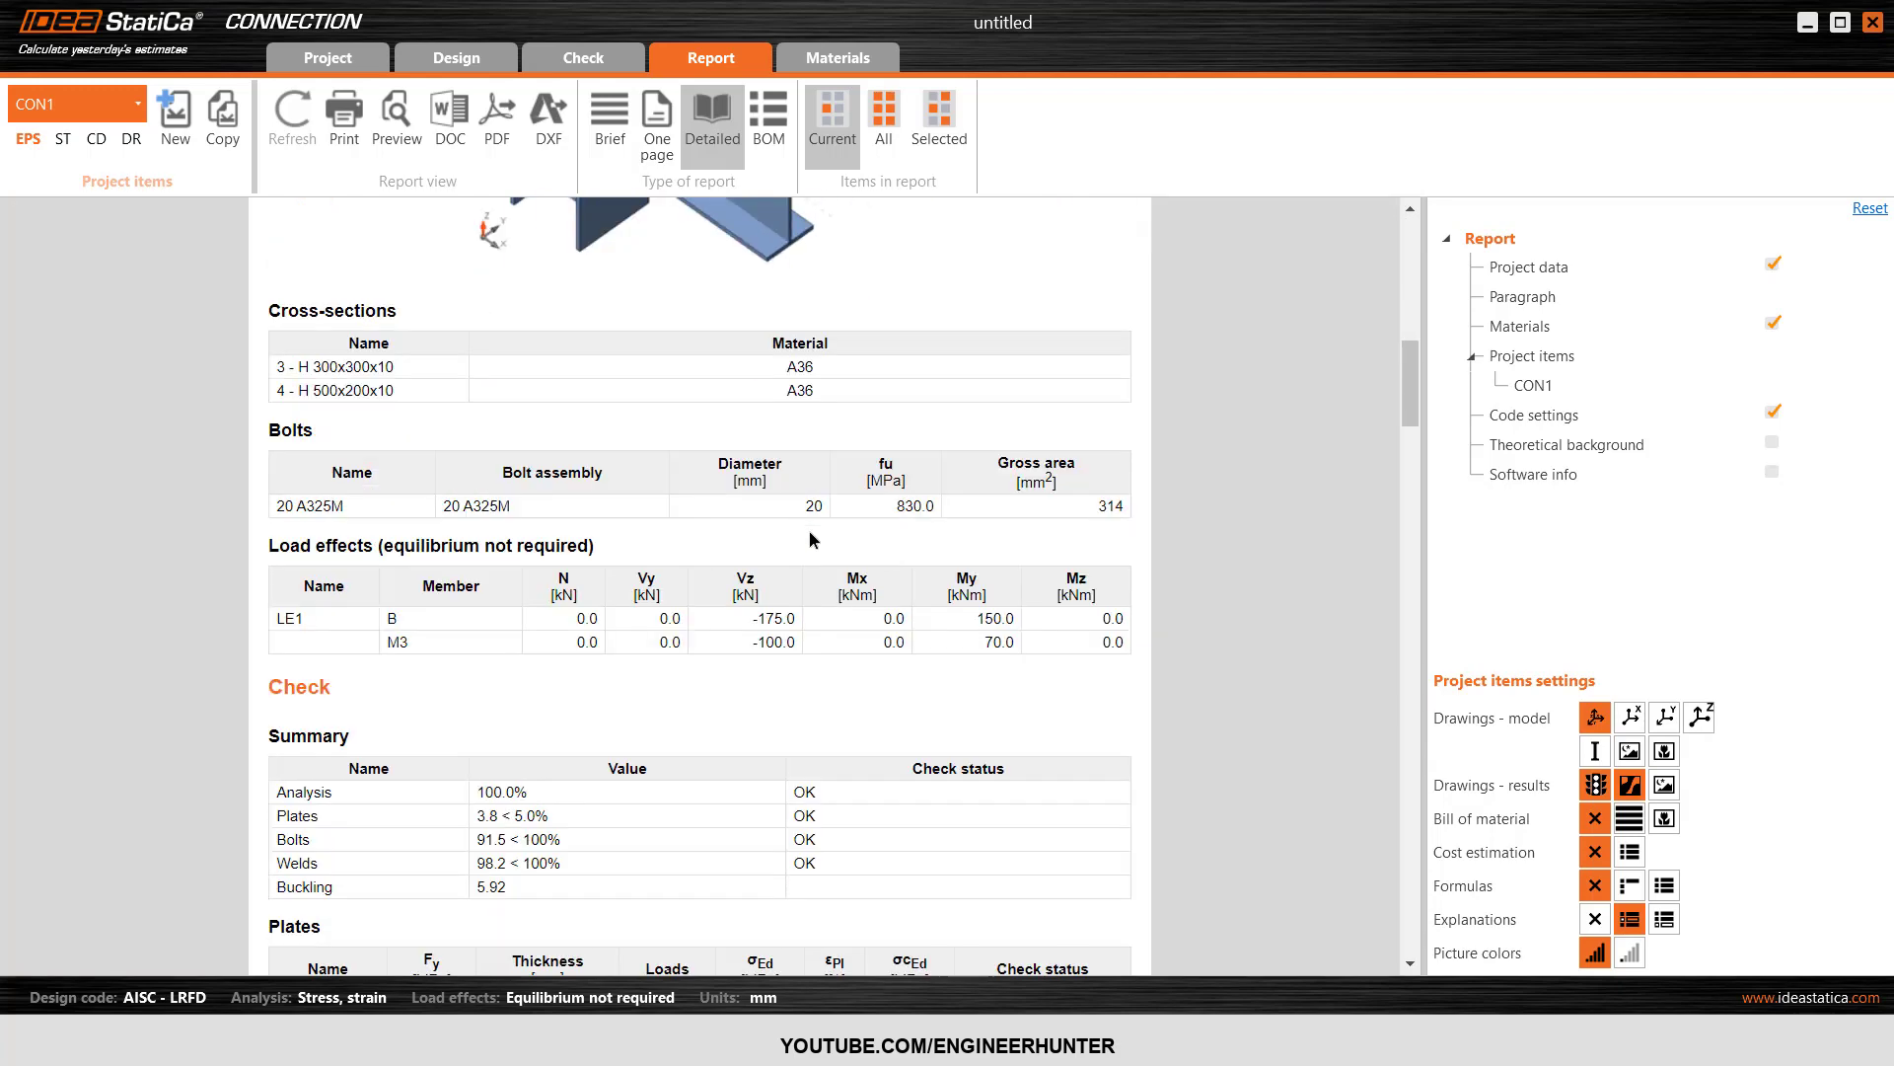
scroll(810, 532, "down", 10)
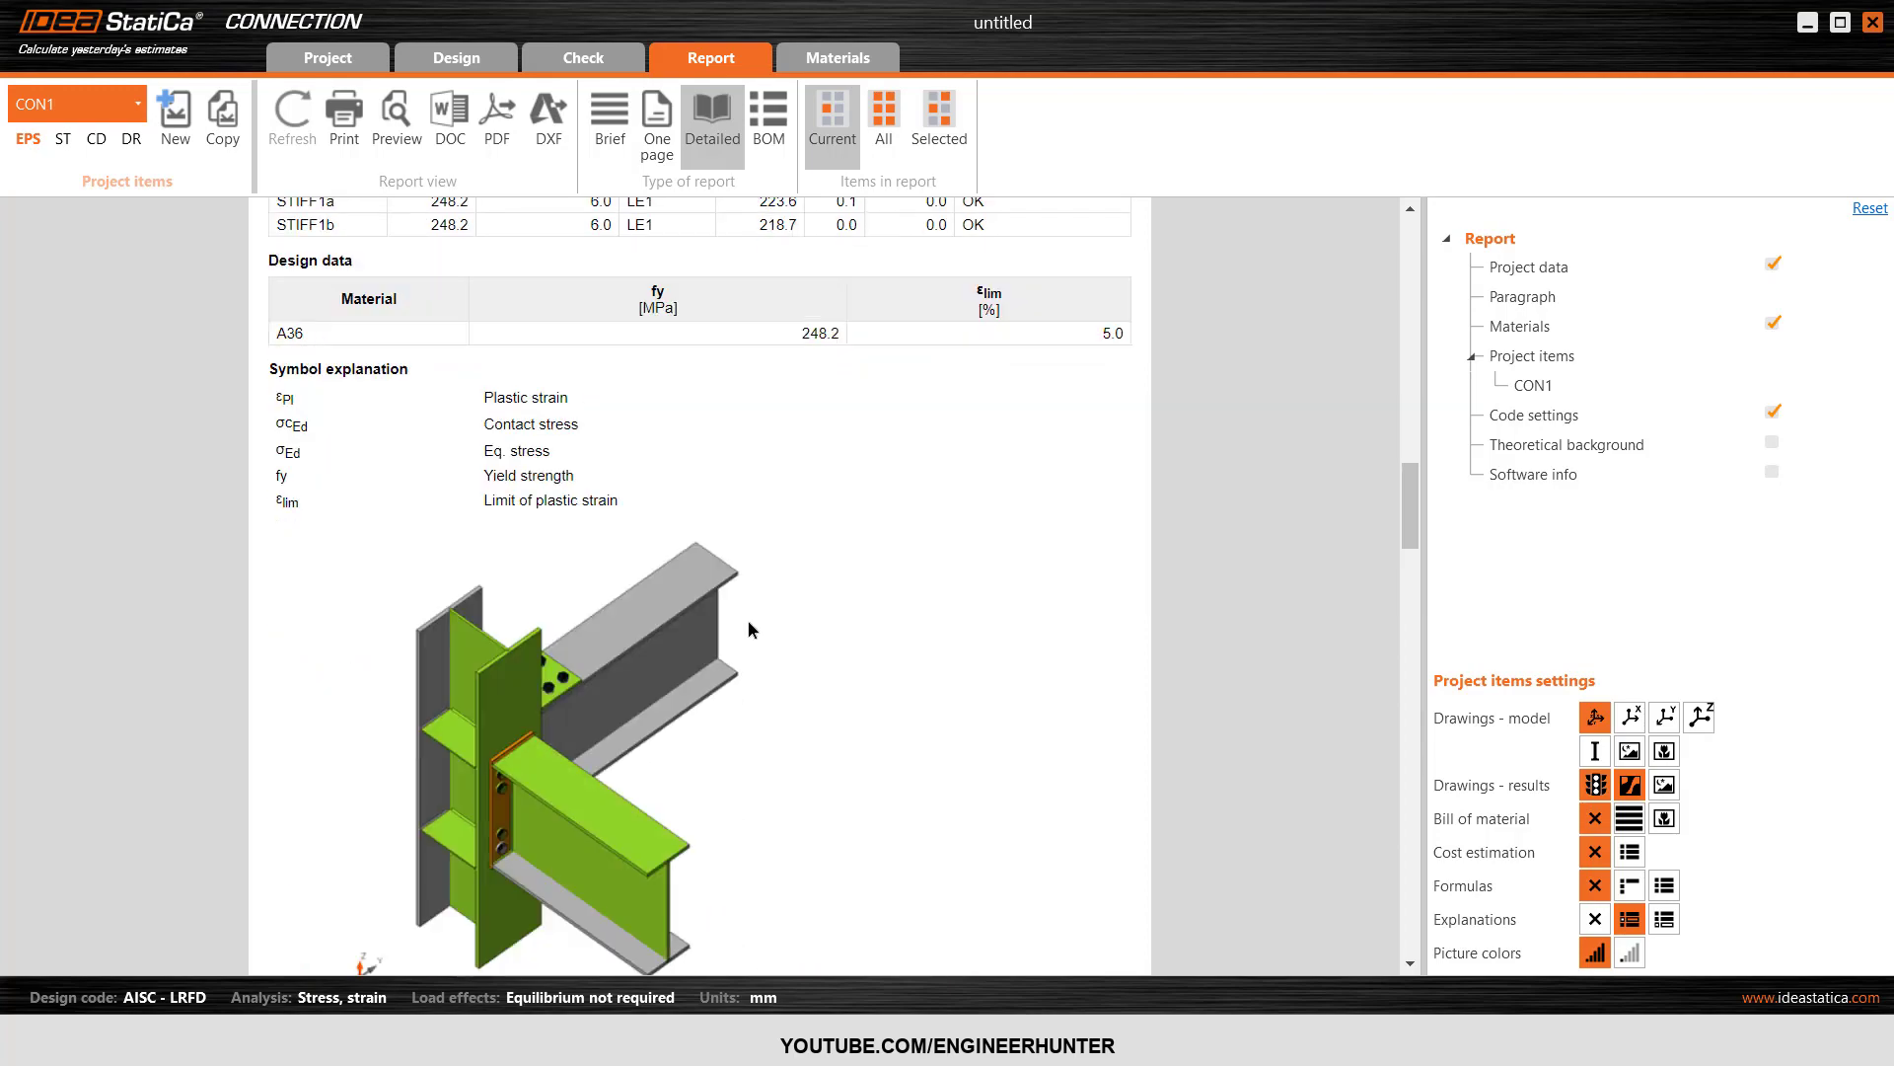
scroll(582, 521, "down", 12)
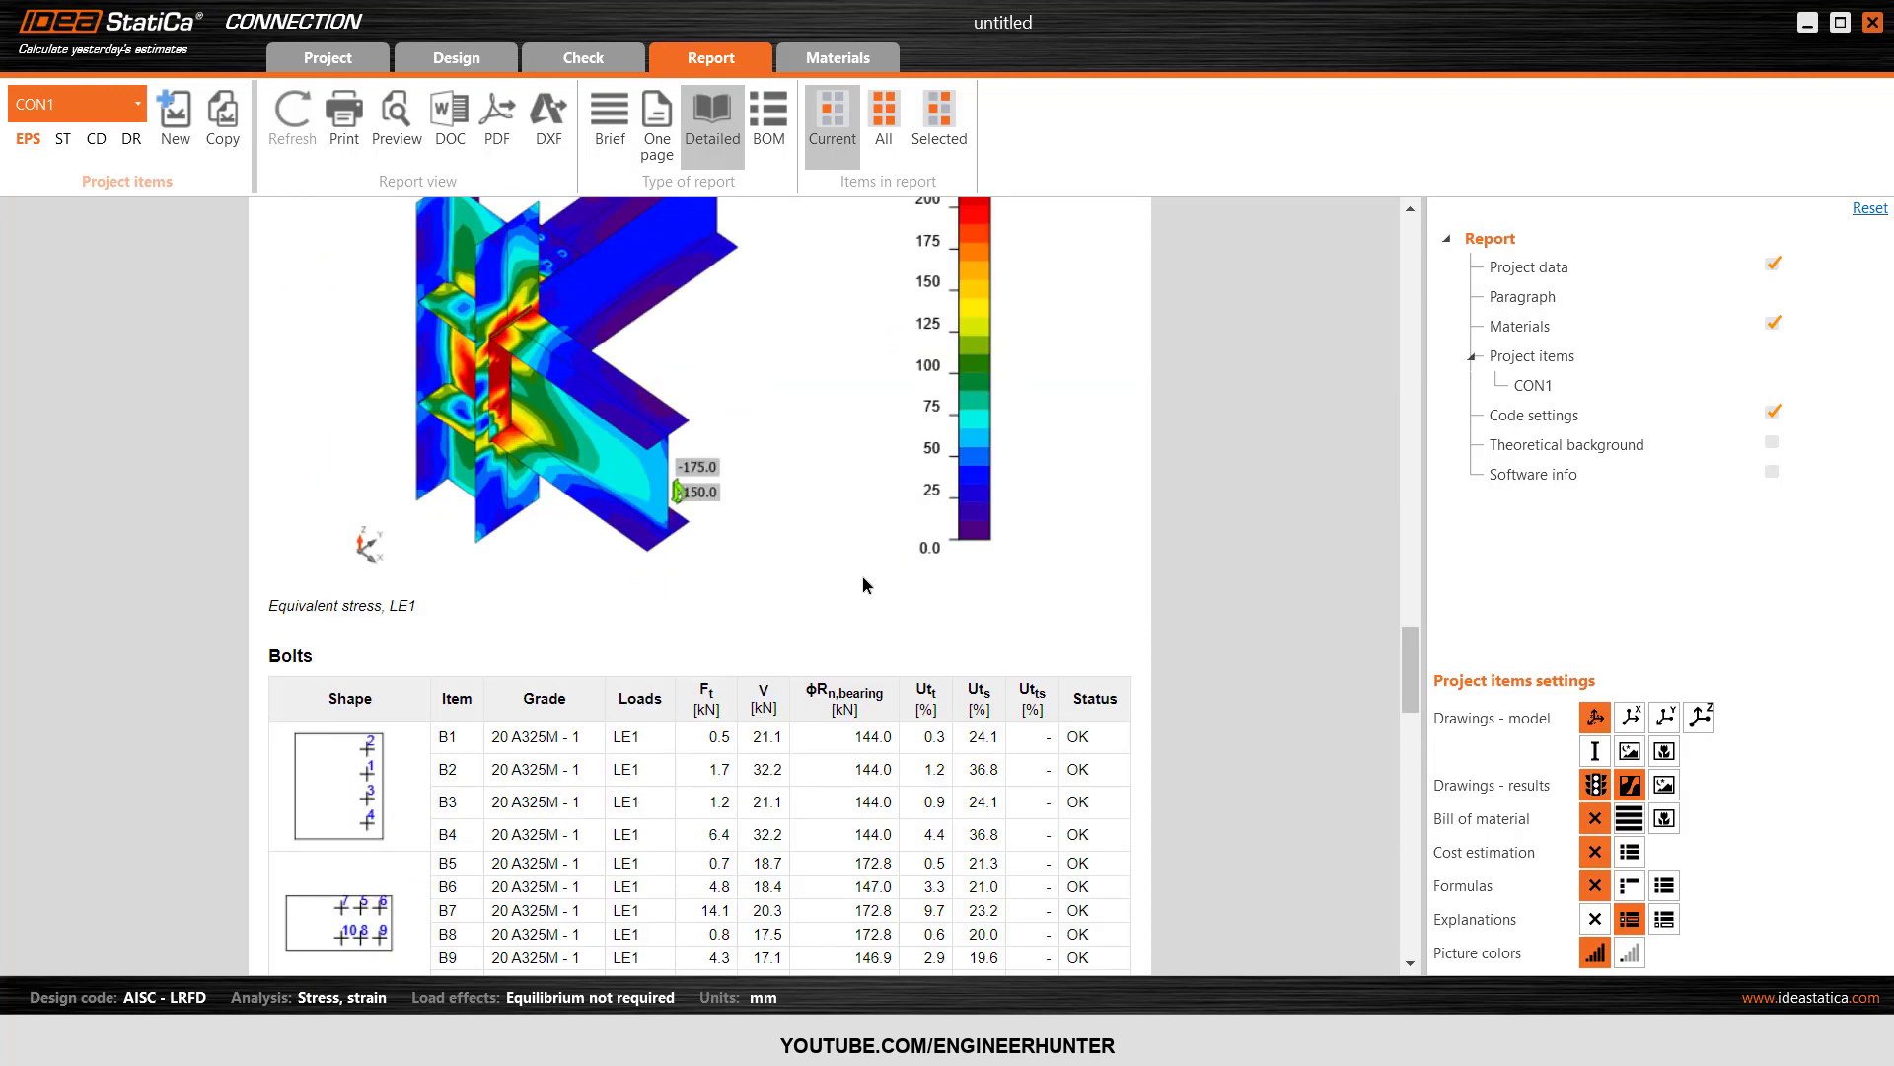
scroll(863, 578, "down", 15)
scroll(863, 578, "up", 8)
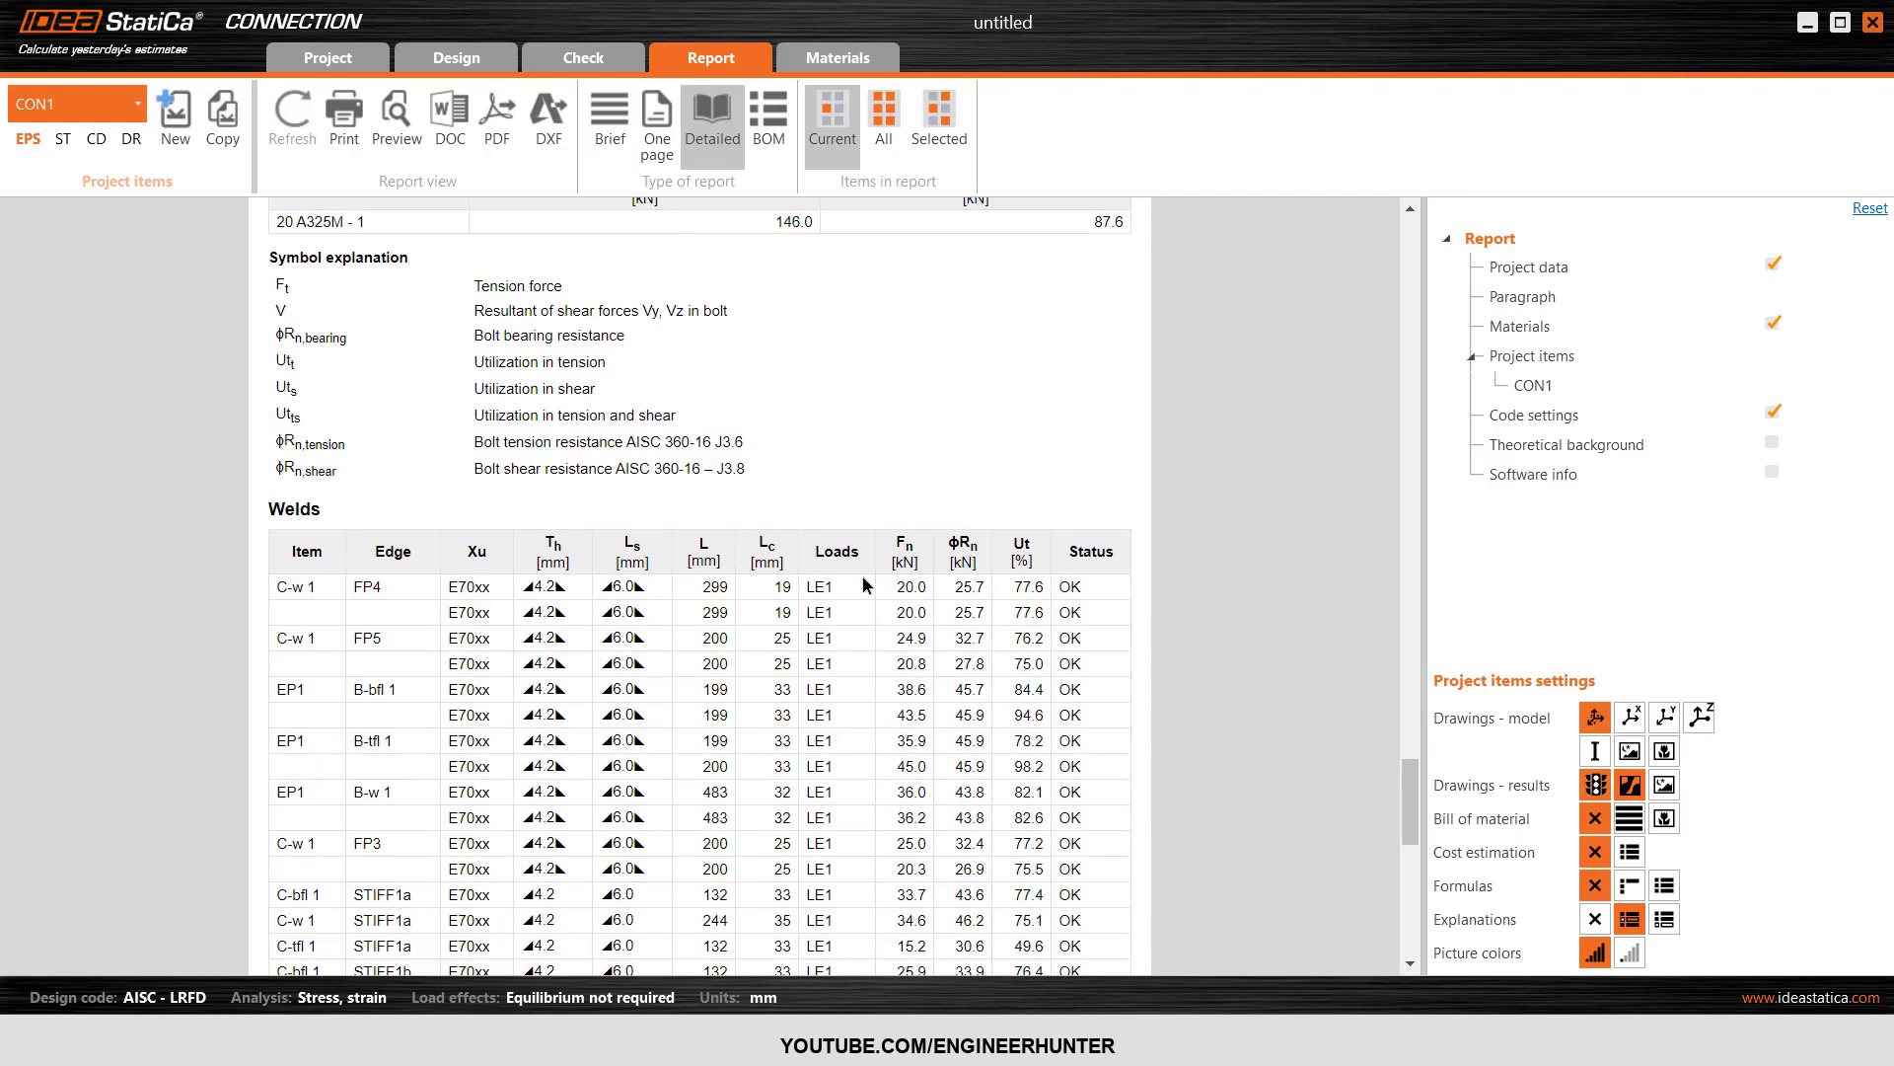
scroll(862, 576, "up", 20)
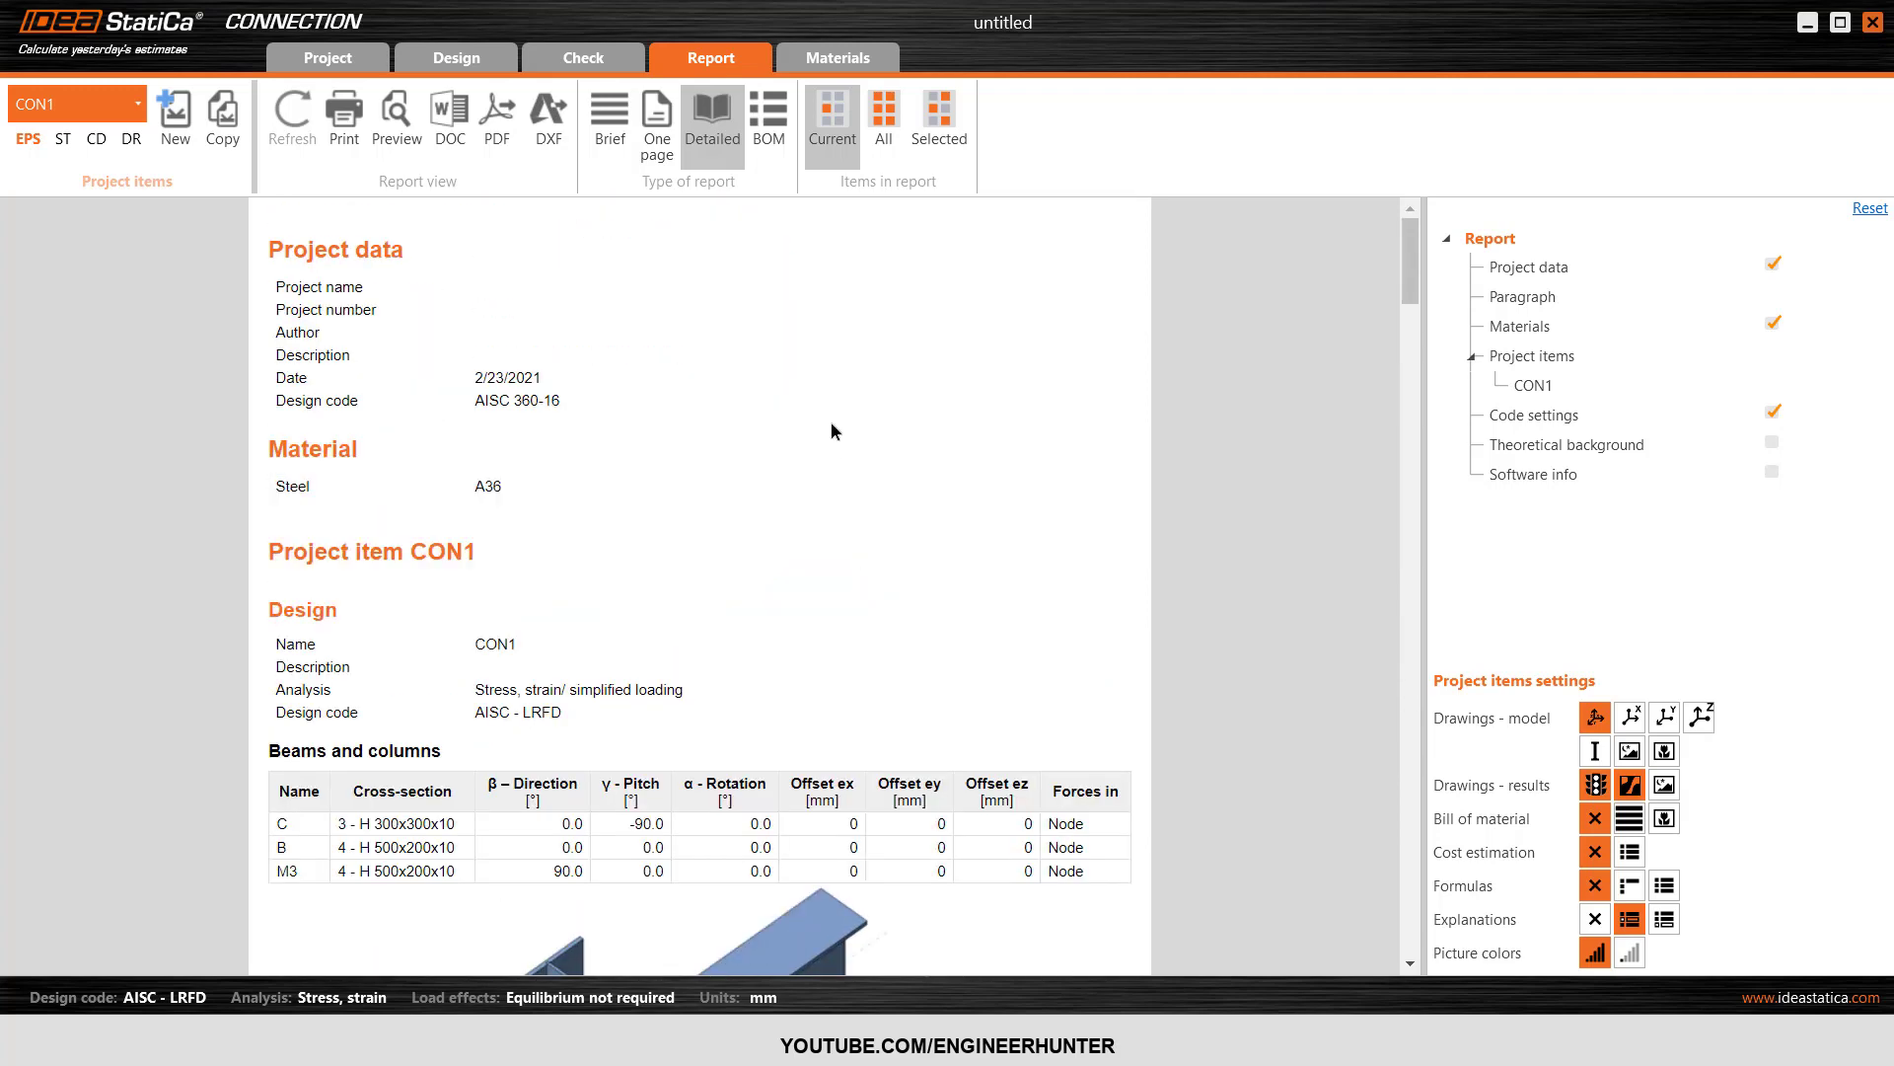
- Return to the joint design and set the vertical bolt layers of M3's top-flange fin plate FP5 to 35 mm
left_click(483, 56)
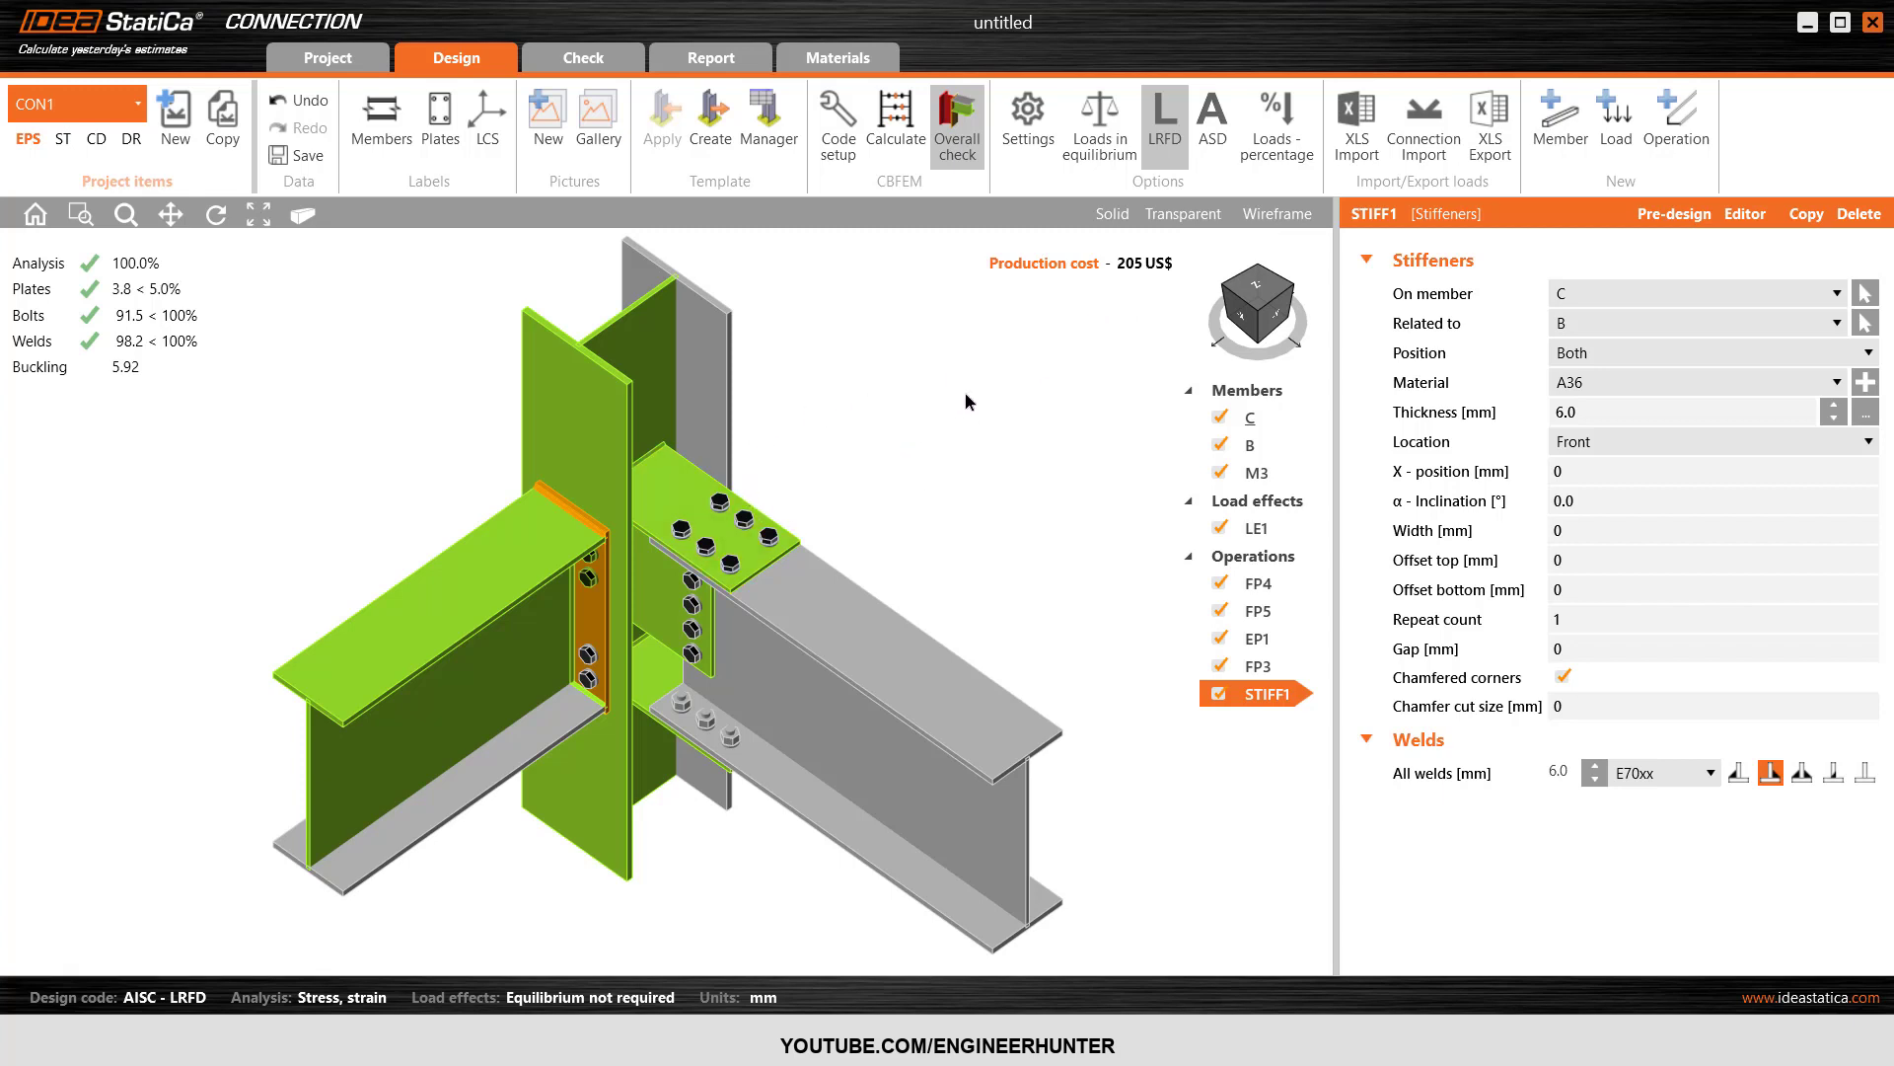
left_click(684, 479)
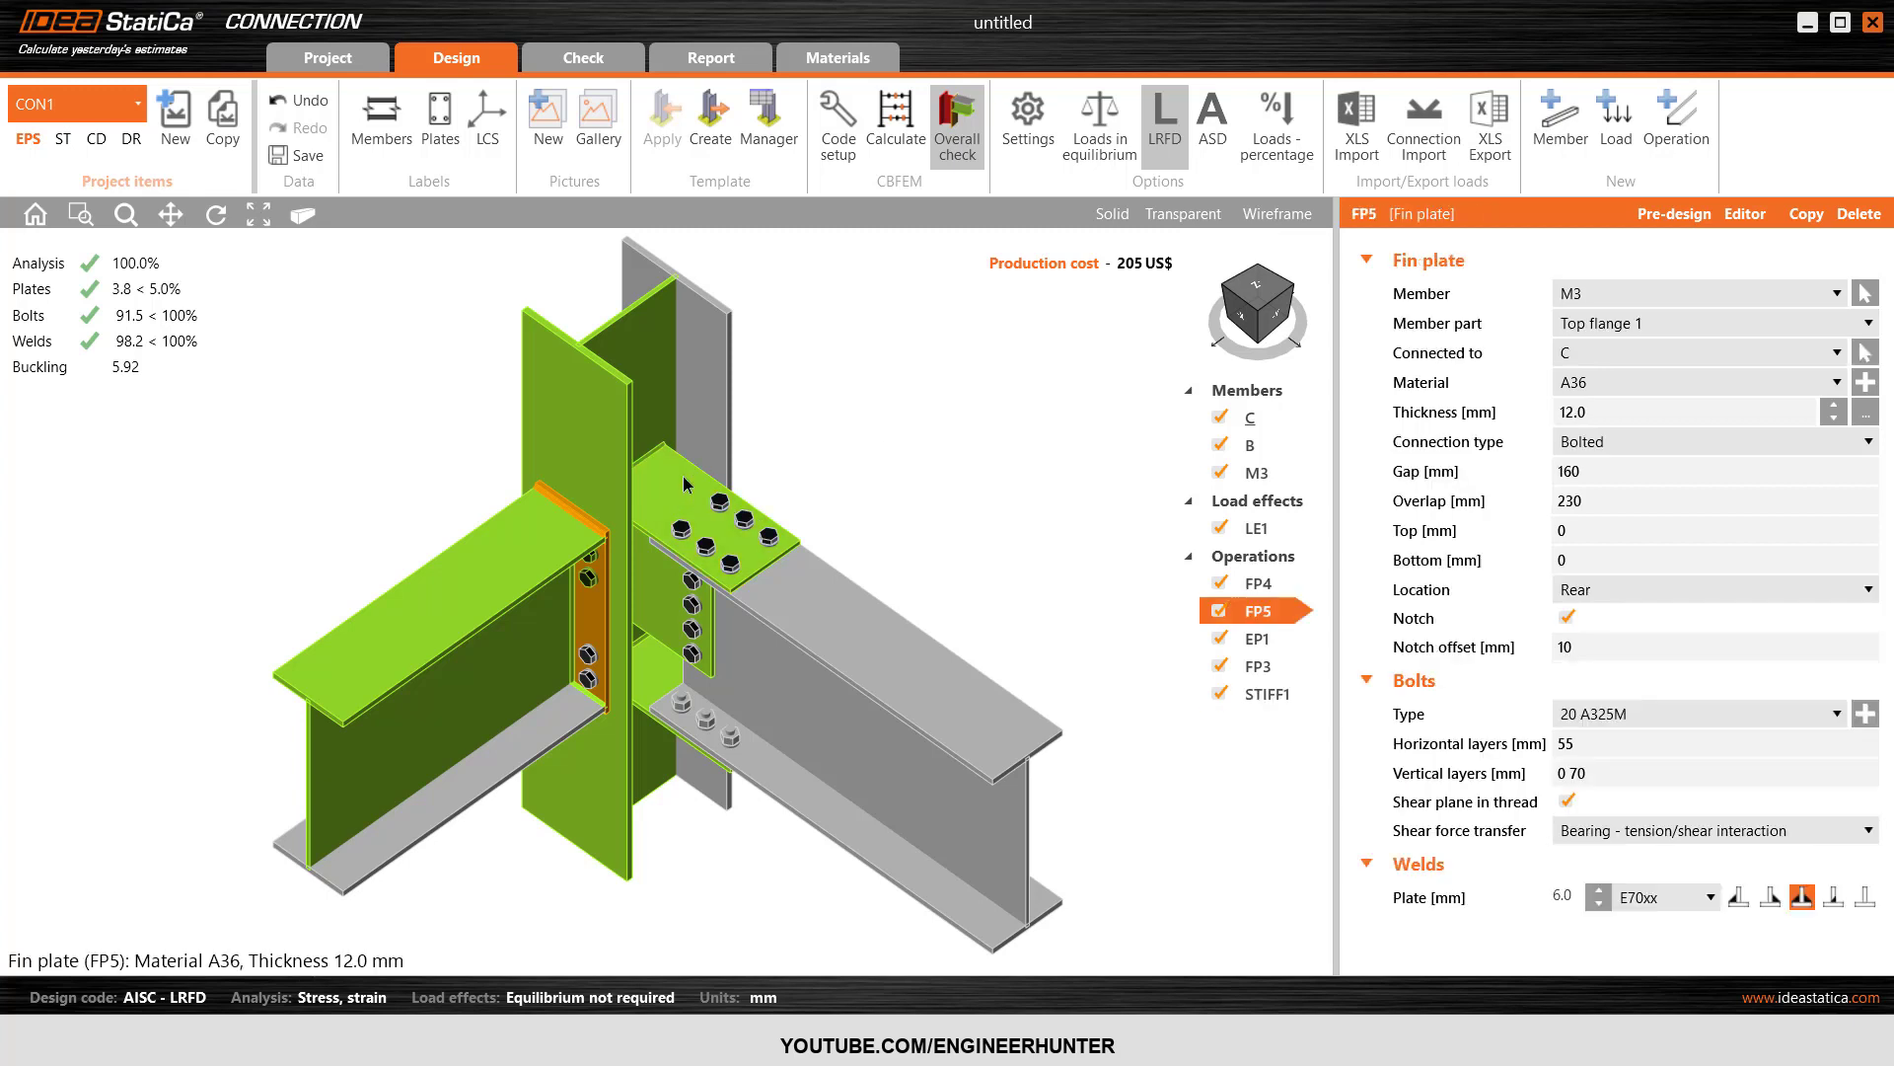
scroll(755, 625, "up", 2)
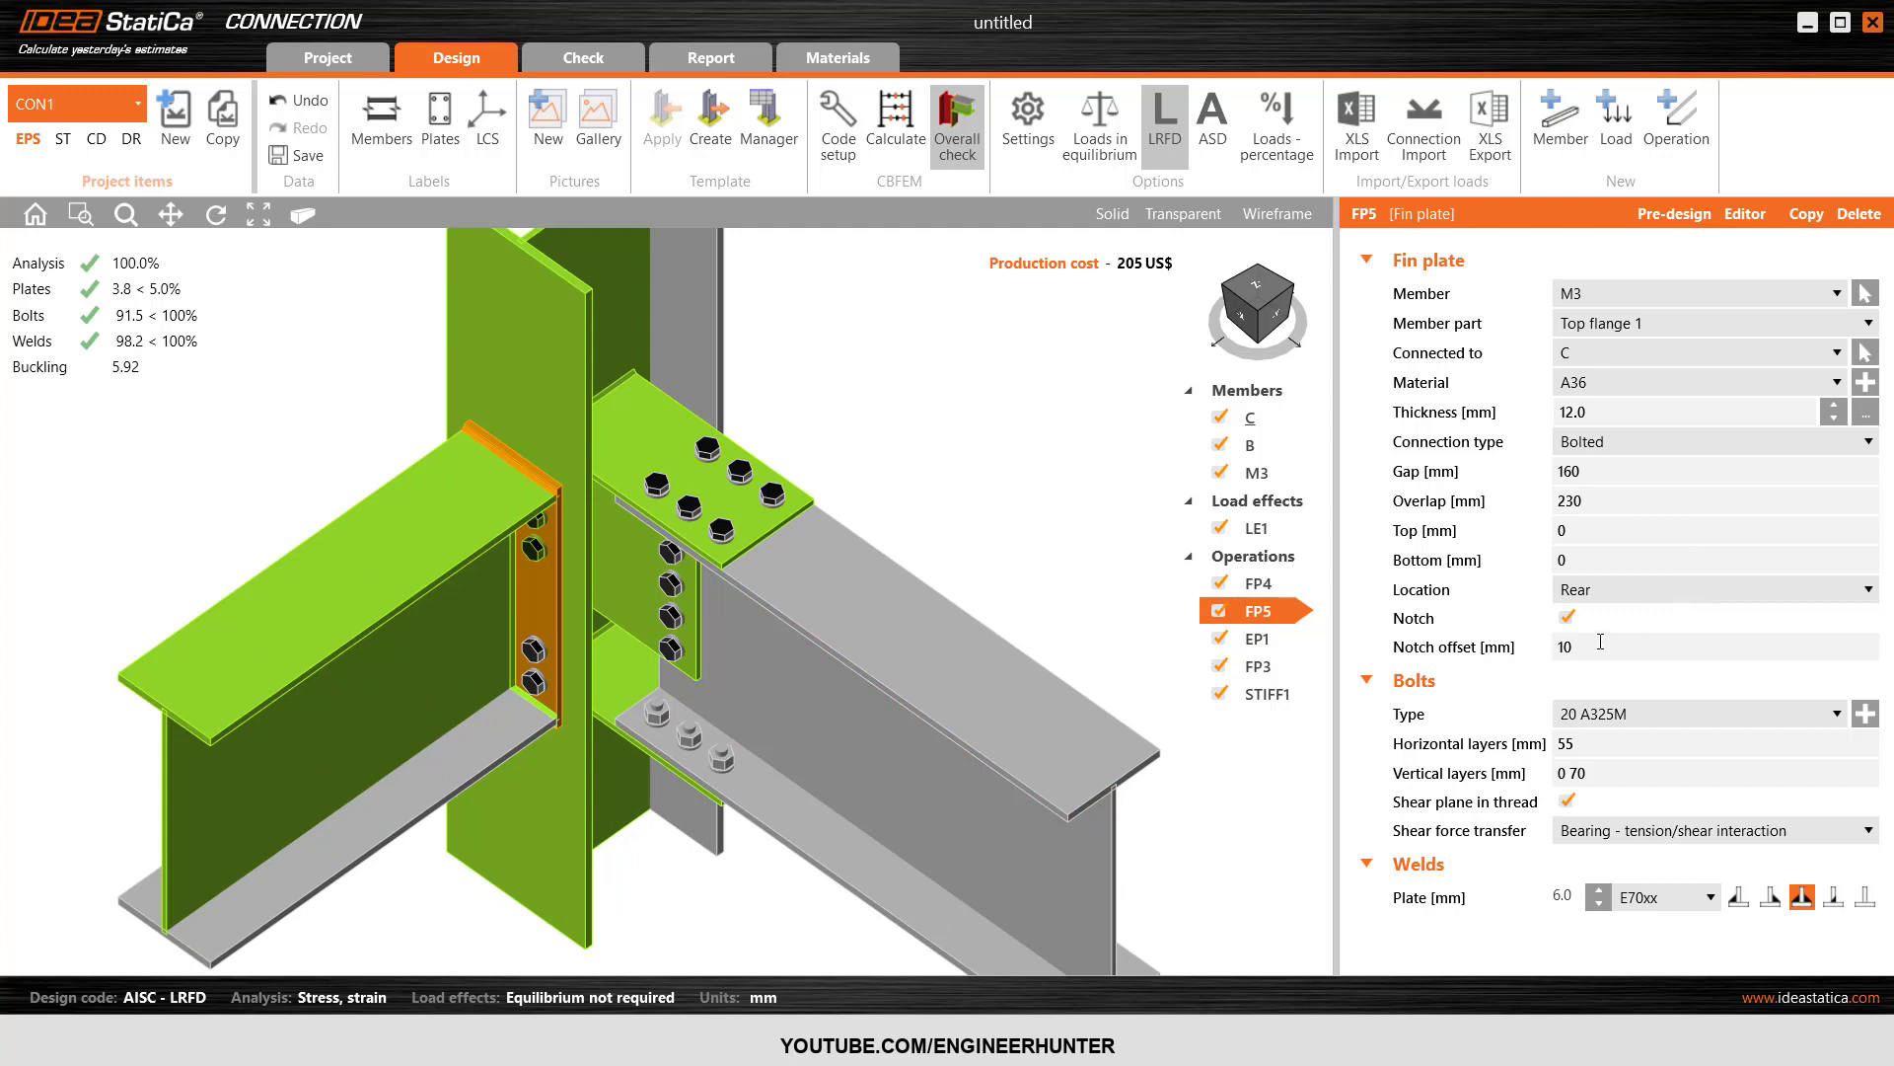
left_click(1592, 772)
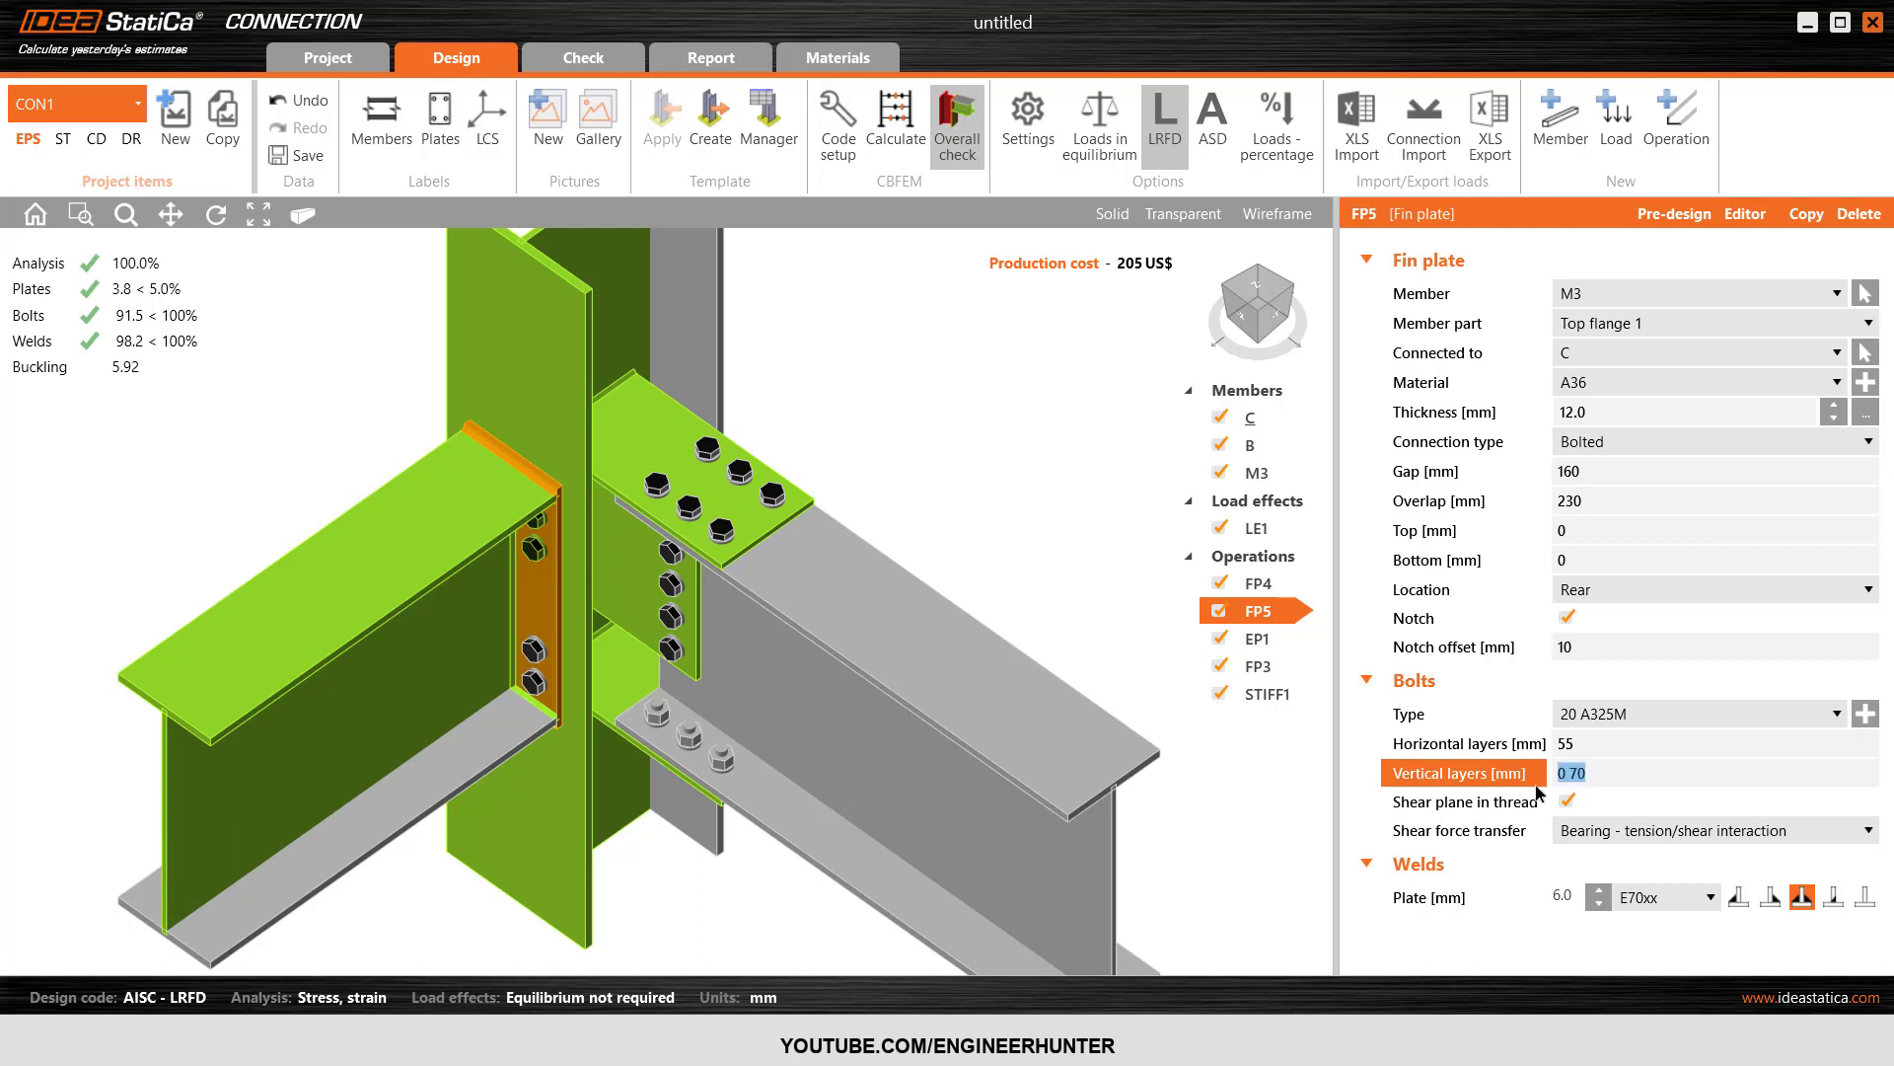
type("70")
key("Tab")
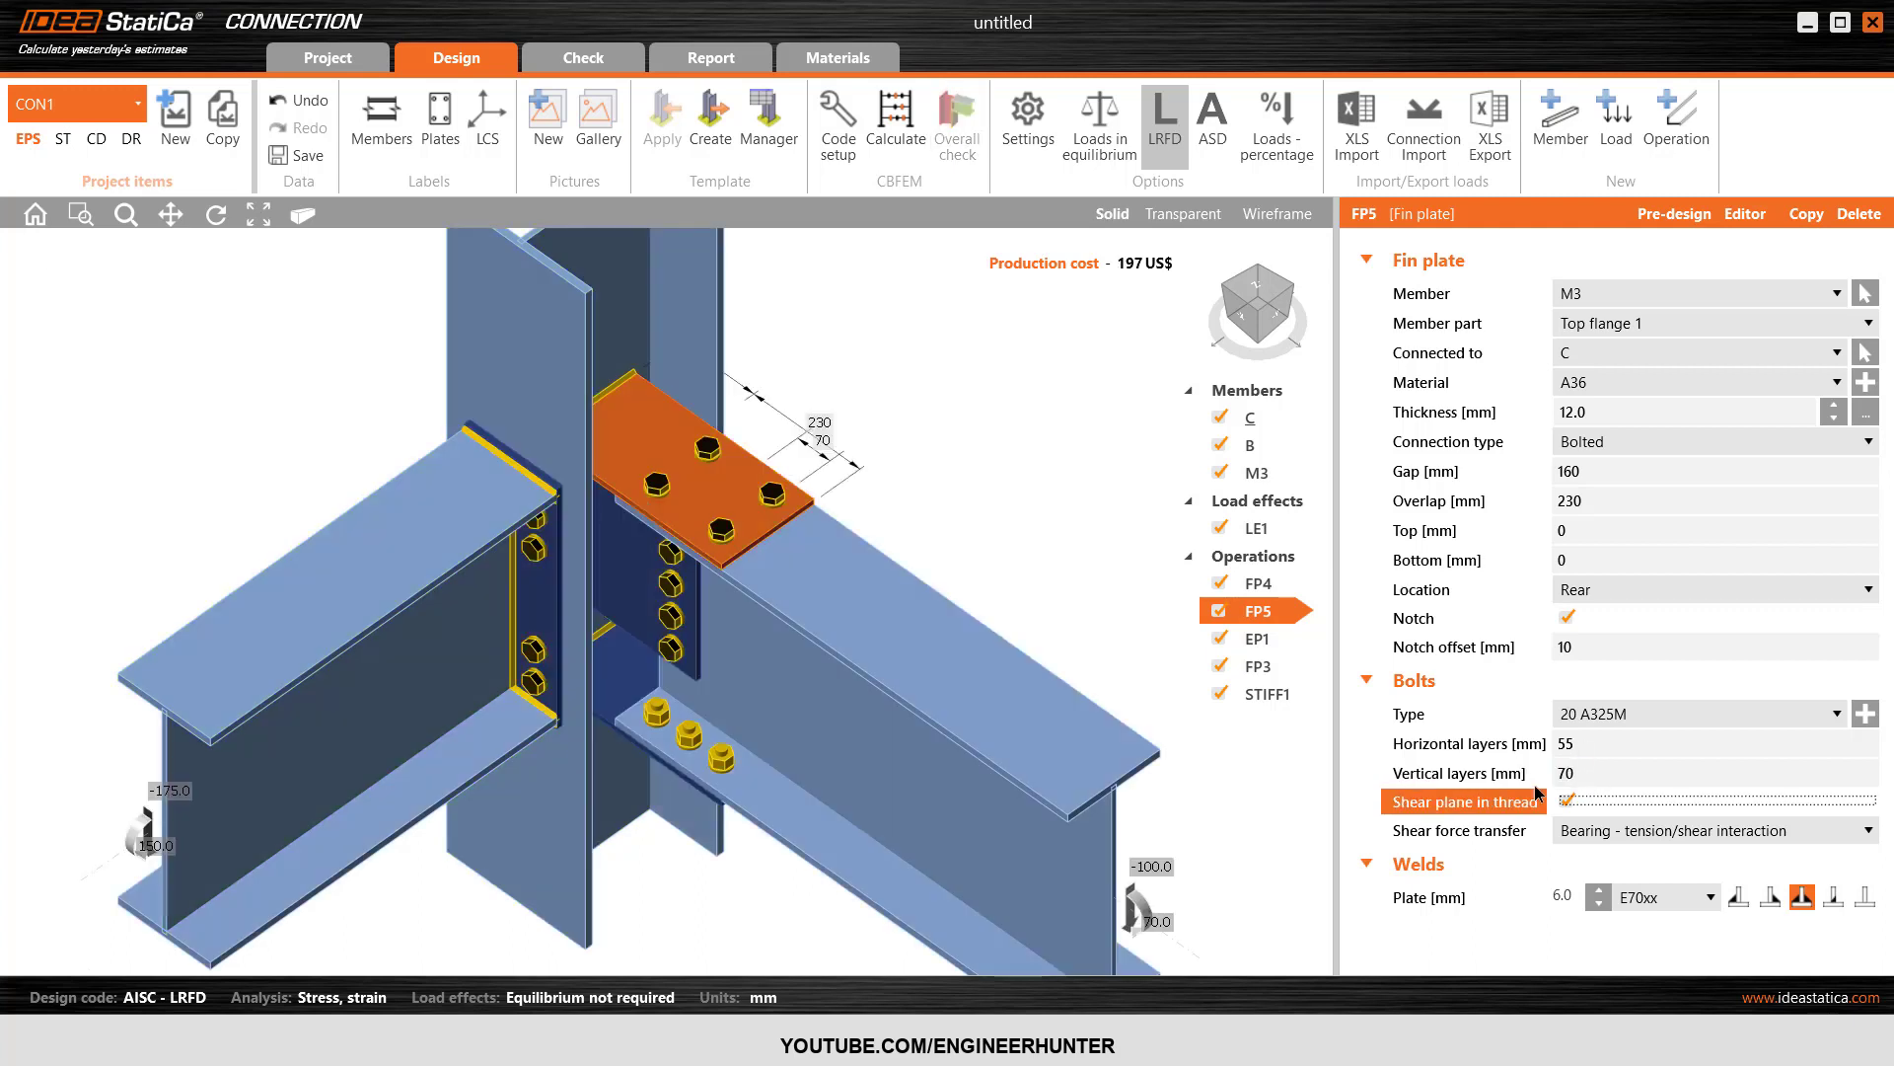
left_click(1559, 772)
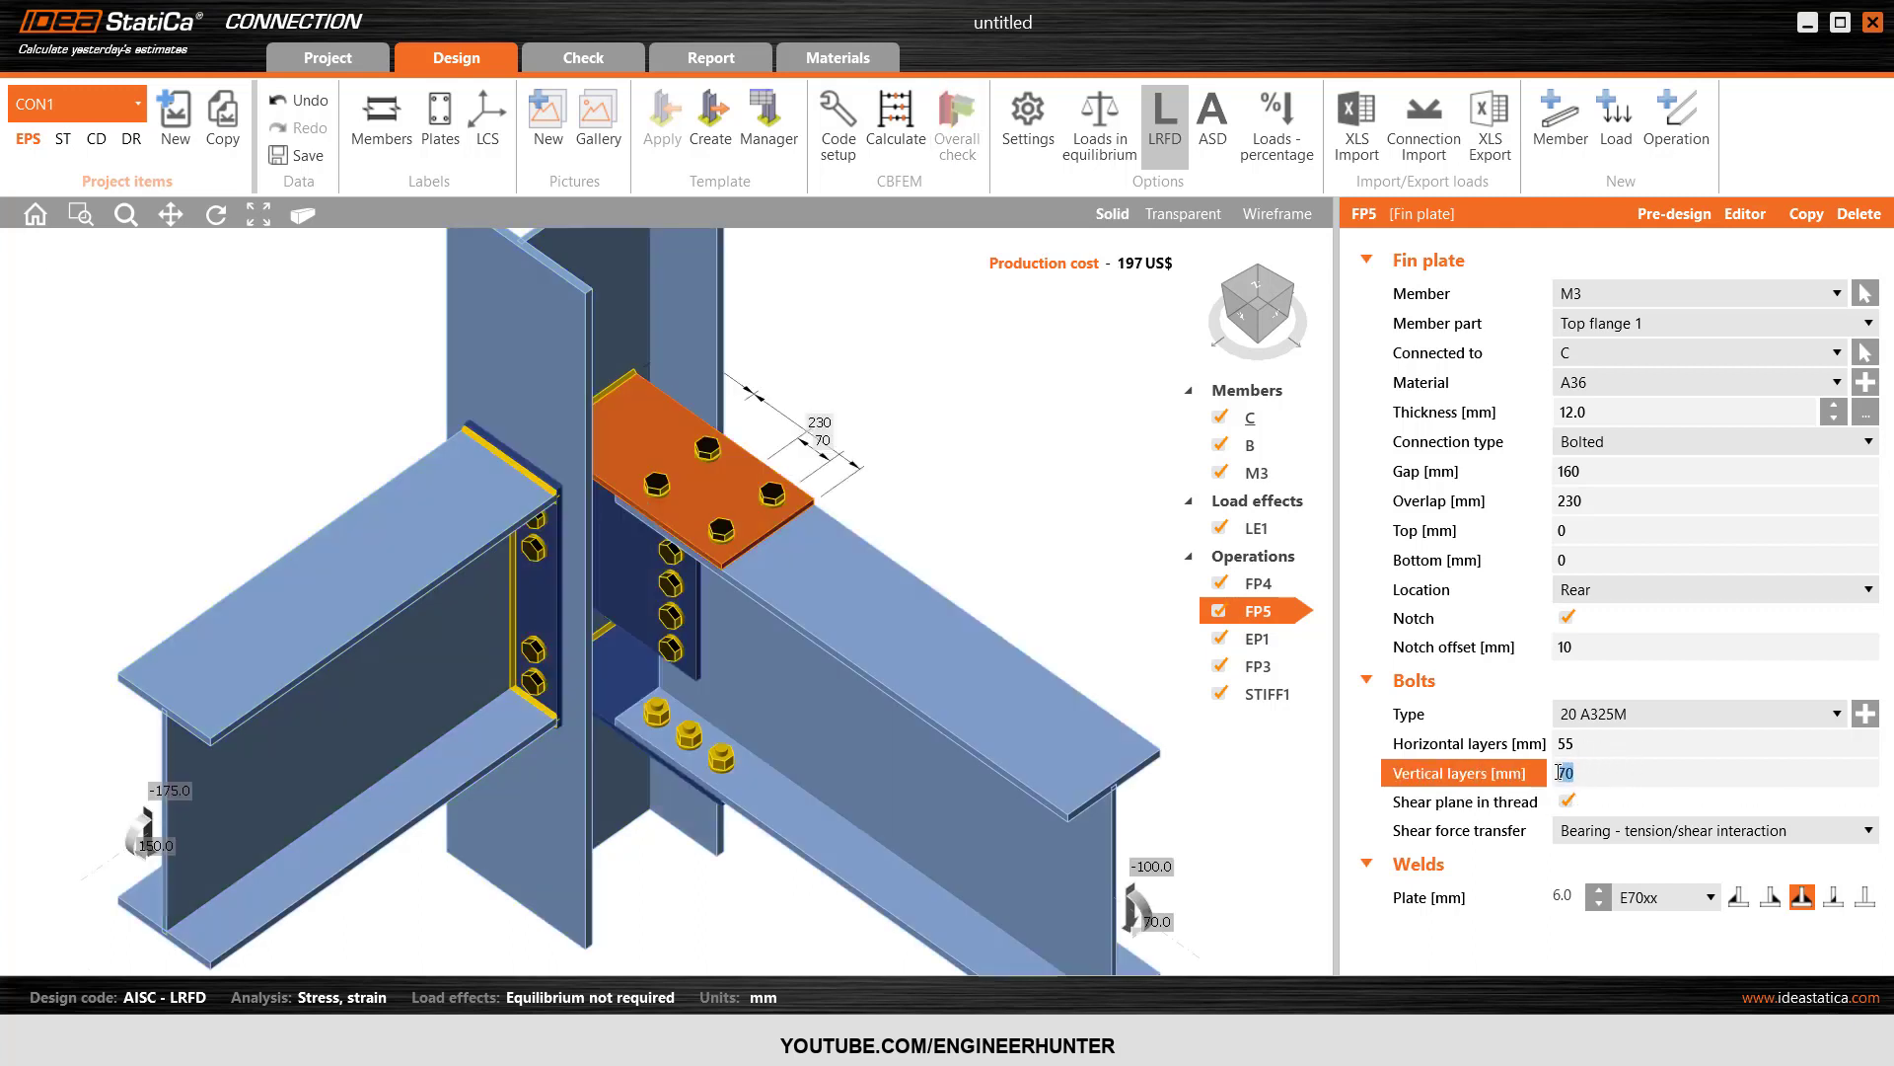
type("35")
key("Tab")
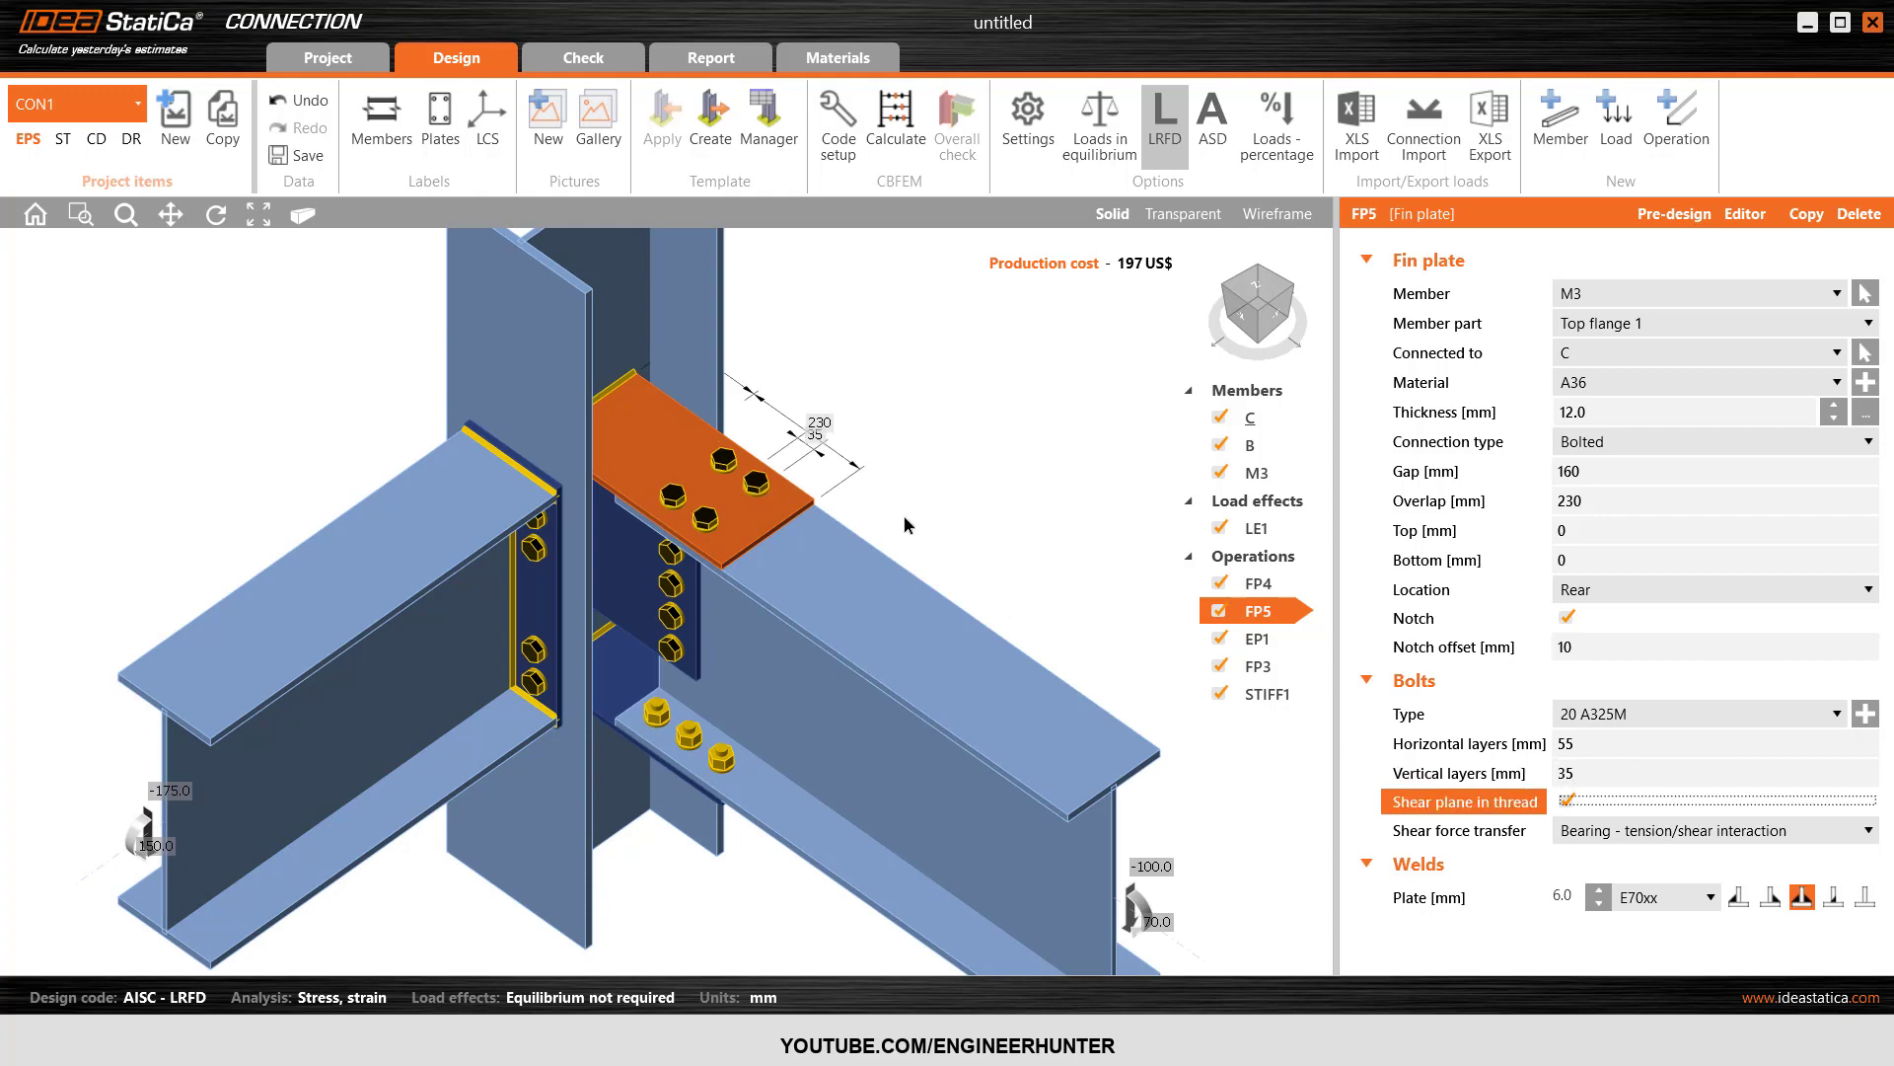
- Try overlaps of 195, 180 and 170 mm for fin plate FP5, judging the plate's length in the side view
left_click(1232, 321)
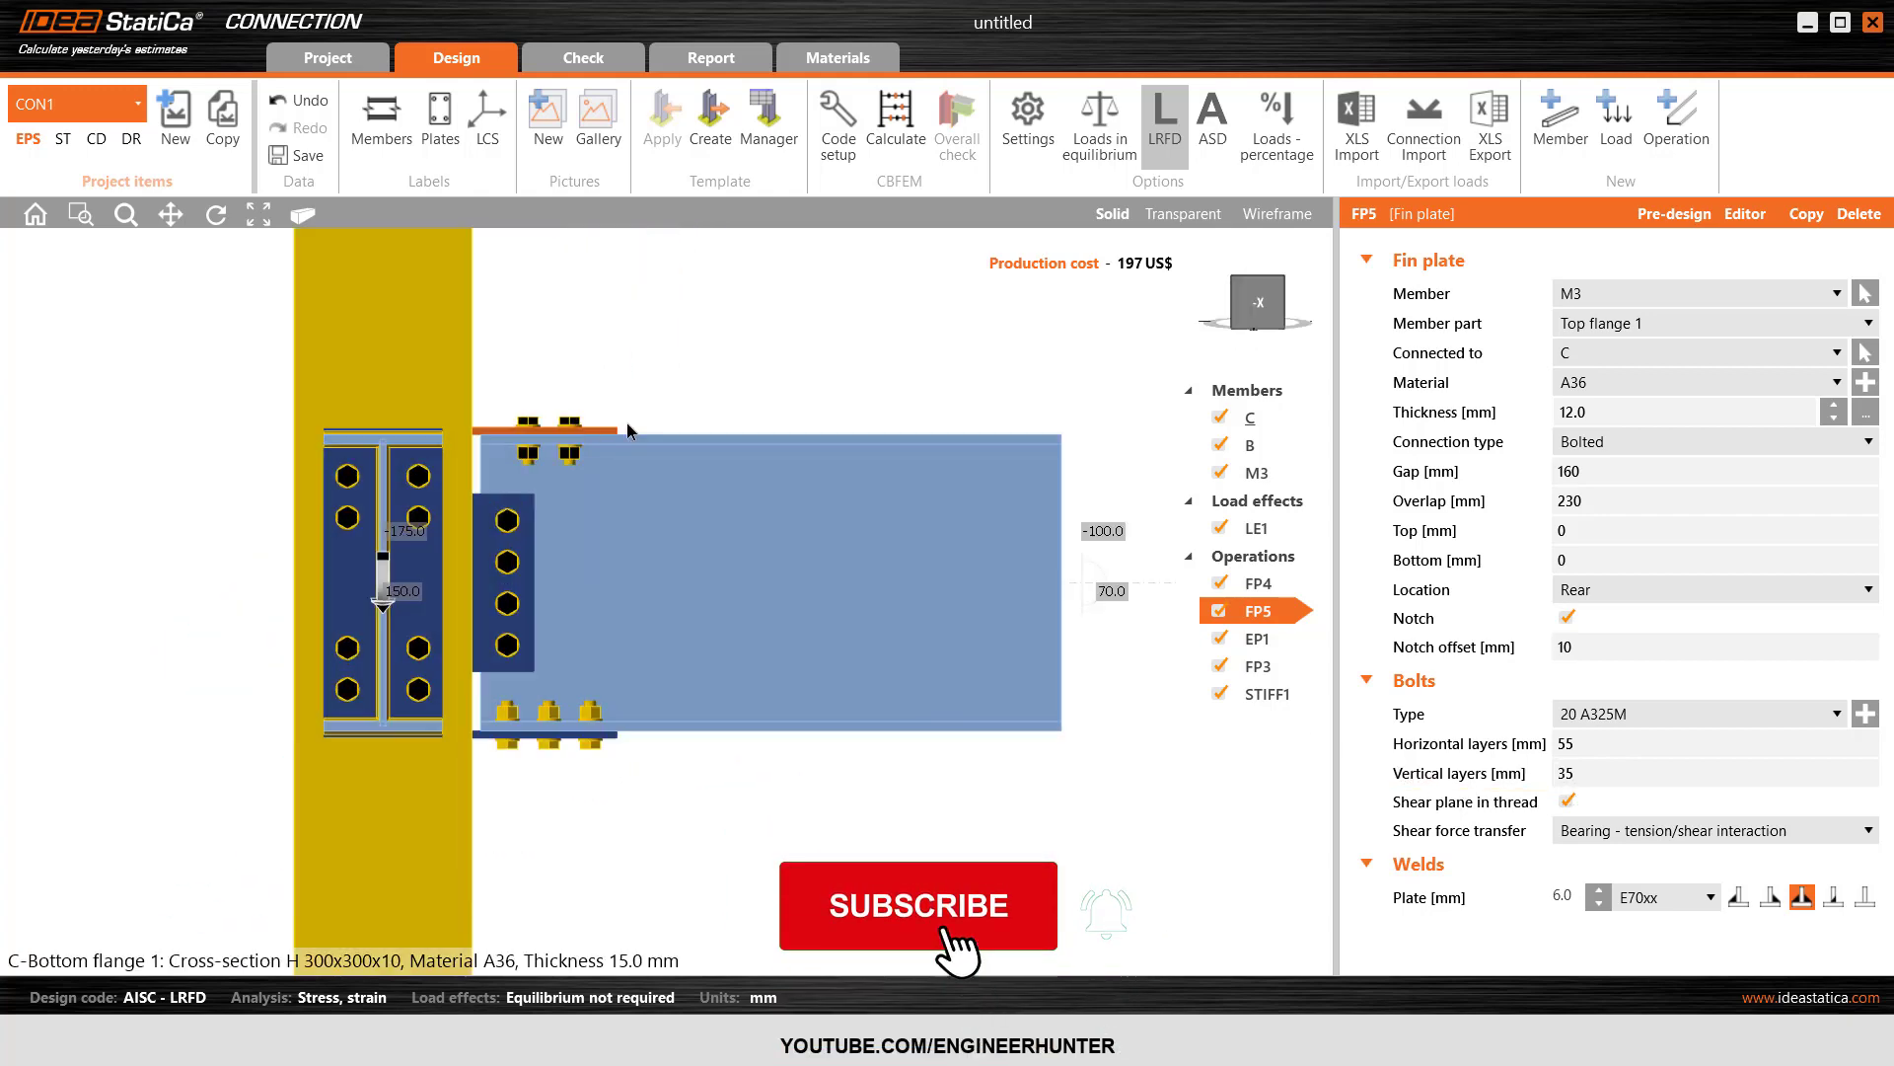
left_click(1546, 504)
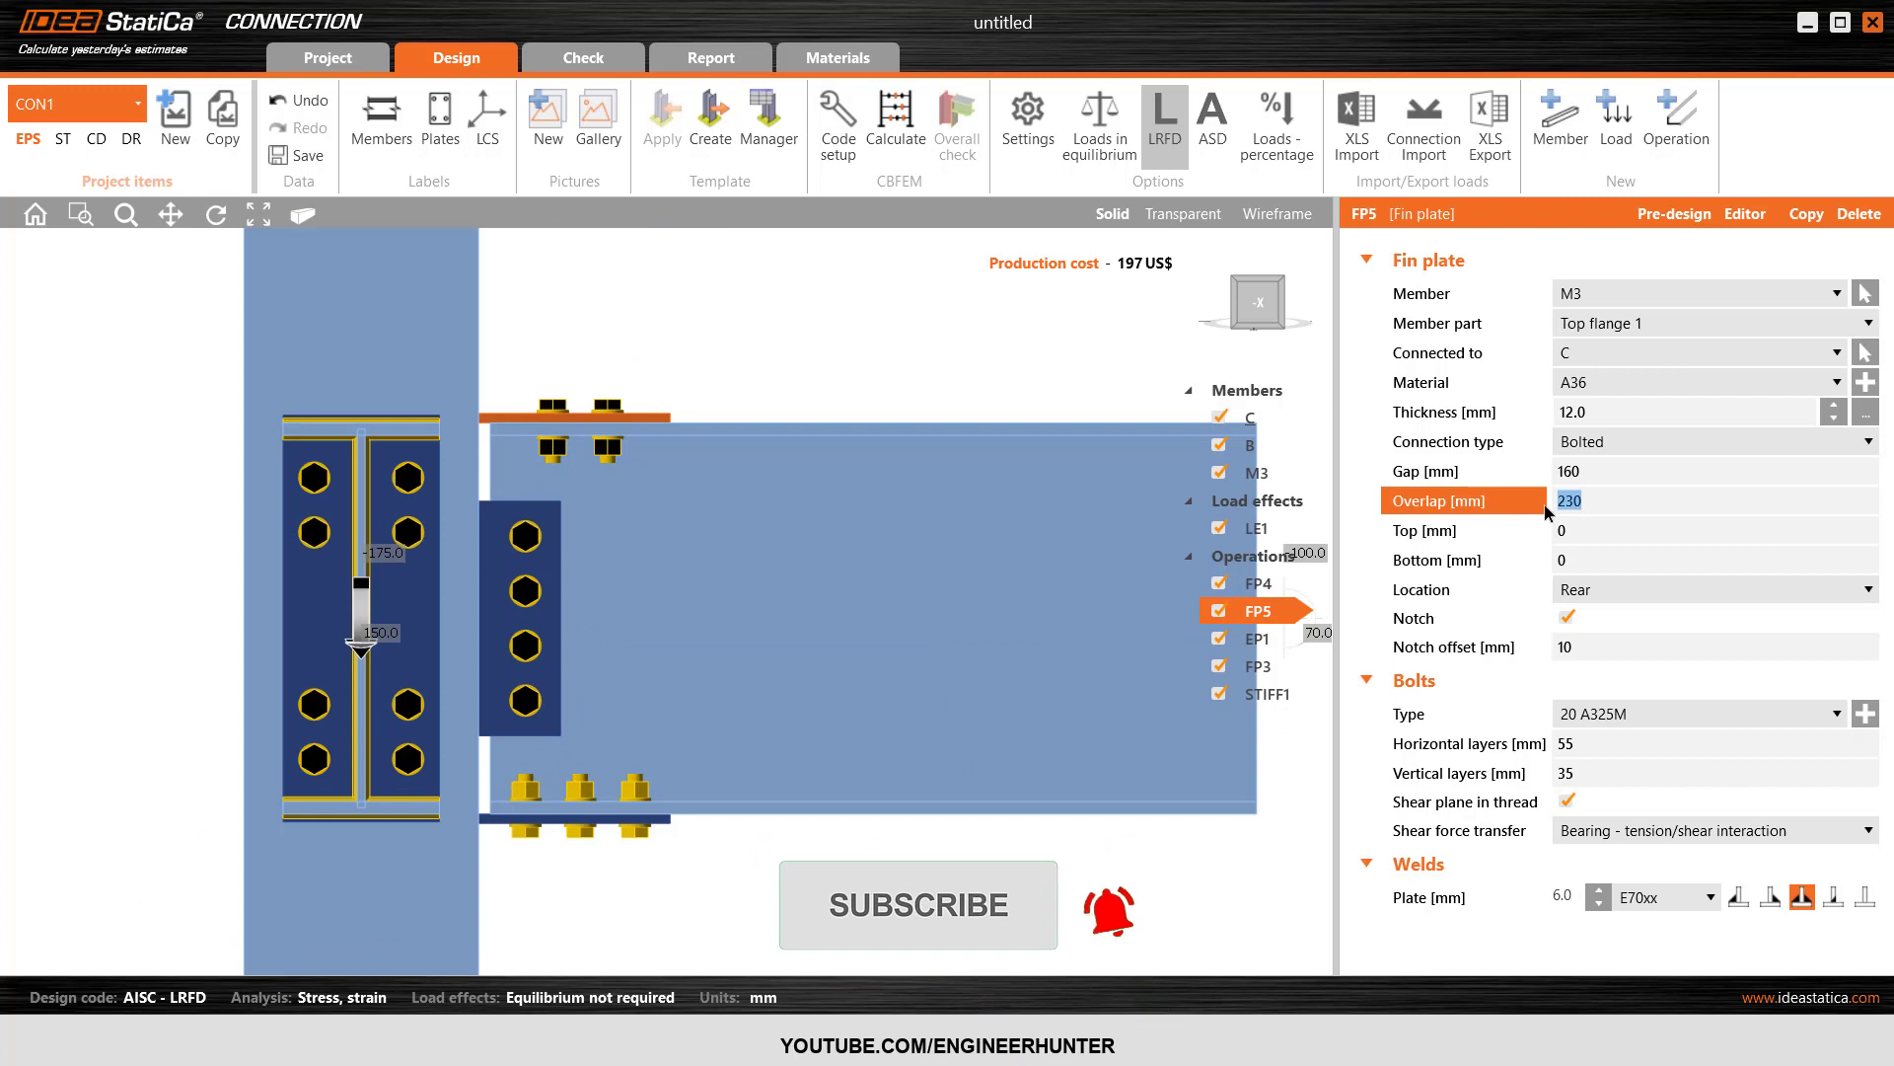
key("BackSpace")
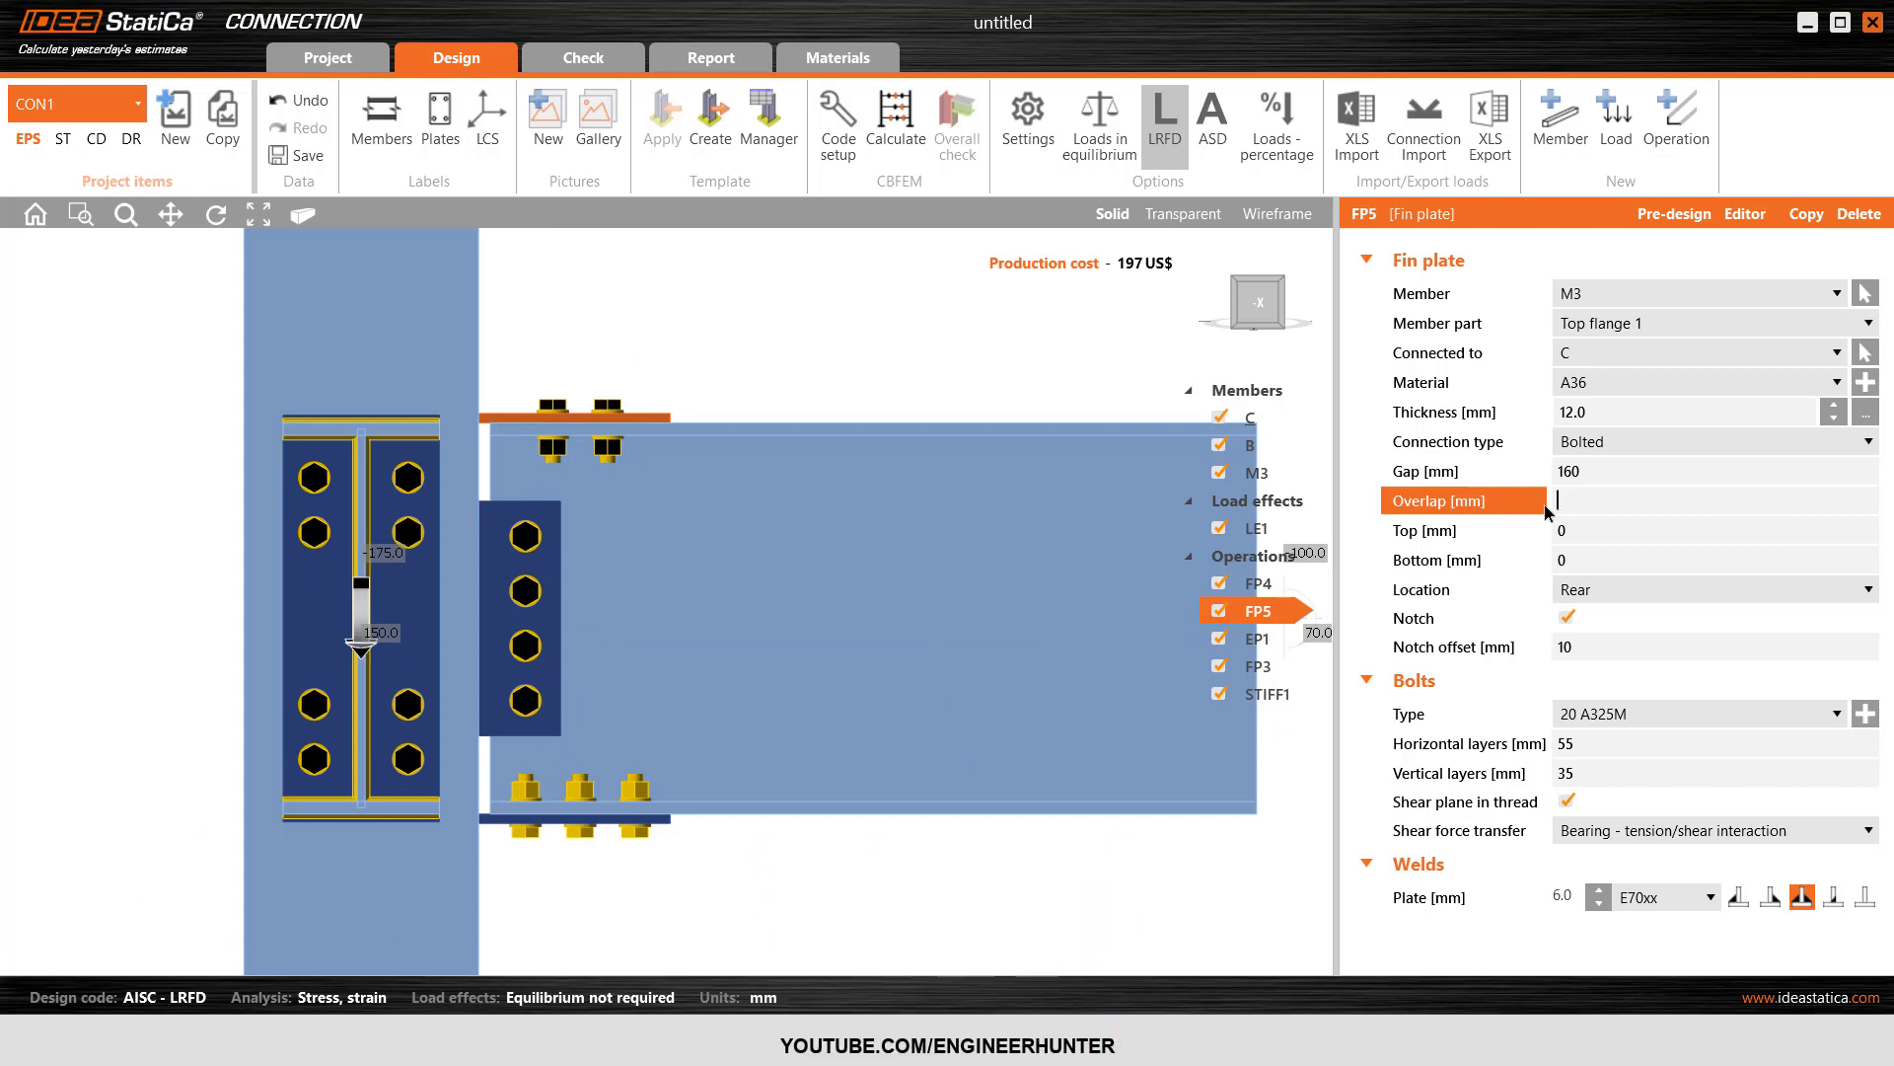
type("195")
key("Tab")
left_click(1544, 505)
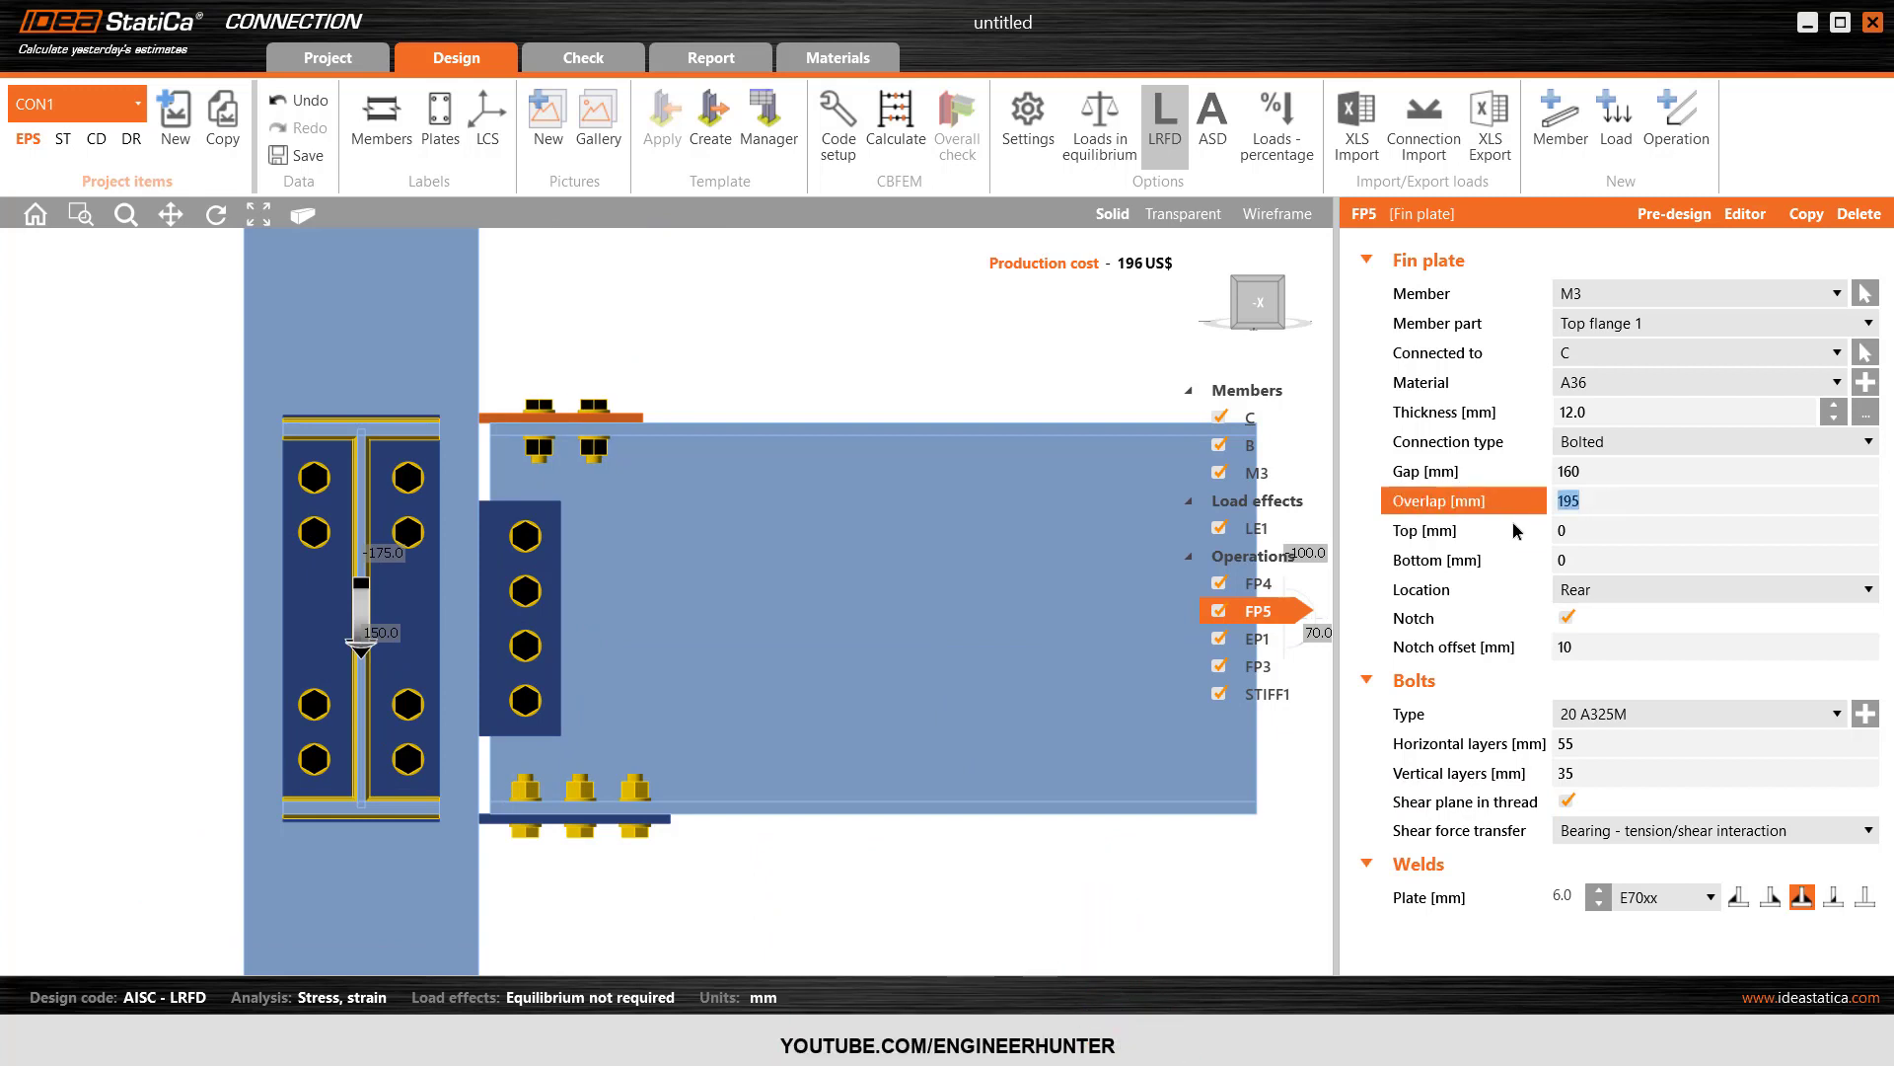
type("180")
key("Tab")
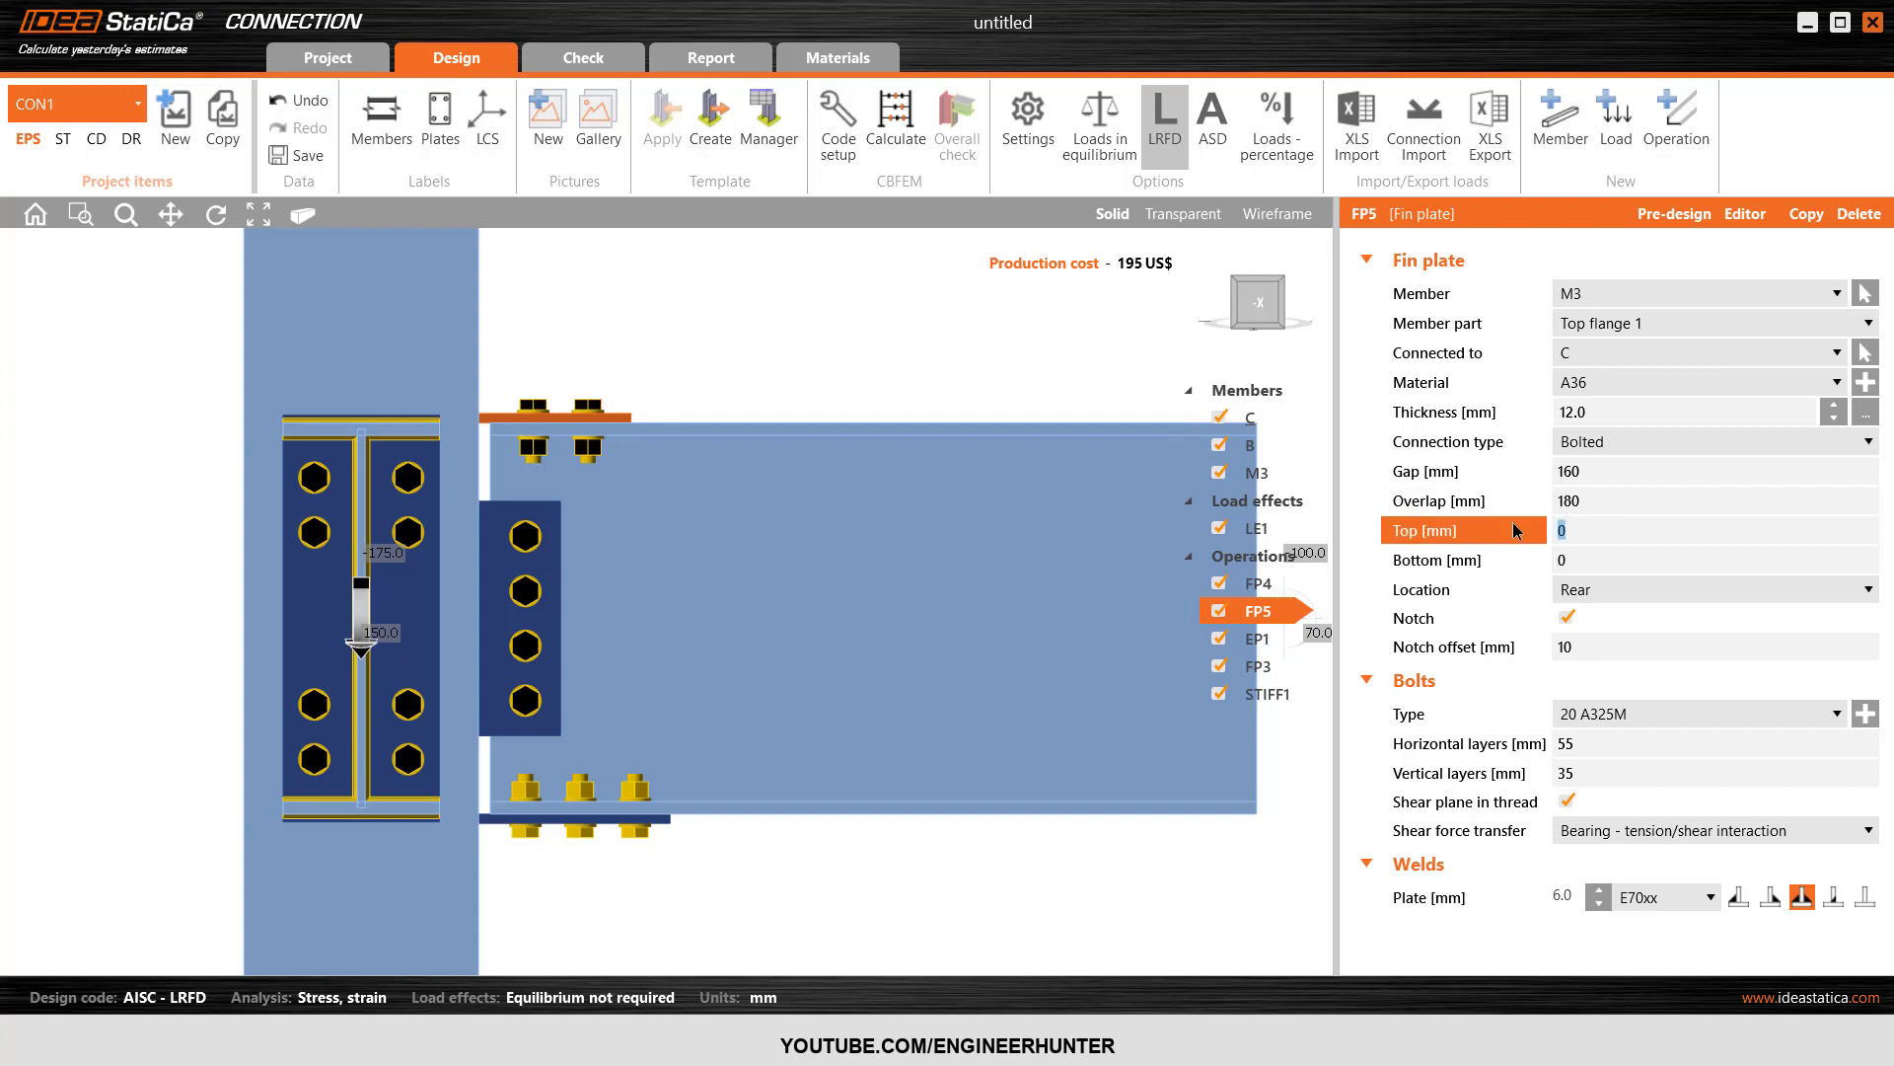
left_click(1533, 507)
type("1")
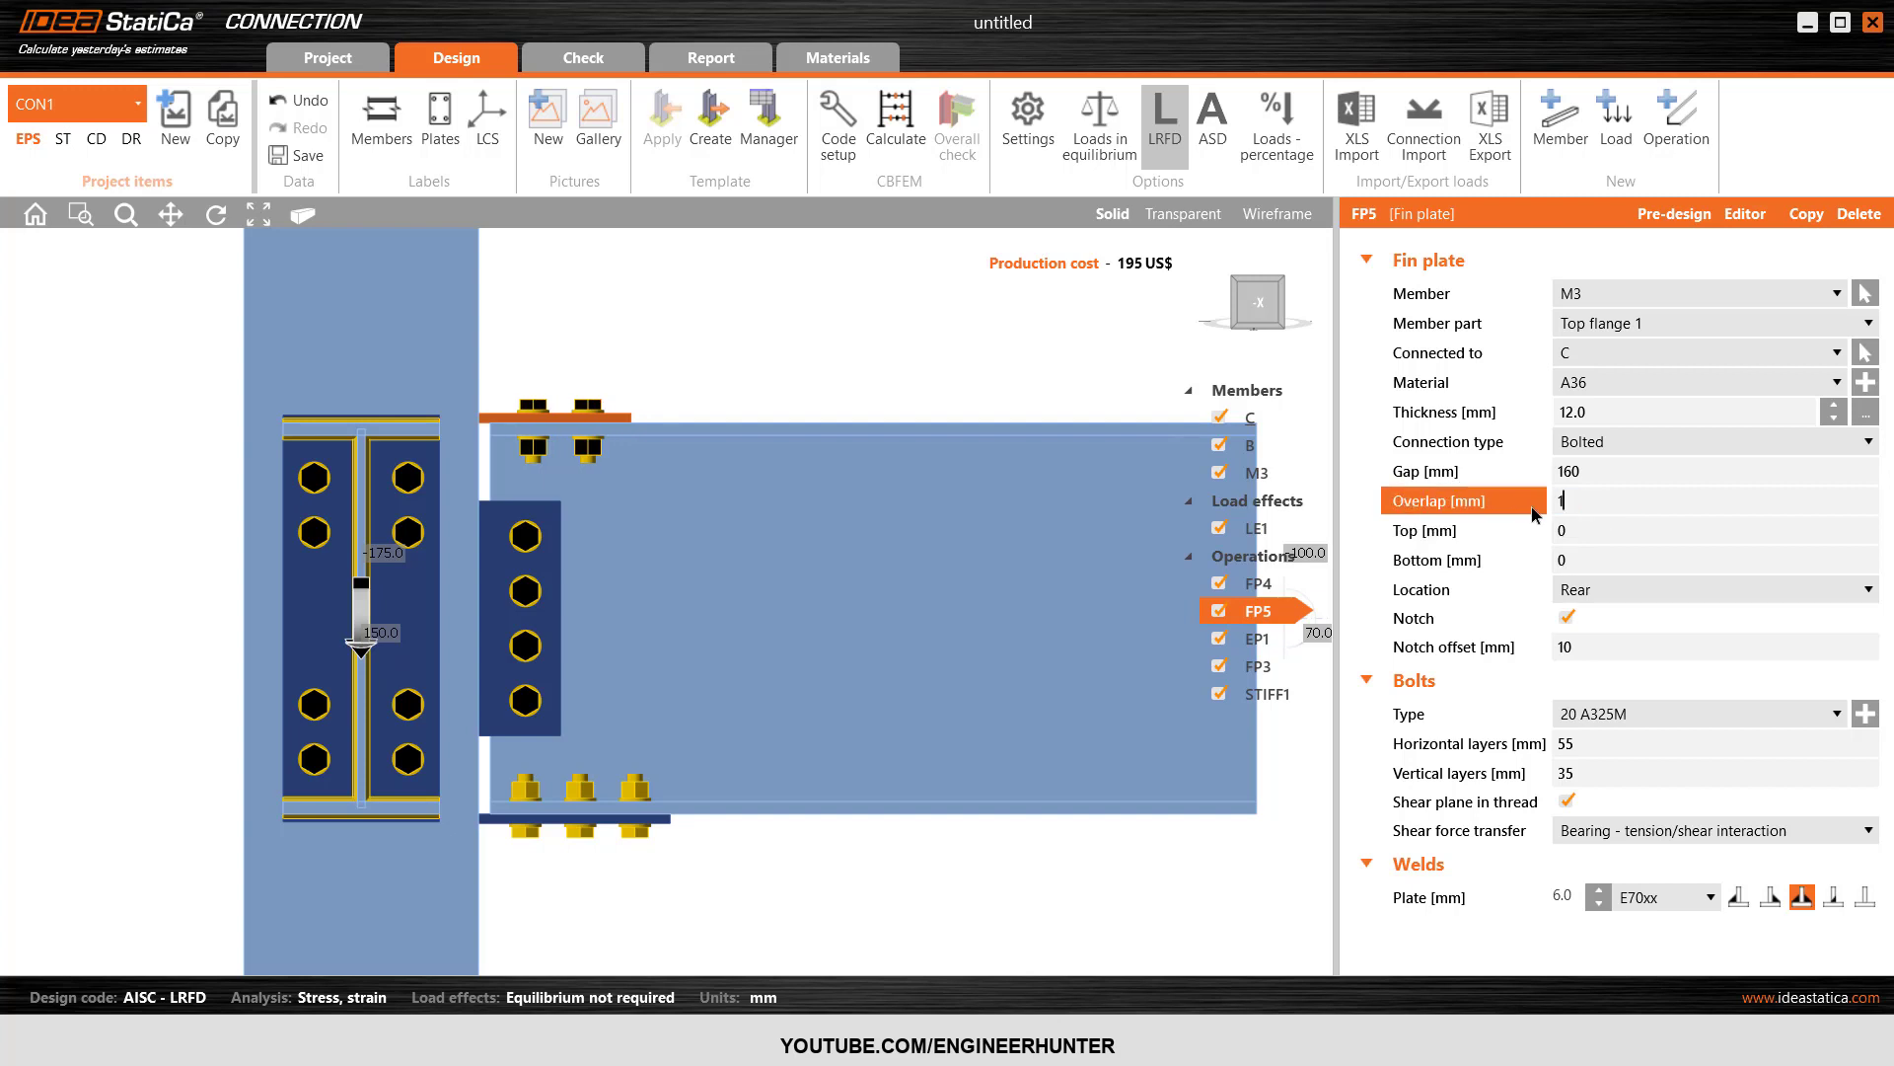
type("70")
key("Tab")
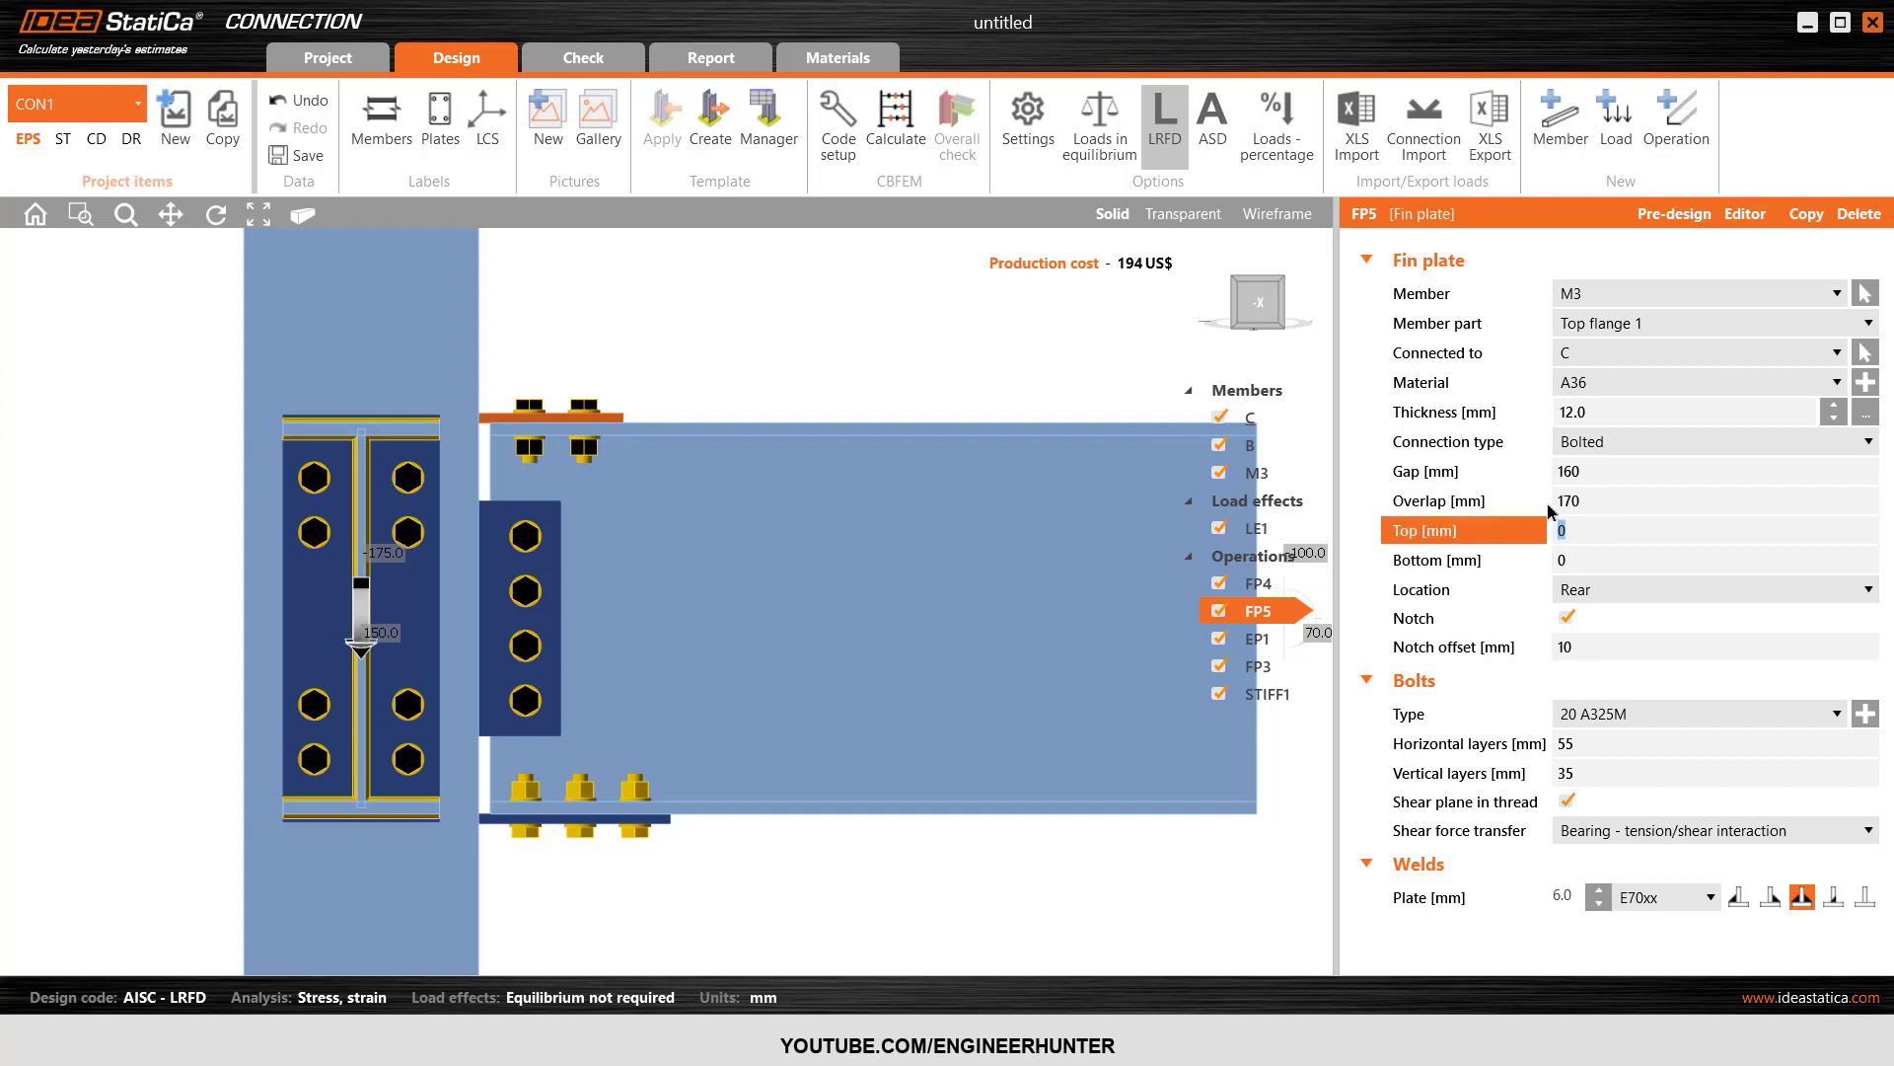
- Set the overlap of fin plate FP5 to 165 mm
left_click_drag(1580, 505, 1562, 508)
type("65")
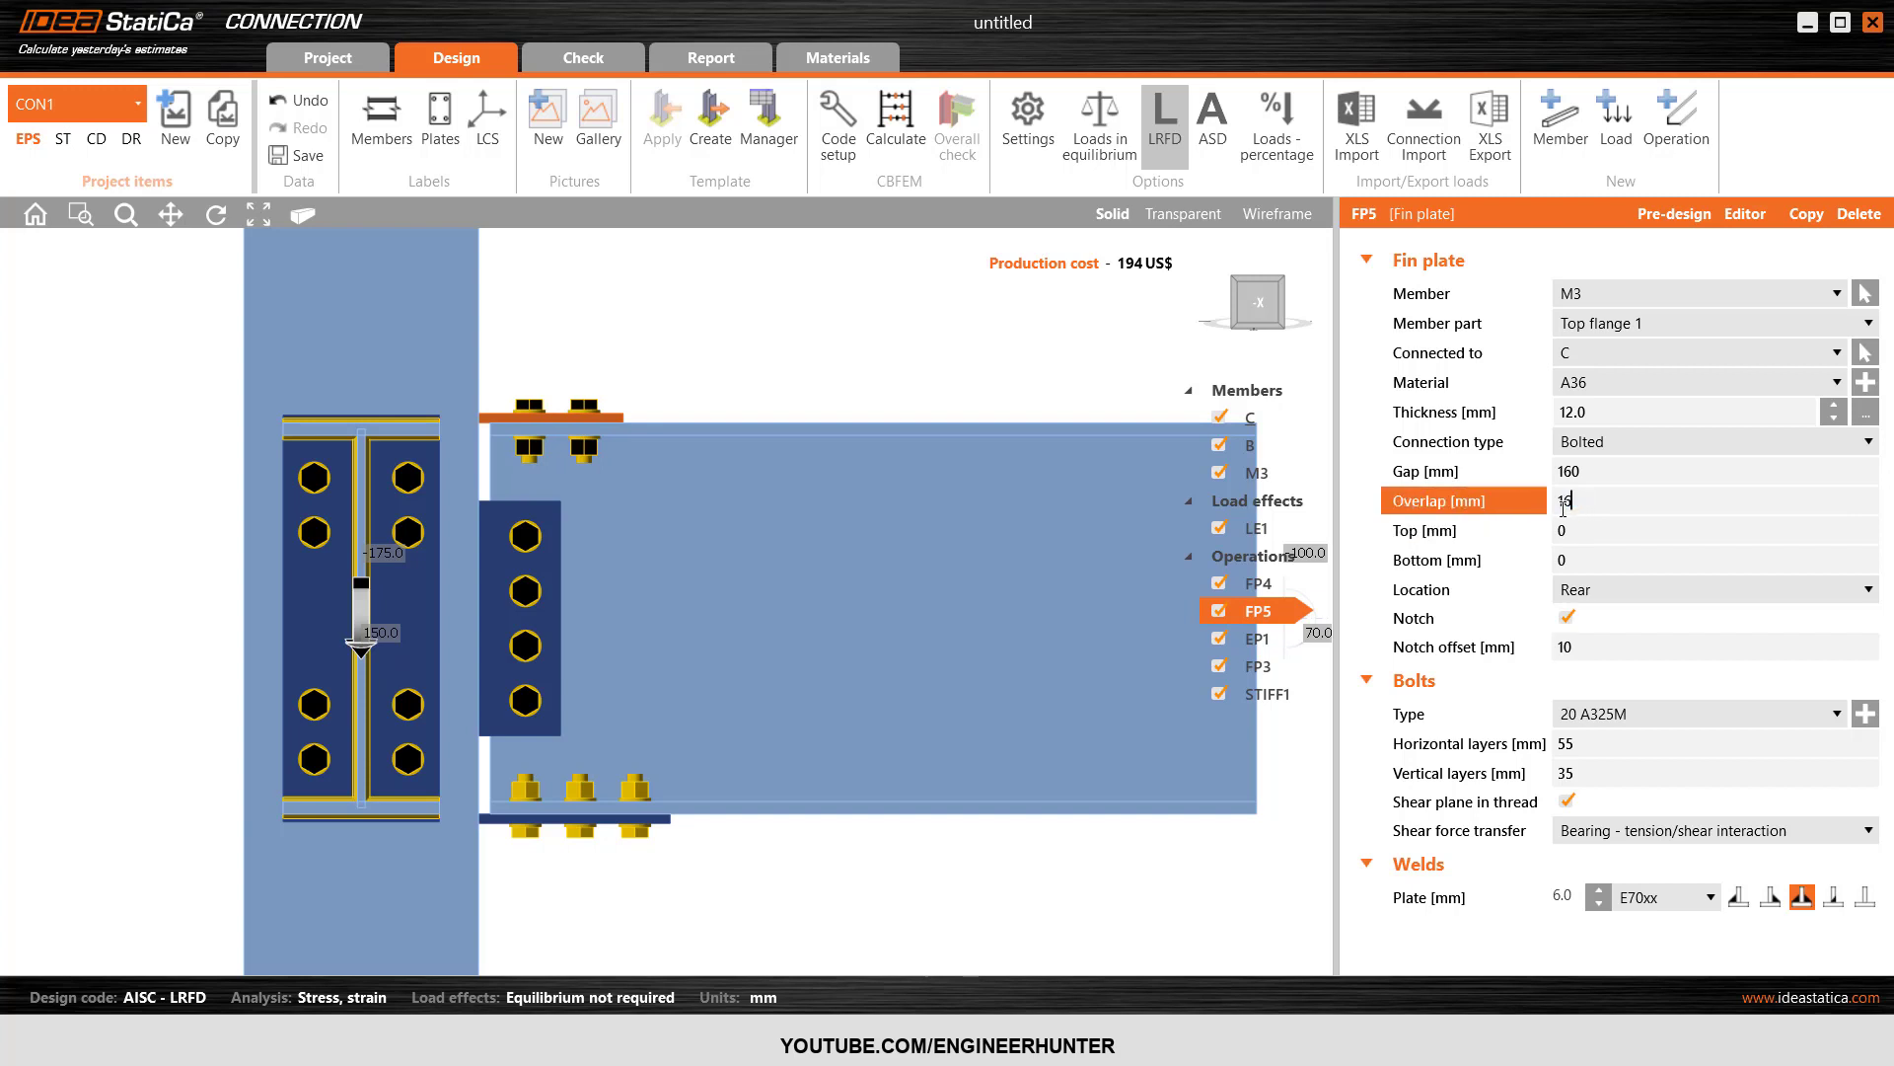
key("Tab")
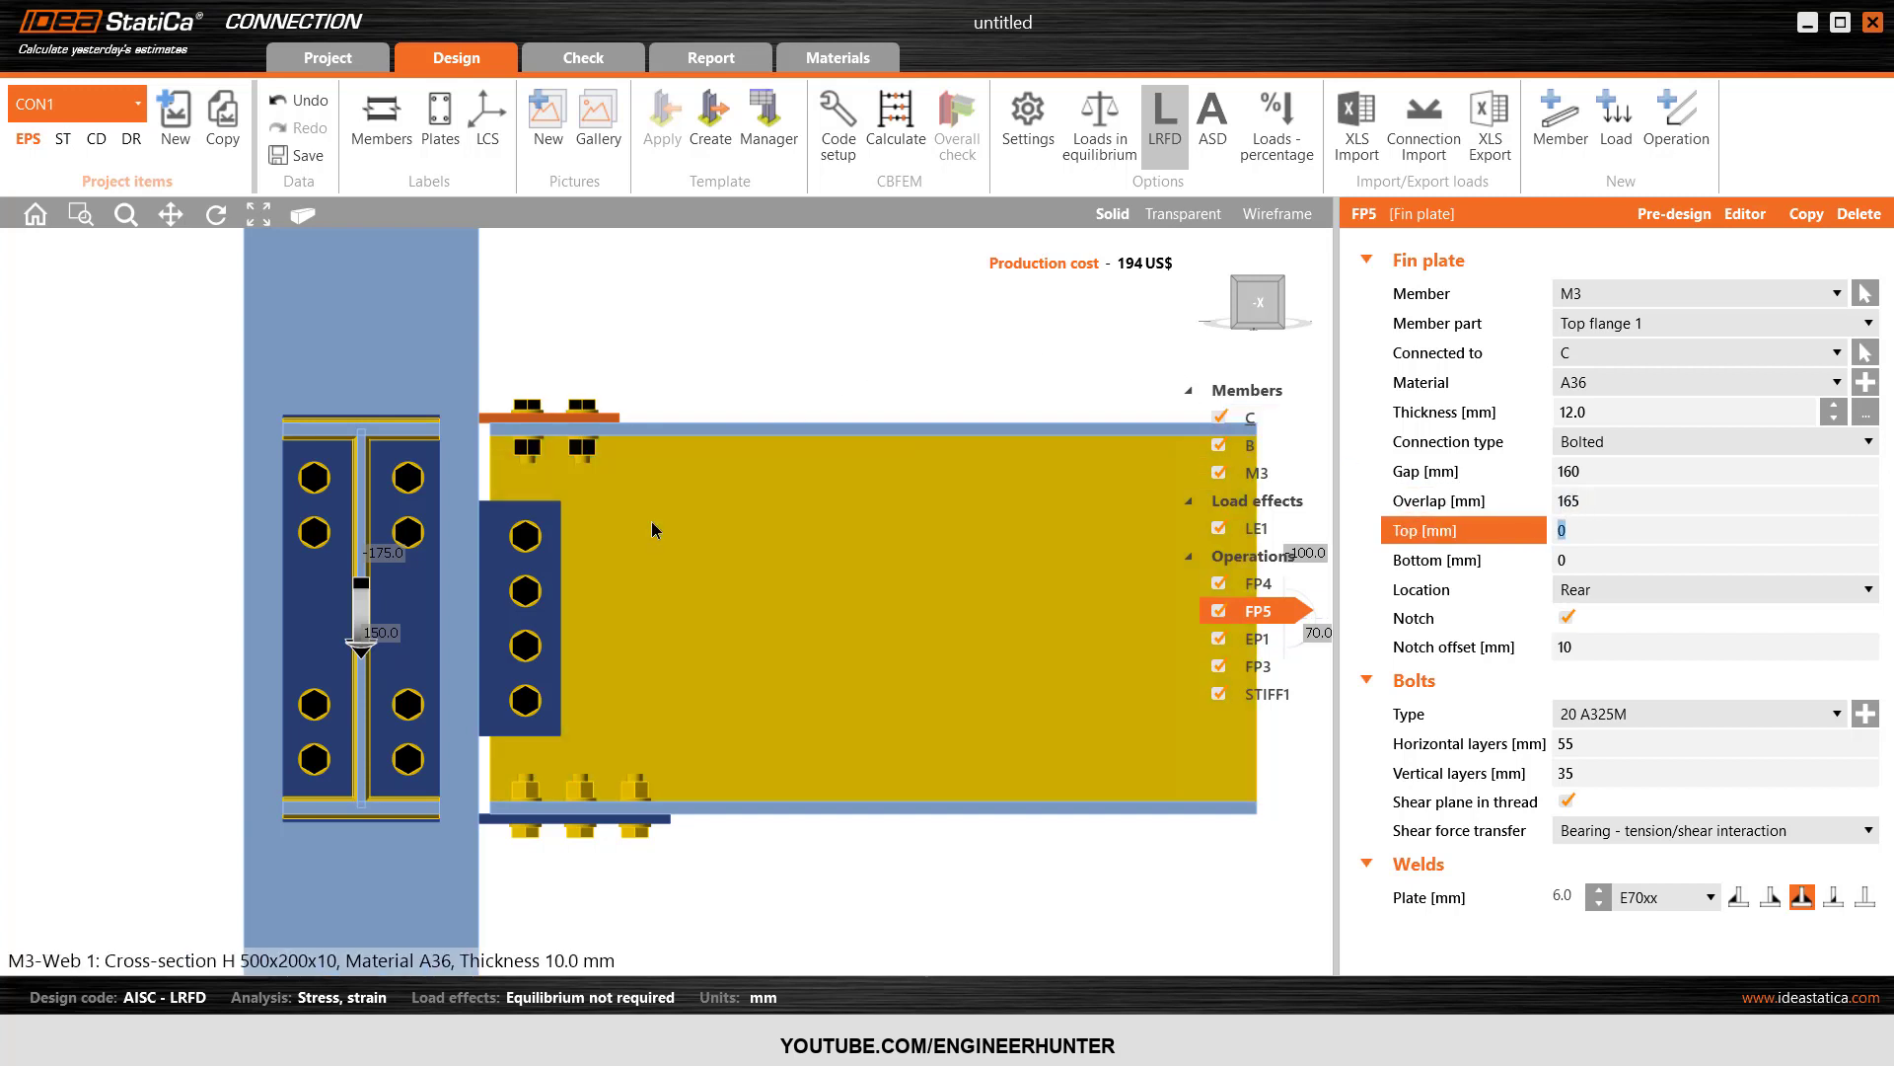
- Delete fin plate FP3 from the bottom flange of beam M3
left_click(1284, 283)
scroll(720, 724, "up", 2)
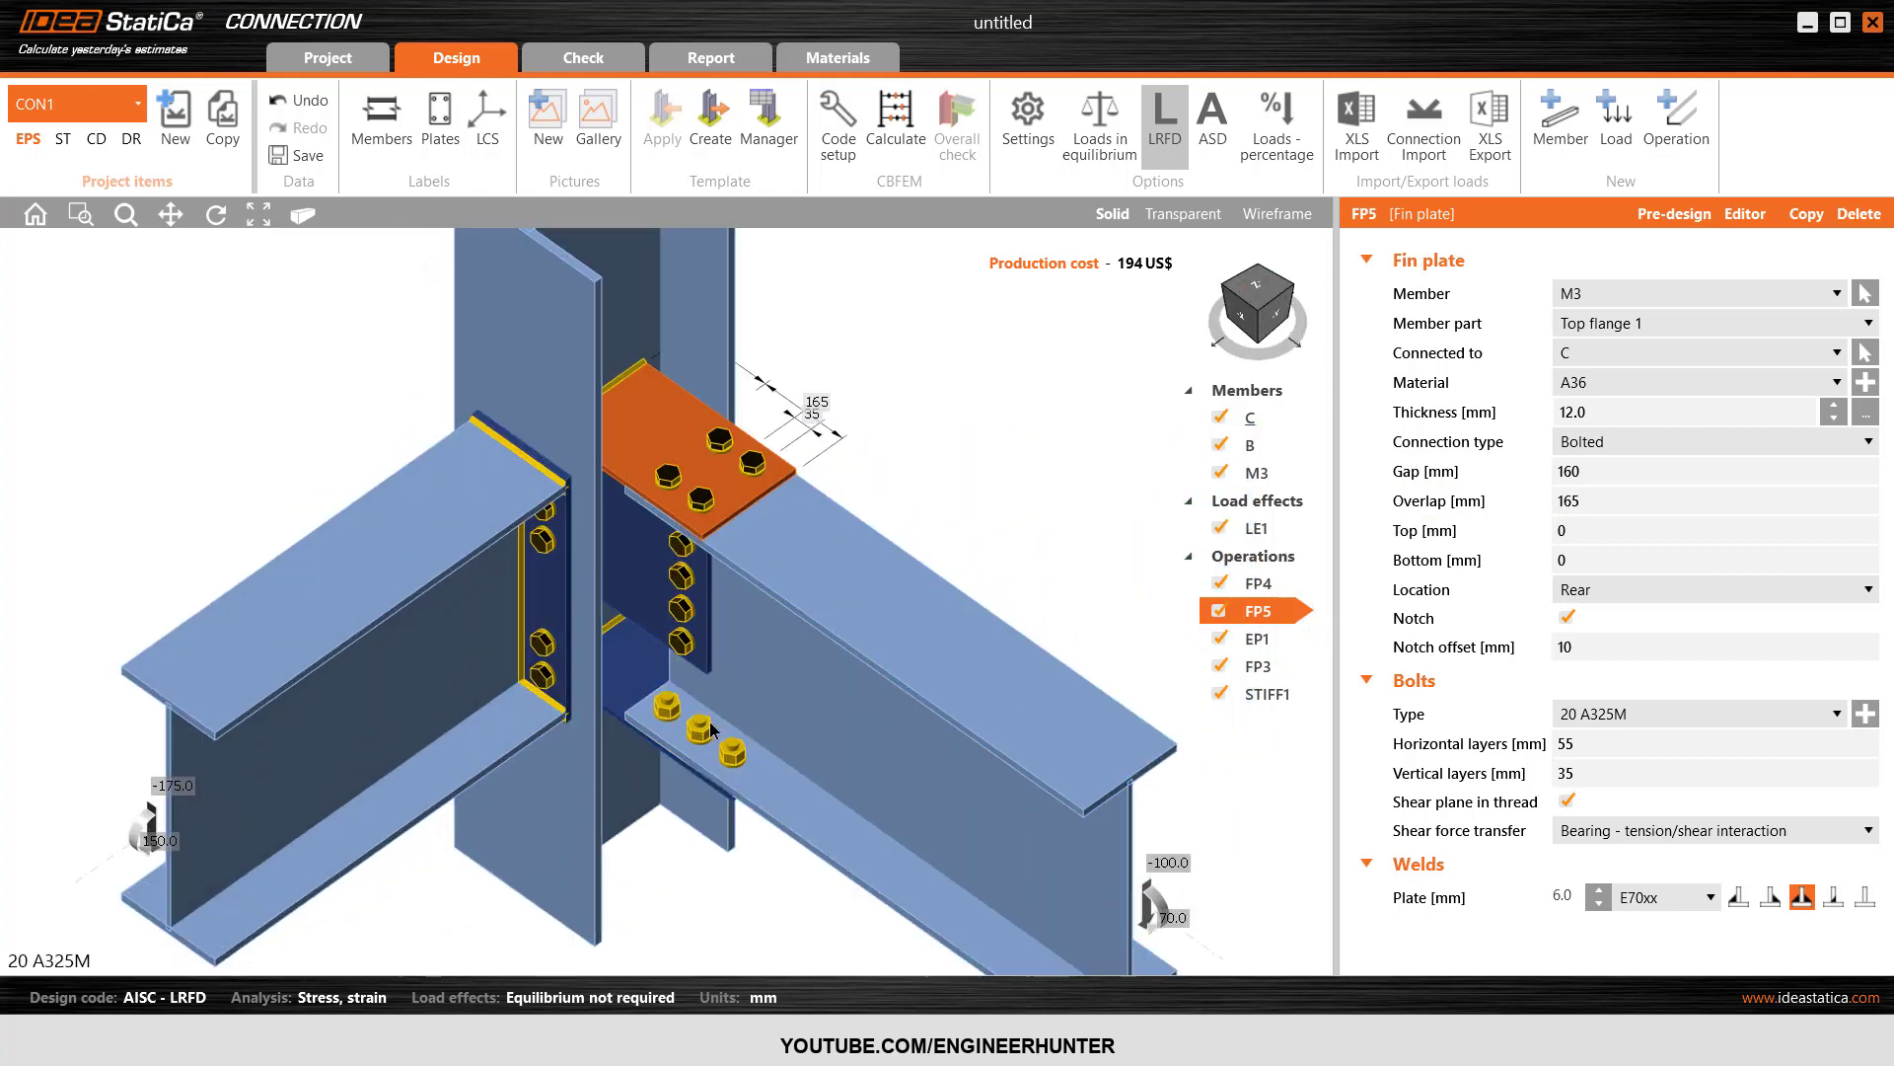
left_click(640, 691)
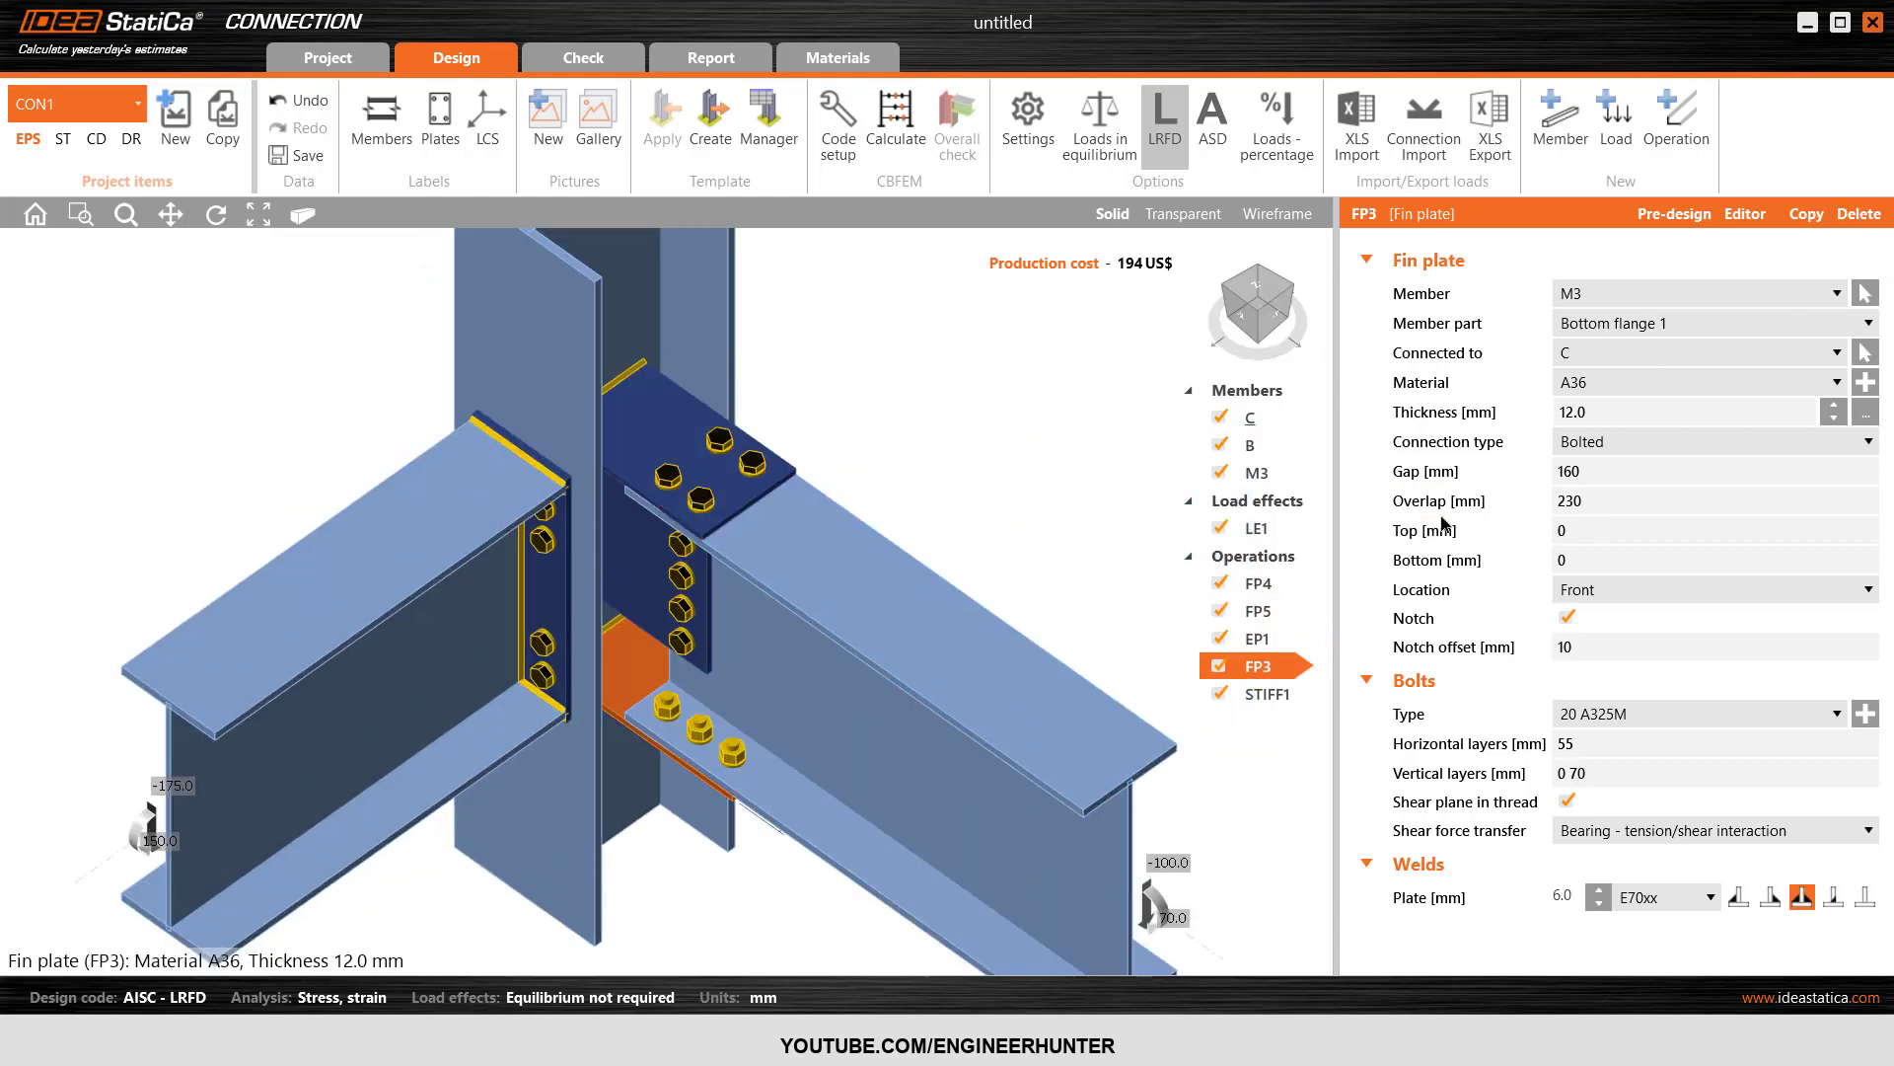
left_click(1857, 217)
- Copy fin plate FP5, assign the copy to Bottom flange 1 of M3 with location Front, and check it from the side
left_click(632, 425)
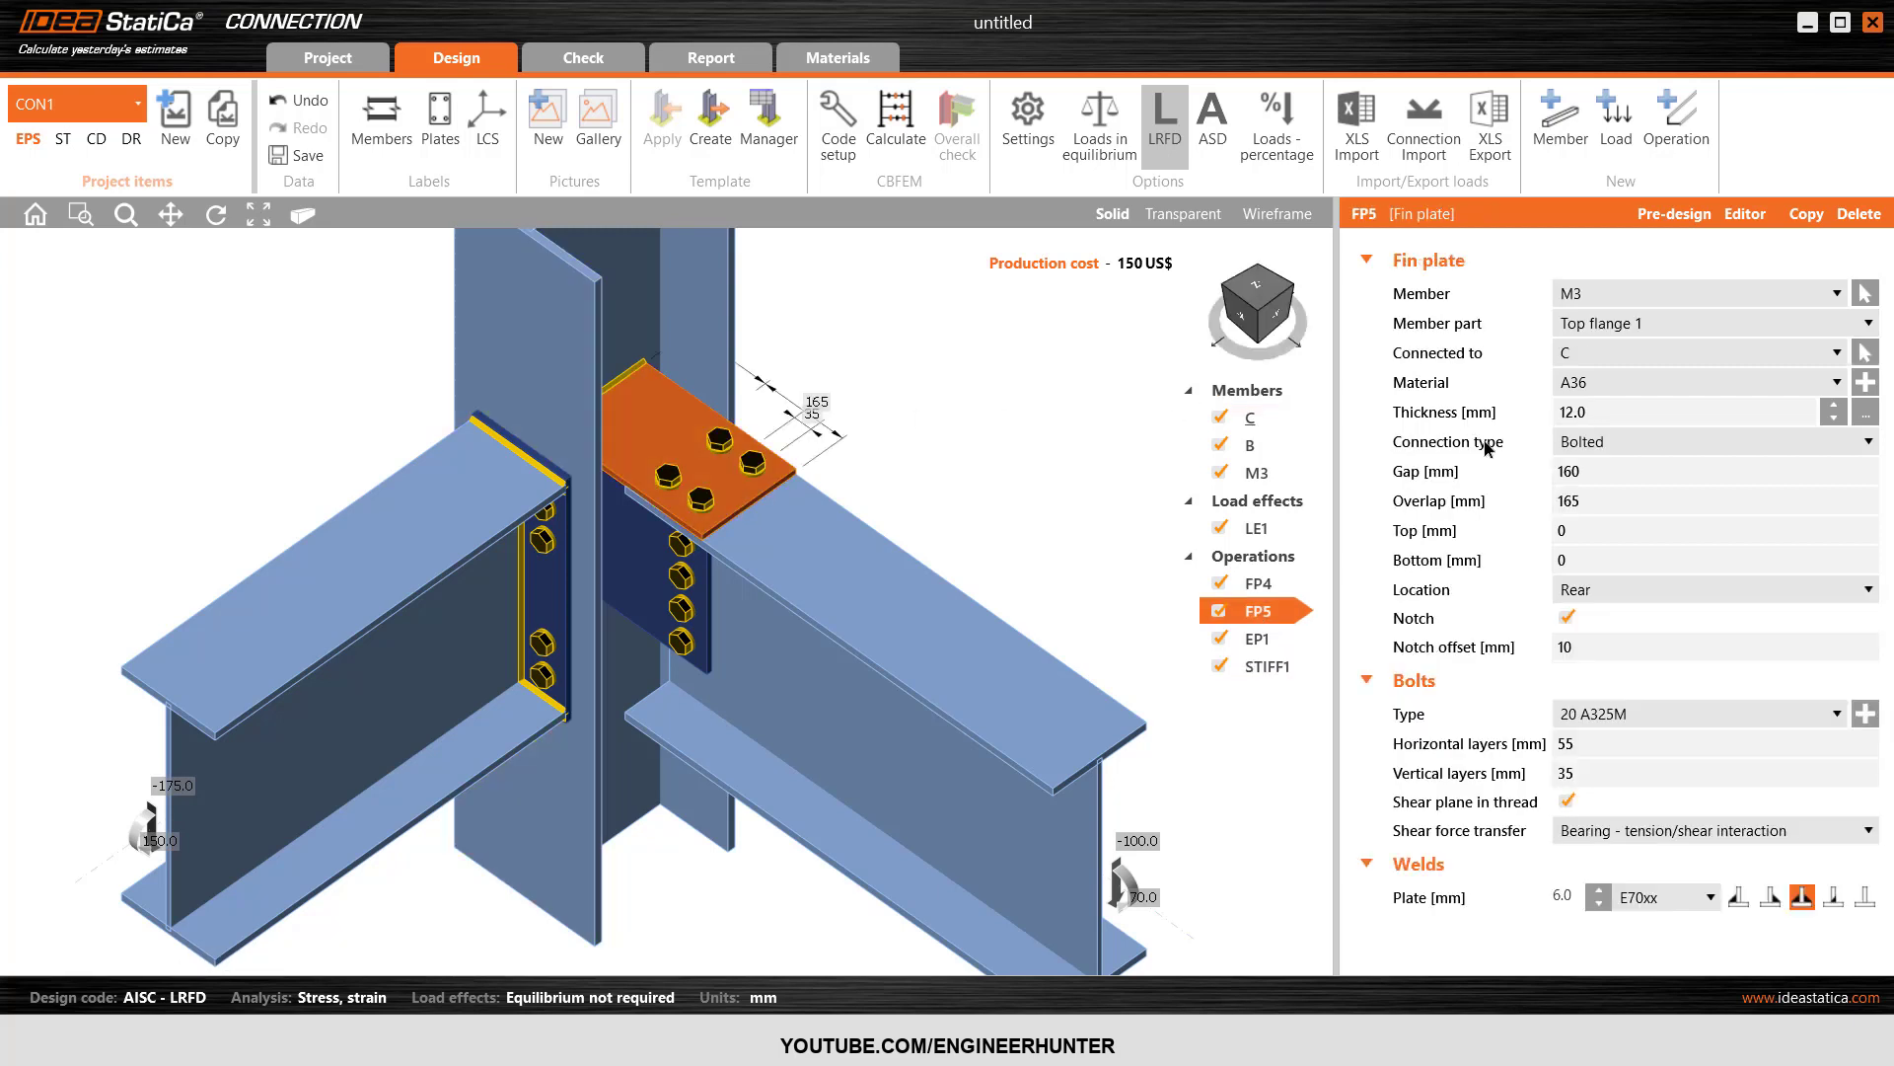
left_click(1795, 229)
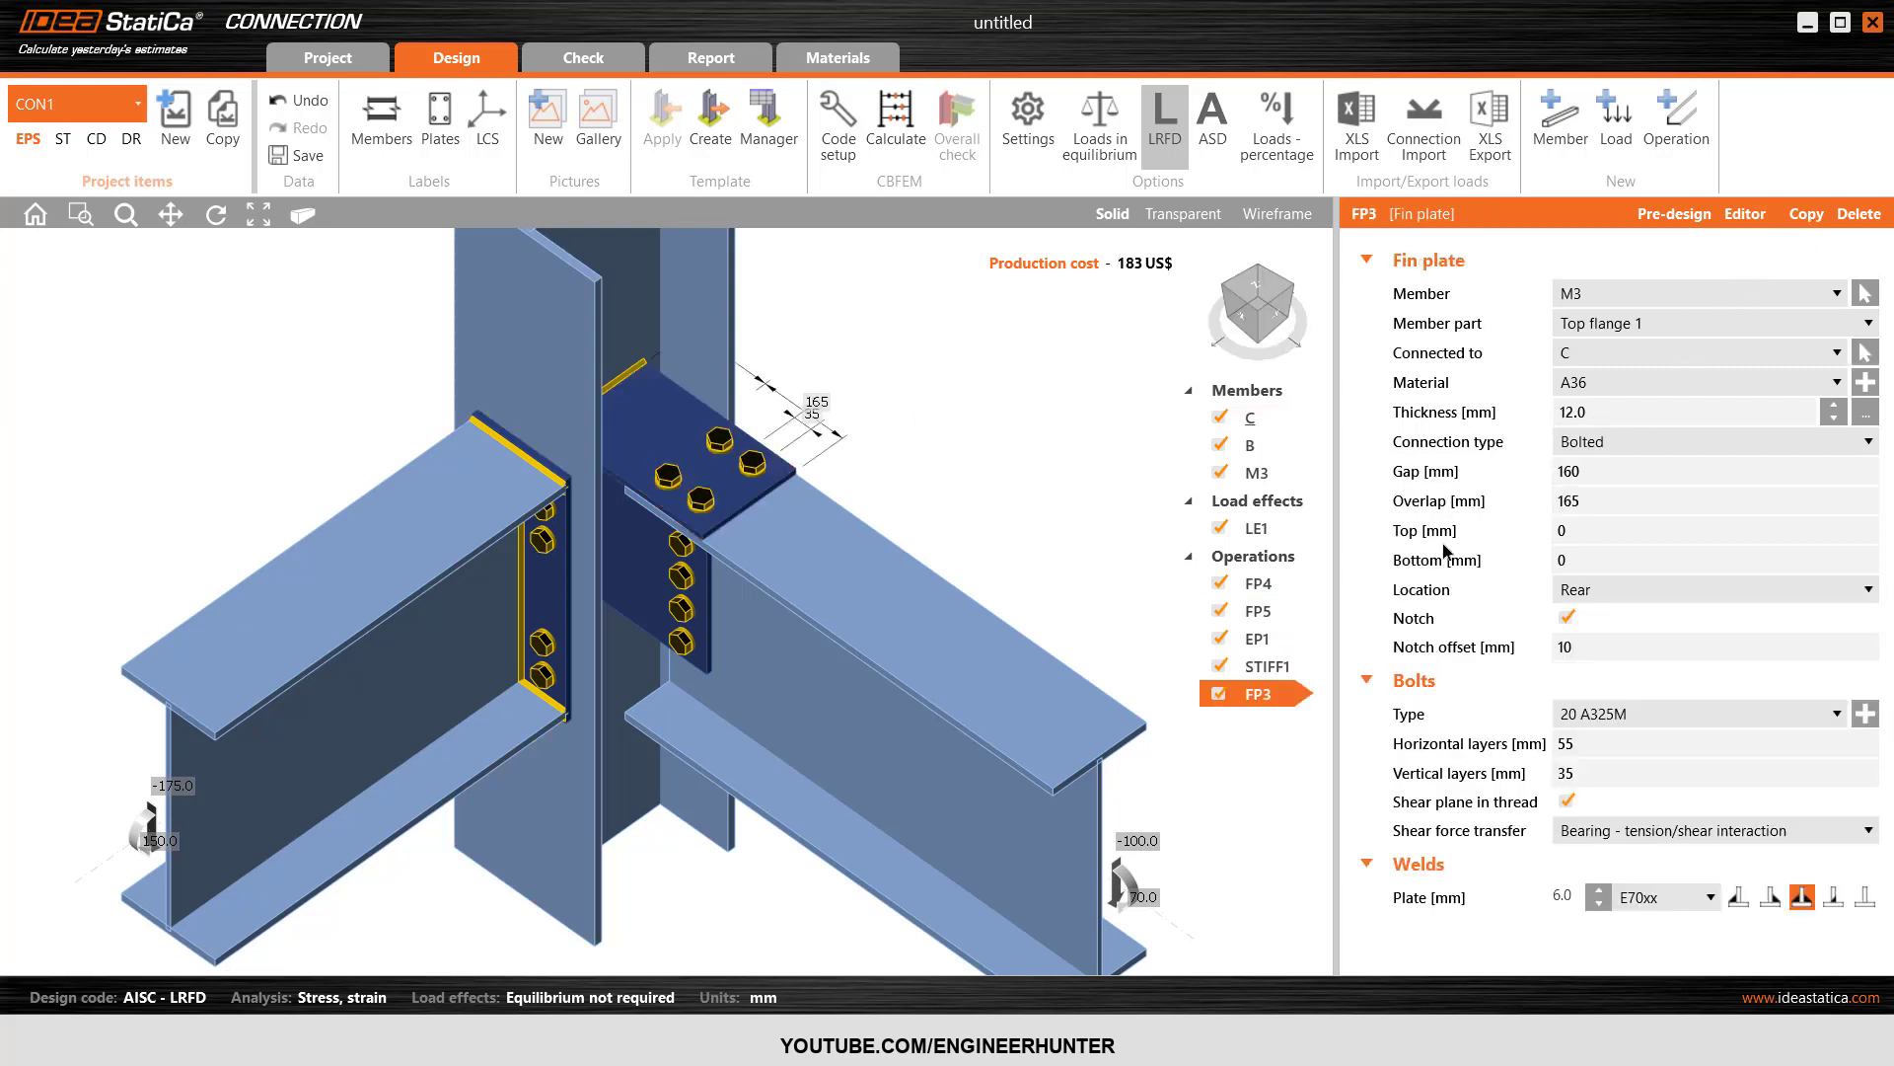
left_click(1624, 322)
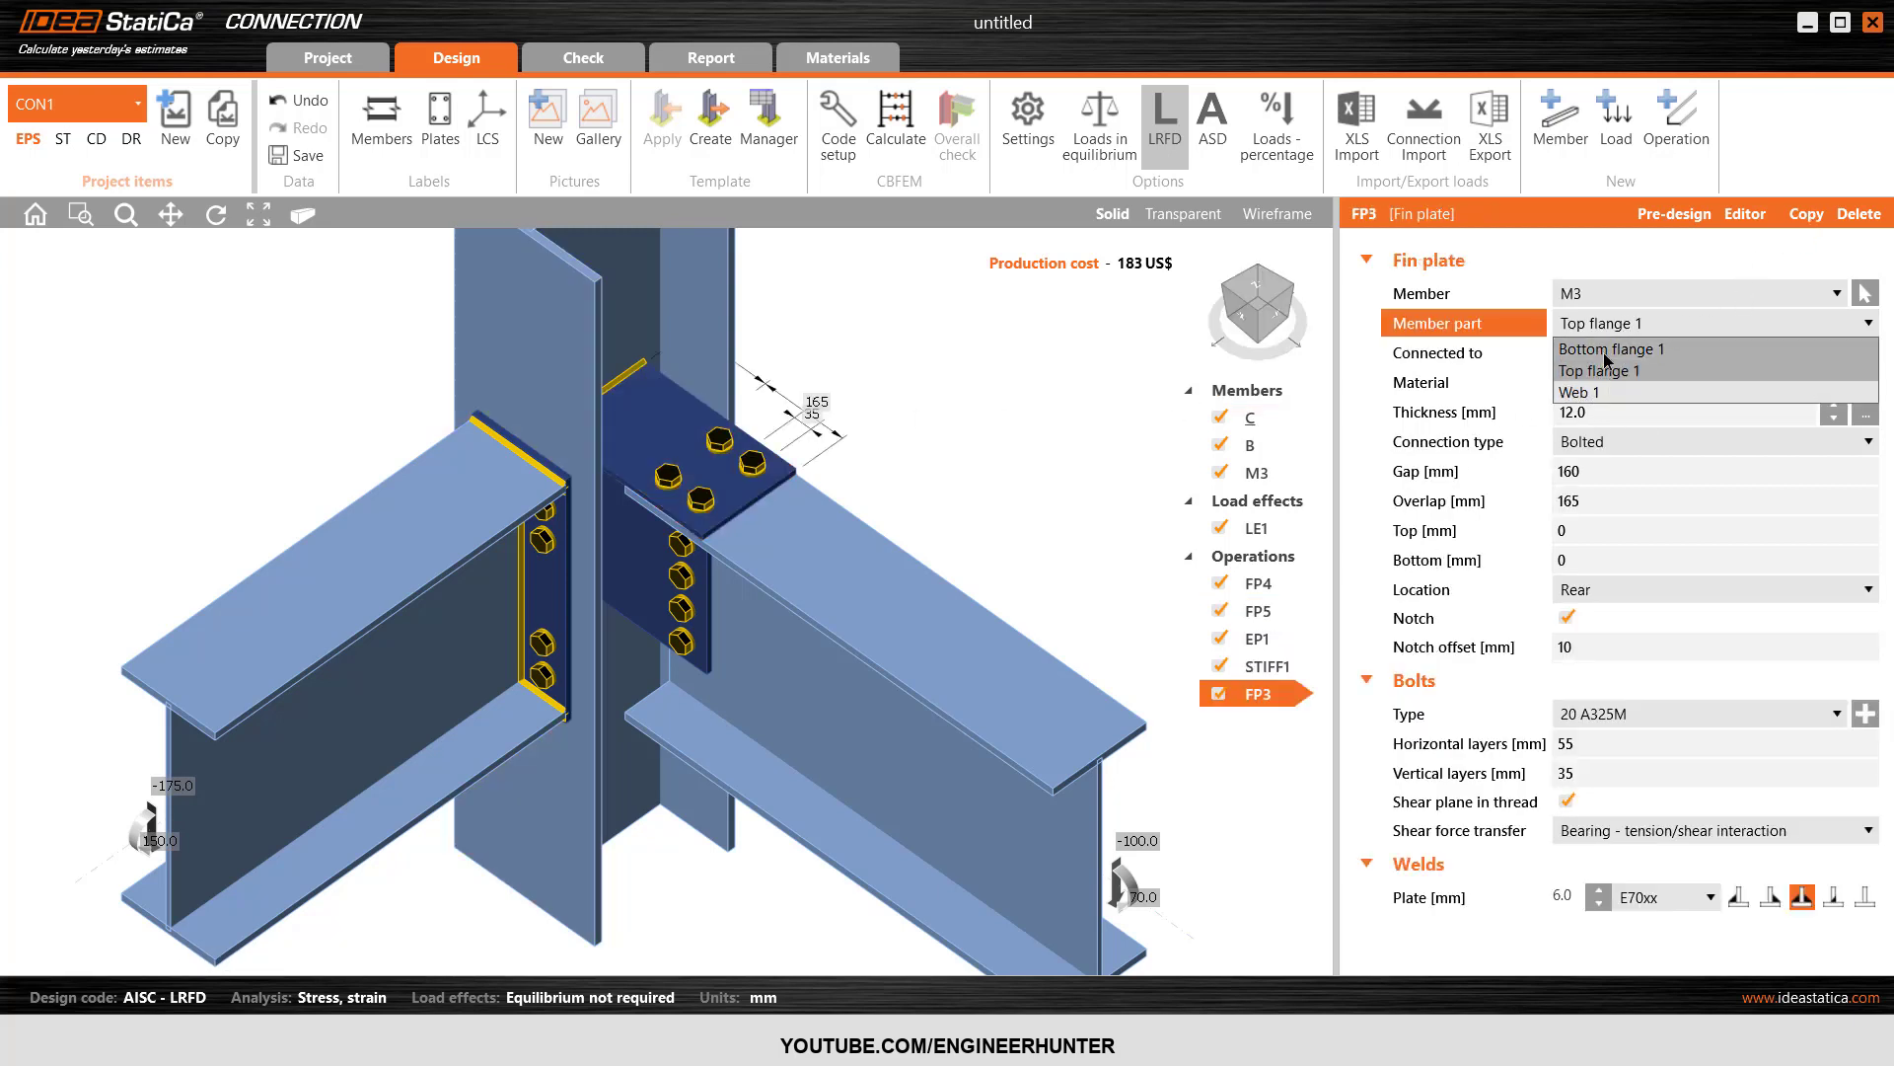
left_click(1610, 348)
left_click(1603, 602)
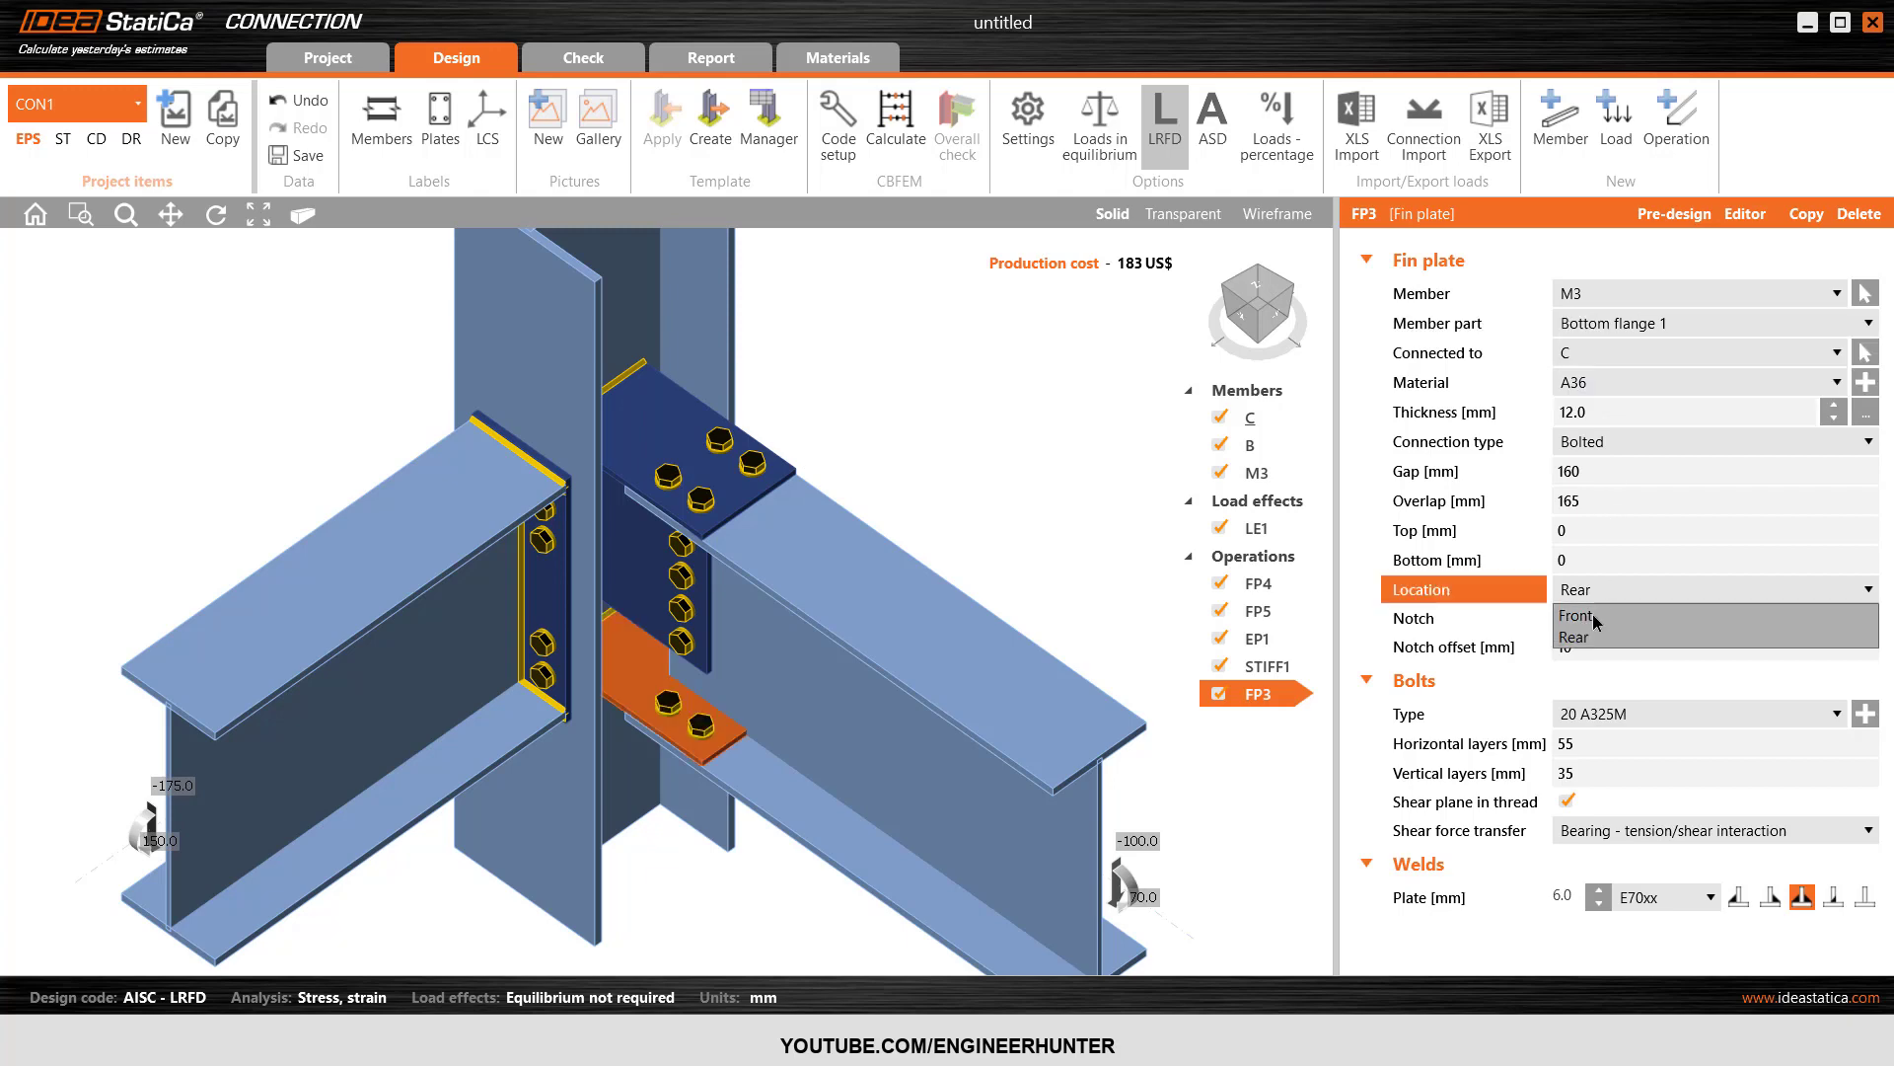
left_click(1595, 636)
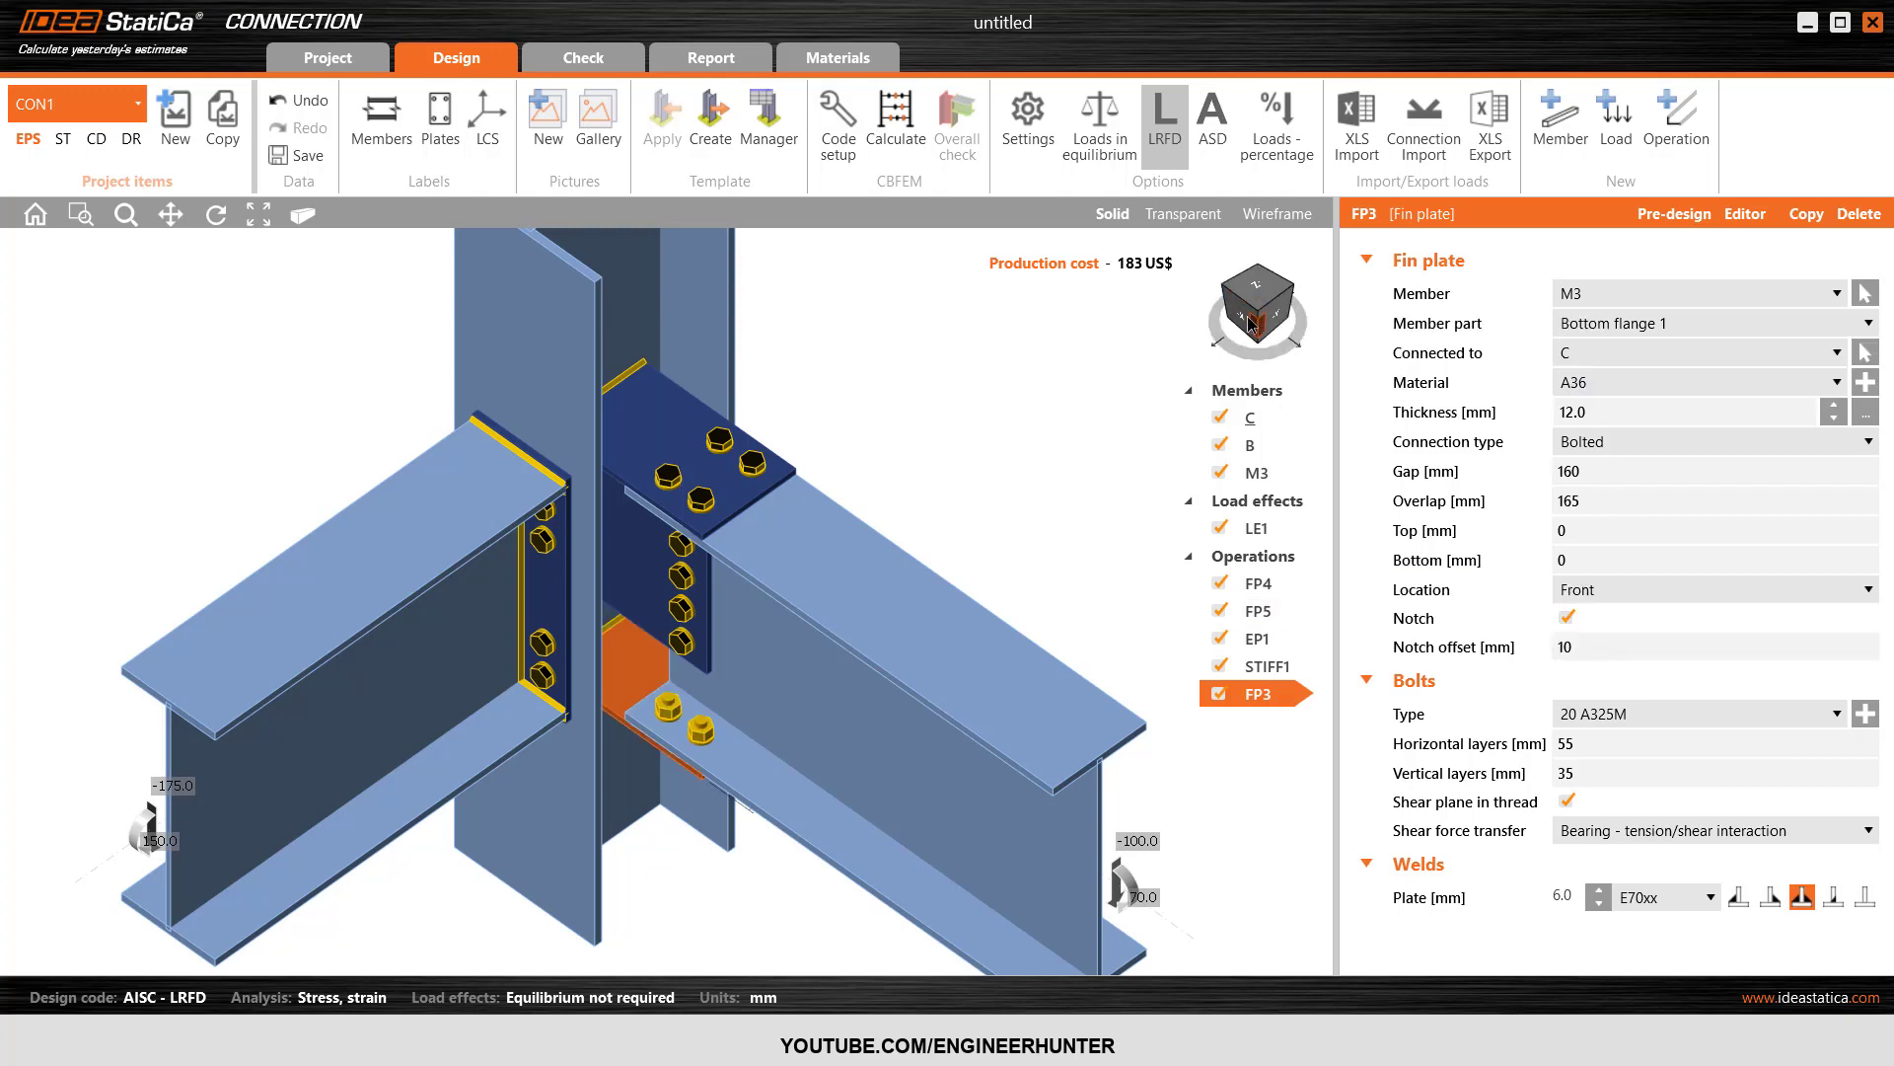
left_click(1254, 306)
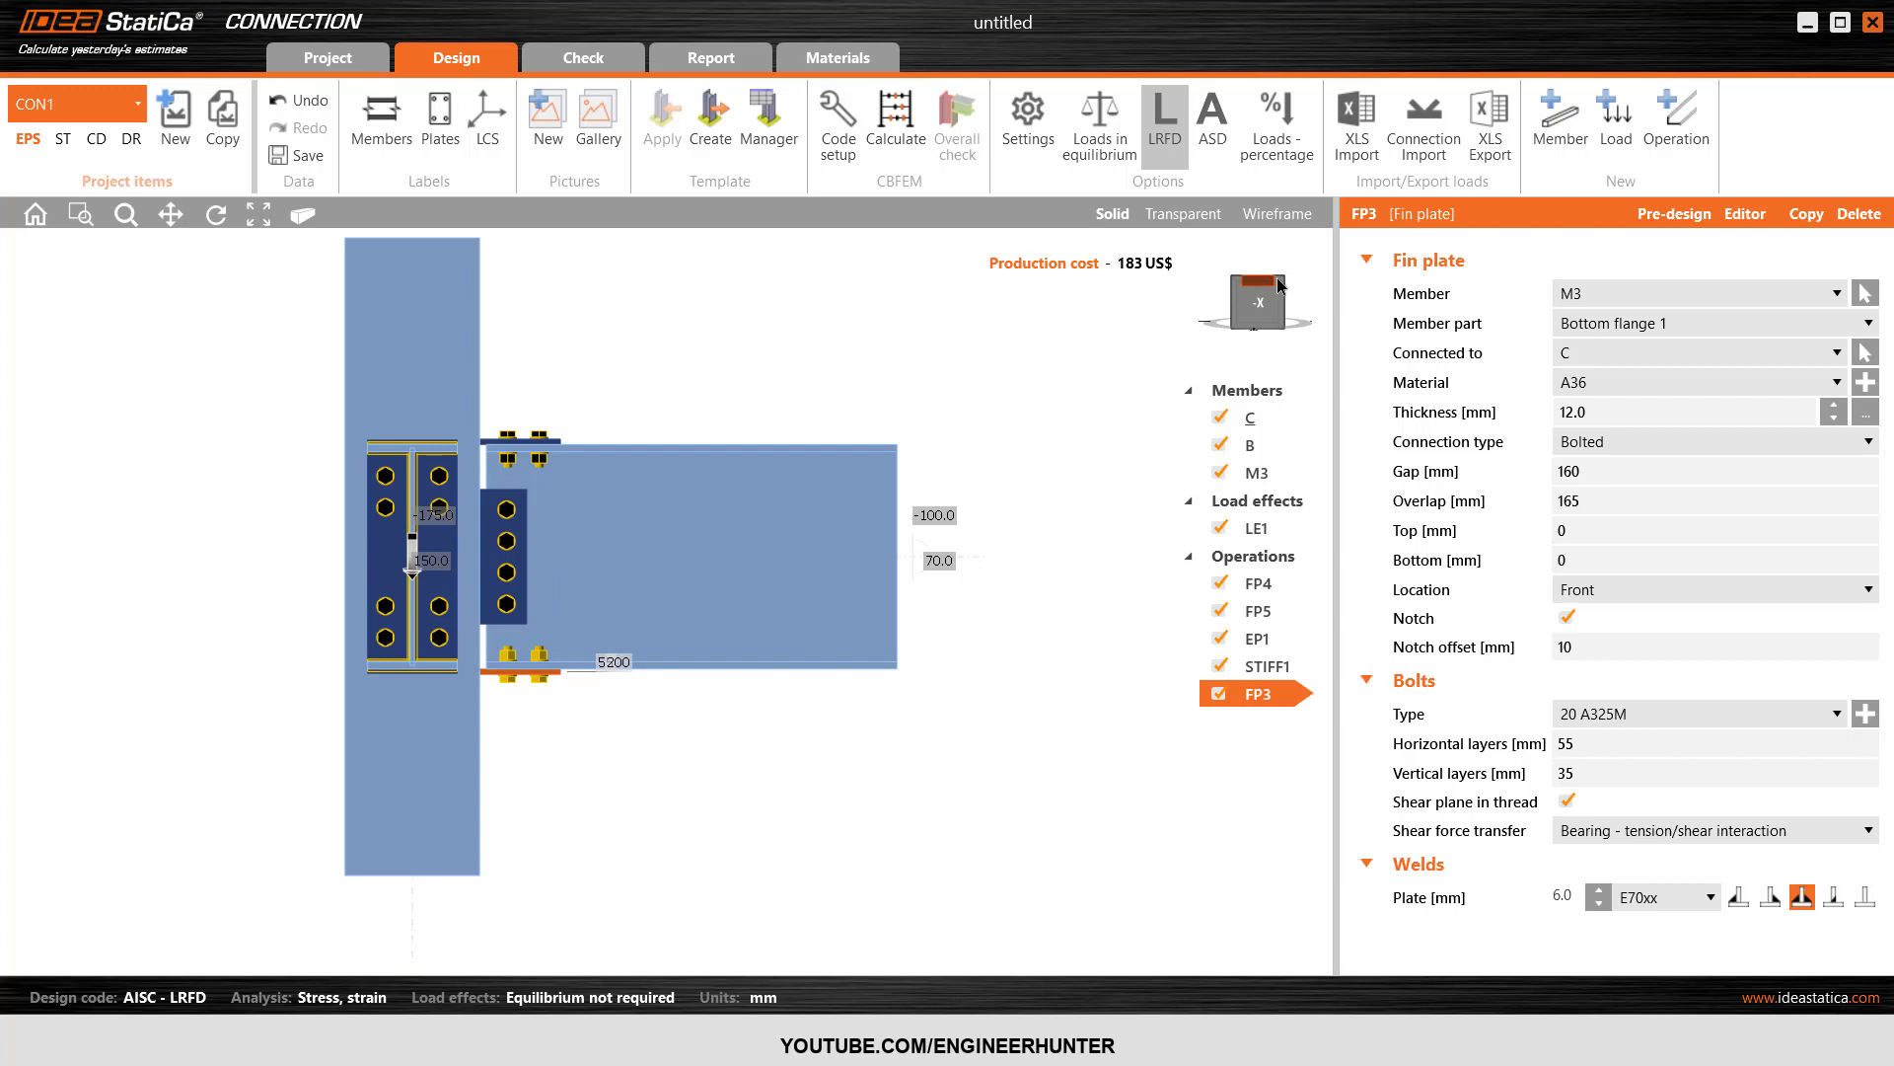
left_click(1281, 277)
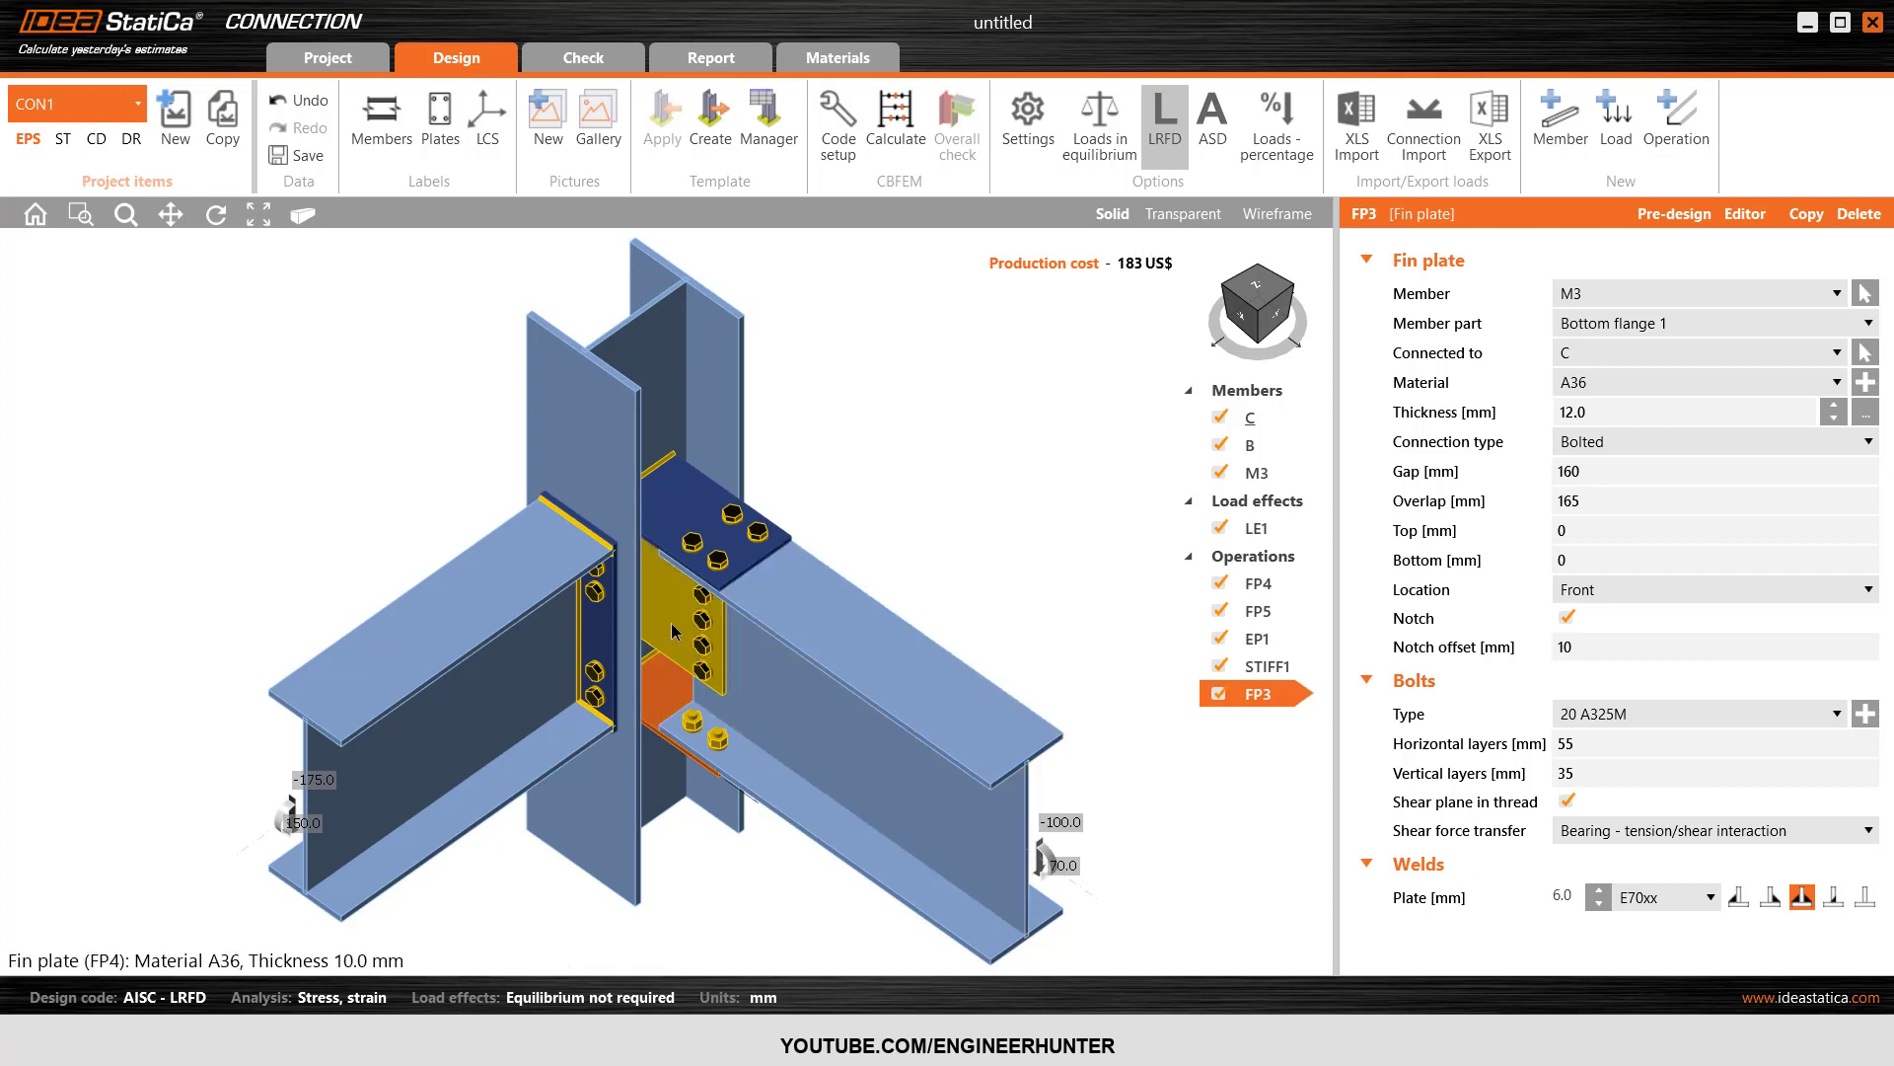
- Set the thickness of M3's web fin plate FP4 to 8 mm
left_click(1258, 583)
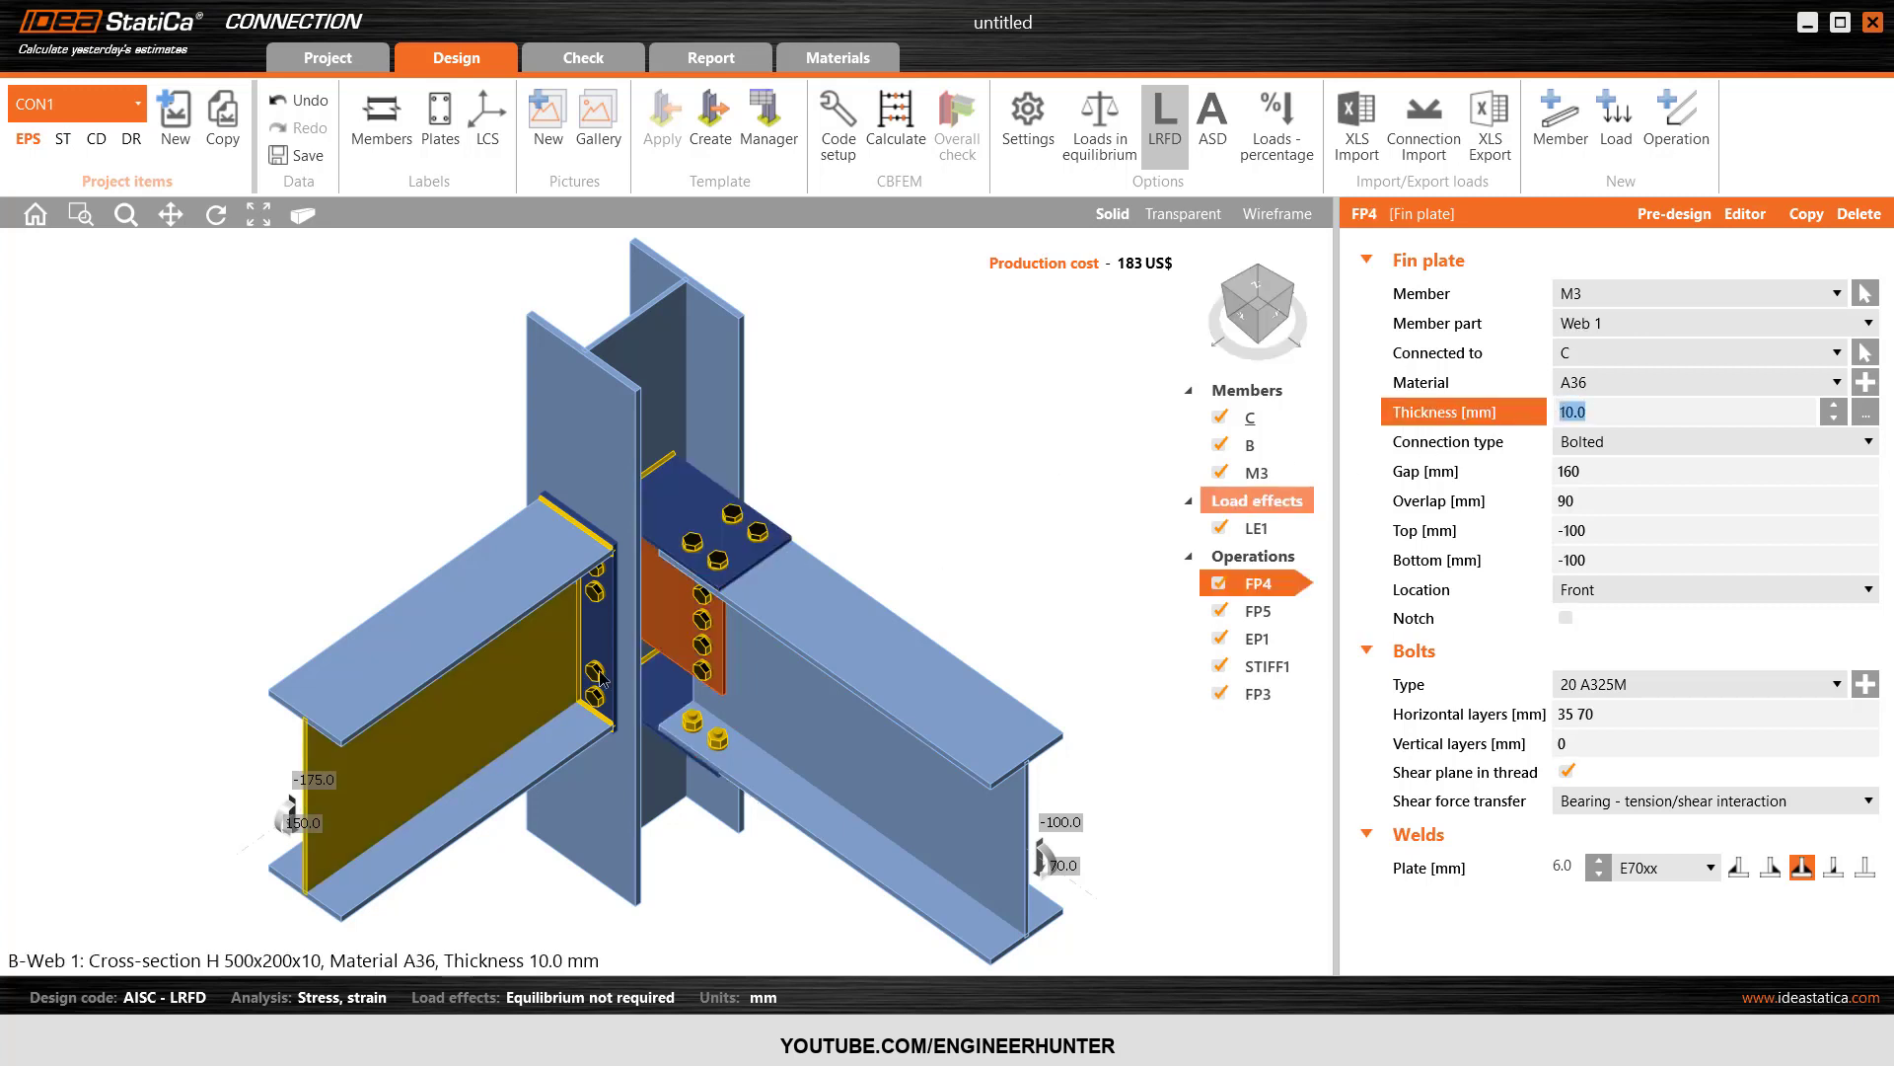
type("8")
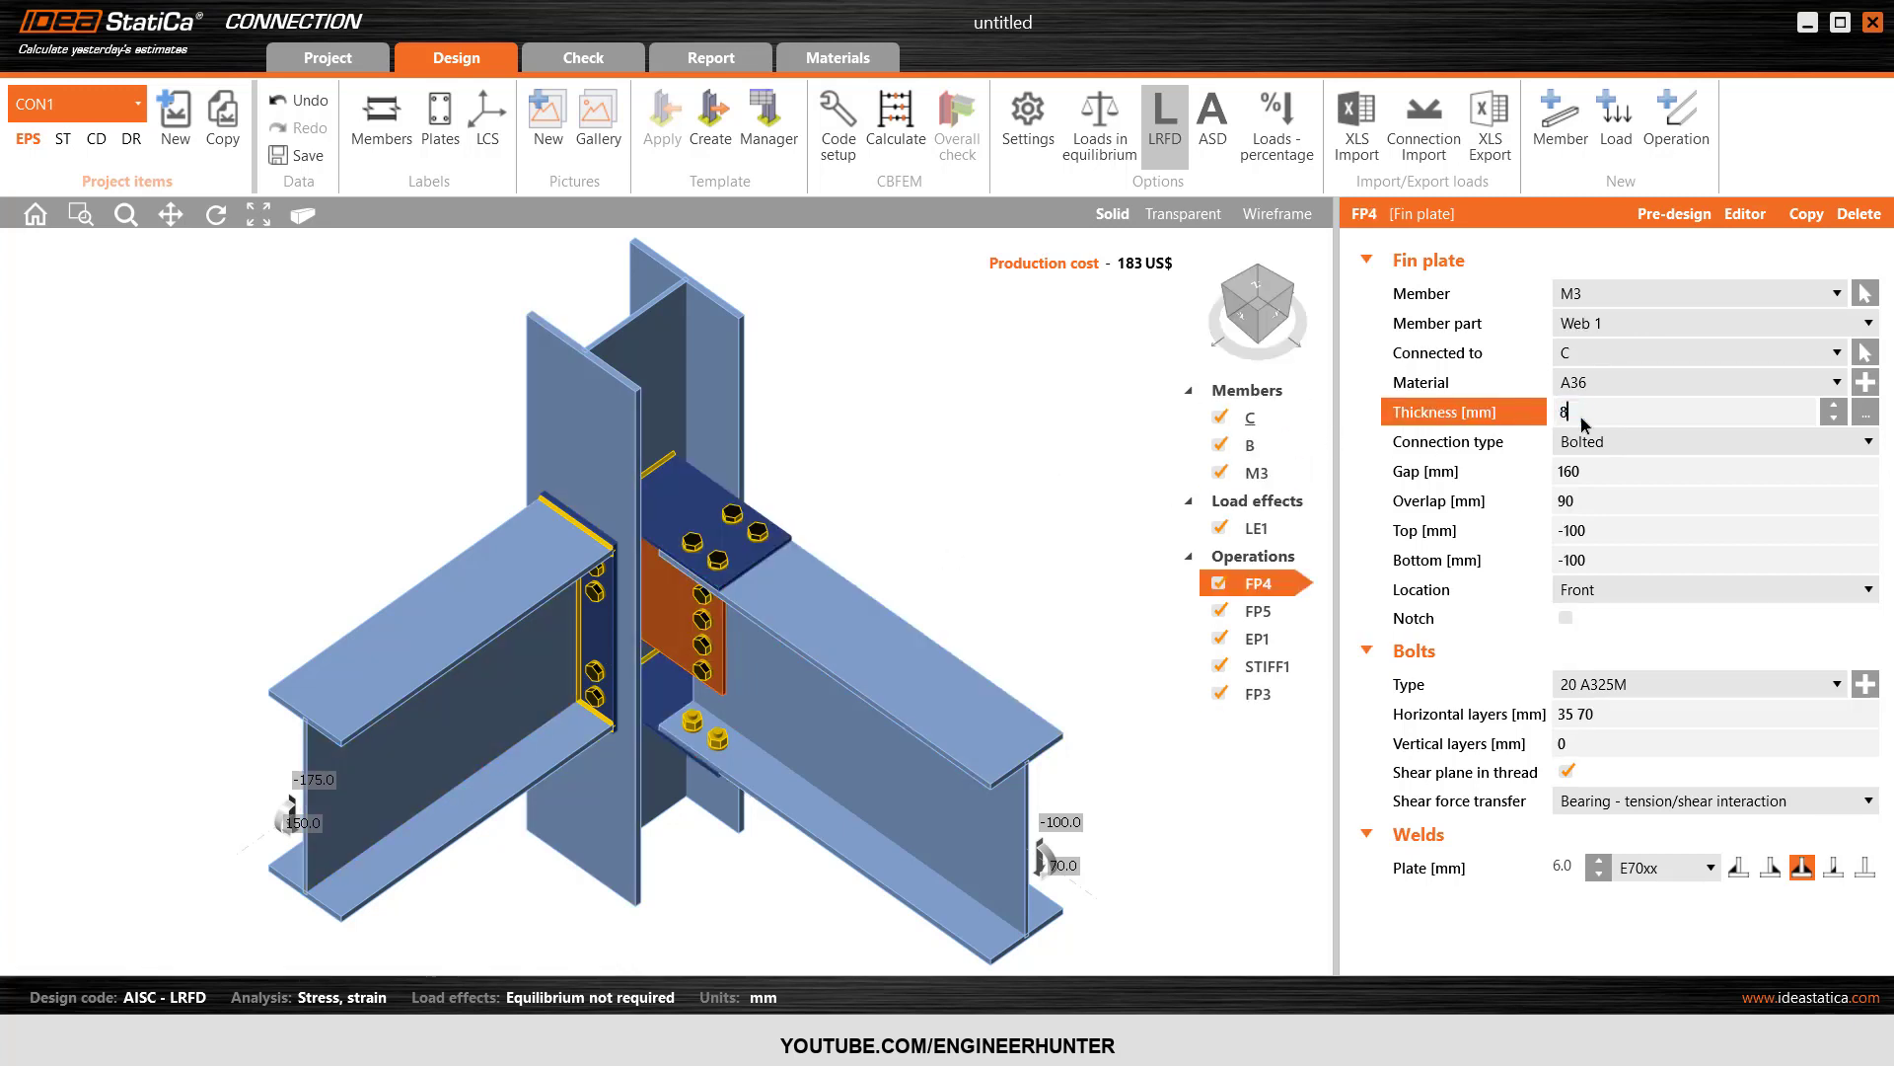
key("Tab")
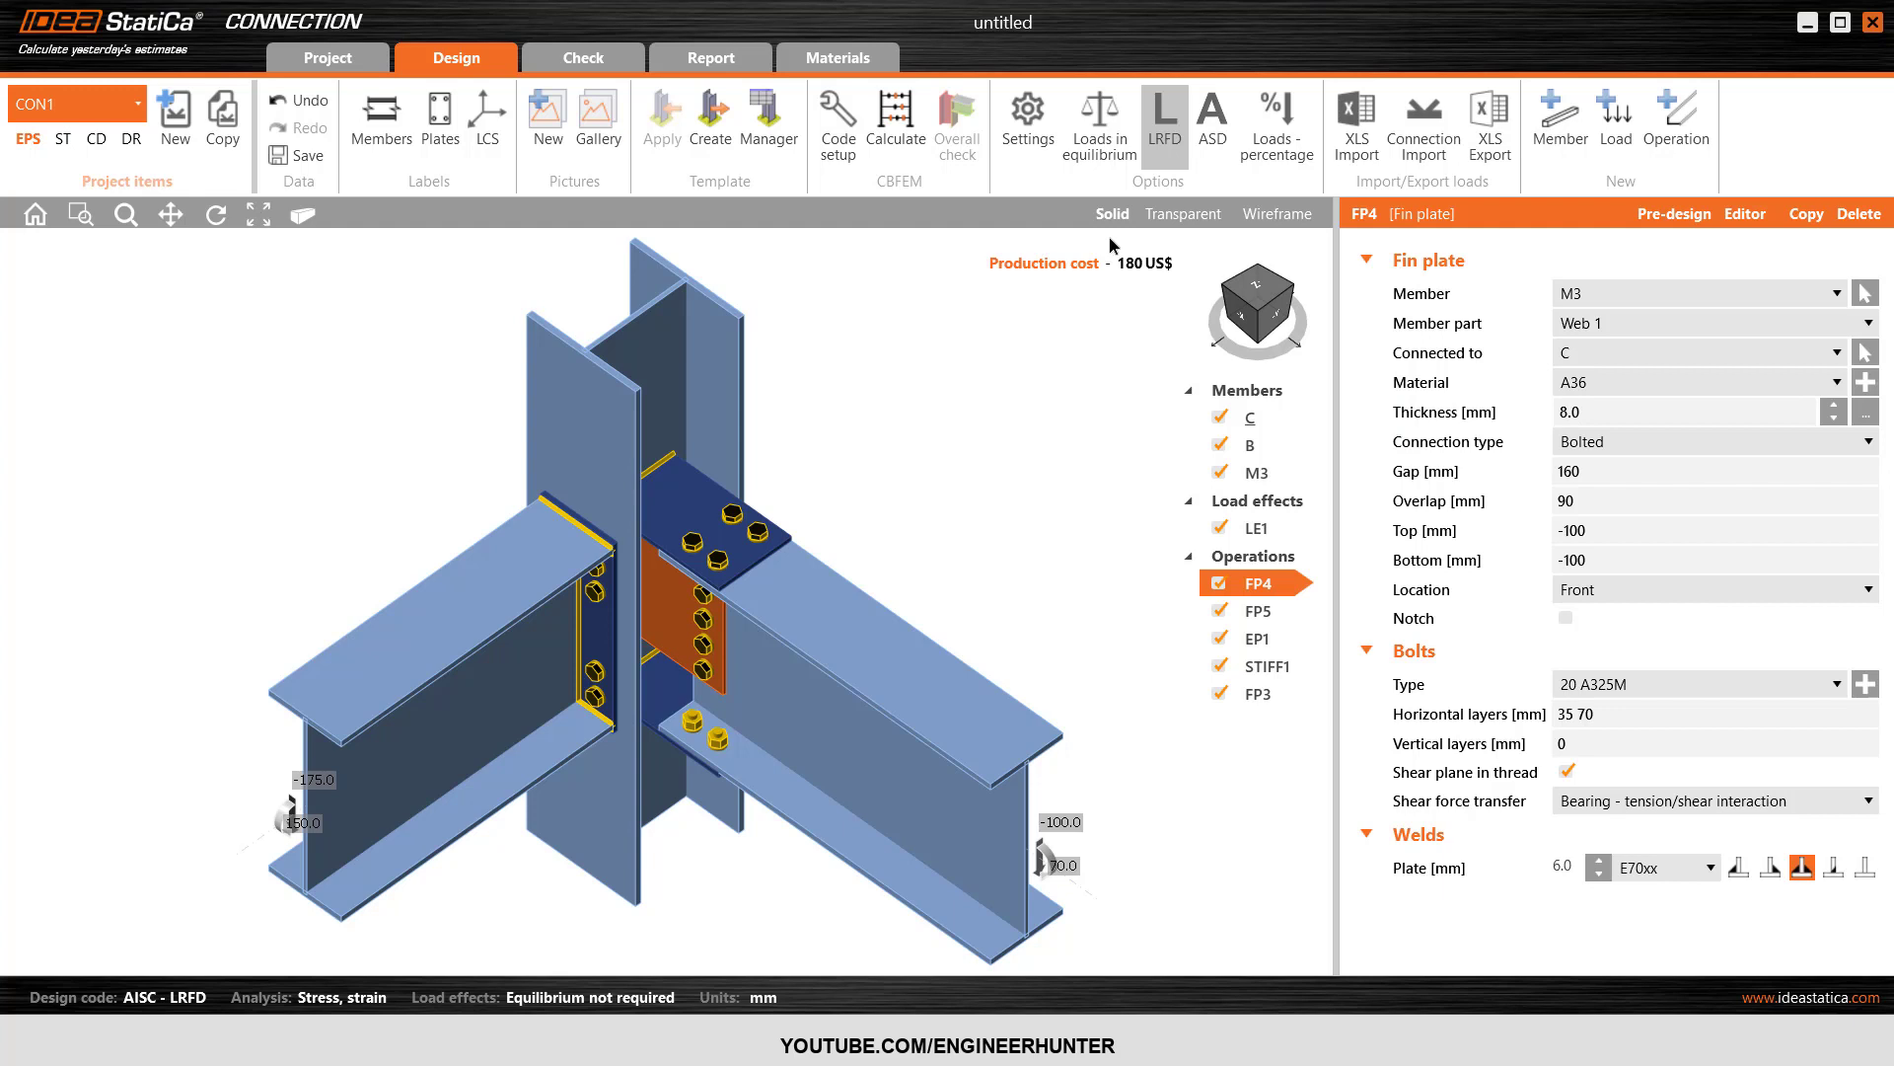
- Recalculate the modified joint and inspect the overall check on the model from another side
left_click(900, 127)
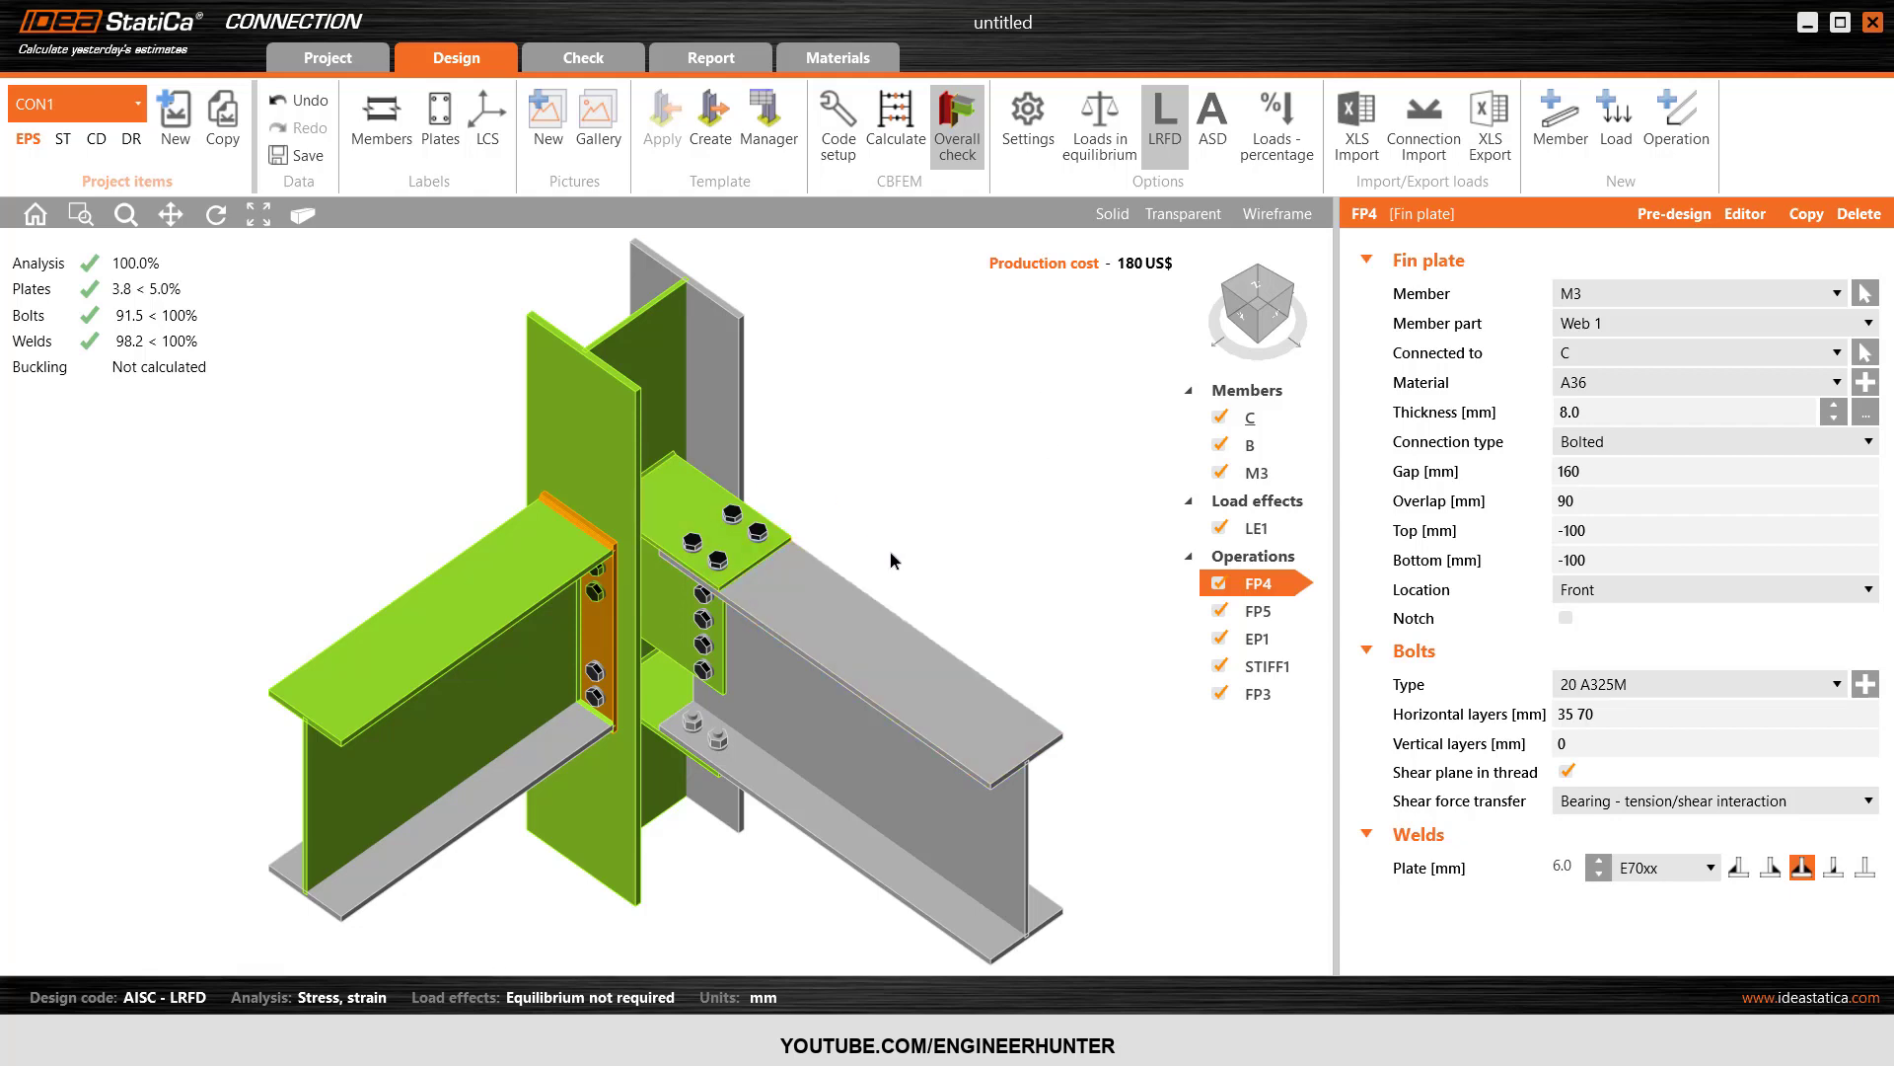
left_click(1241, 302)
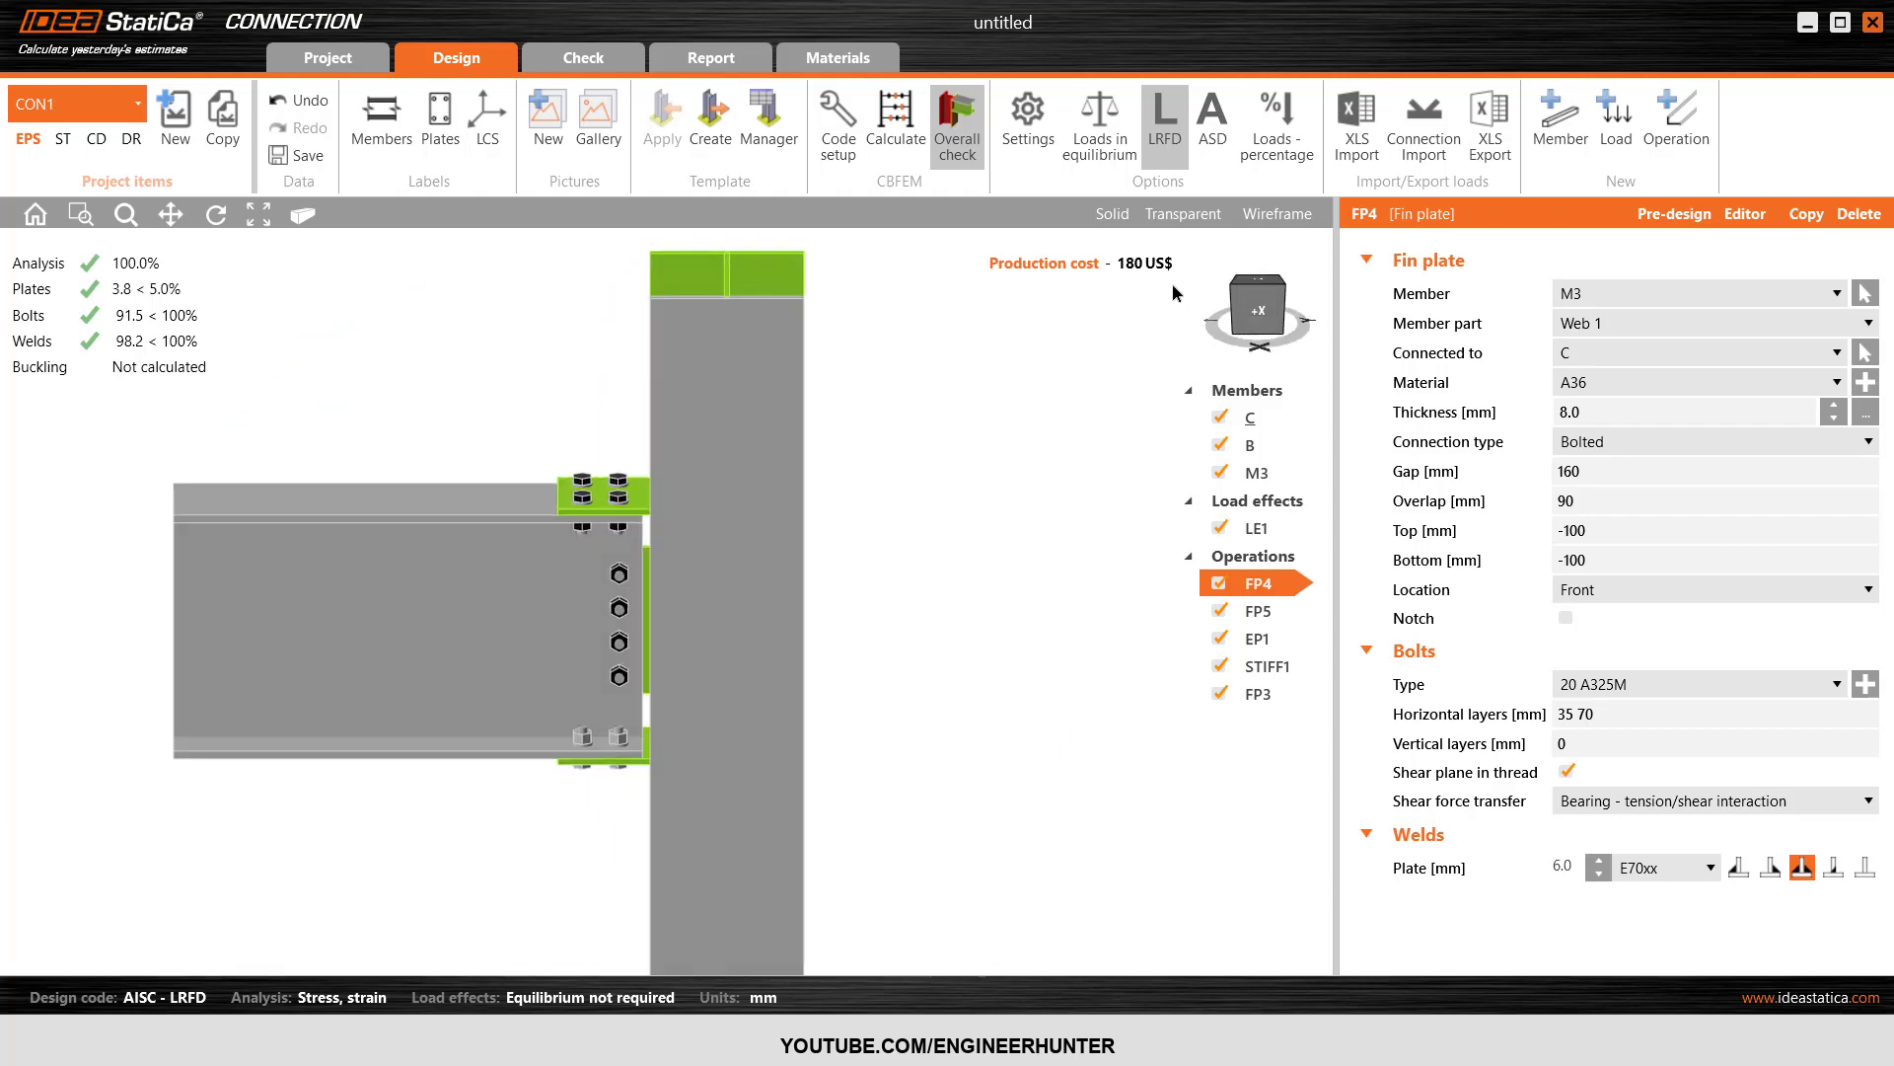
mouse_move(1235, 273)
left_mouse_down()
mouse_move(1356, 296)
mouse_move(1294, 322)
mouse_move(1250, 293)
left_mouse_up()
left_click(1250, 293)
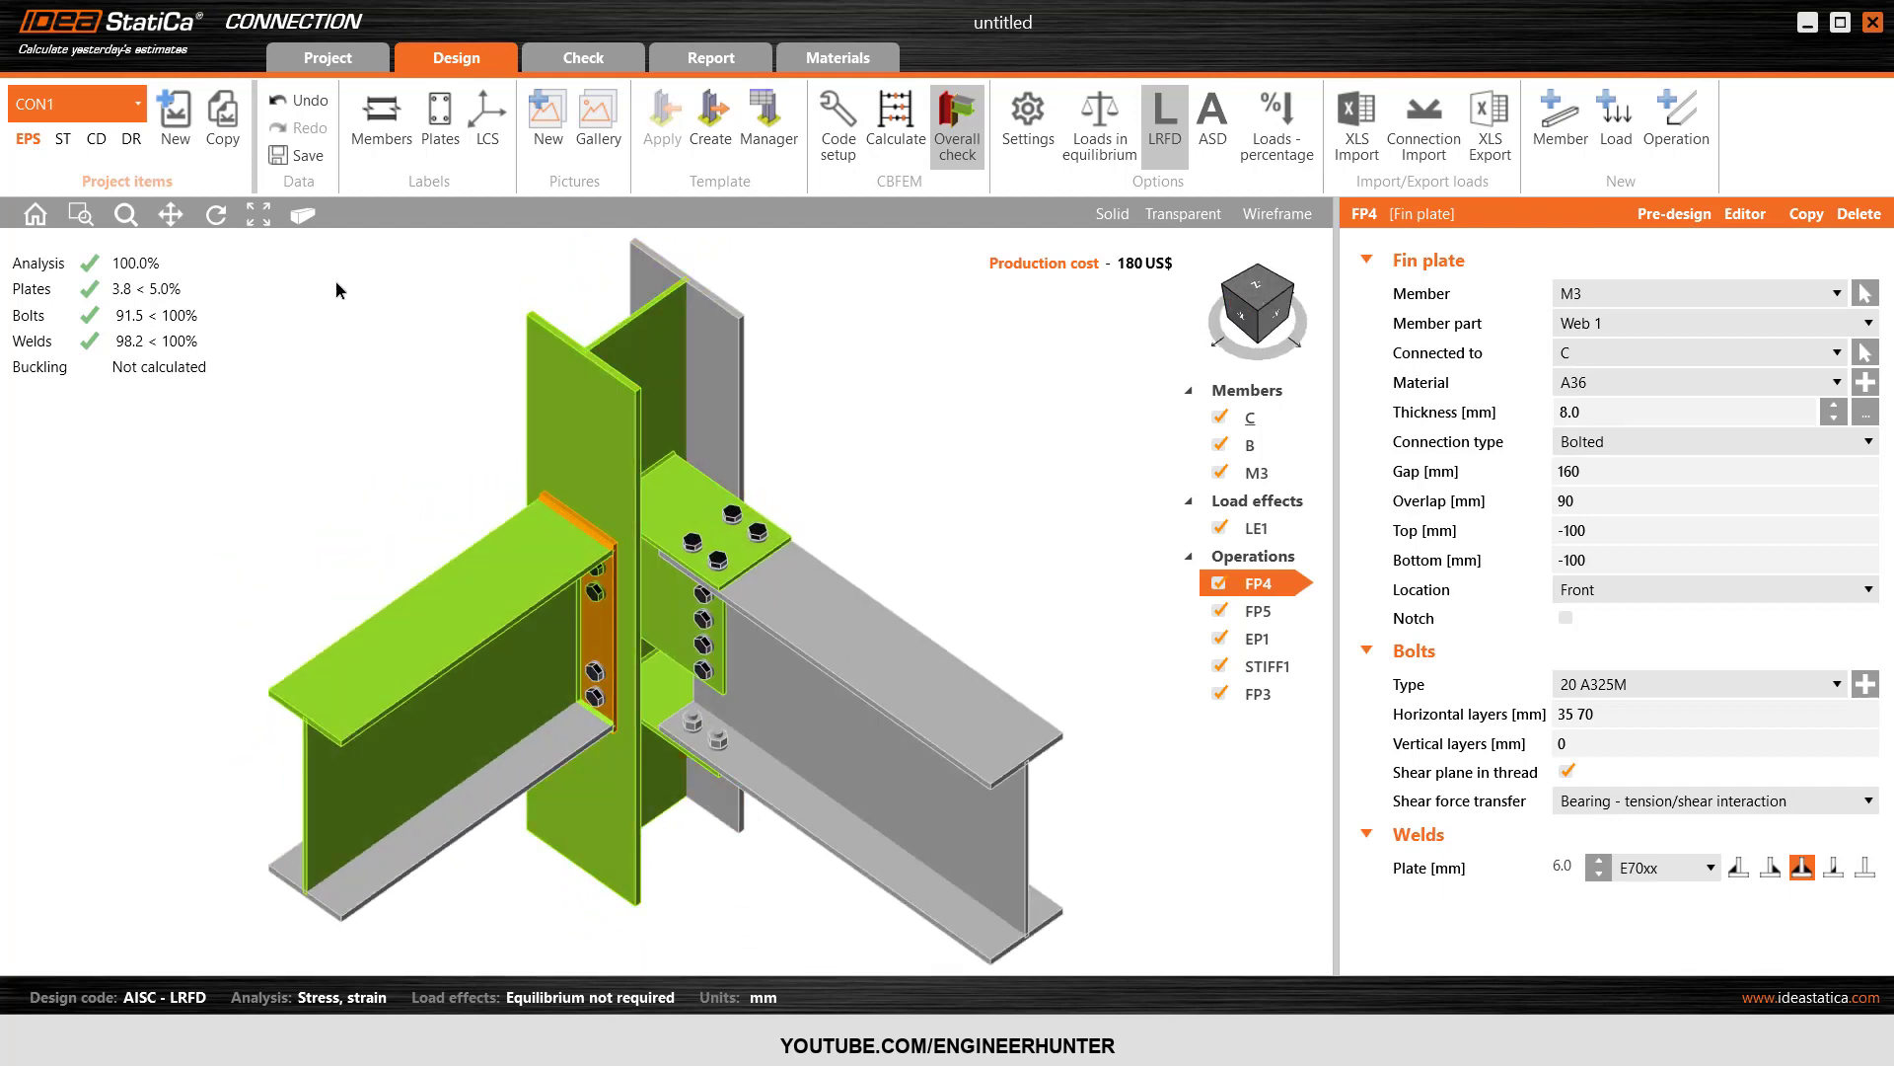
left_click(304, 153)
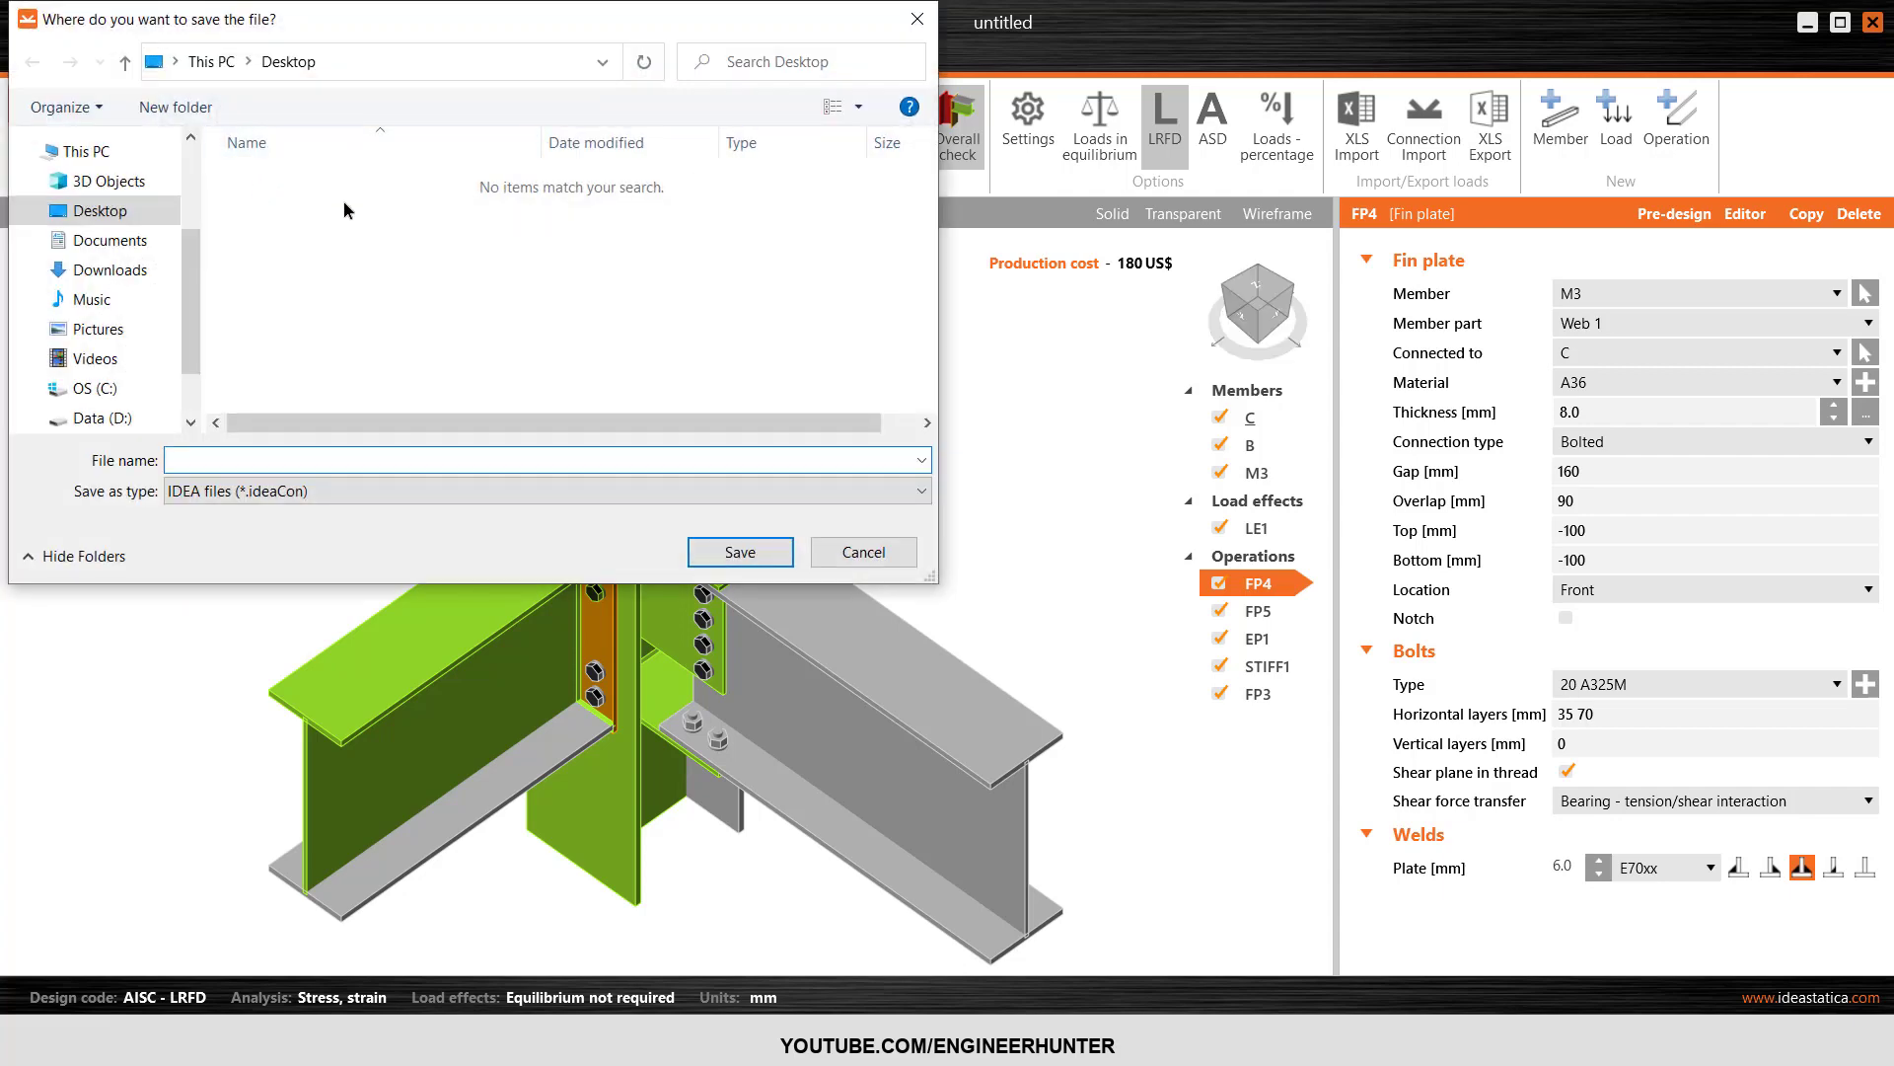
left_click(172, 210)
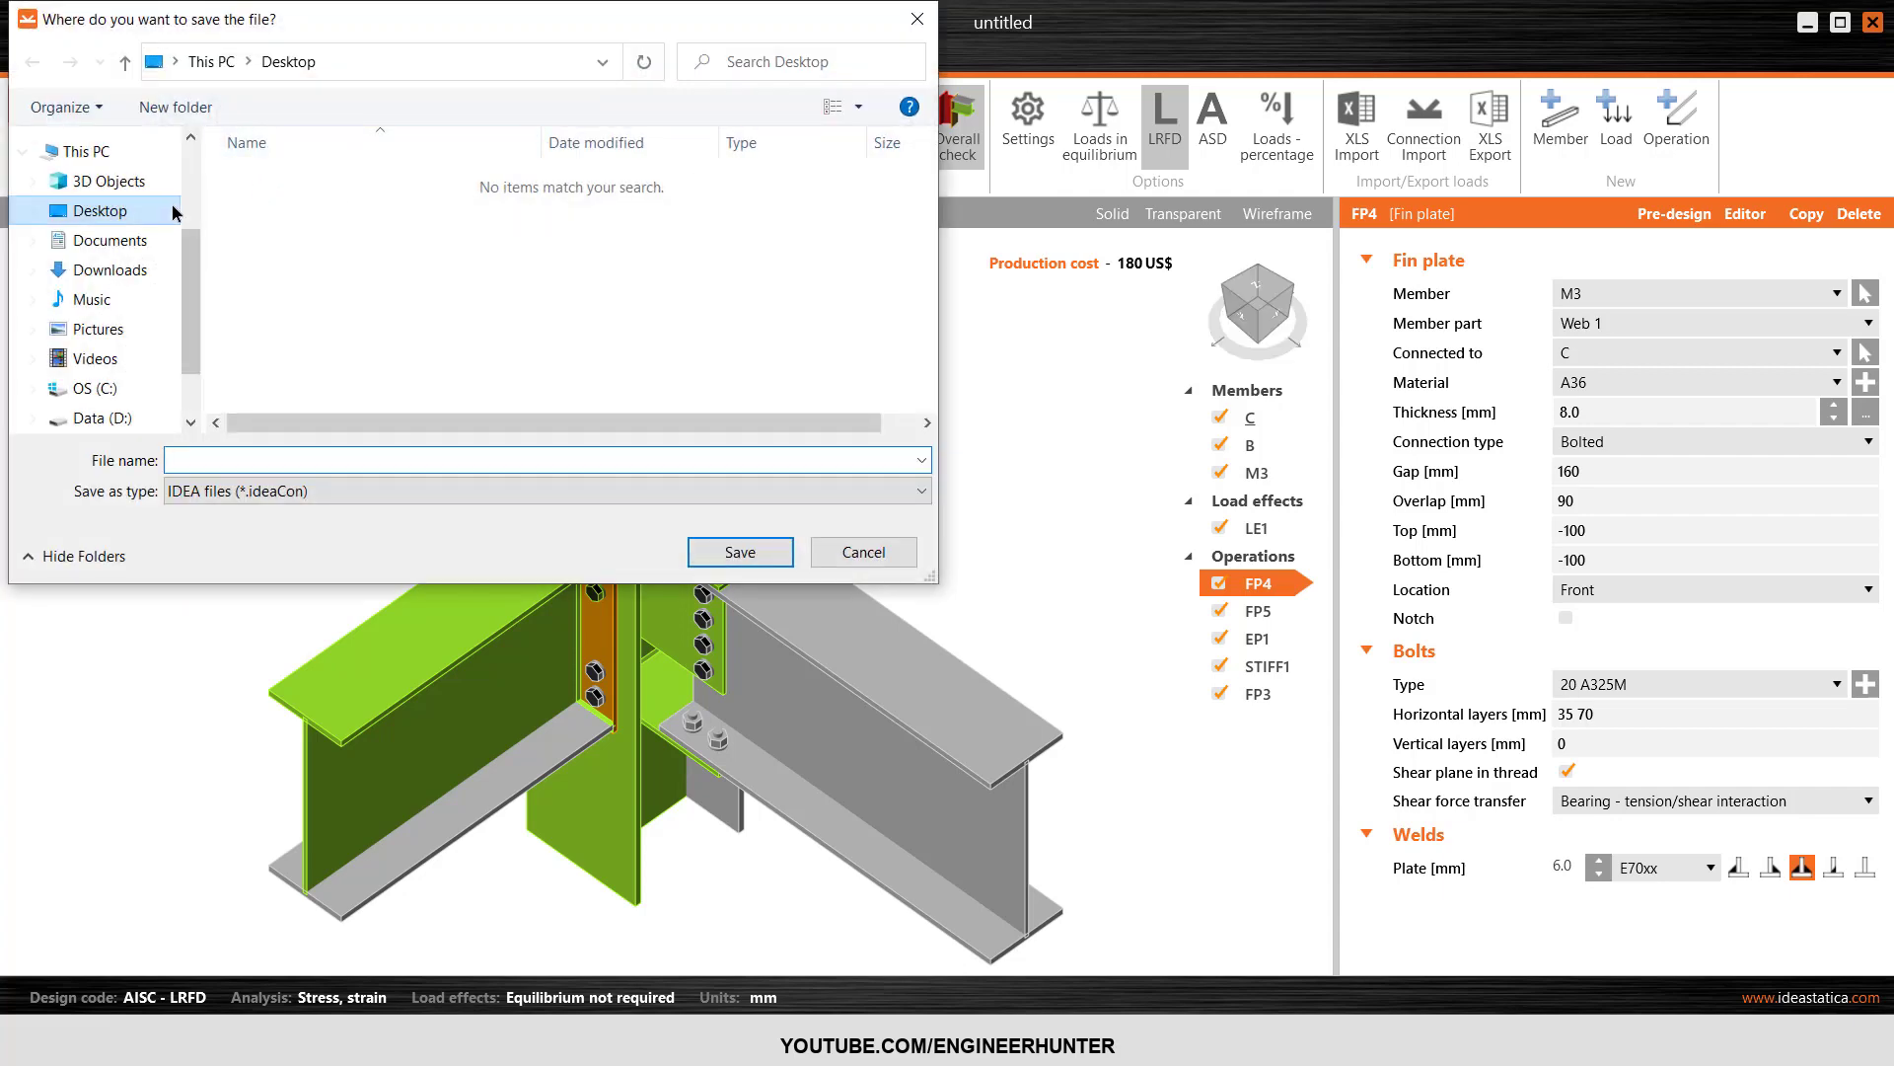
left_click(208, 456)
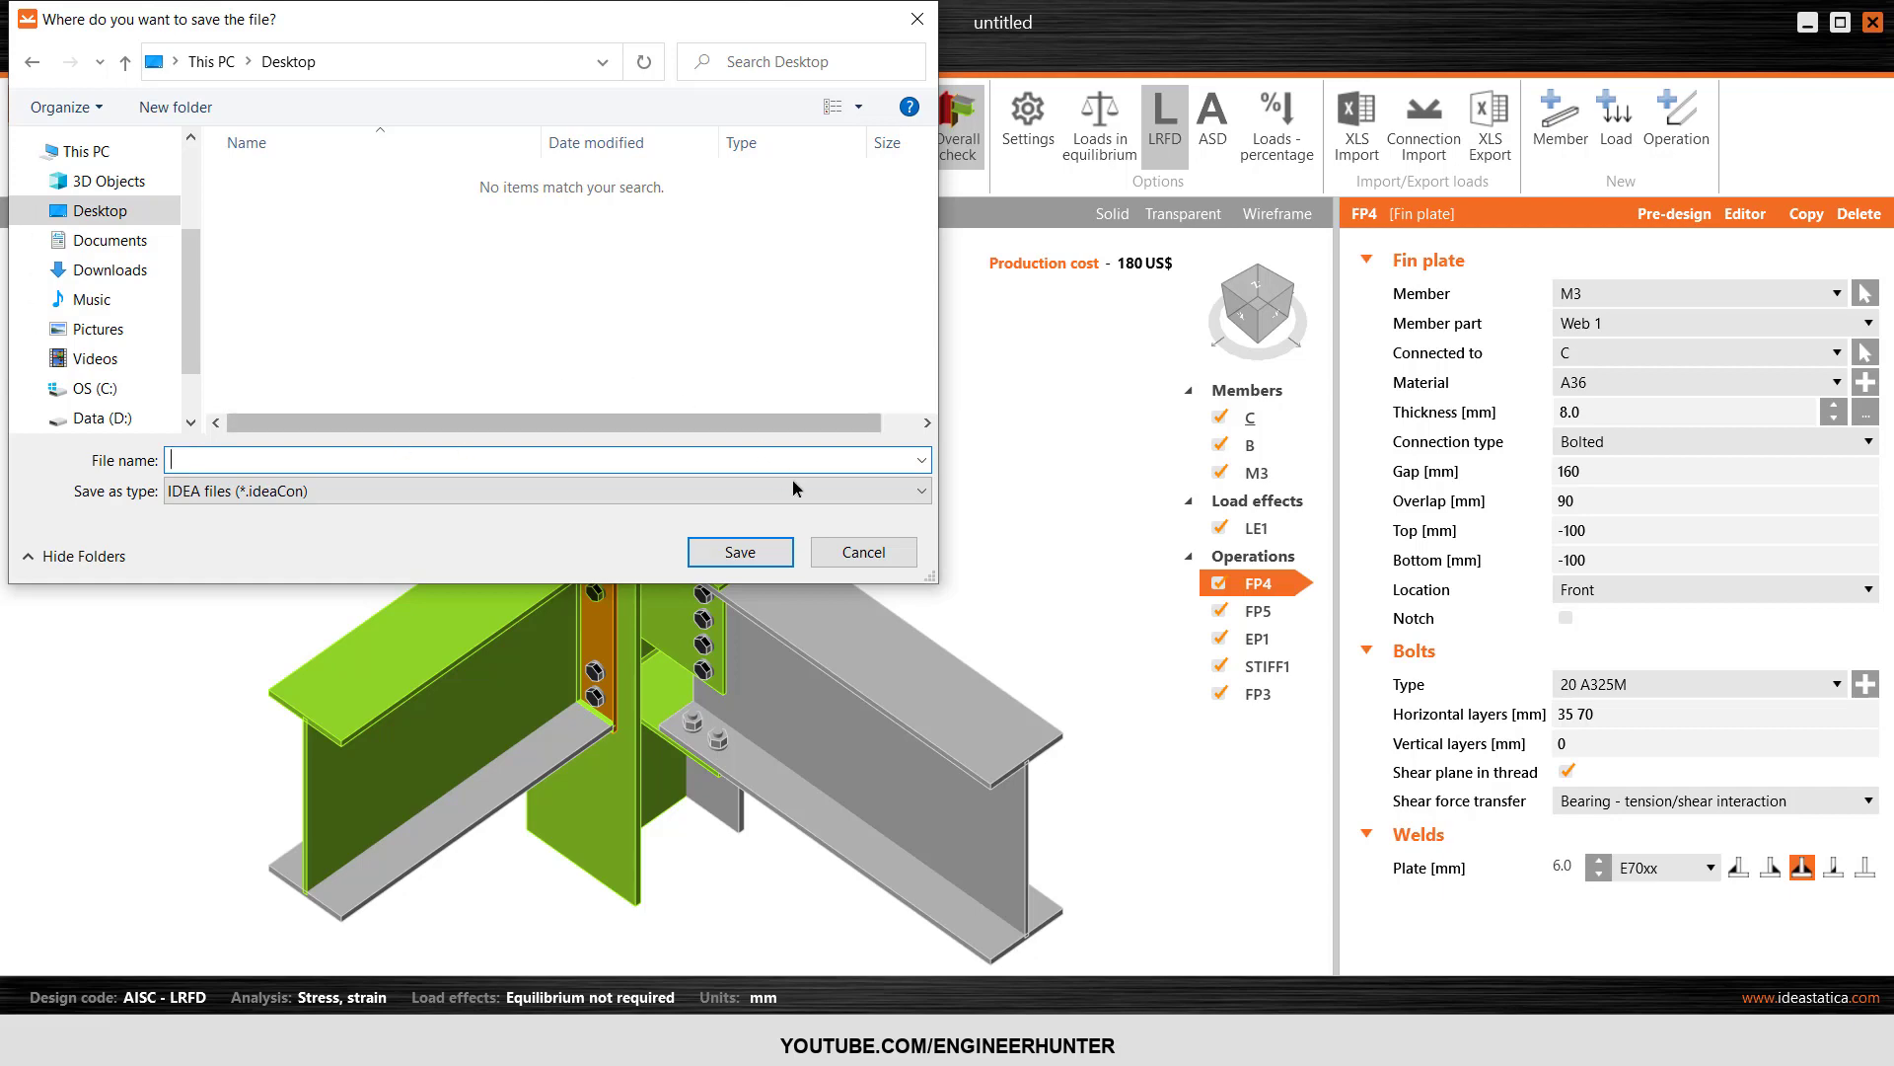
left_click(864, 552)
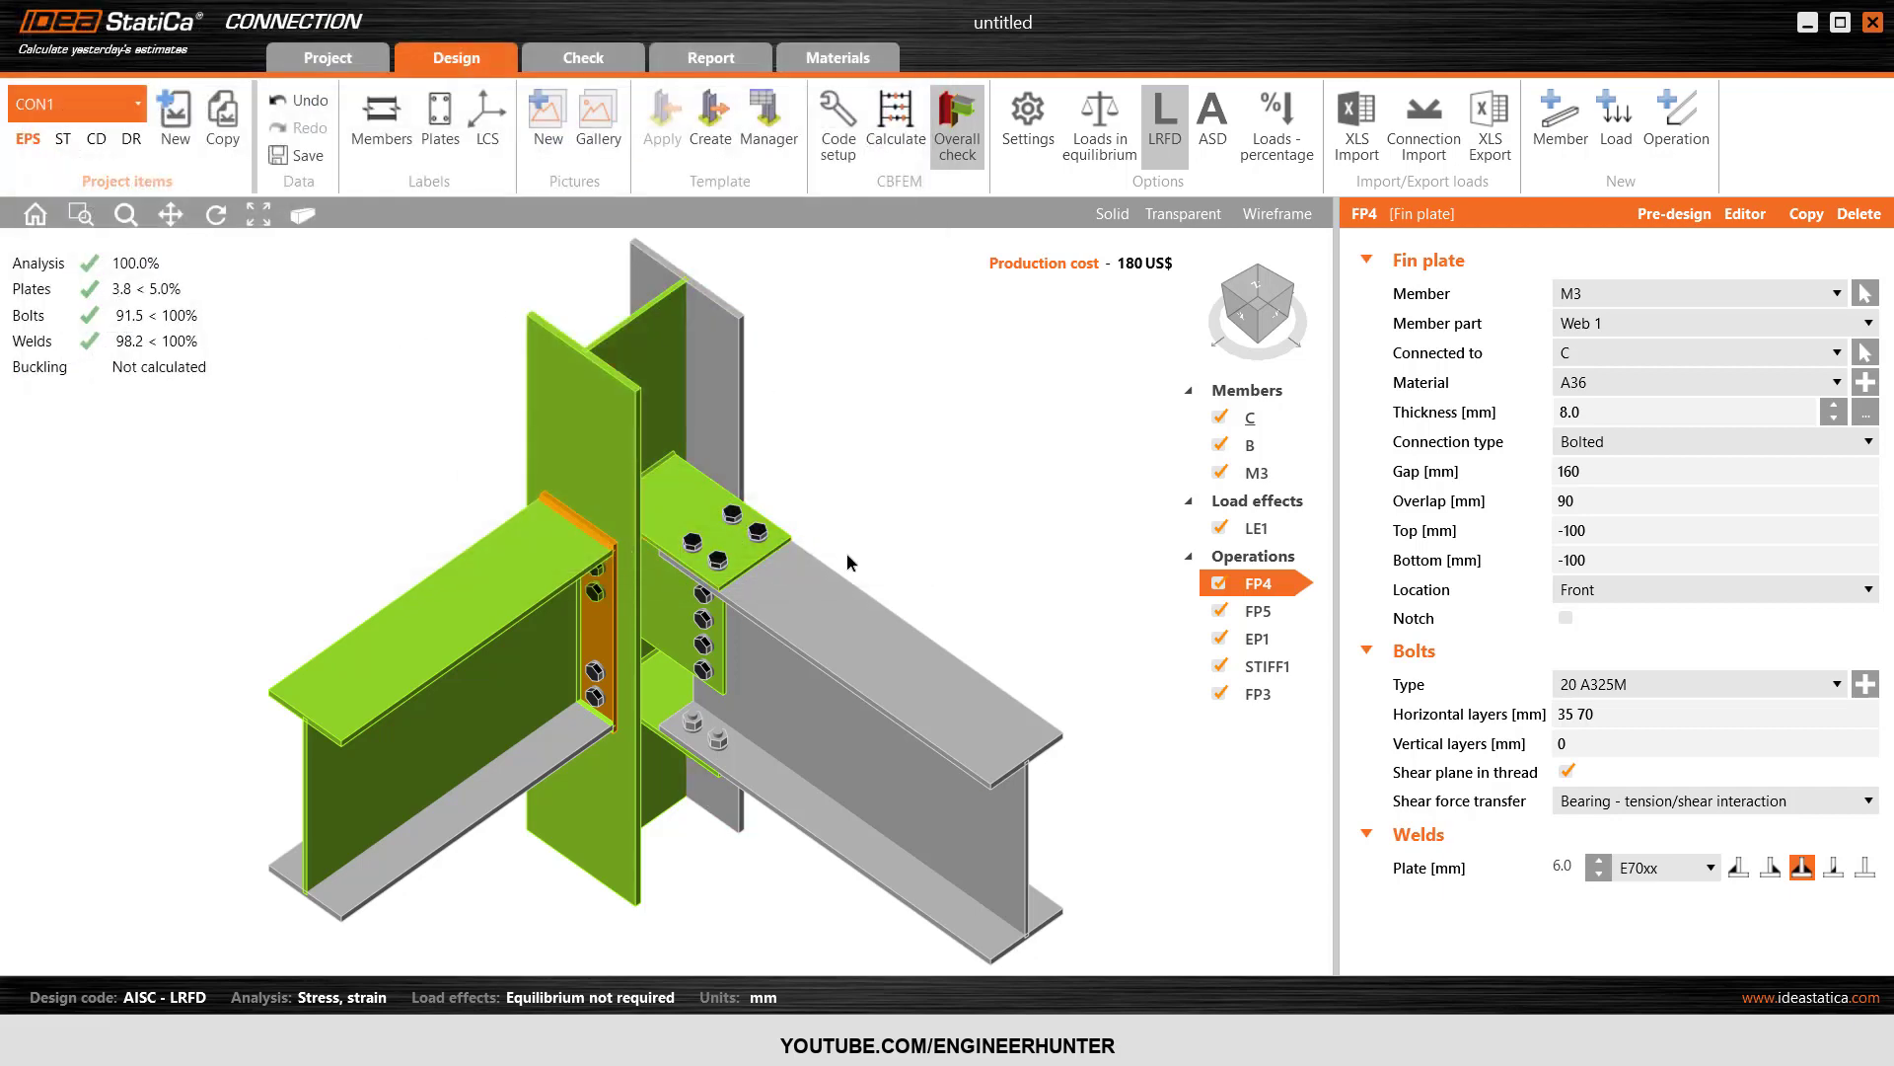